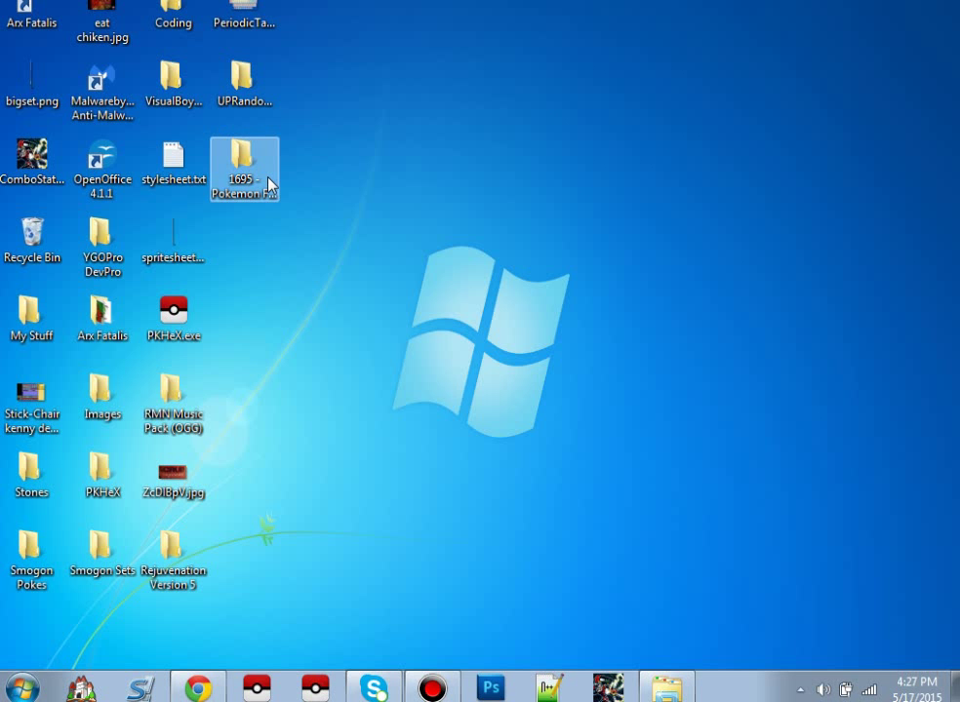
Delete the existing PKHeX.exe from the desktop and confirm its removal
left_click_drag(252, 330, 157, 310)
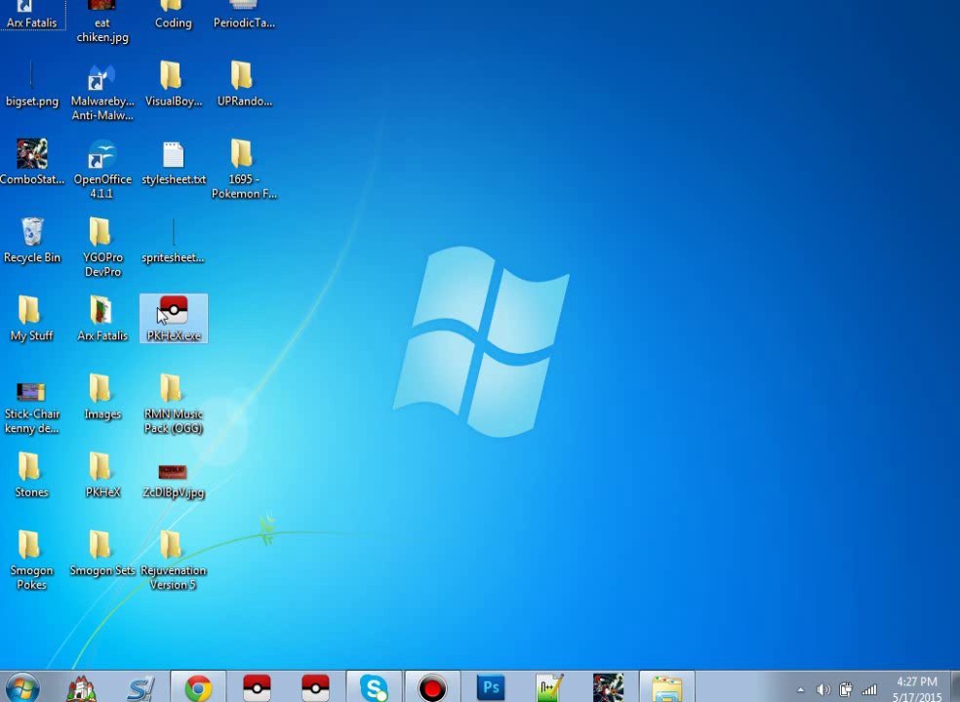
key("Delete")
key("Return")
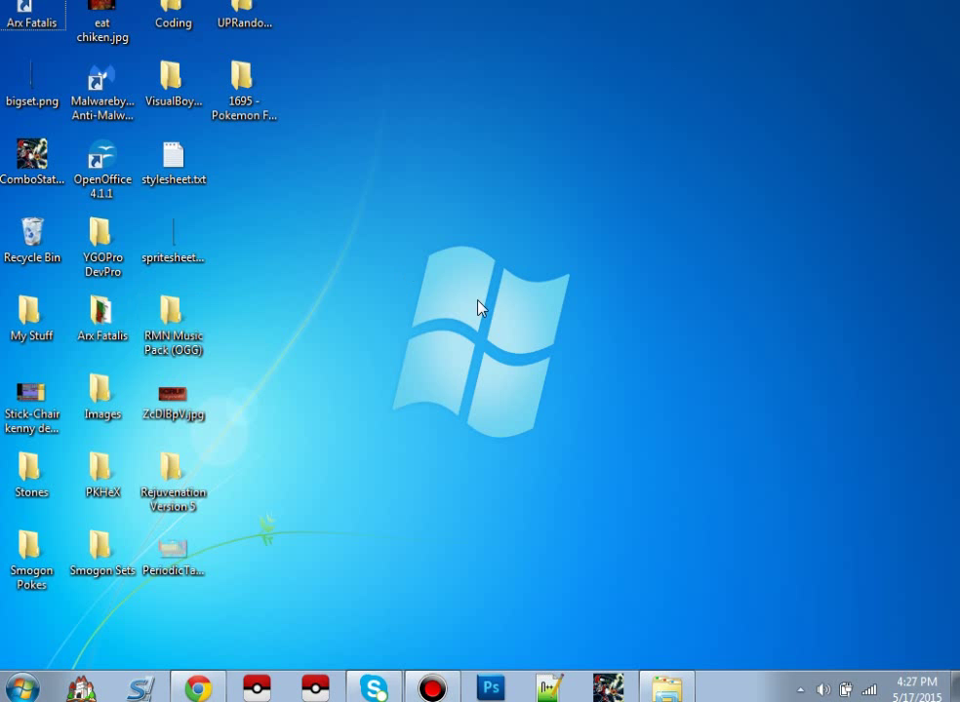
Switch to Chrome and search Google for PKHeX in the empty new tab
left_click(198, 688)
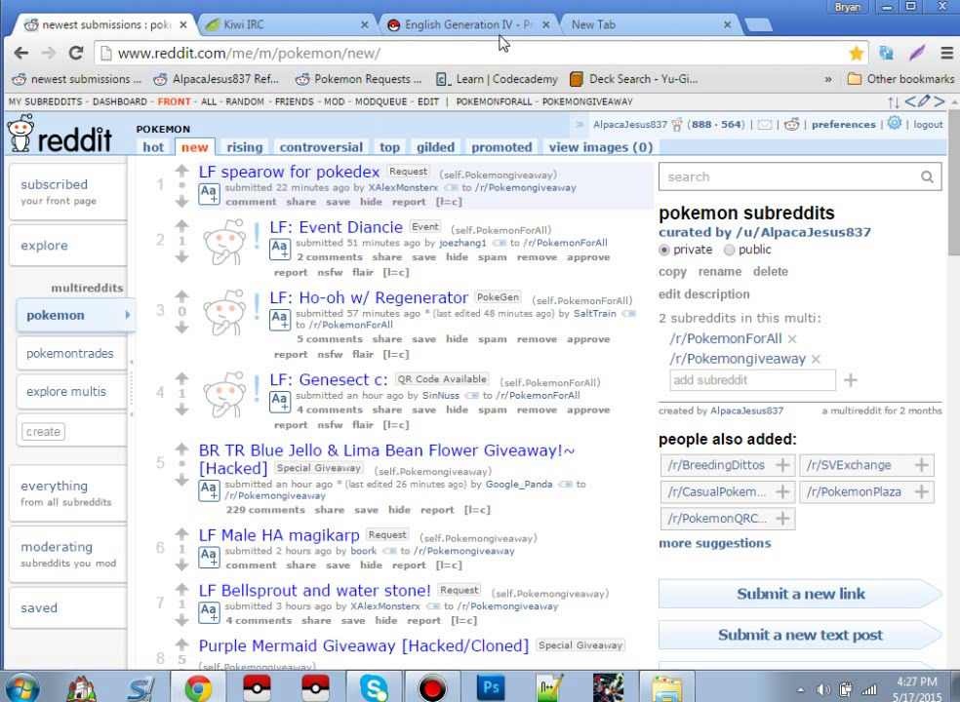
left_click(614, 21)
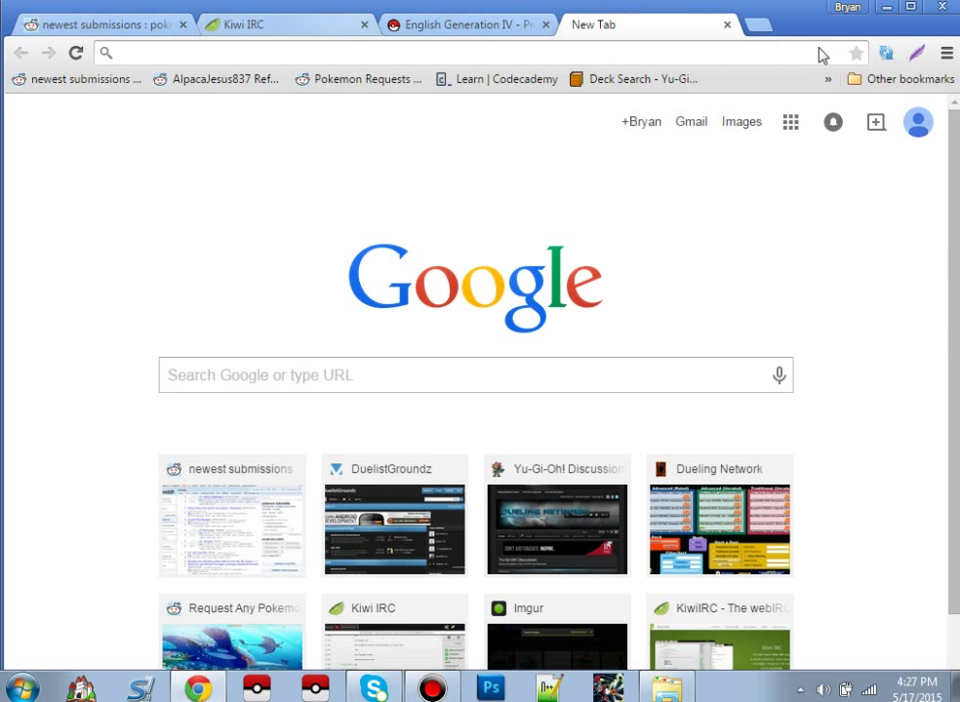
left_click(283, 23)
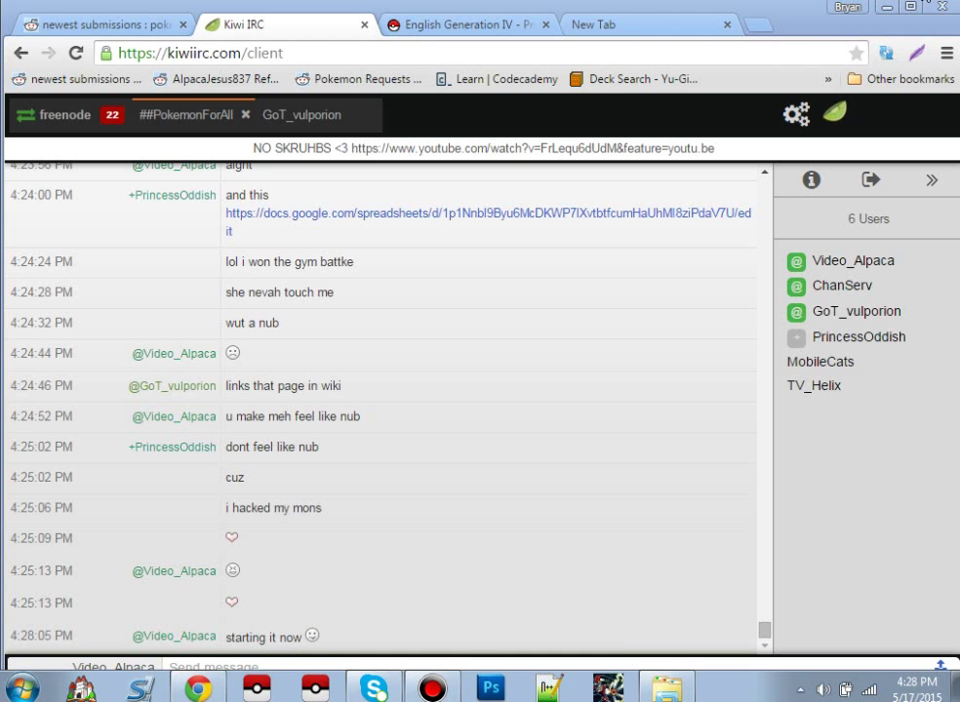
left_click(629, 24)
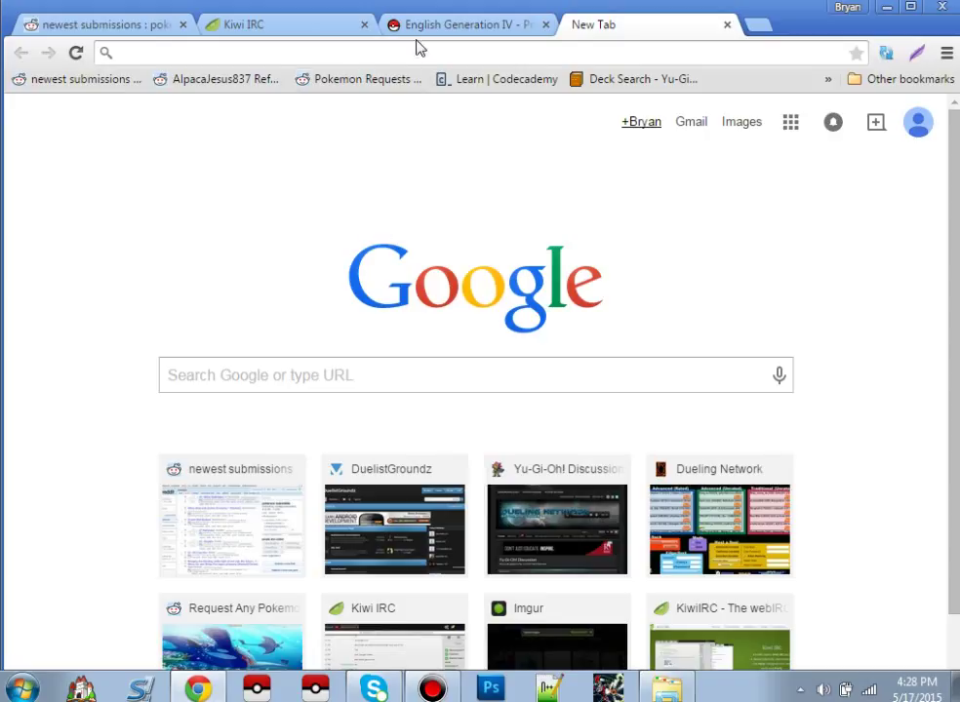
left_click(476, 375)
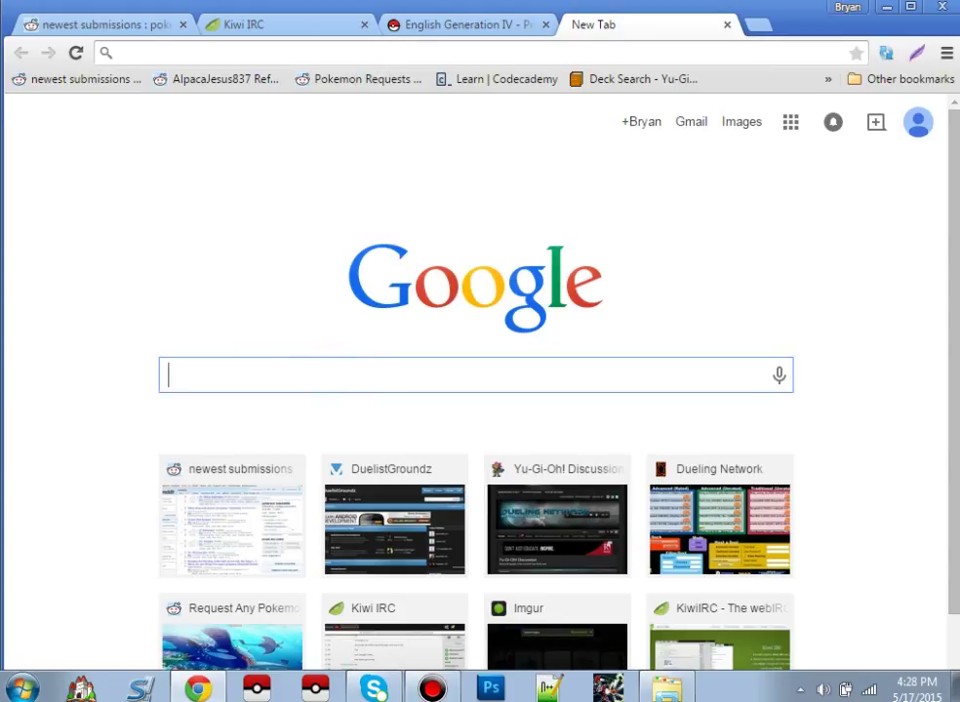
type("Pk")
key("BackSpace")
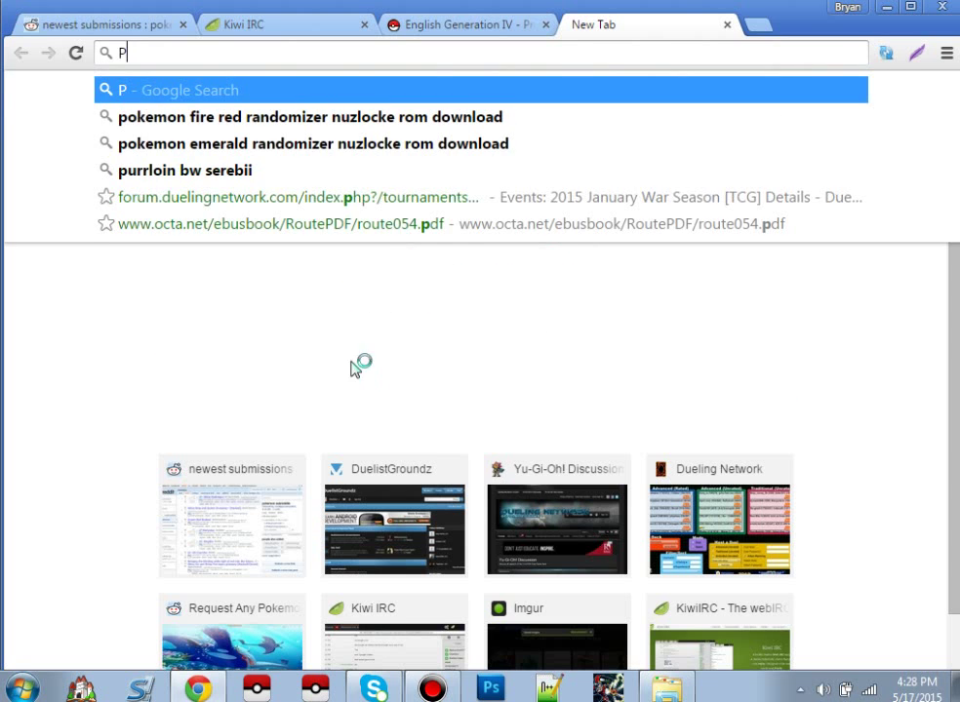
key("BackSpace")
type("PK")
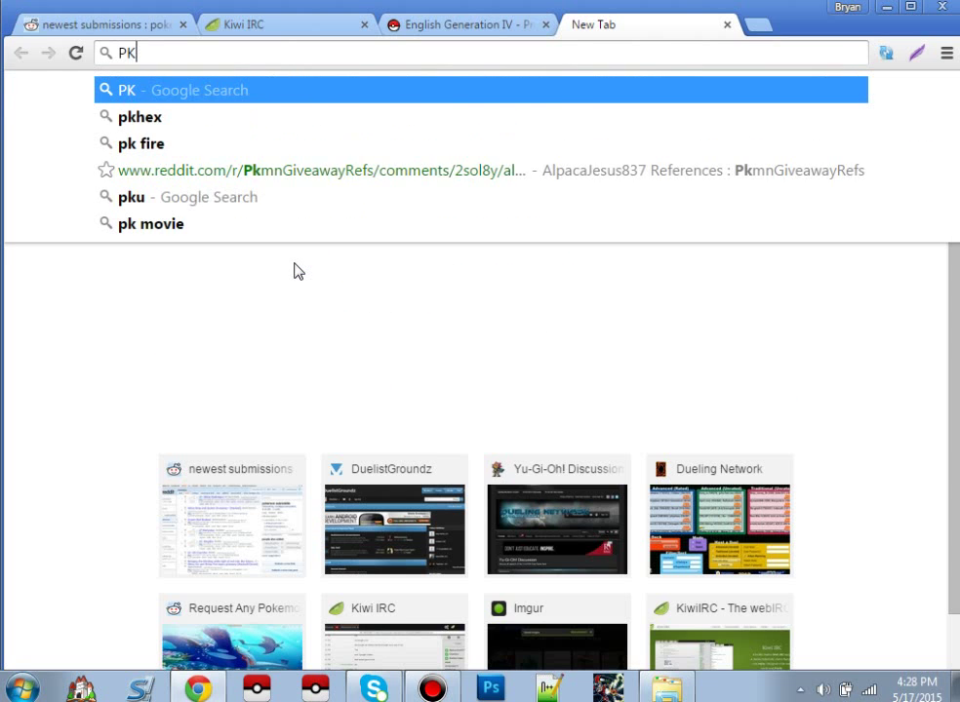
type("HeX")
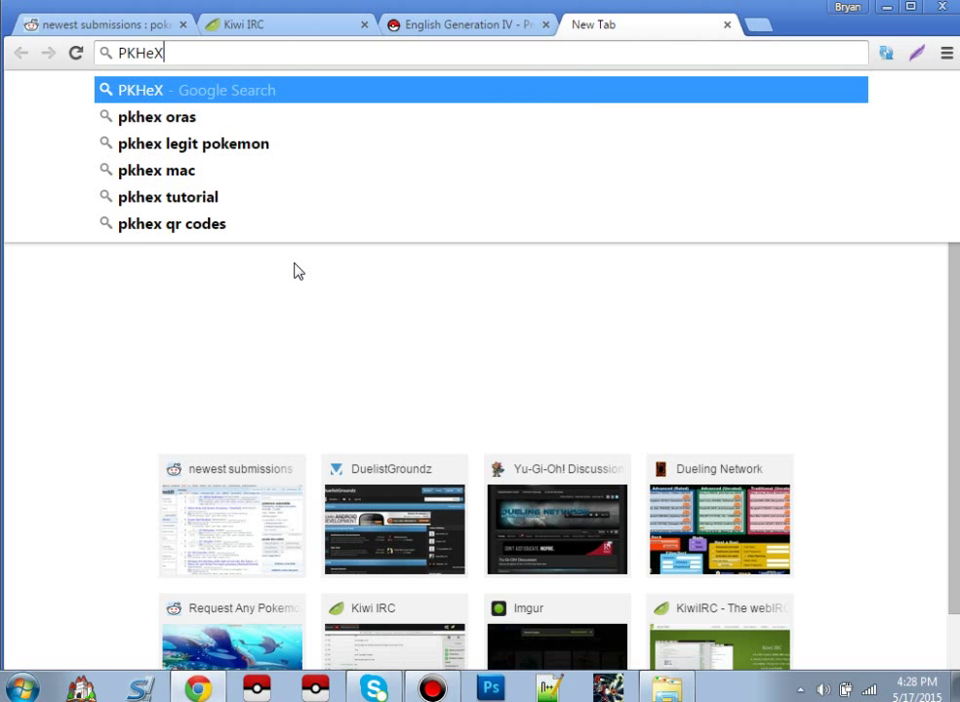
key("Return")
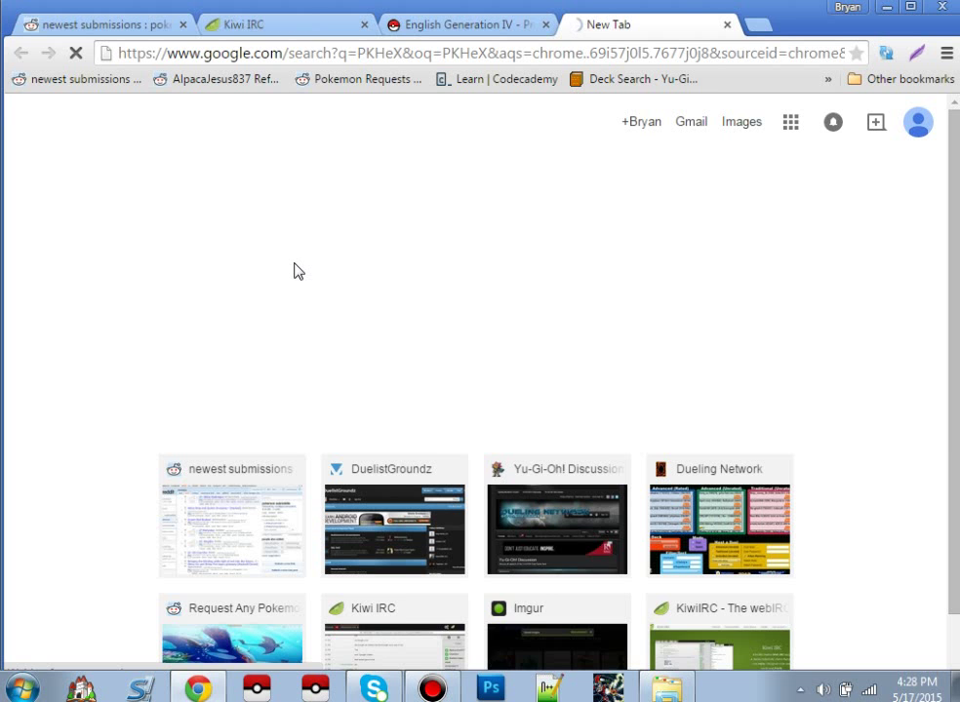
Open the Project Pokemon forum thread "PKHeX (Gen 6 SAV/PKX Editor)" from the search results
left_click(298, 269)
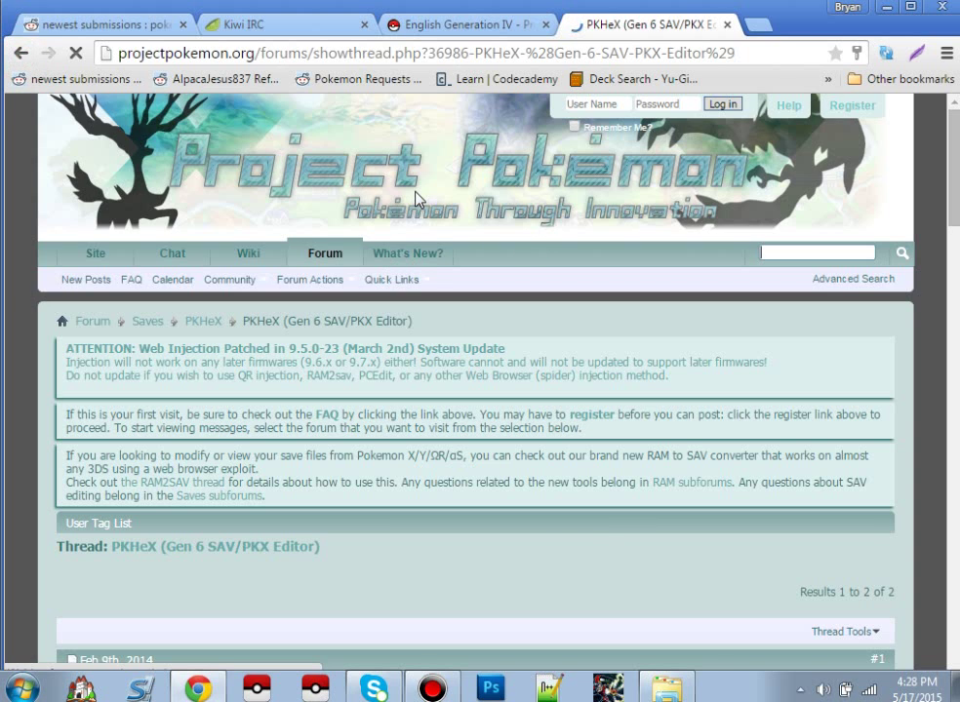
key("alt+Left")
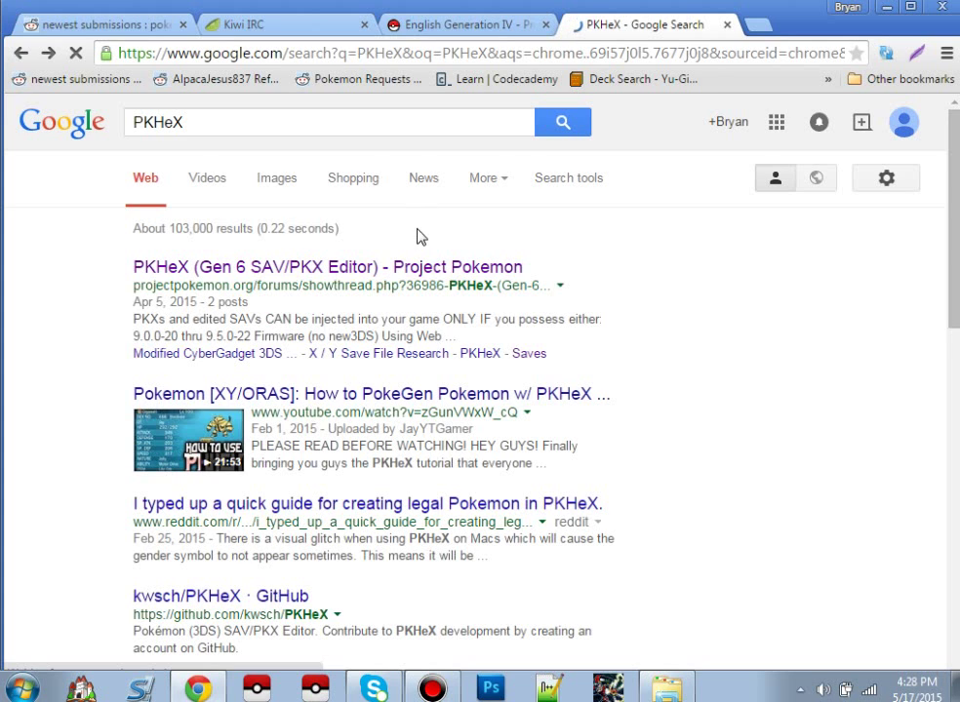
left_click(375, 271)
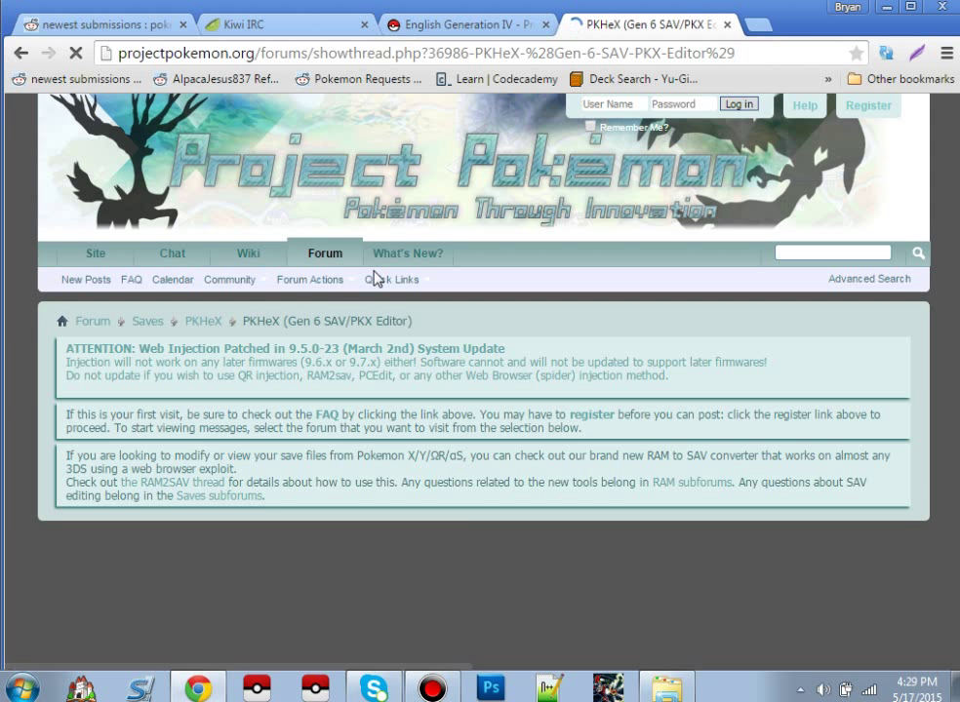
Examine the thread's first post for the injection requirements, the program screenshot, the supported file formats and the attached download
scroll(374, 278, "down", 1)
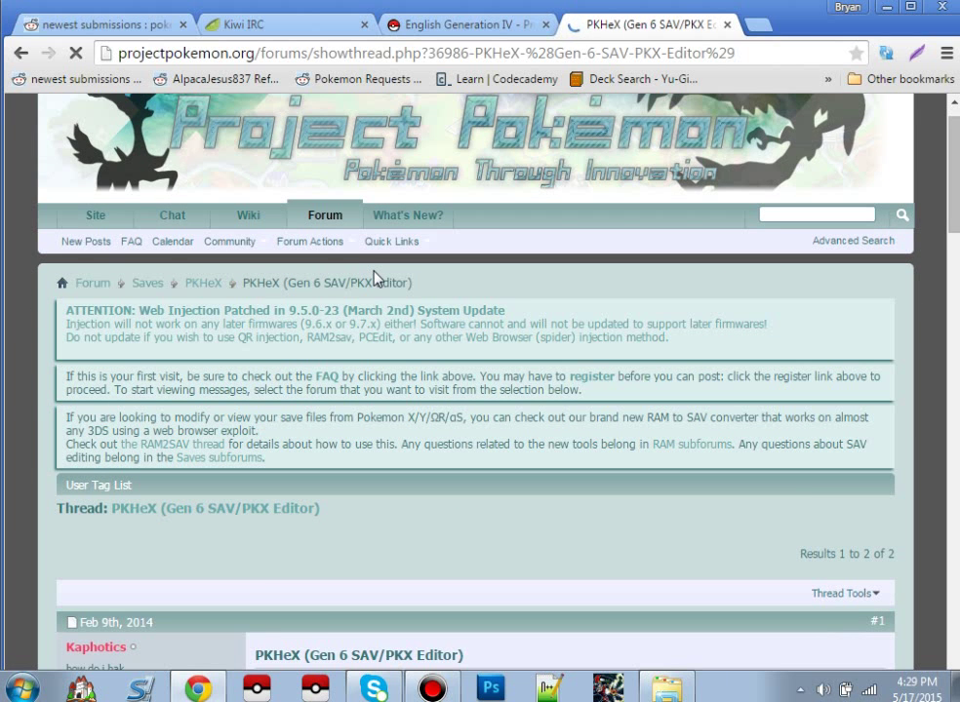
scroll(375, 278, "down", 2)
scroll(375, 278, "down", 3)
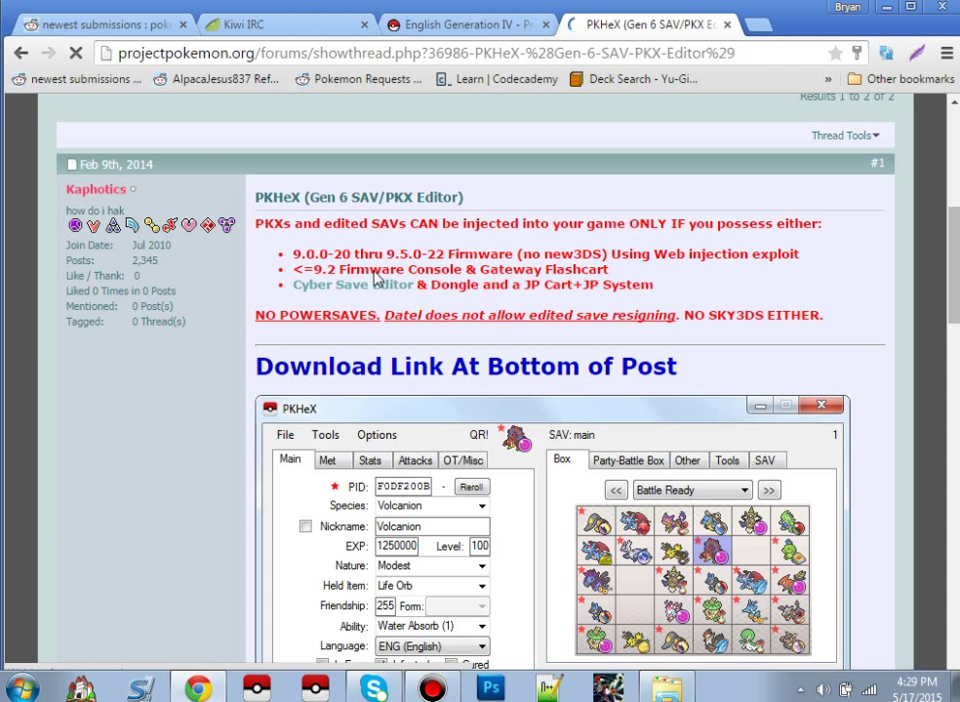
scroll(375, 278, "down", 1)
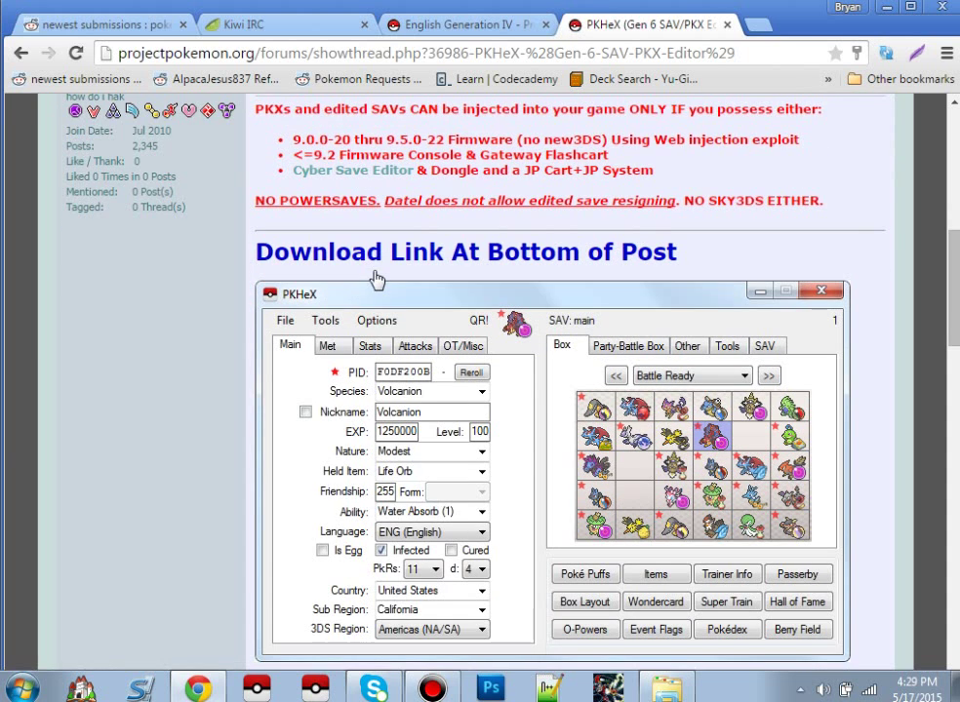
scroll(375, 279, "down", 1)
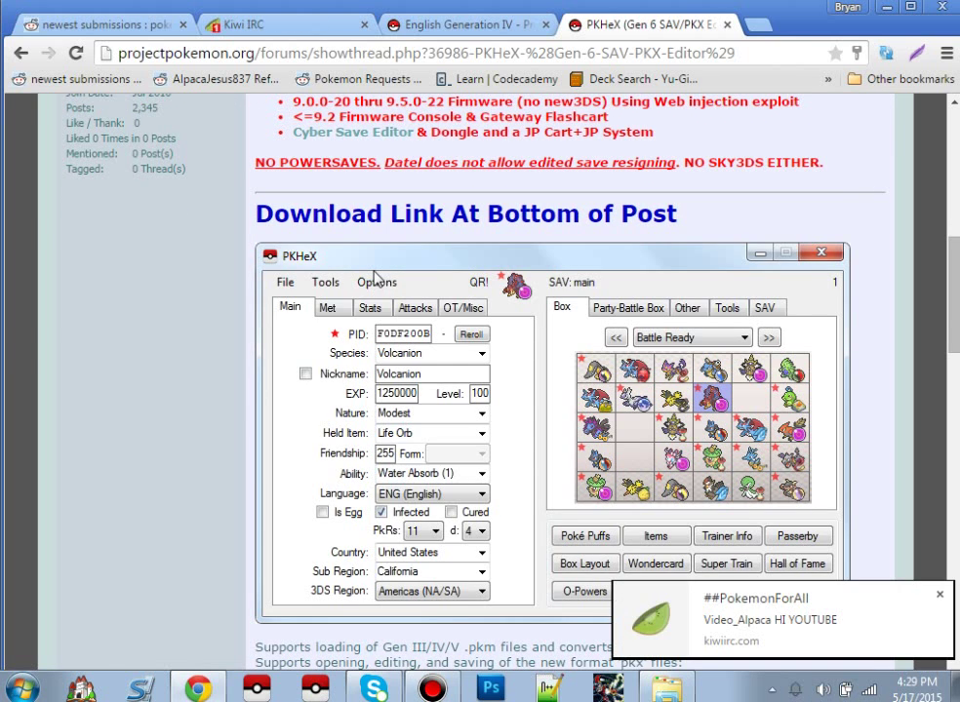
scroll(375, 278, "down", 1)
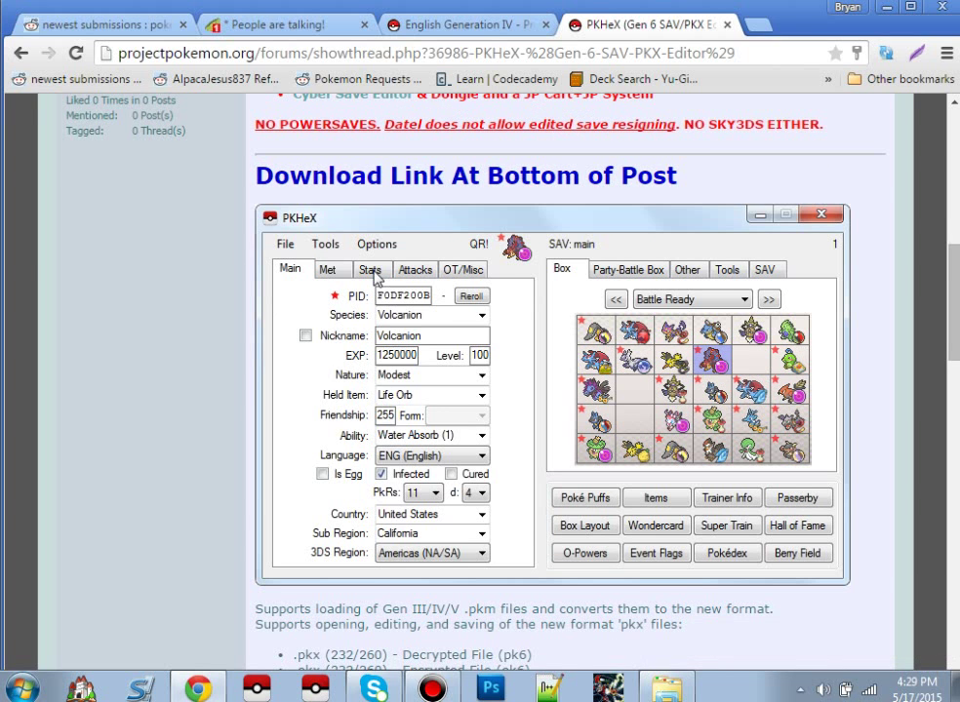
scroll(375, 278, "down", 2)
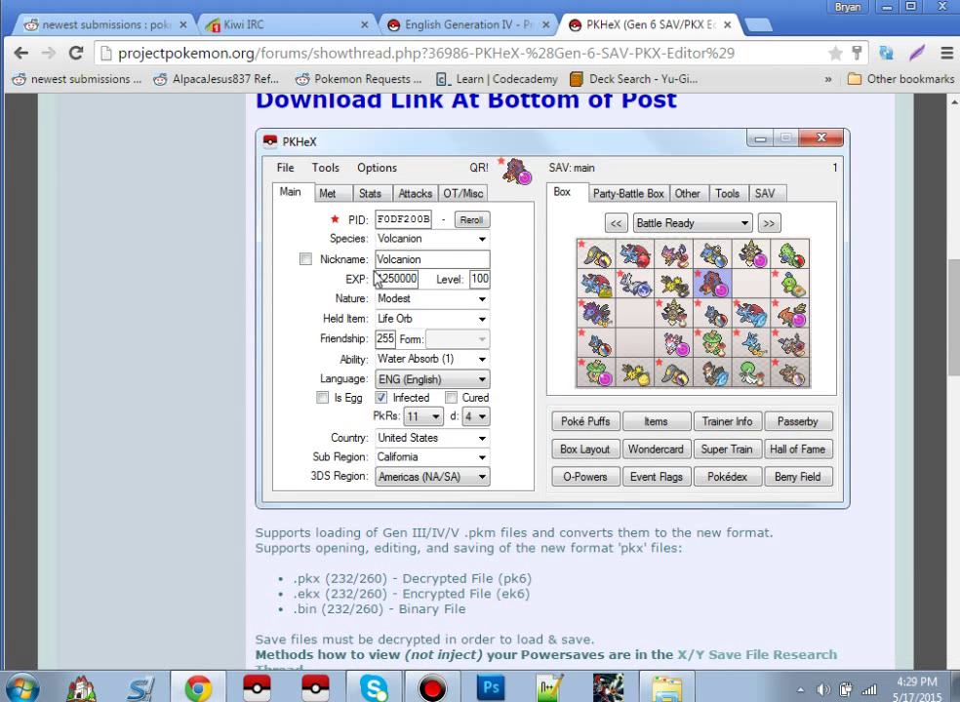
scroll(376, 278, "down", 1)
scroll(376, 278, "down", 2)
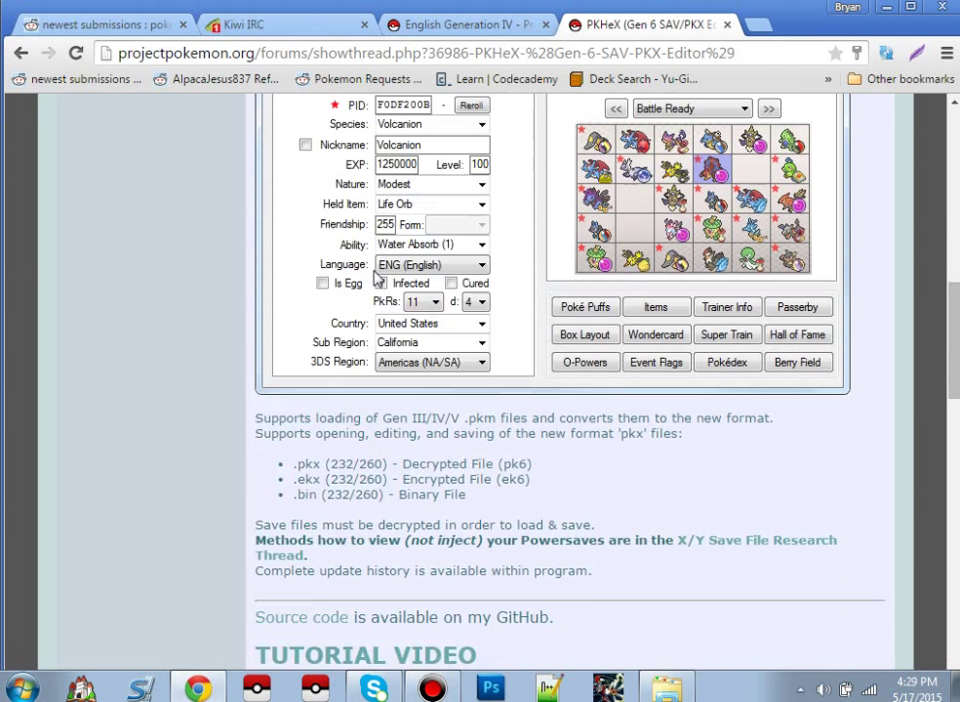
scroll(376, 278, "down", 2)
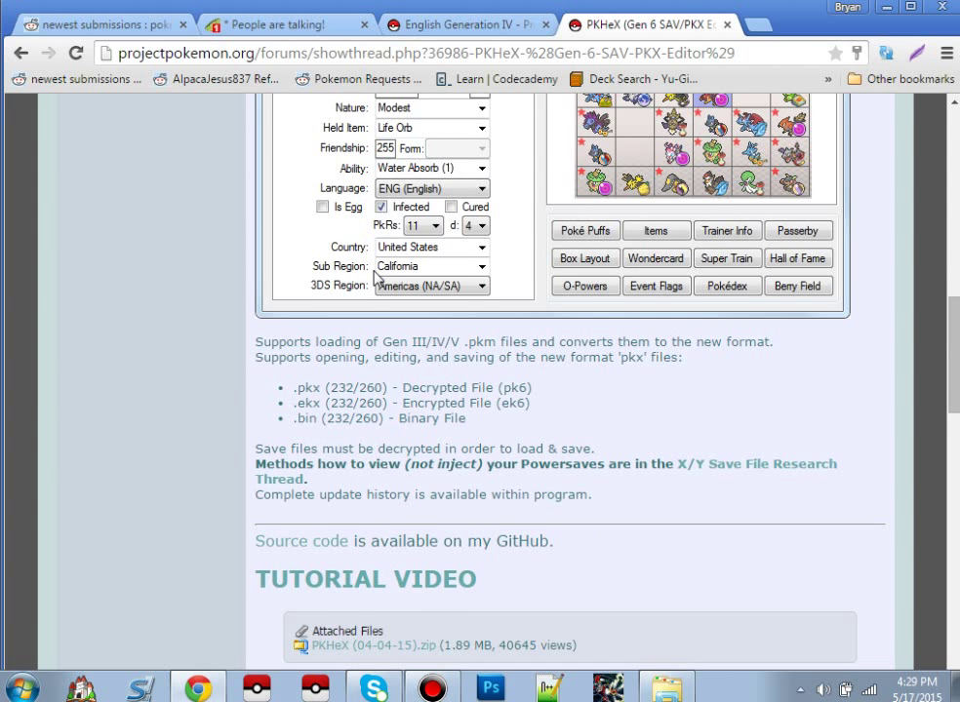
scroll(375, 278, "up", 1)
scroll(375, 278, "down", 3)
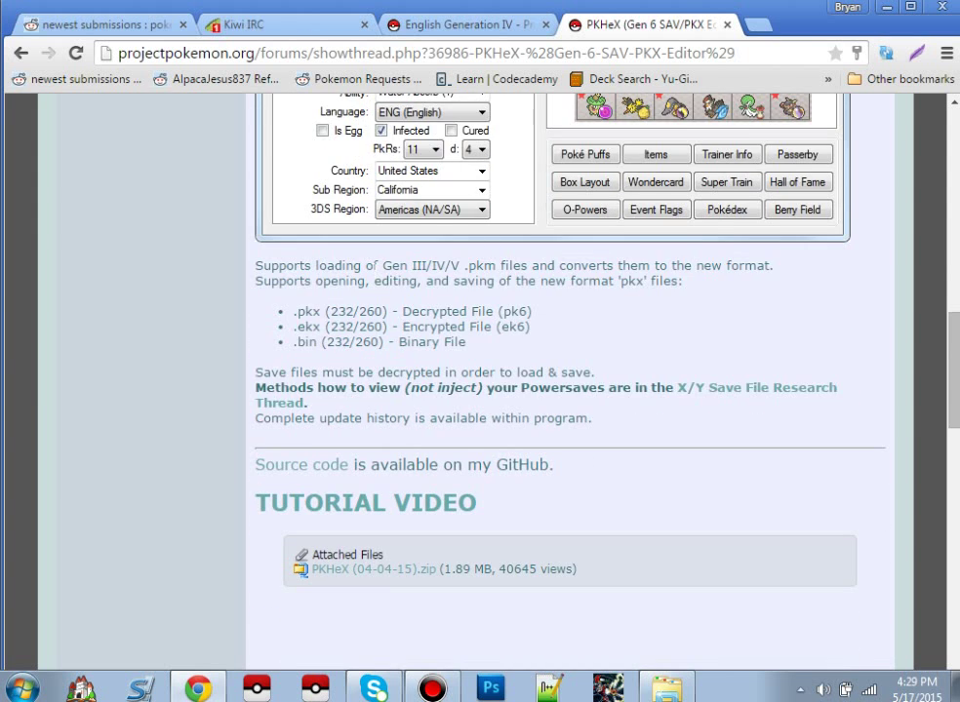
scroll(375, 278, "up", 3)
scroll(375, 278, "up", 7)
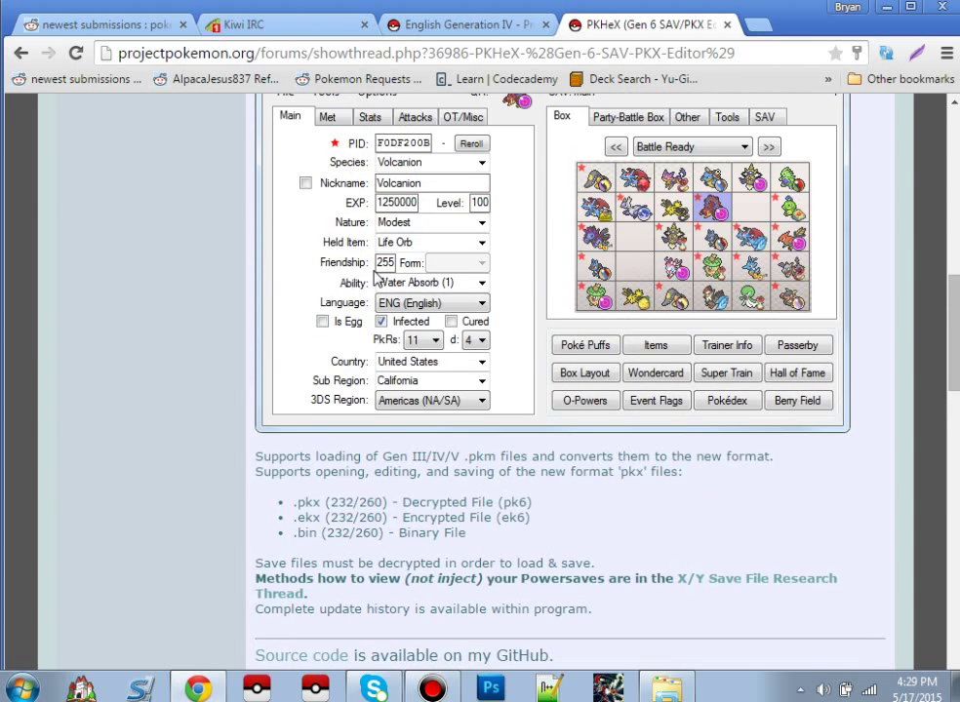
scroll(376, 278, "up", 5)
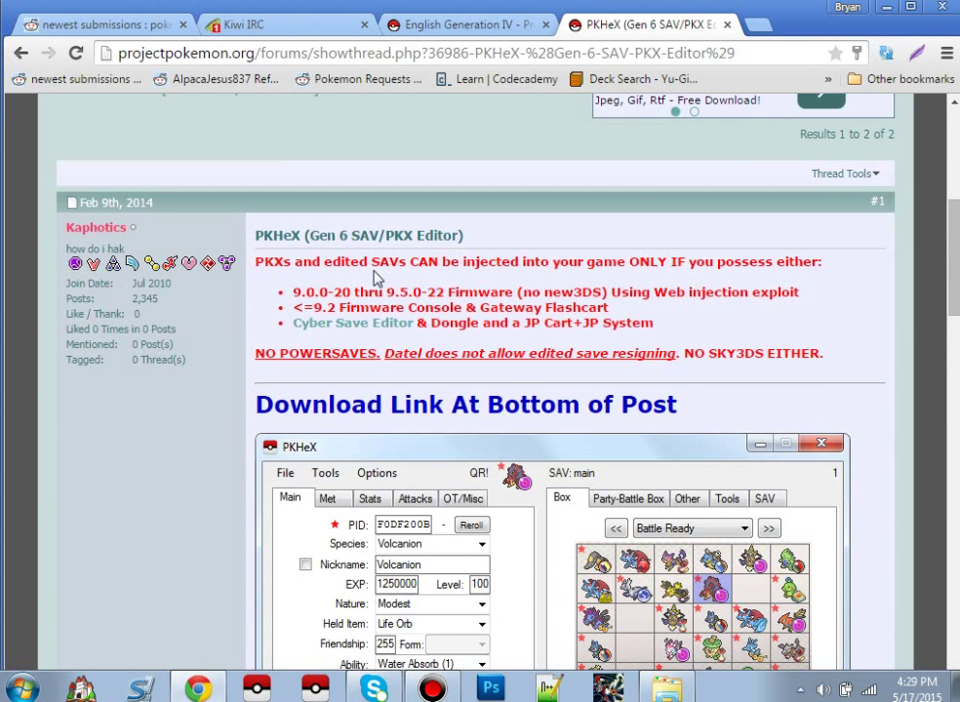
Download the attached file PKHeX (04-04-15).zip from the end of the first post and dismiss the download bar
scroll(375, 278, "down", 7)
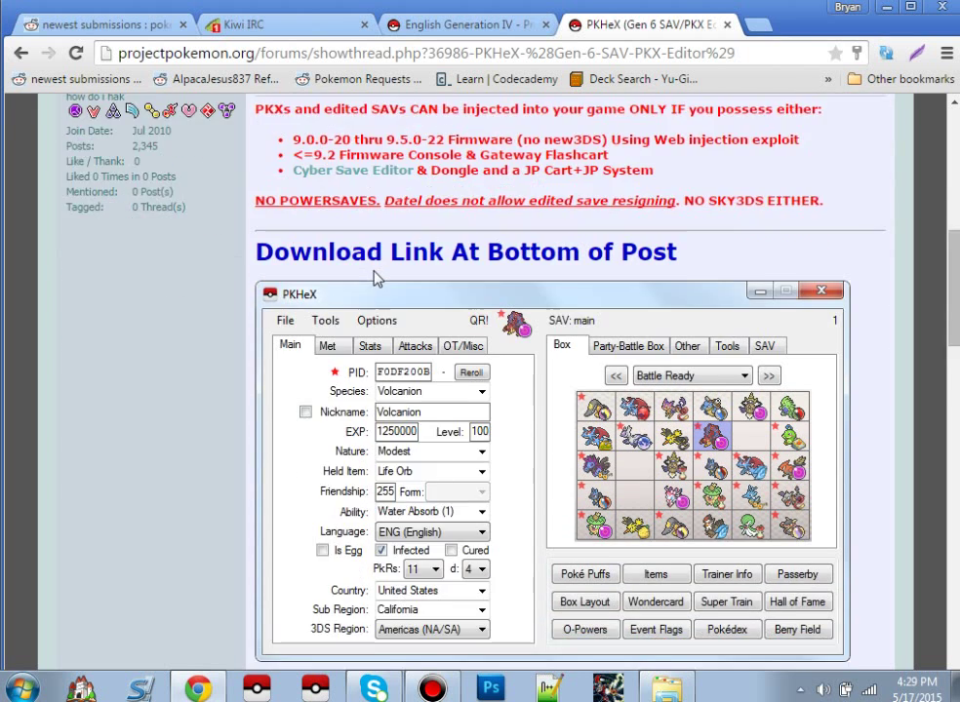
scroll(378, 278, "down", 13)
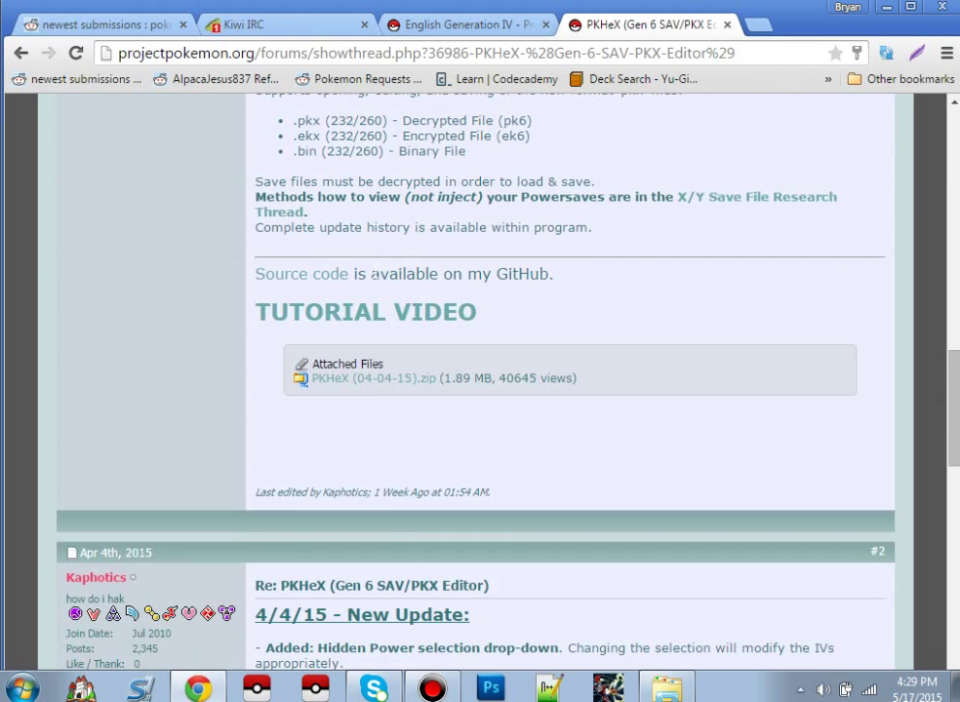
left_click(361, 382)
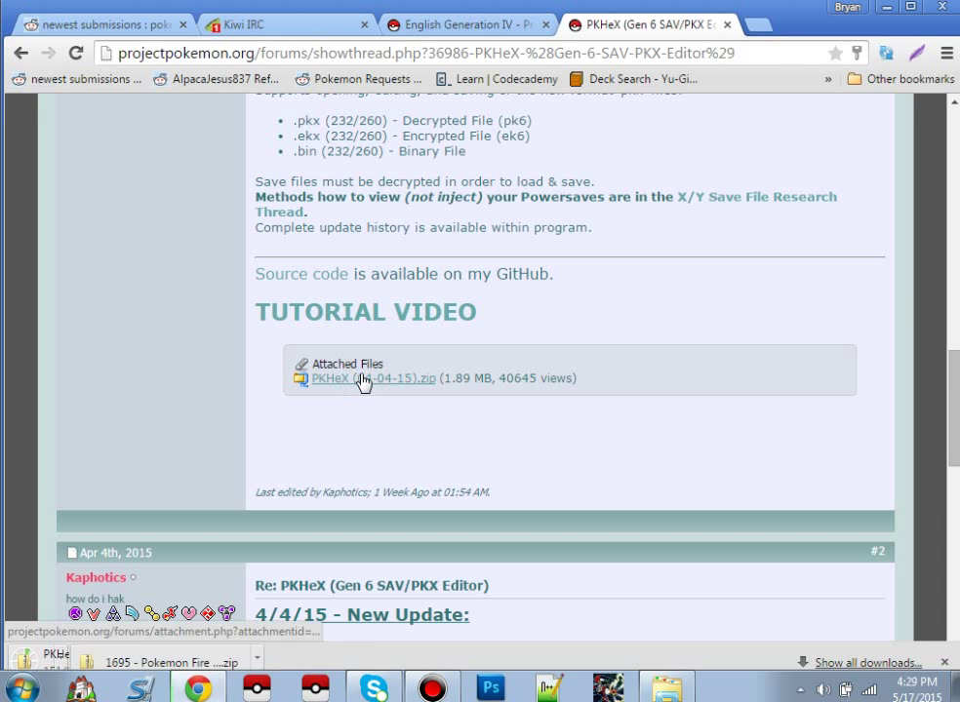
left_click(944, 663)
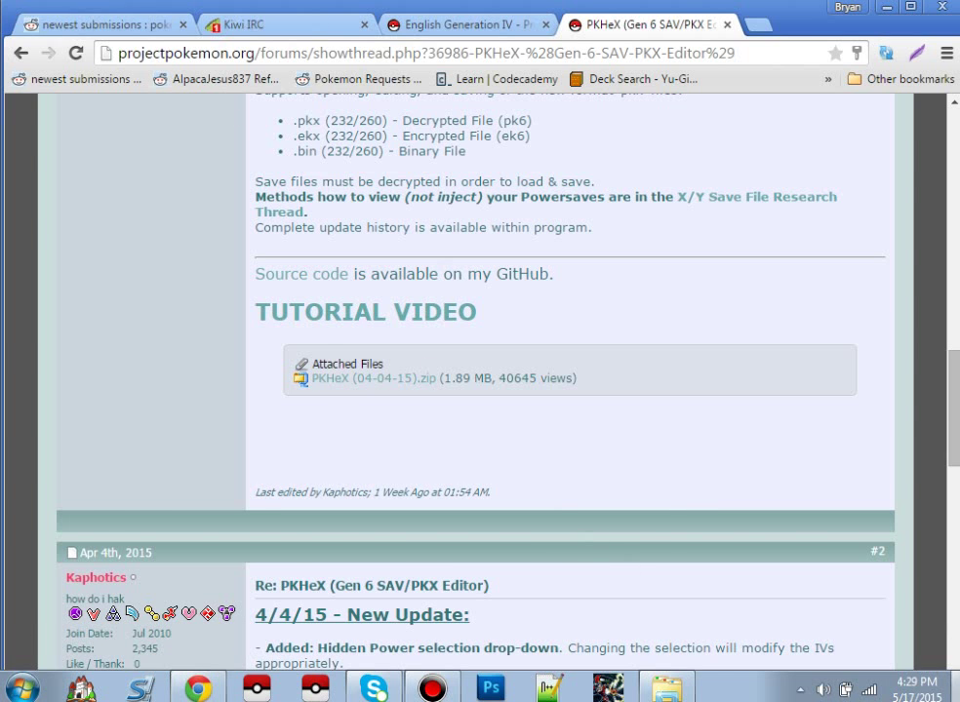
Extract the downloaded PKHeX (04-04-15).zip on the desktop into a folder named PKHeX (04-04-15)
left_click(955, 688)
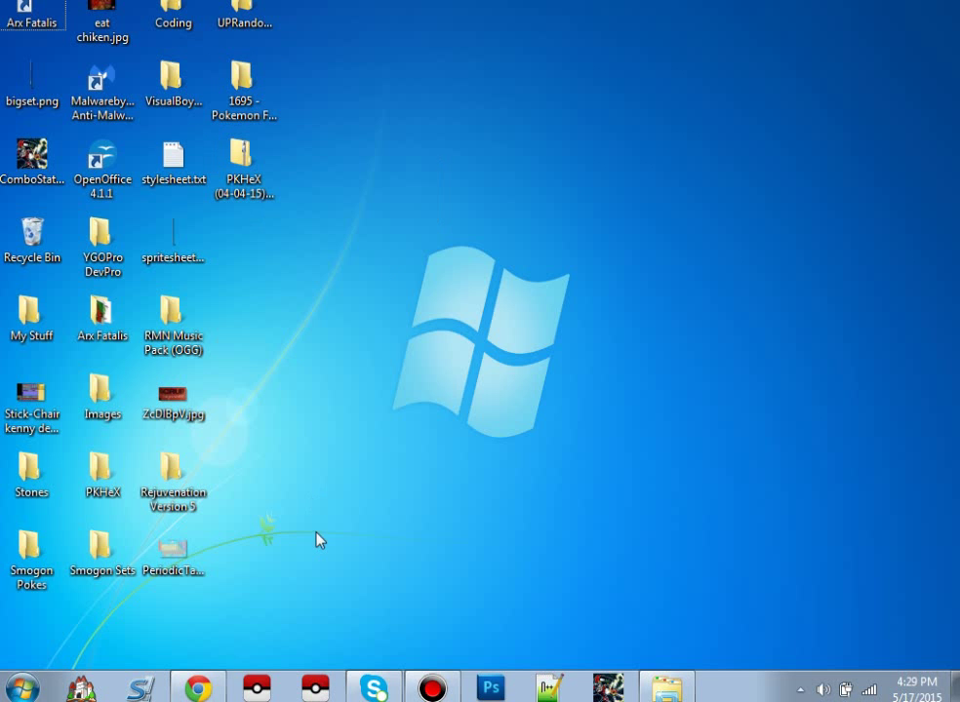
right_click(245, 186)
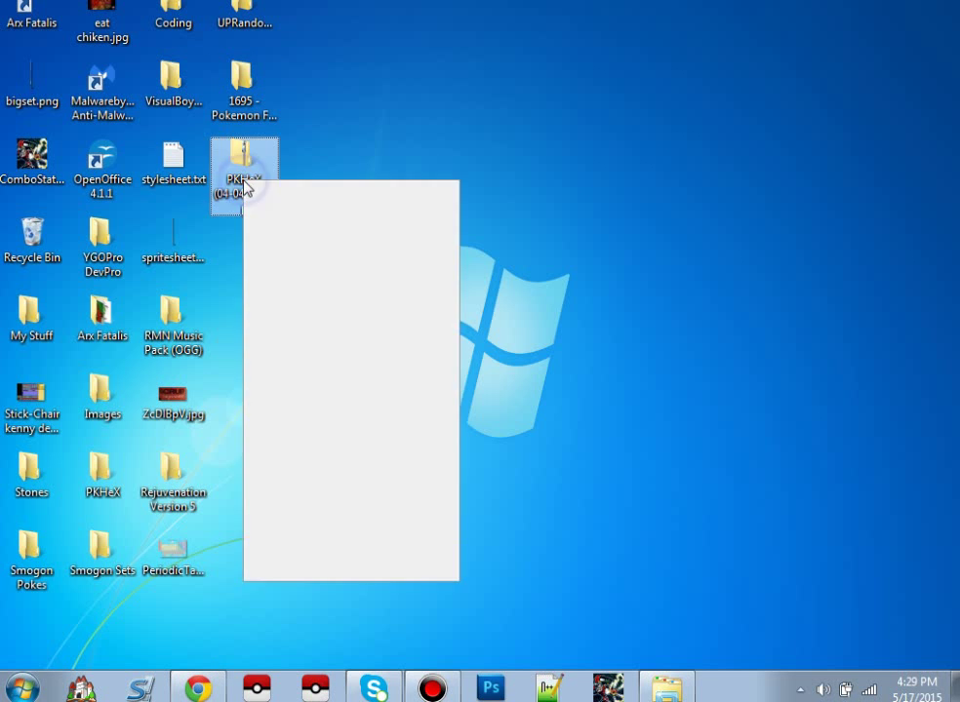
mouse_move(420, 264)
left_click(519, 282)
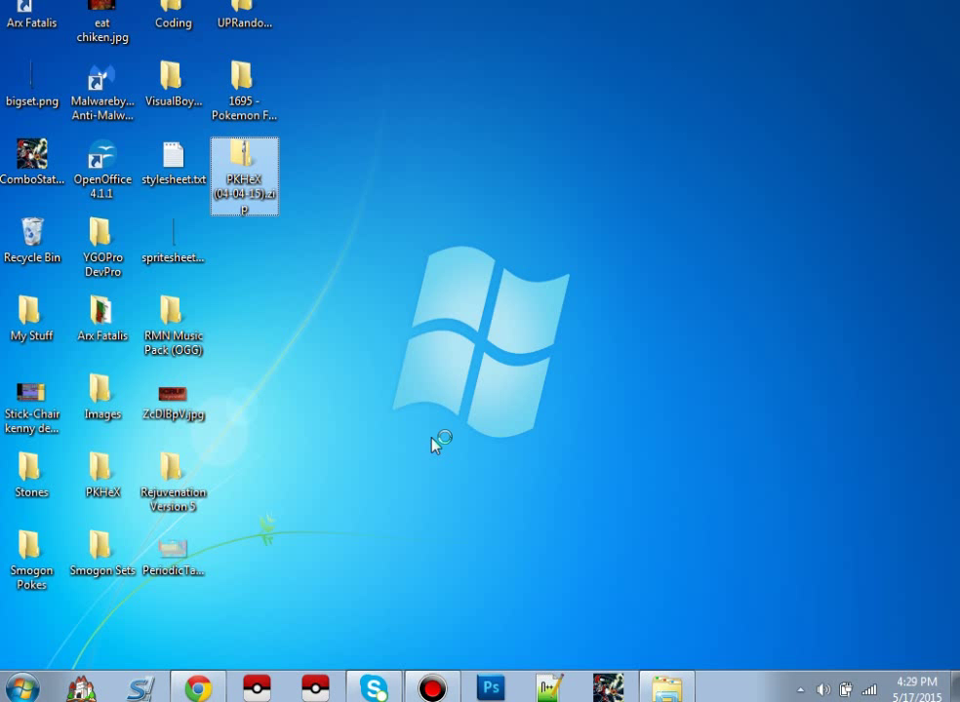
left_click(432, 430)
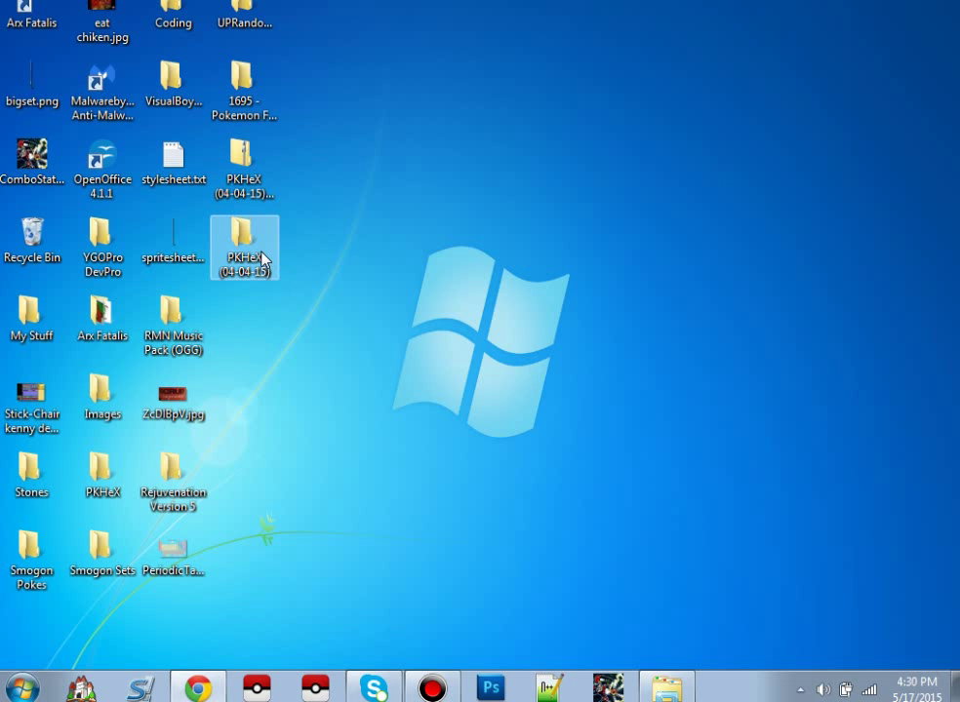
Open the extracted PKHeX (04-04-15) folder on the desktop
left_click_drag(309, 312, 345, 304)
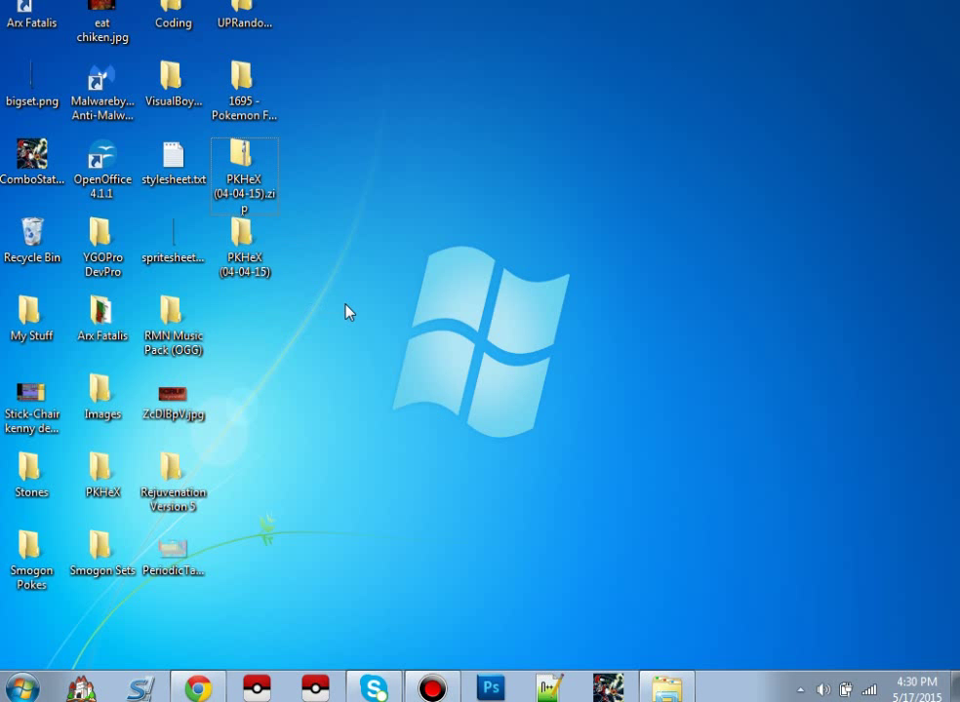
left_click(261, 240)
double_click(264, 244)
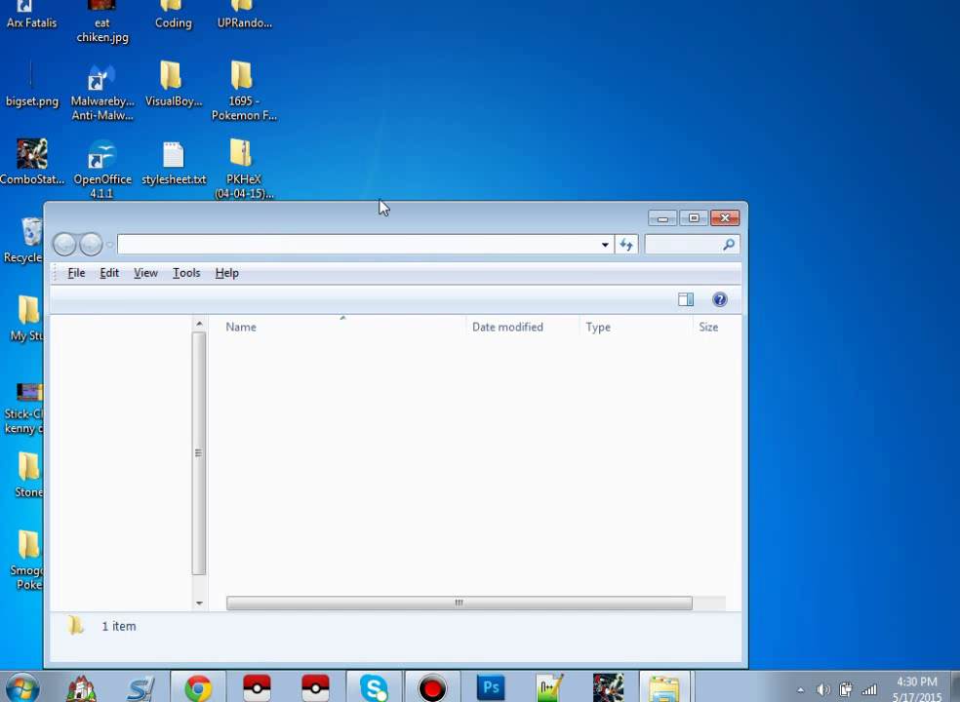
Move PKHeX.exe out of the PKHeX (04-04-15) folder onto the desktop and minimise the folder window
left_click_drag(386, 223, 394, 113)
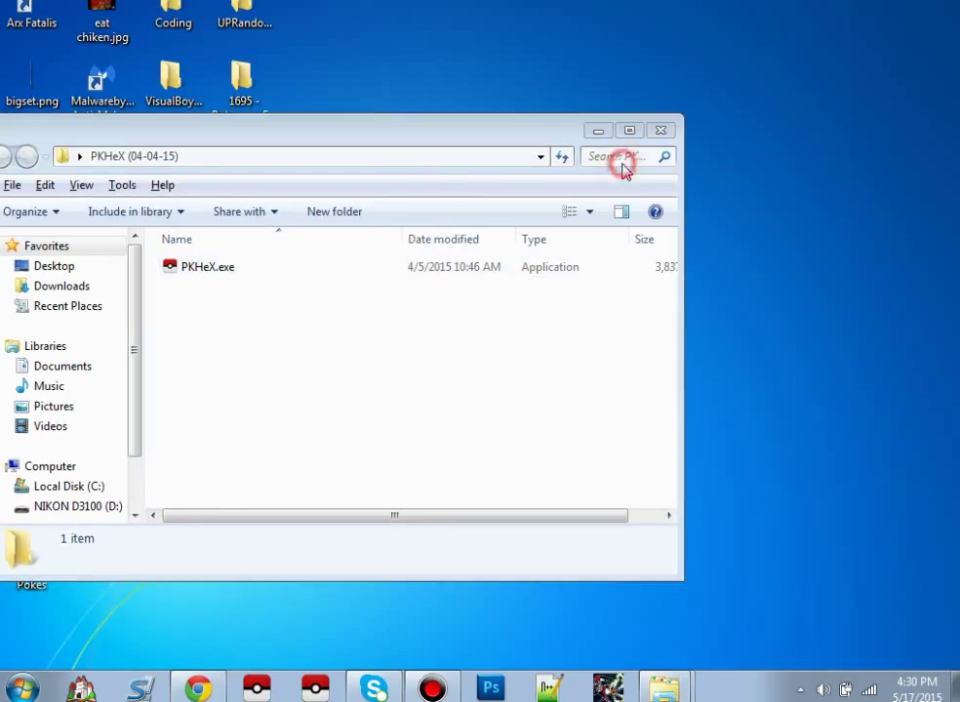
left_click_drag(245, 261, 694, 204)
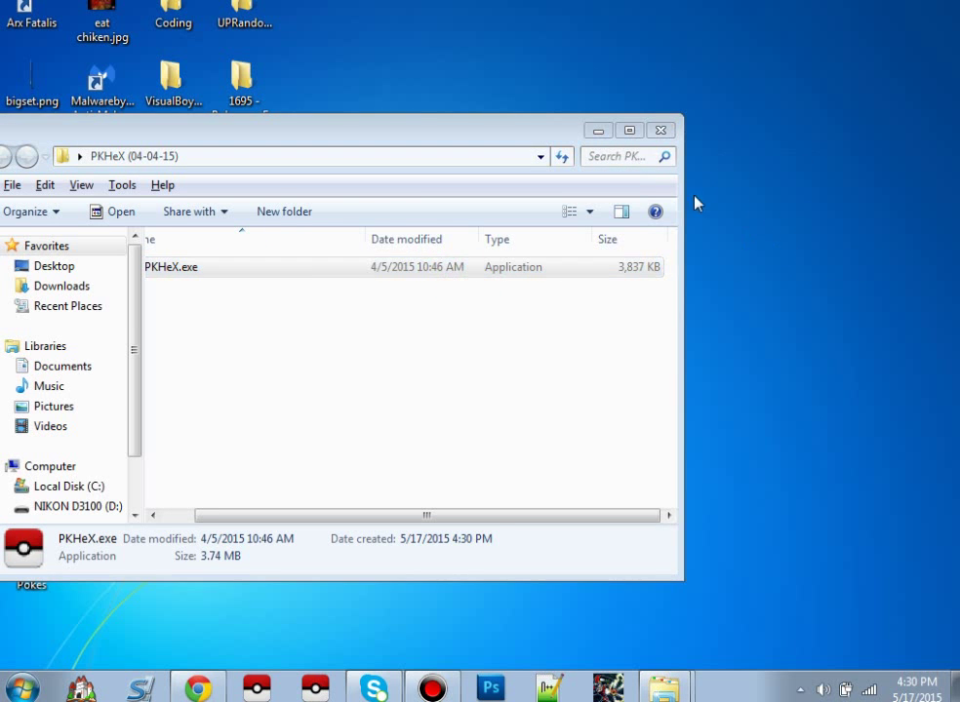
left_click_drag(514, 143, 541, 252)
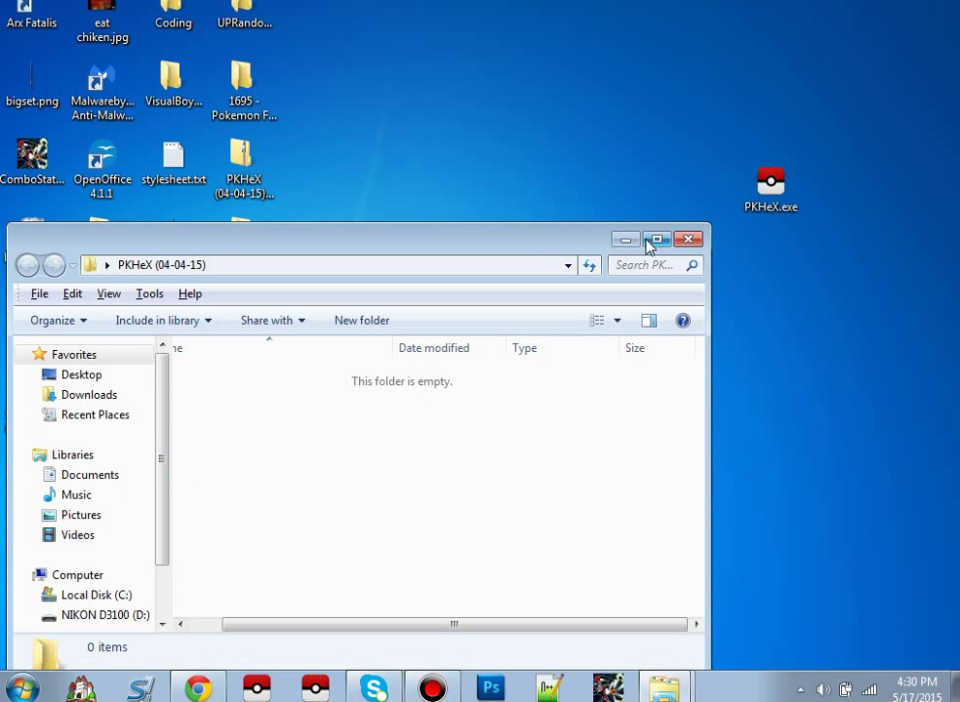
left_click(624, 240)
left_click_drag(771, 190, 390, 244)
Launch PKHeX.exe from the desktop and arrange its window and icon so that neither covers the other
double_click(454, 229)
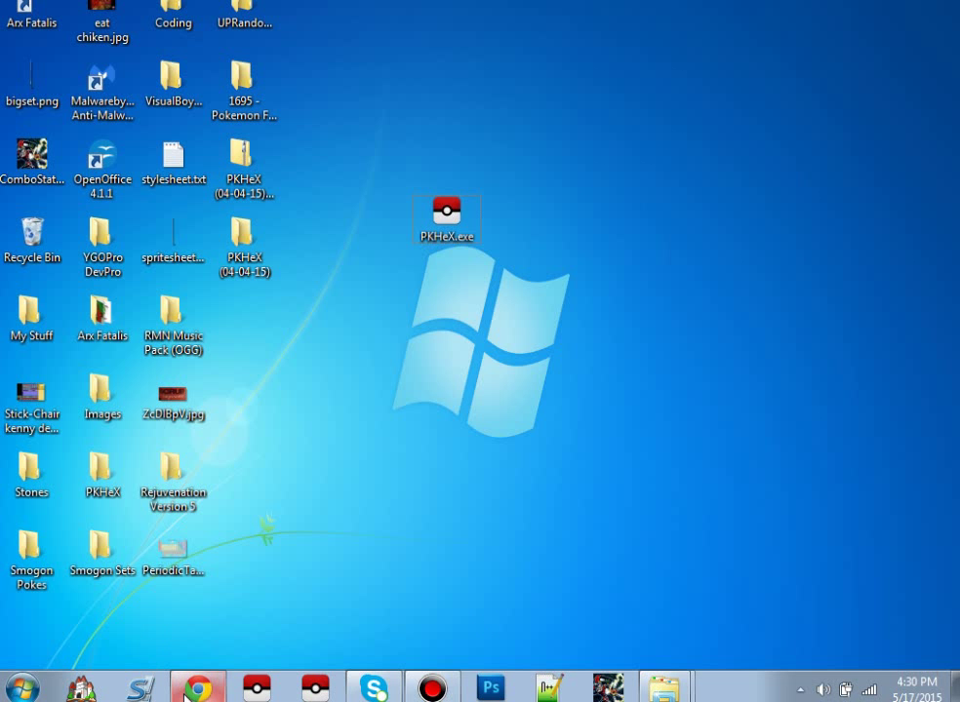
left_click(198, 688)
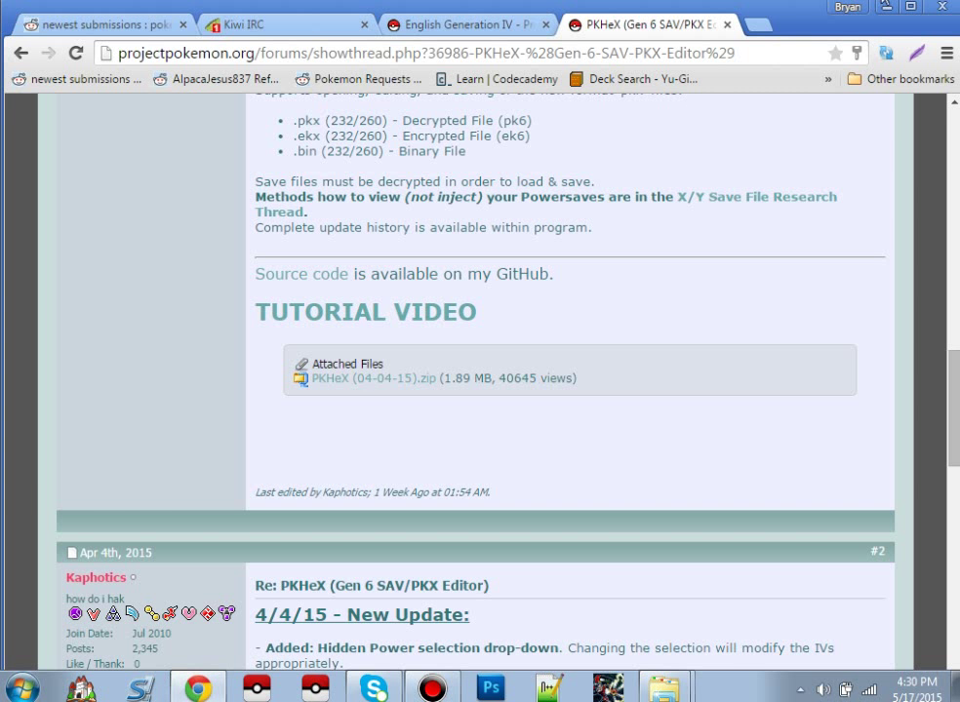
left_click(886, 8)
double_click(432, 227)
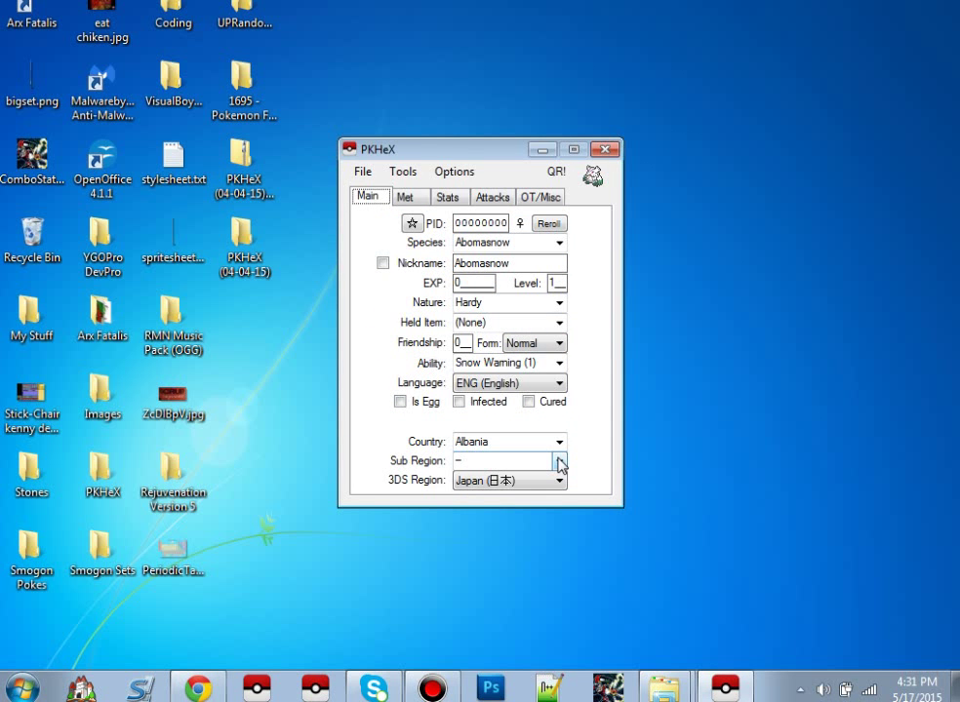
left_click_drag(446, 154, 473, 149)
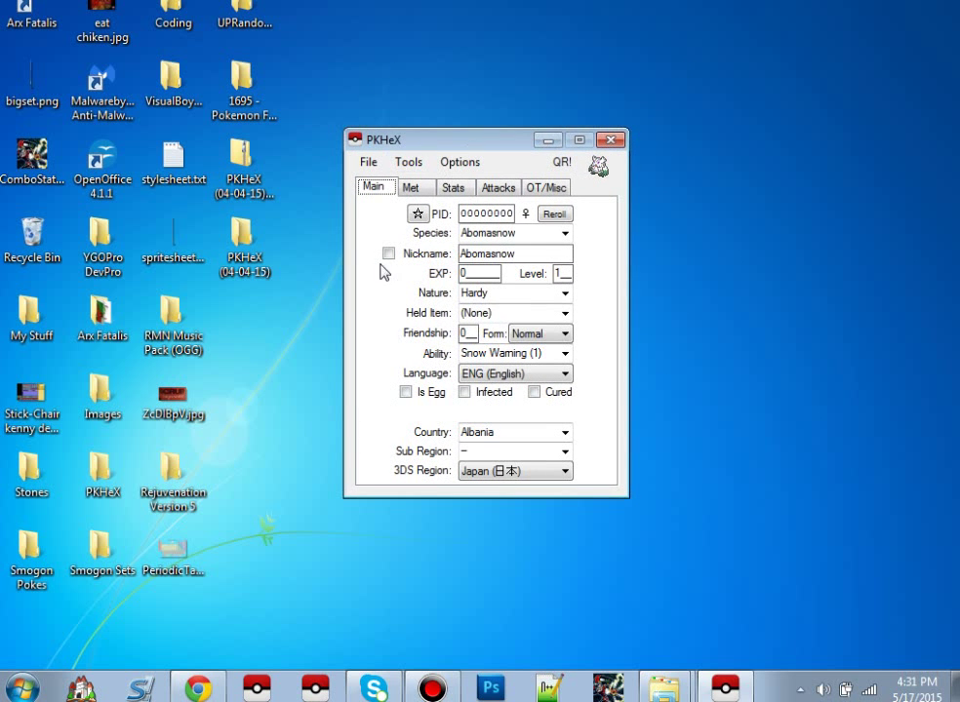
left_click_drag(491, 140, 663, 128)
left_click_drag(471, 234, 464, 139)
left_click_drag(655, 132, 519, 190)
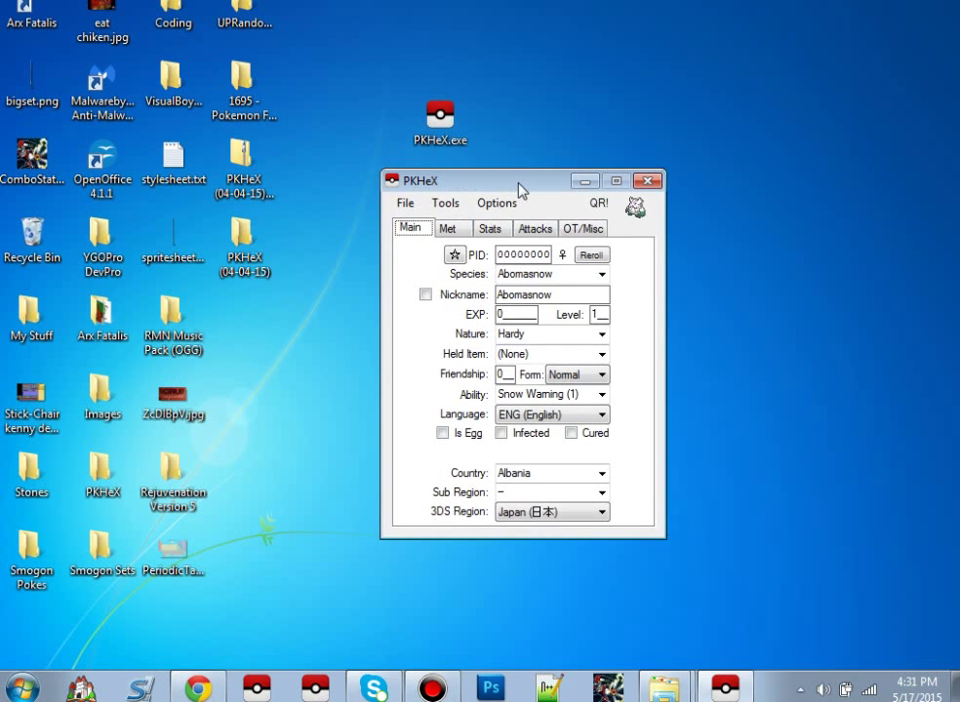
Look through the Met, Stats, Attacks and OT/Misc pages of the PKHeX editor and return to the main page
left_click(528, 280)
left_click(451, 228)
left_click(490, 228)
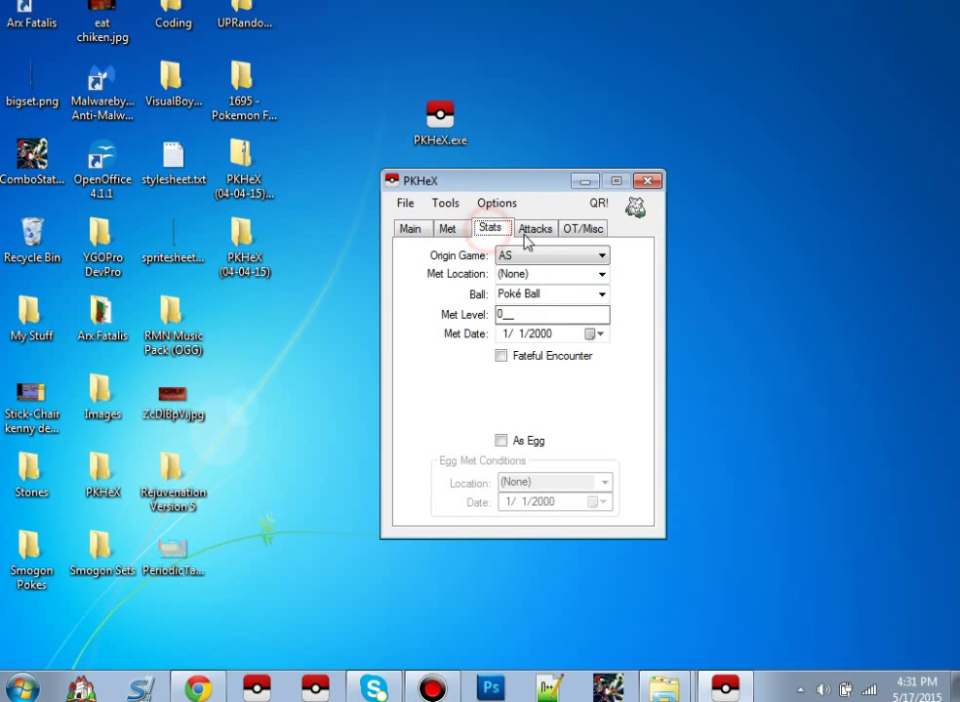
left_click(534, 229)
left_click(583, 228)
left_click(406, 230)
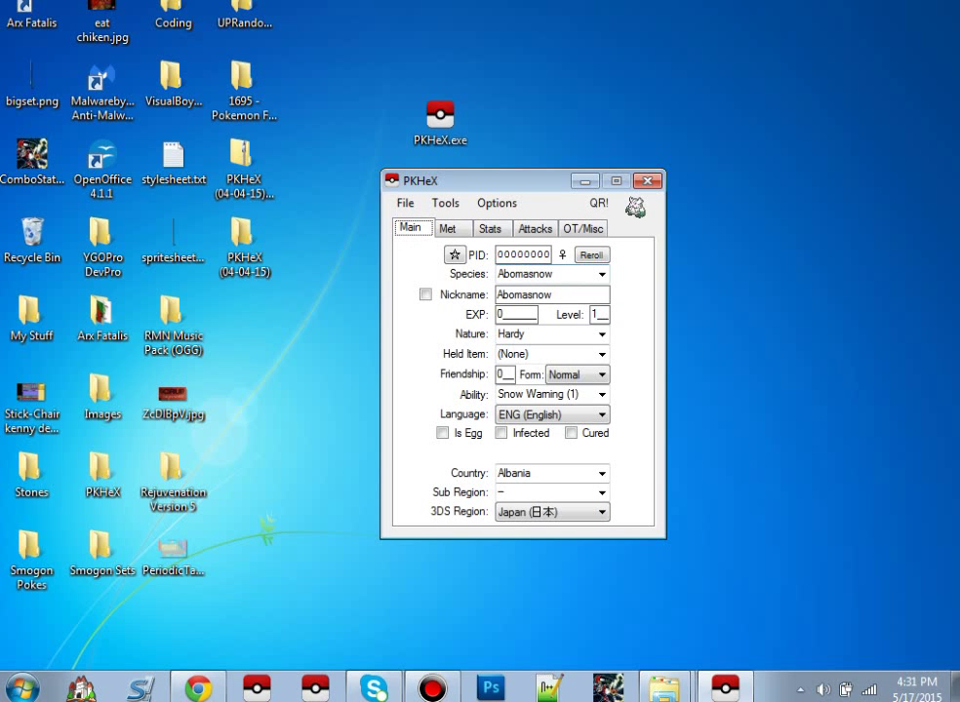
Set the Pokemon's species to Oddish
left_click(579, 275)
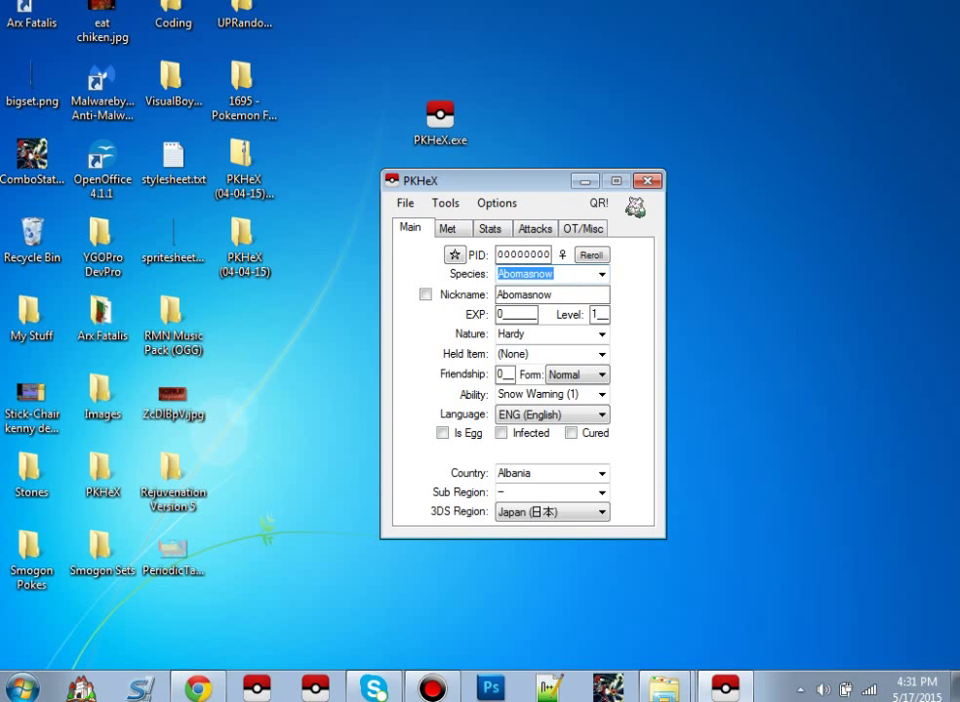
type("Oddish")
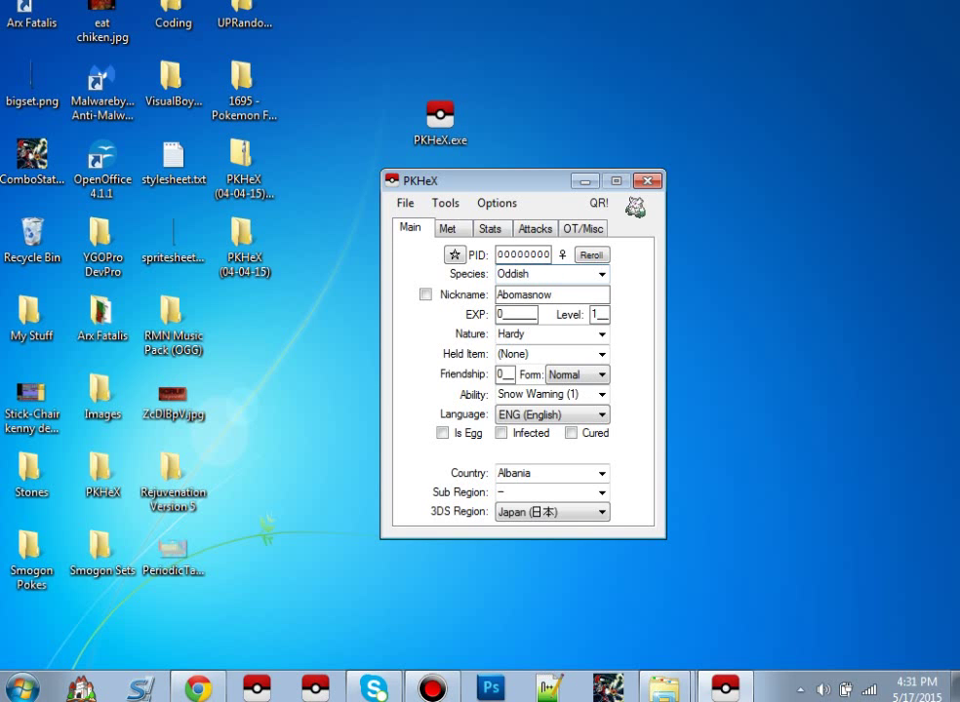
left_click(634, 290)
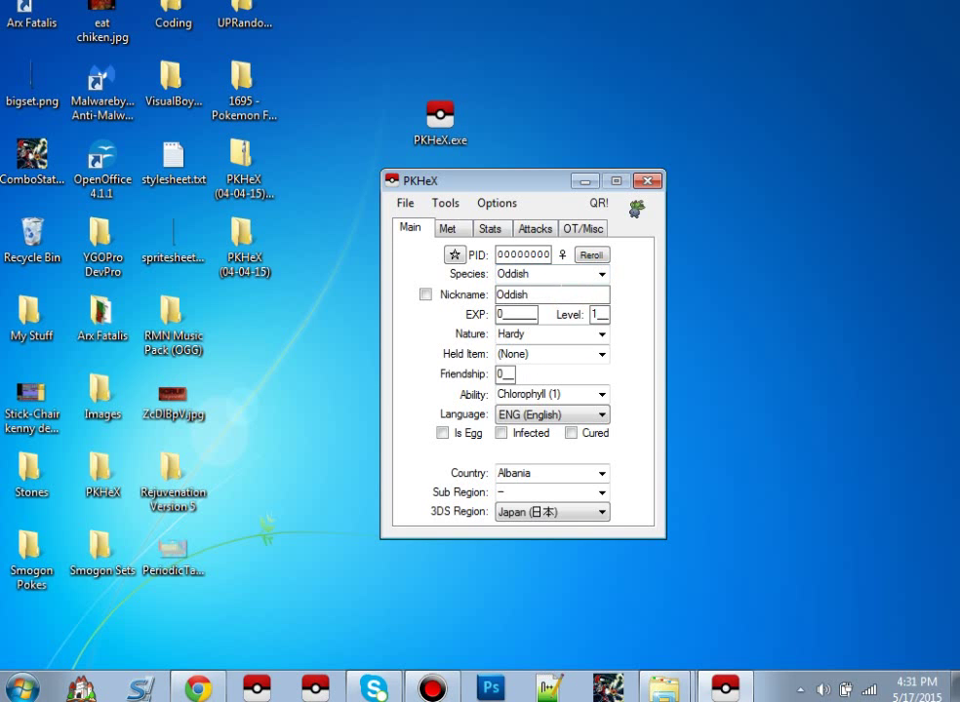
left_click(561, 288)
left_click(552, 271)
left_click(587, 276)
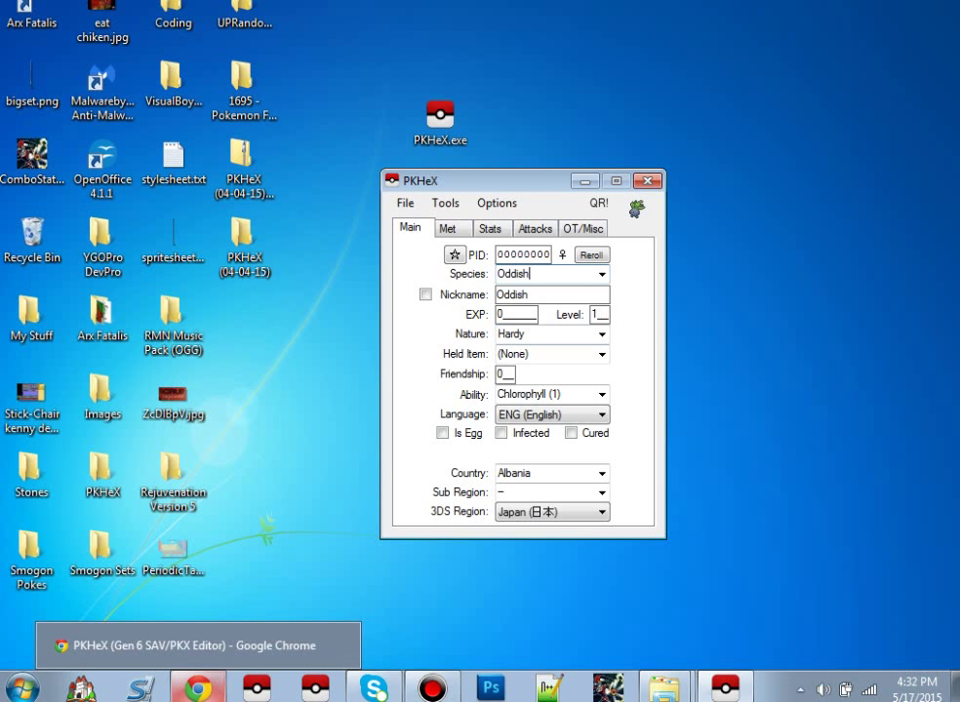
Switch to Chrome and examine the PokeGen Request Format on the PokemonForAll wiki, from the Pokemon fields to the optional additions
left_click(199, 688)
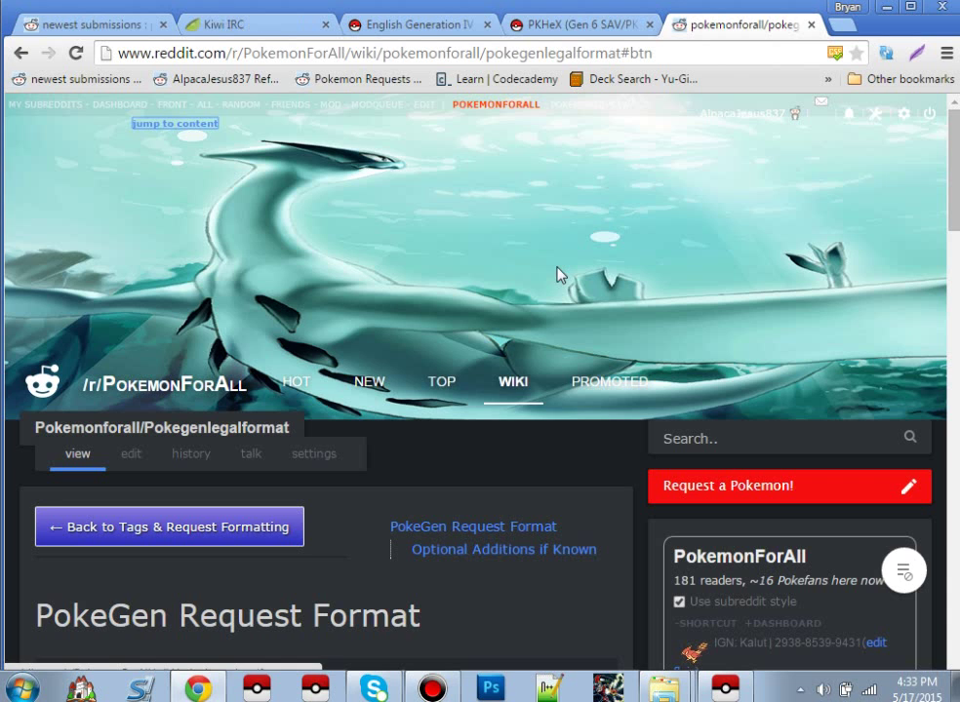
left_click(946, 156)
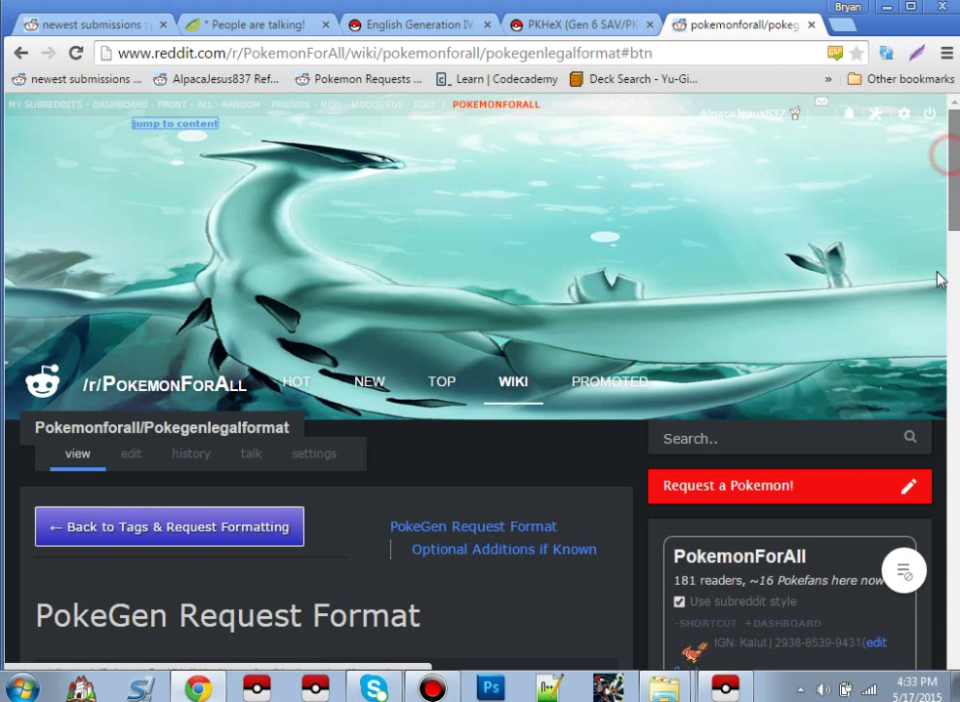
left_click(952, 269)
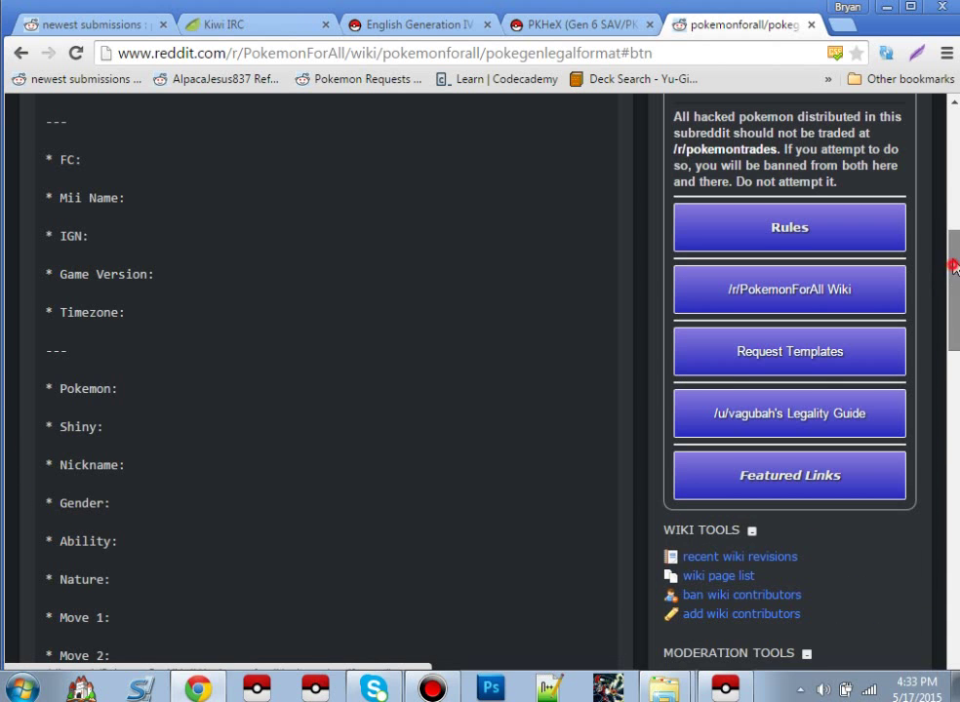
scroll(952, 263, "up", 1)
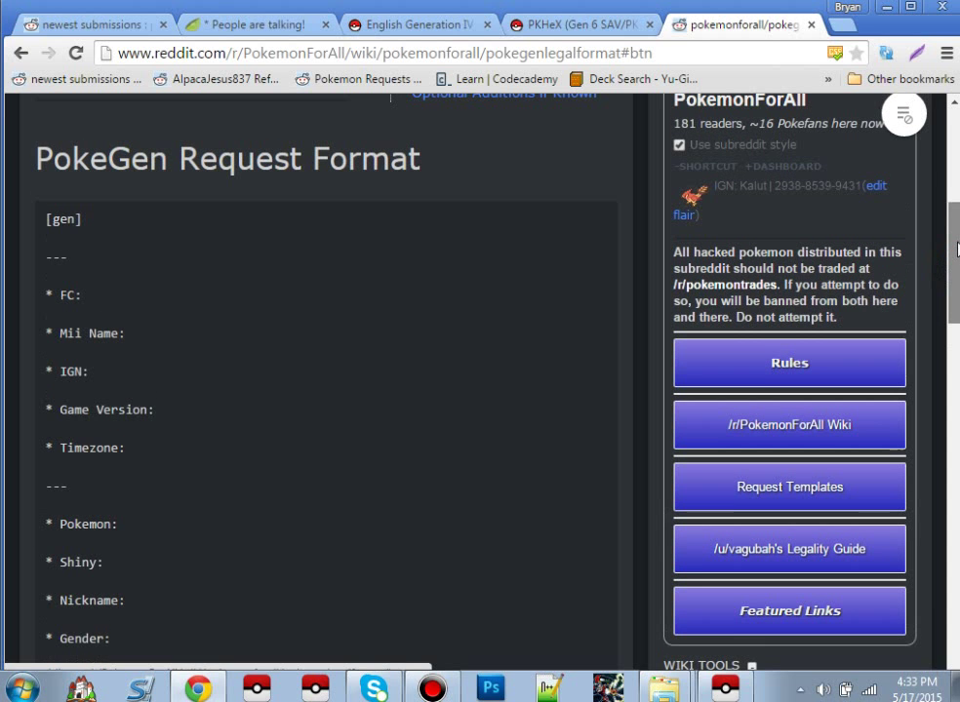
scroll(957, 268, "down", 1)
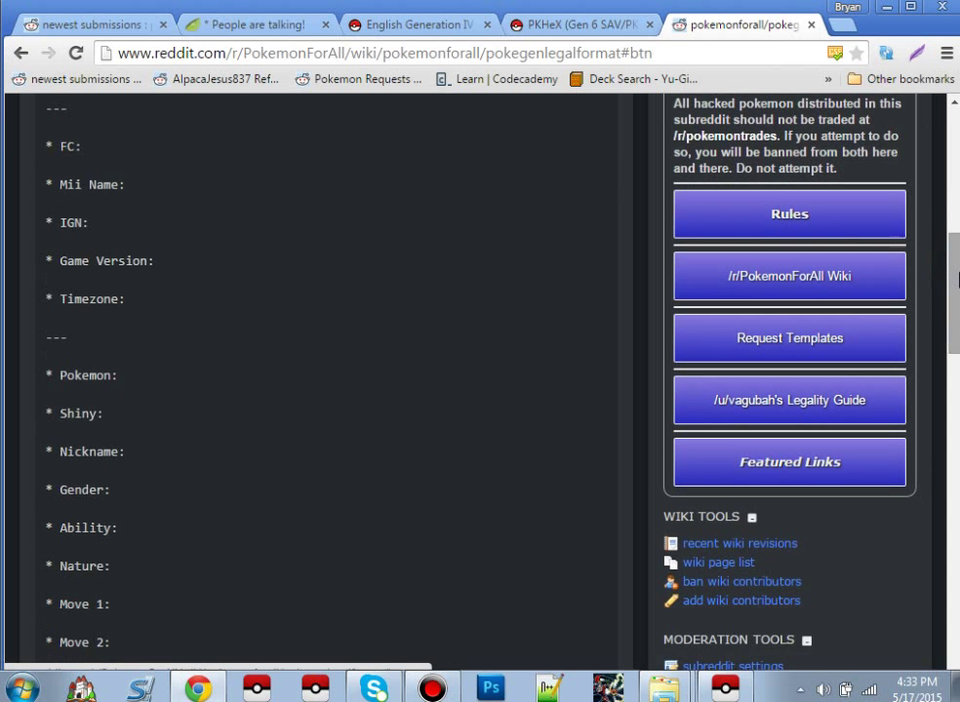
scroll(957, 275, "up", 1)
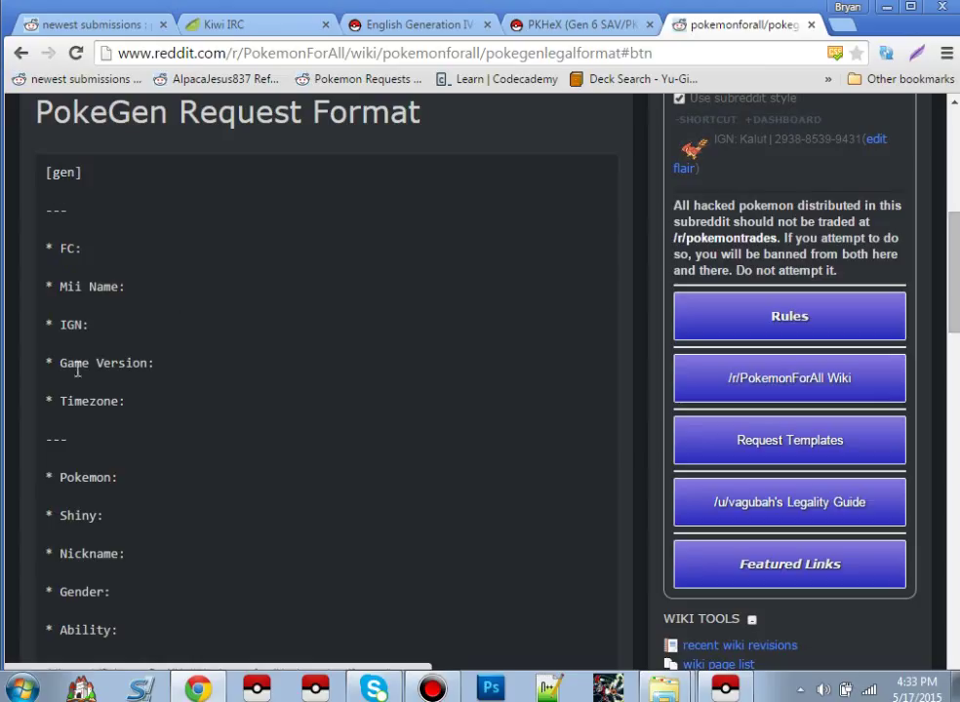
left_click_drag(45, 475, 201, 687)
left_click(208, 519)
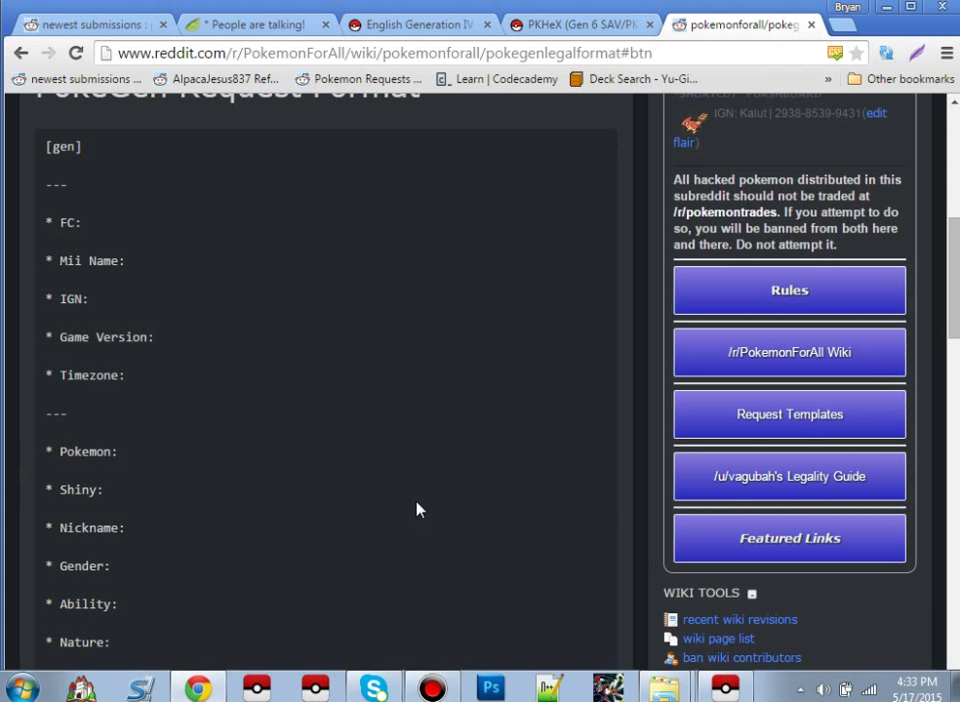
left_click(952, 317)
left_click_drag(945, 450, 958, 429)
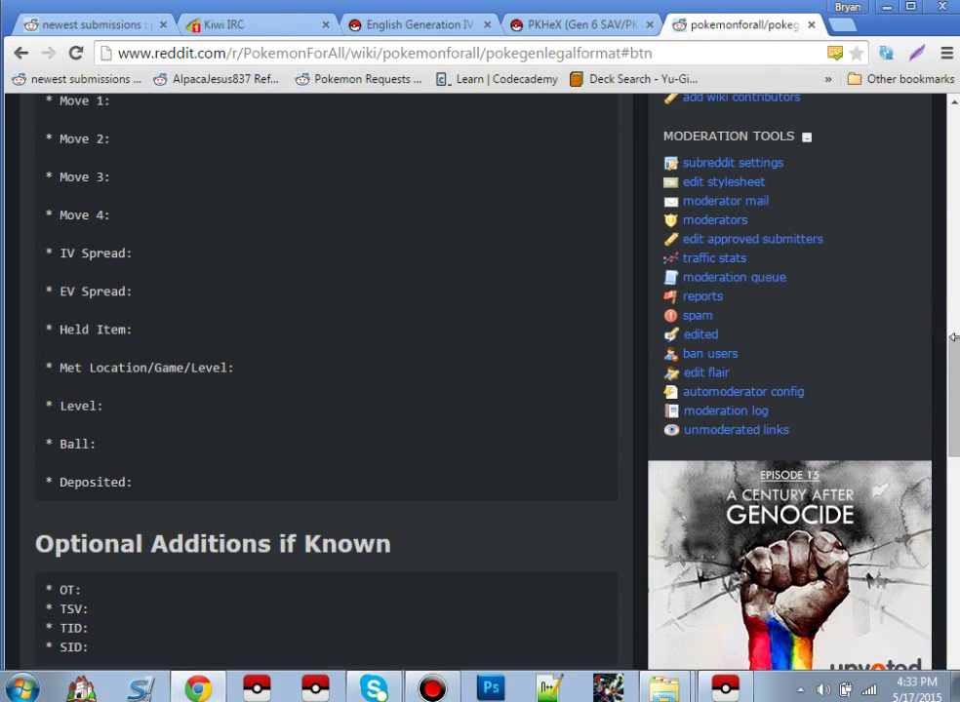
left_click_drag(956, 352, 956, 301)
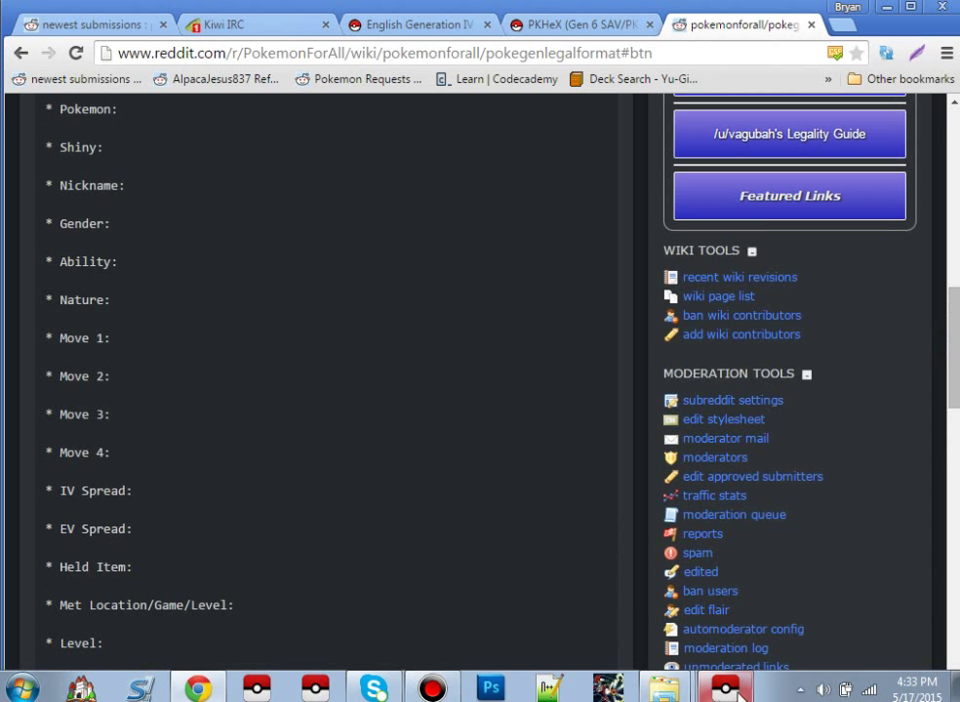
left_click_drag(953, 332, 953, 323)
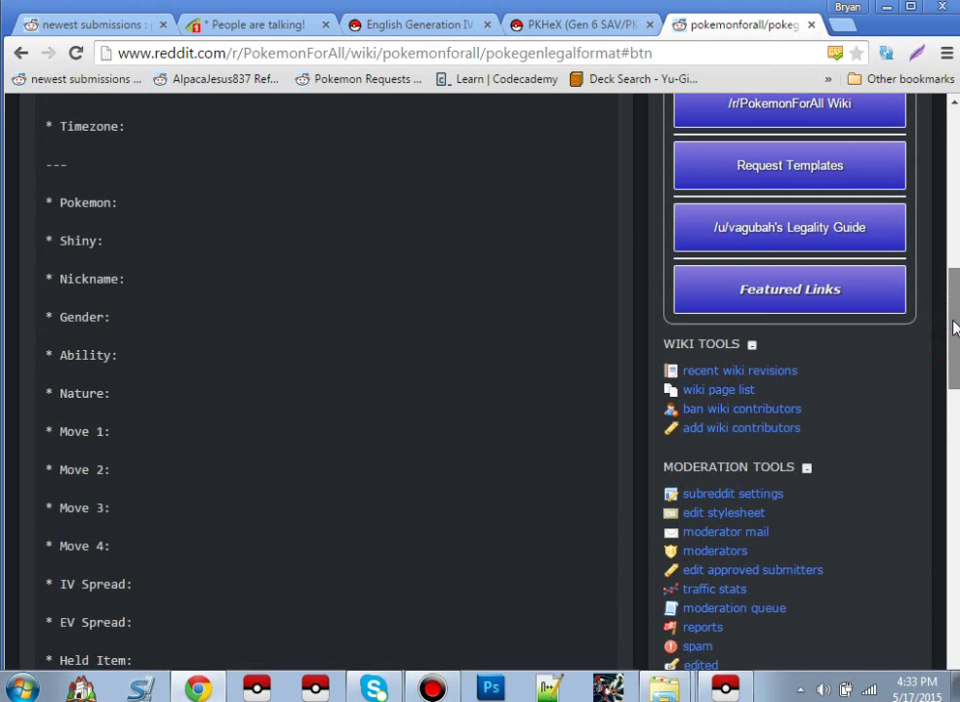
triple_click(132, 193)
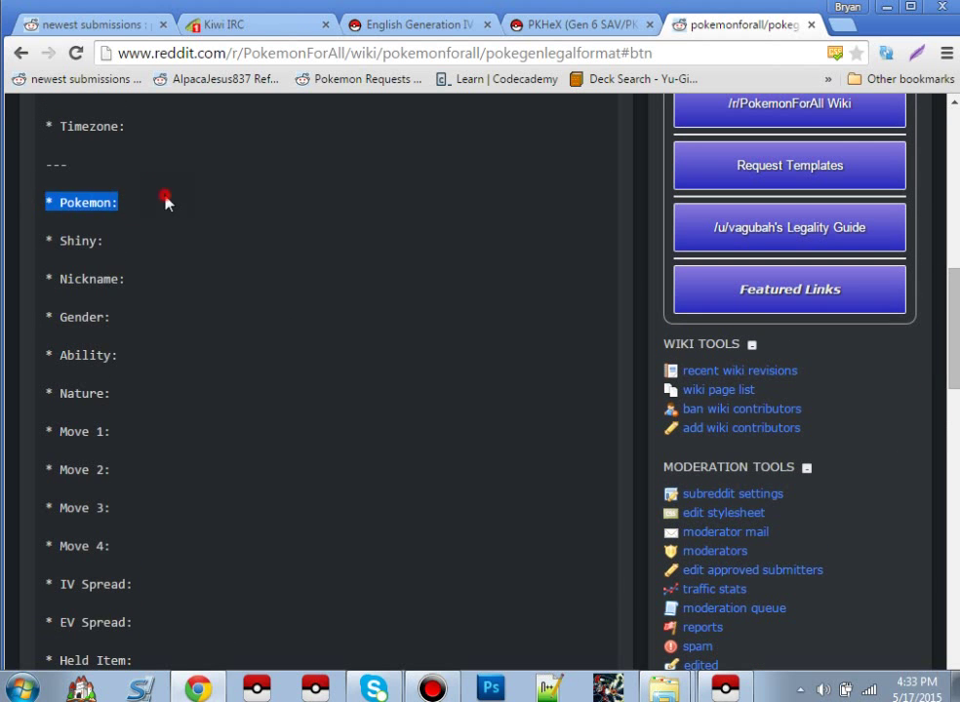
left_click(165, 202)
Close the PokemonForAll request format page and minimise the browser to return to PKHeX
left_click(724, 689)
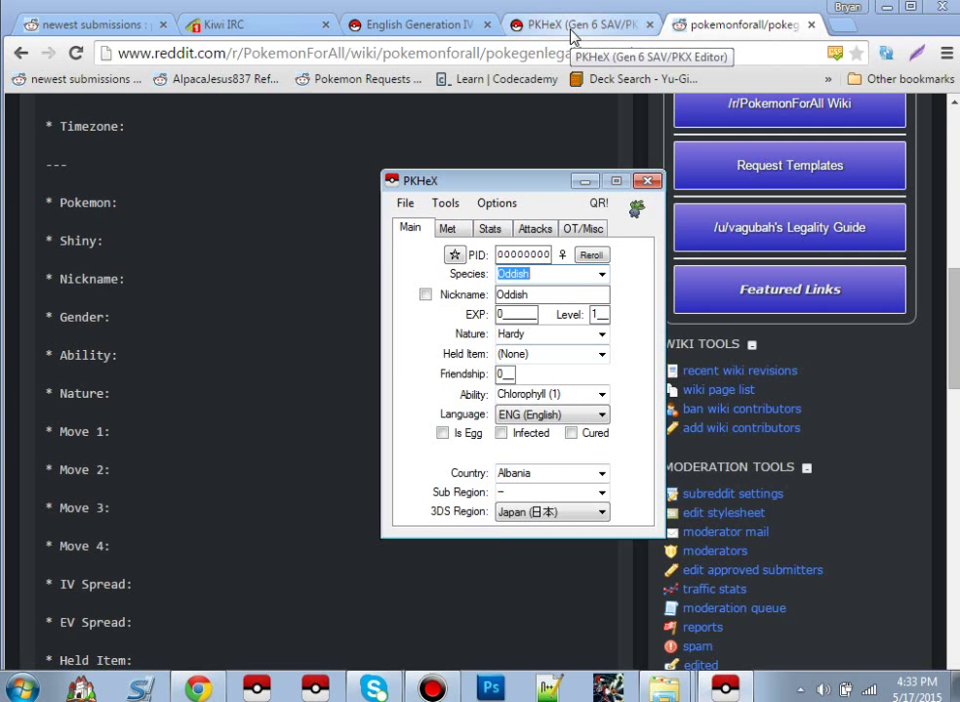
left_click(806, 24)
left_click(813, 25)
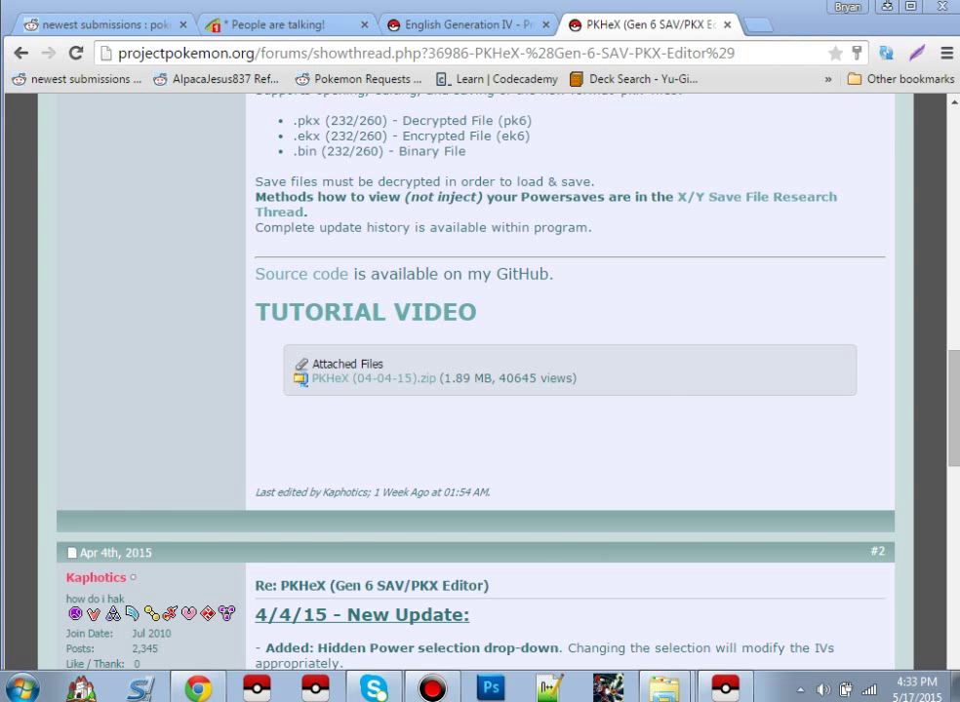
left_click(887, 7)
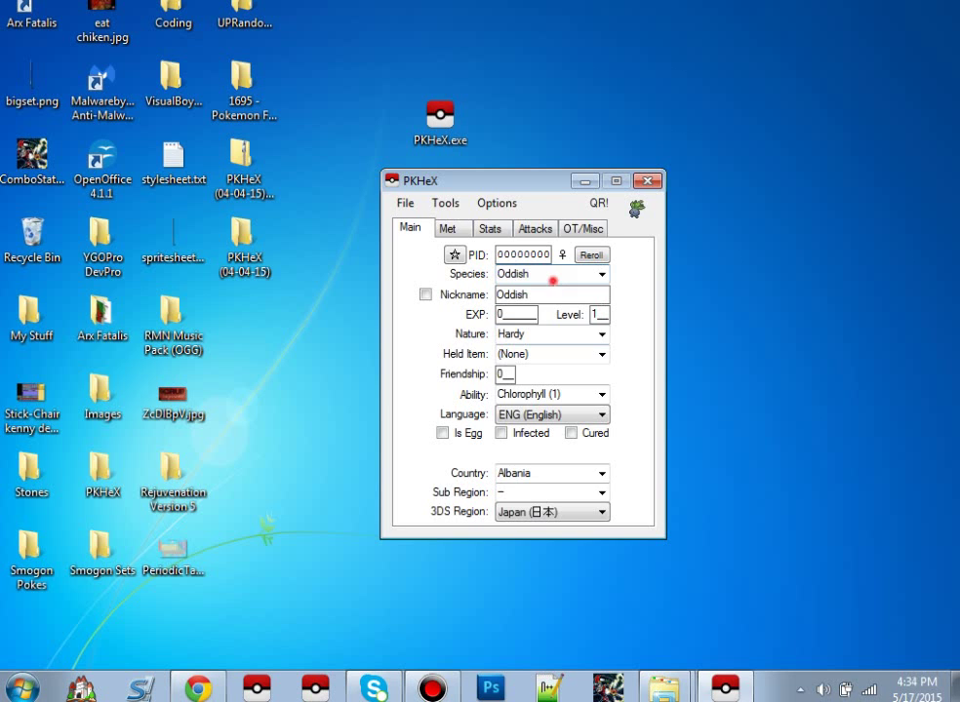
Change the species to Abomasnow and set it back to Oddish
left_click(526, 314)
left_click(515, 275)
type("abomasnow")
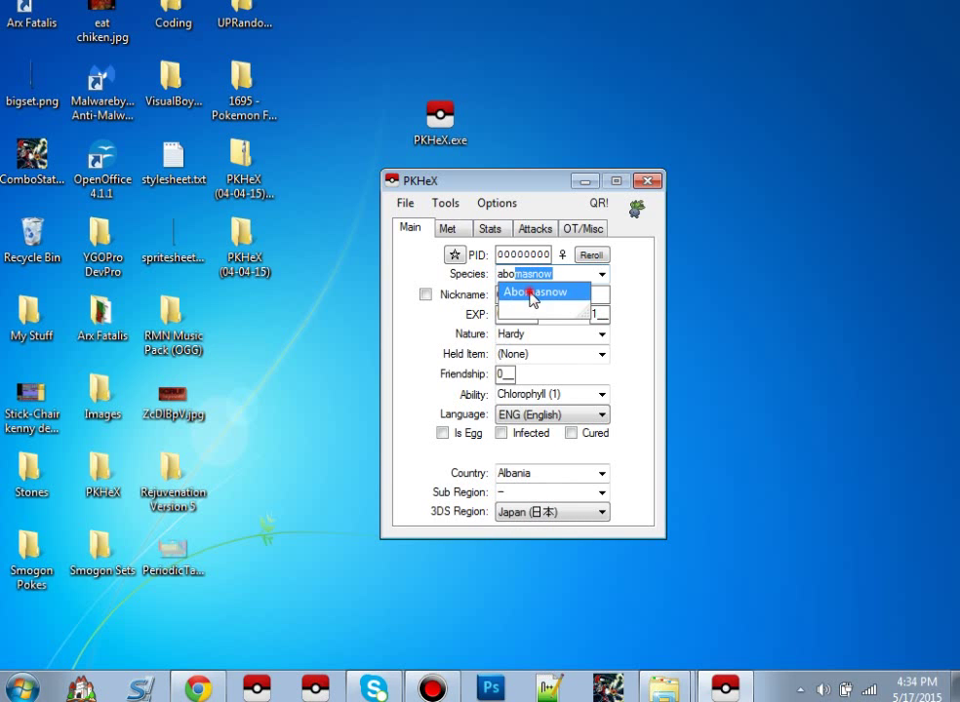
left_click(531, 292)
type("oddish")
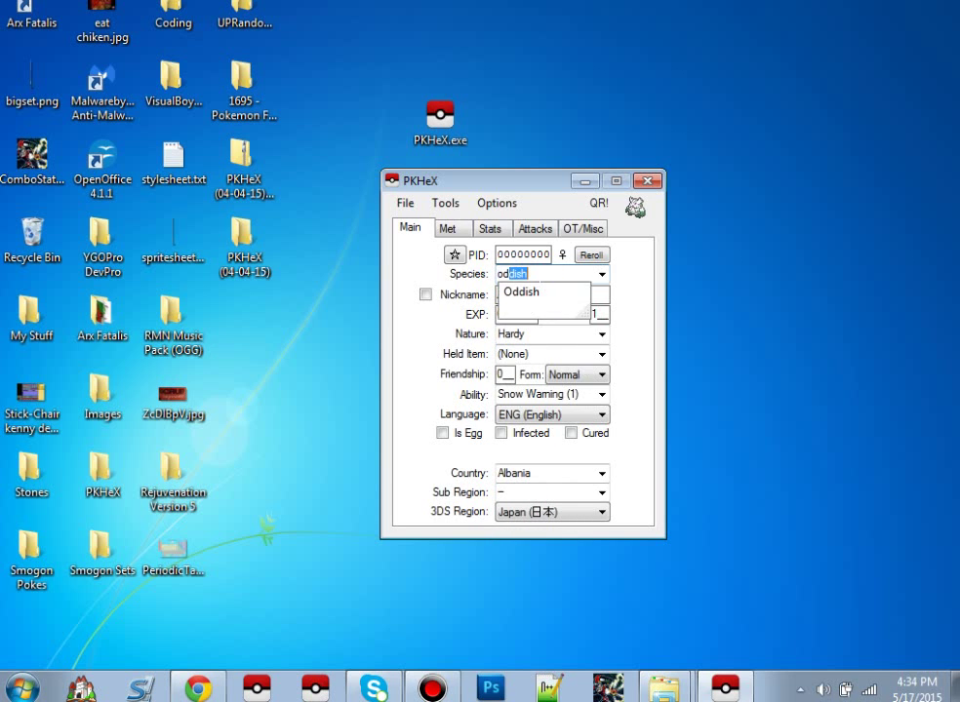
left_click(540, 295)
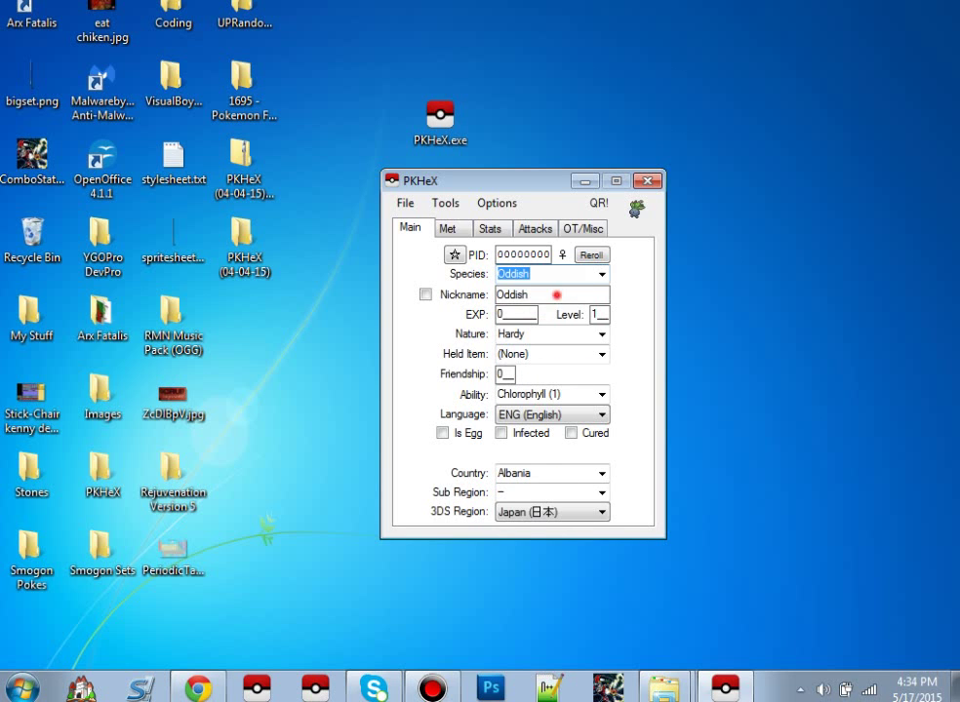
Try to enter a nickname beginning with Princess directly in the Oddish's nickname field
left_click(550, 294)
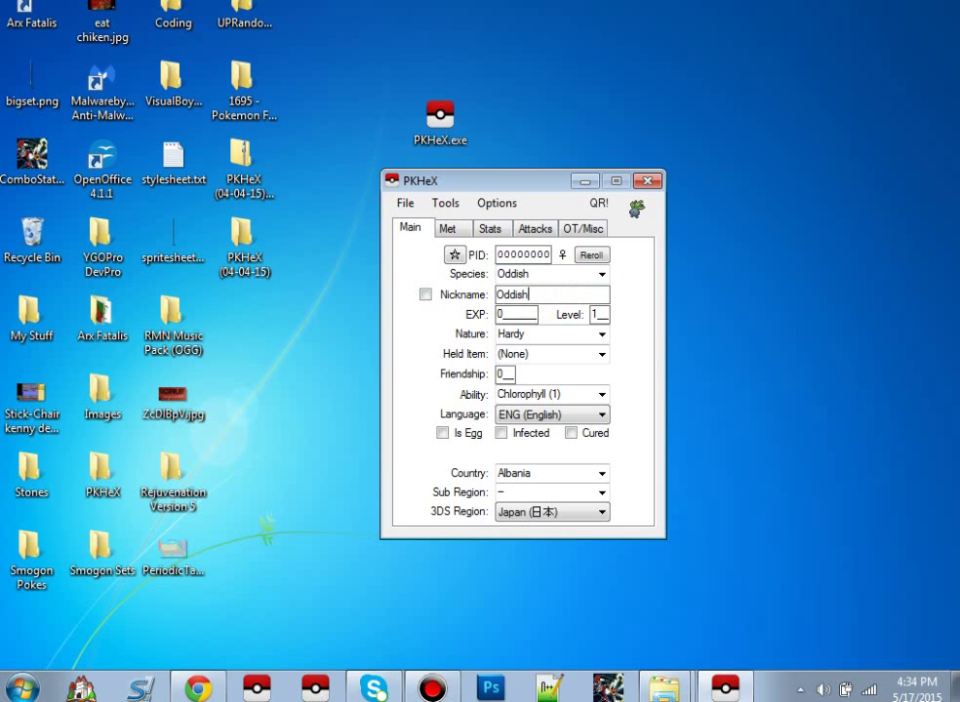
double_click(542, 294)
type("P")
type("rincessPO")
type("ddi")
key("BackSpace")
key("BackSpace")
key("BackSpace")
type("rinc")
key("BackSpace")
key("BackSpace")
left_click(521, 315)
left_click(560, 283)
left_click(555, 289)
left_click(537, 276)
left_click(540, 292)
Toggle the Oddish's nickname option on and off, leaving it disabled
left_click(426, 294)
left_click(553, 292)
left_click(426, 294)
left_click(427, 296)
left_click(426, 295)
left_click(427, 295)
double_click(552, 295)
left_click(427, 296)
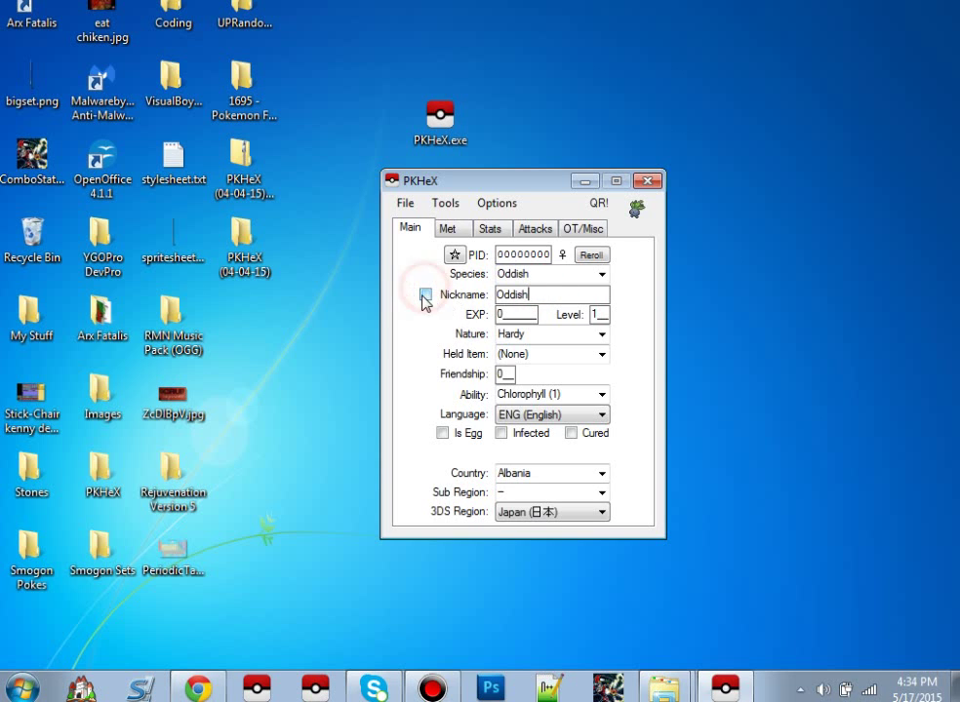
Enable the nickname option for the Oddish and set its nickname to Princess
left_click(427, 295)
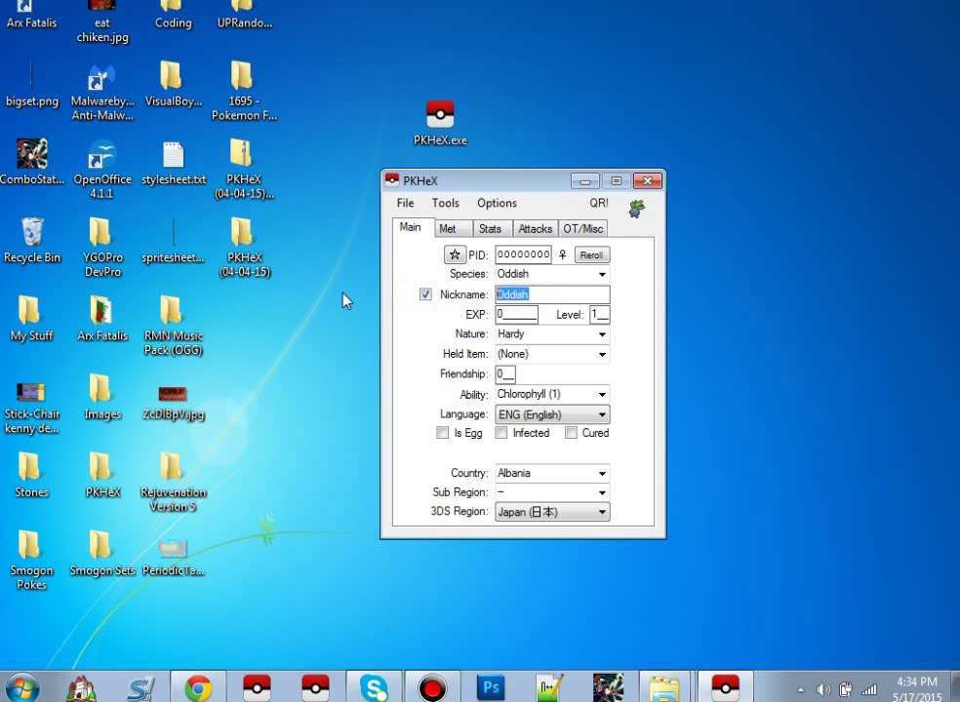
type("Princess")
left_click(534, 313)
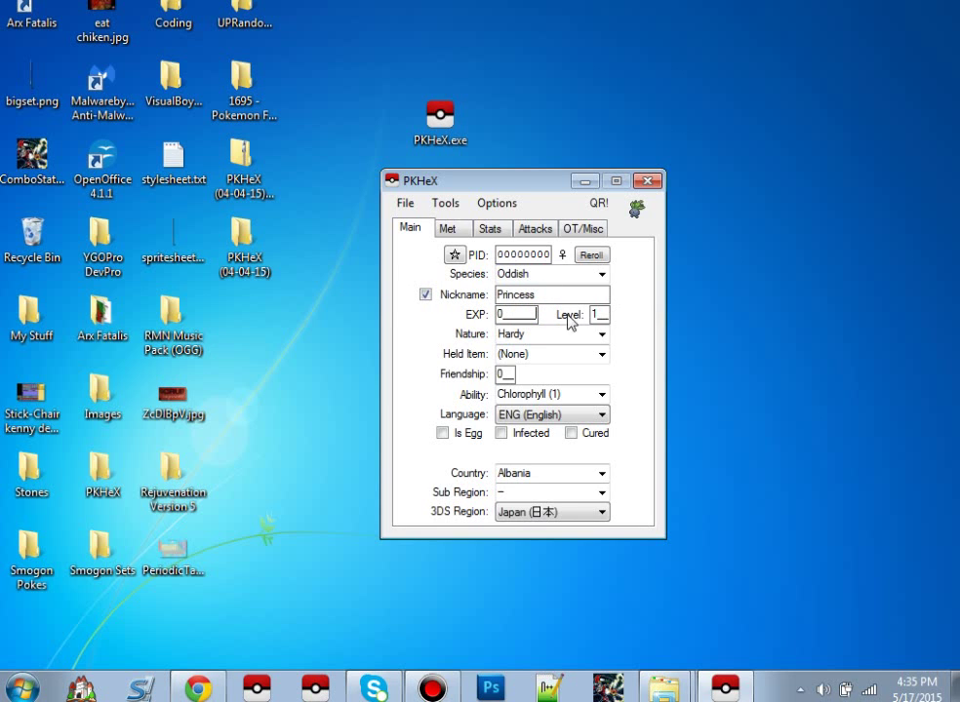
Set the Oddish's level to 6
left_click(574, 311)
left_click(527, 308)
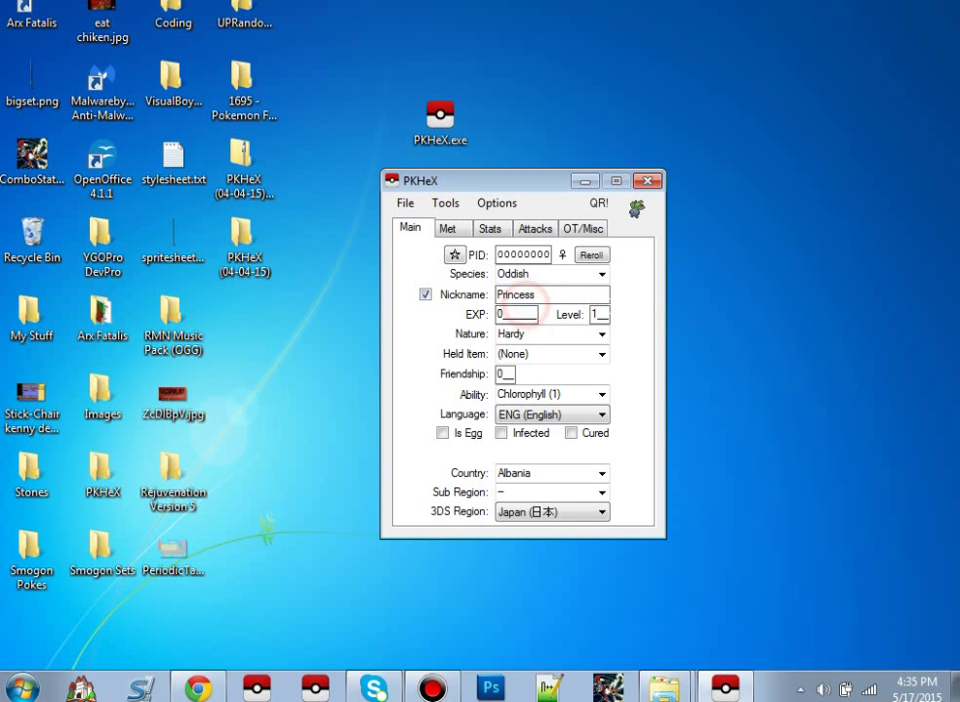
left_click(602, 313)
left_click(526, 311)
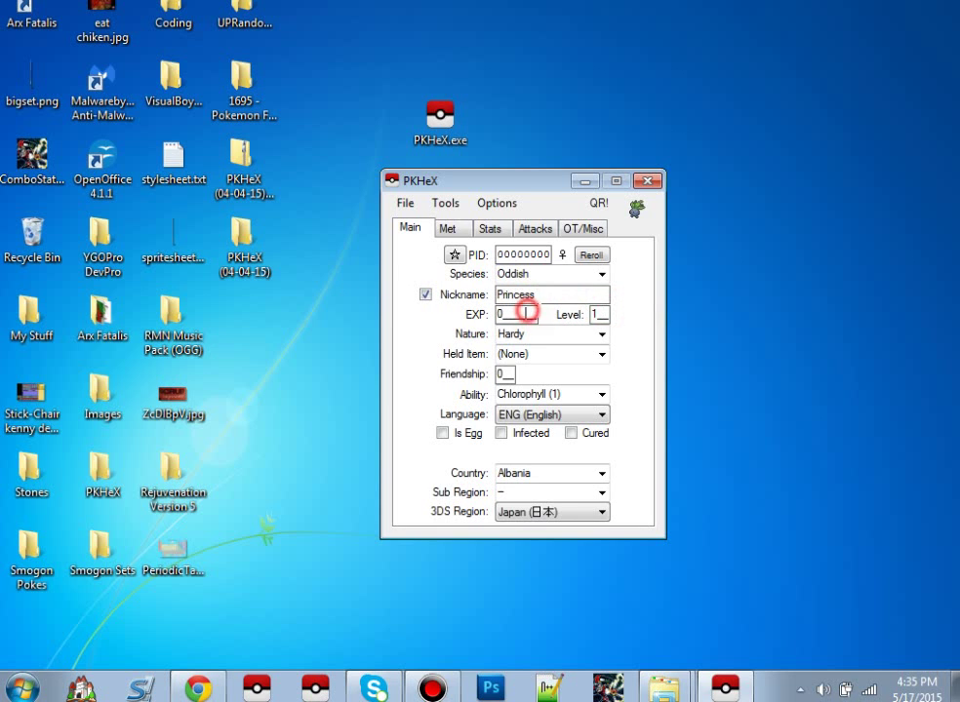
left_click(609, 317)
left_click_drag(607, 318, 580, 316)
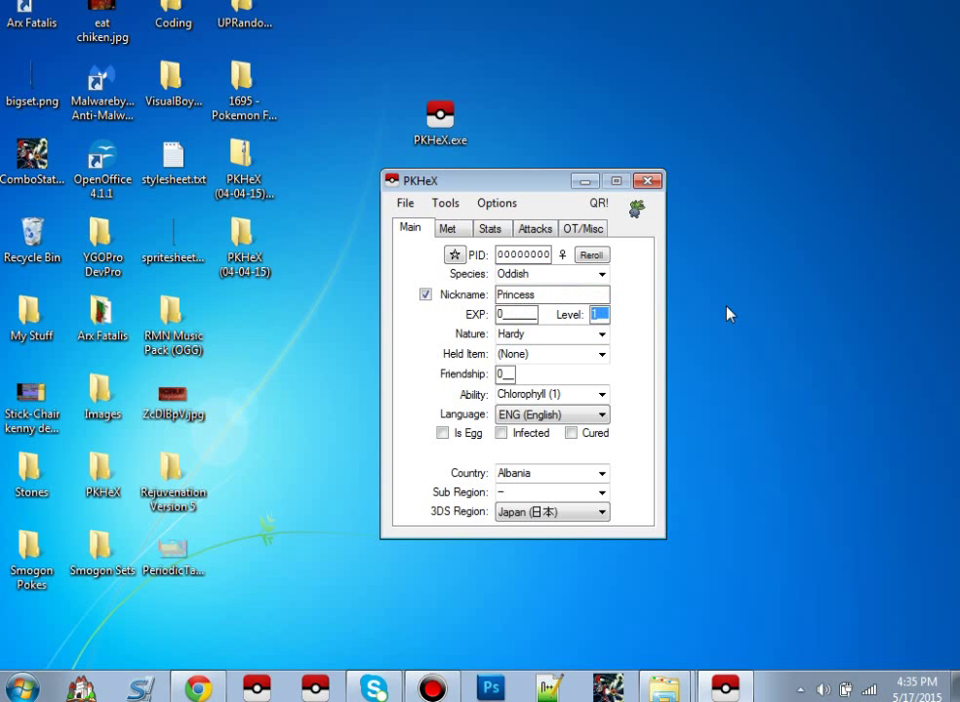
type("5")
key("BackSpace")
type("6")
Set the Oddish's experience points to 9001
left_click(521, 313)
type("189")
key("BackSpace")
key("BackSpace")
key("BackSpace")
type("900")
left_click(528, 315)
left_click_drag(527, 313, 378, 303)
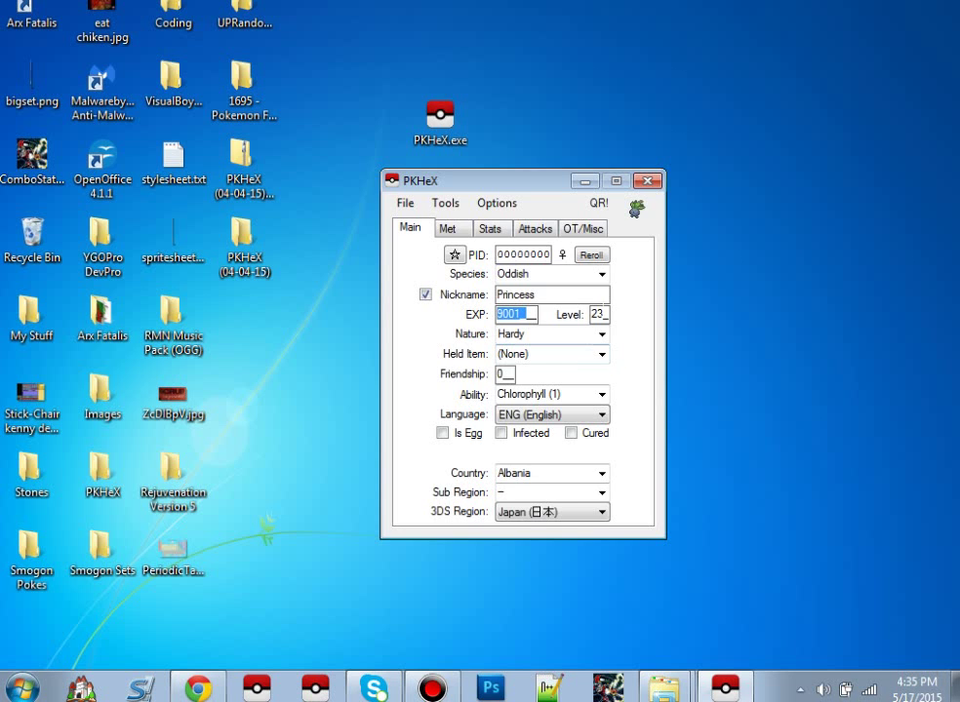
Set the Oddish's level to 53
double_click(599, 315)
type("53")
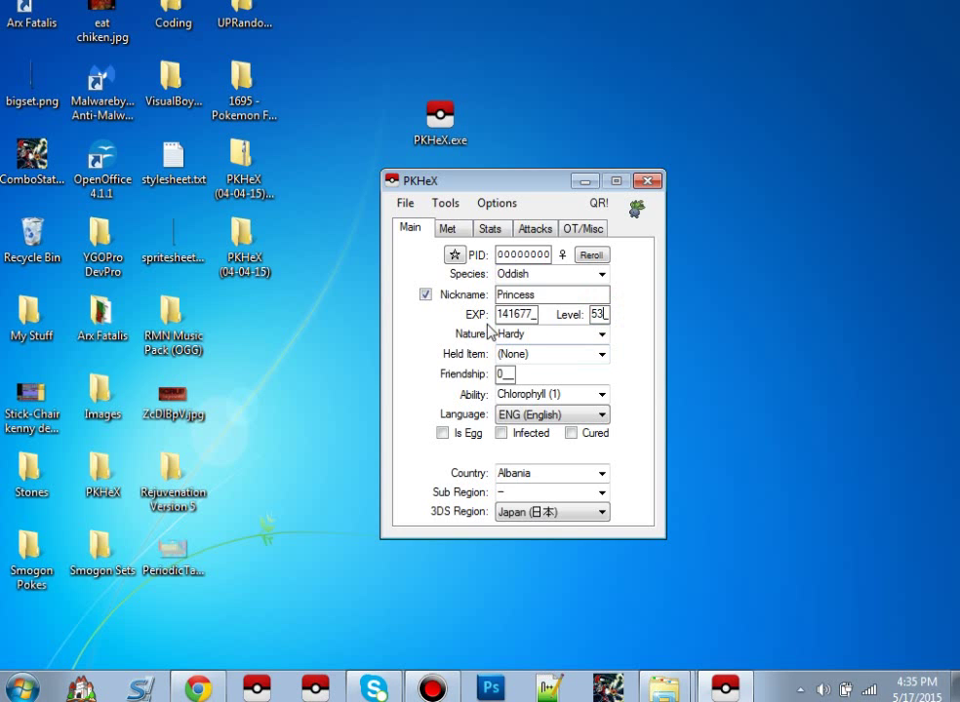
left_click(524, 314)
left_click(602, 310)
Set the Oddish's nature to Modest
left_click(527, 333)
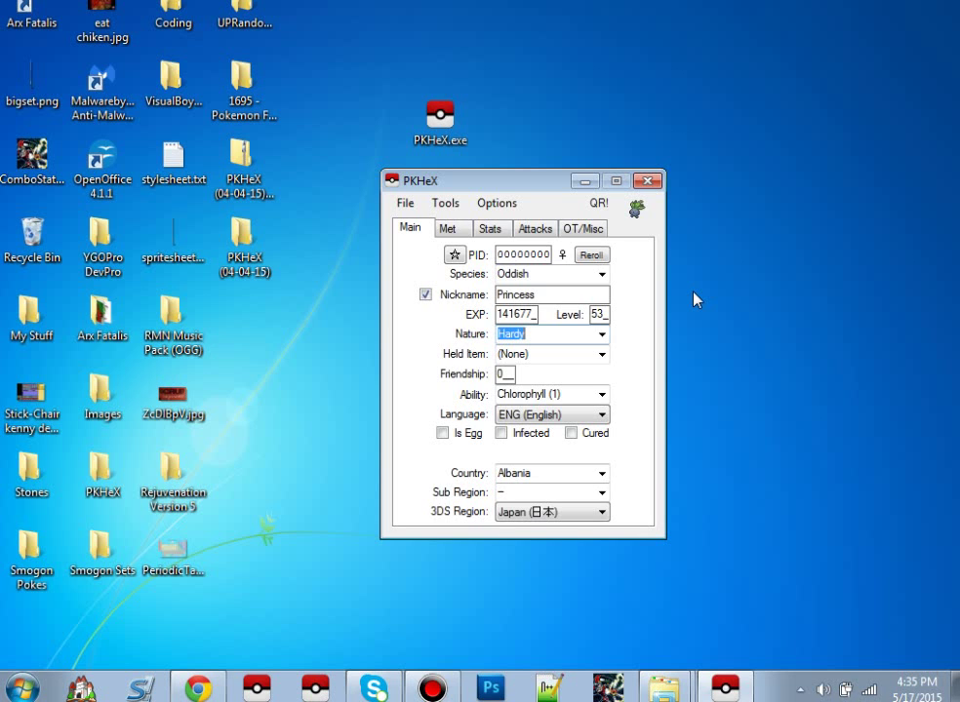
type("Modes")
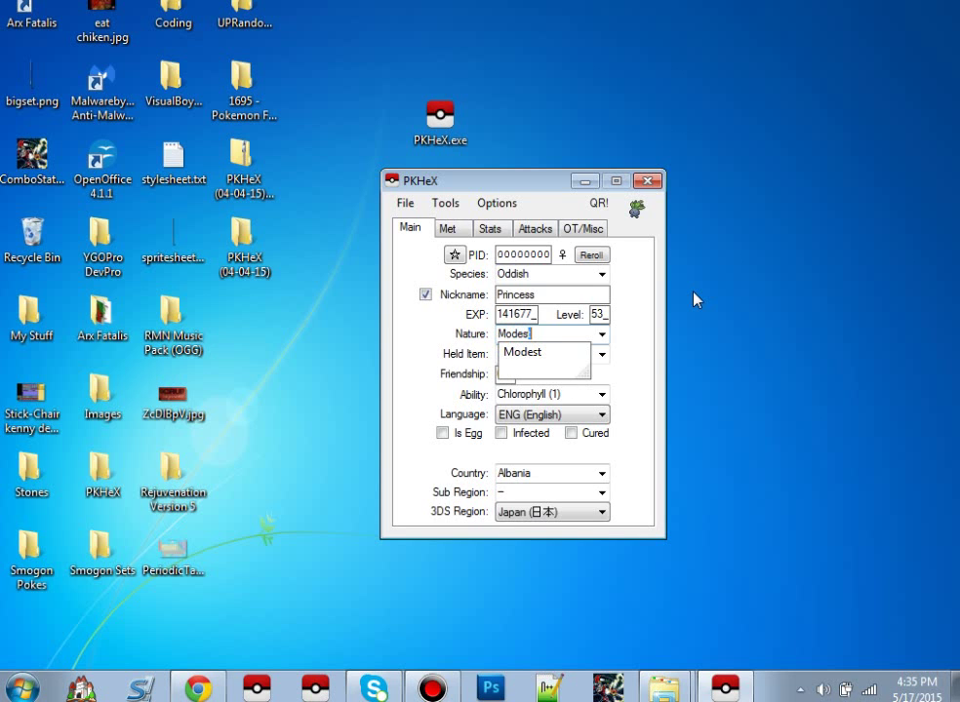
key("Return")
left_click(602, 334)
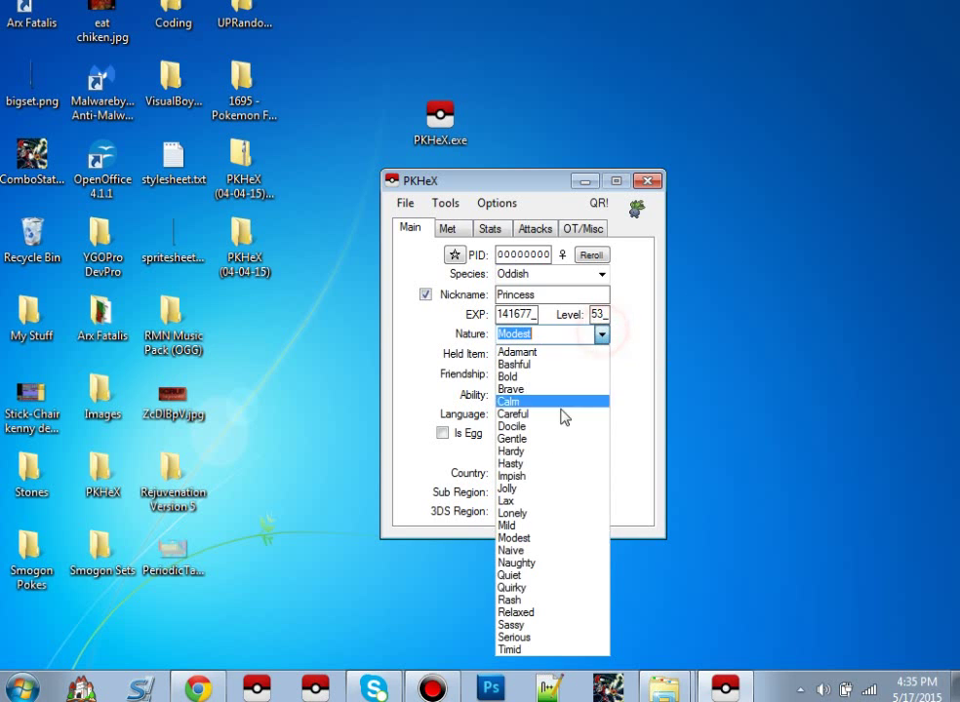
left_click(511, 538)
Give the Oddish an Ability Capsule as its held item
left_click(566, 353)
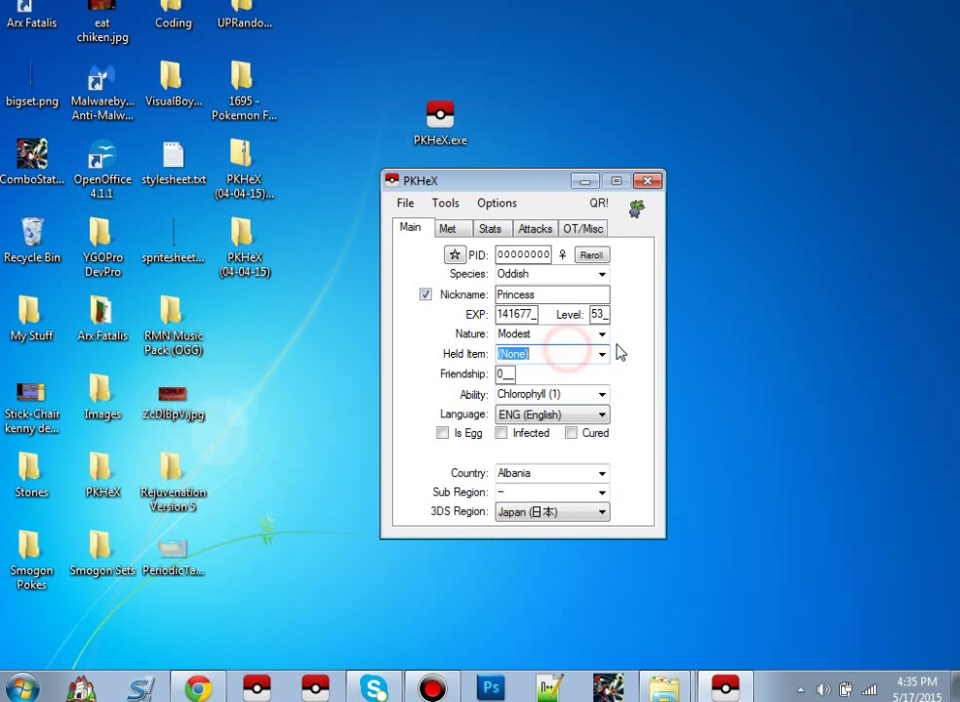
left_click(601, 354)
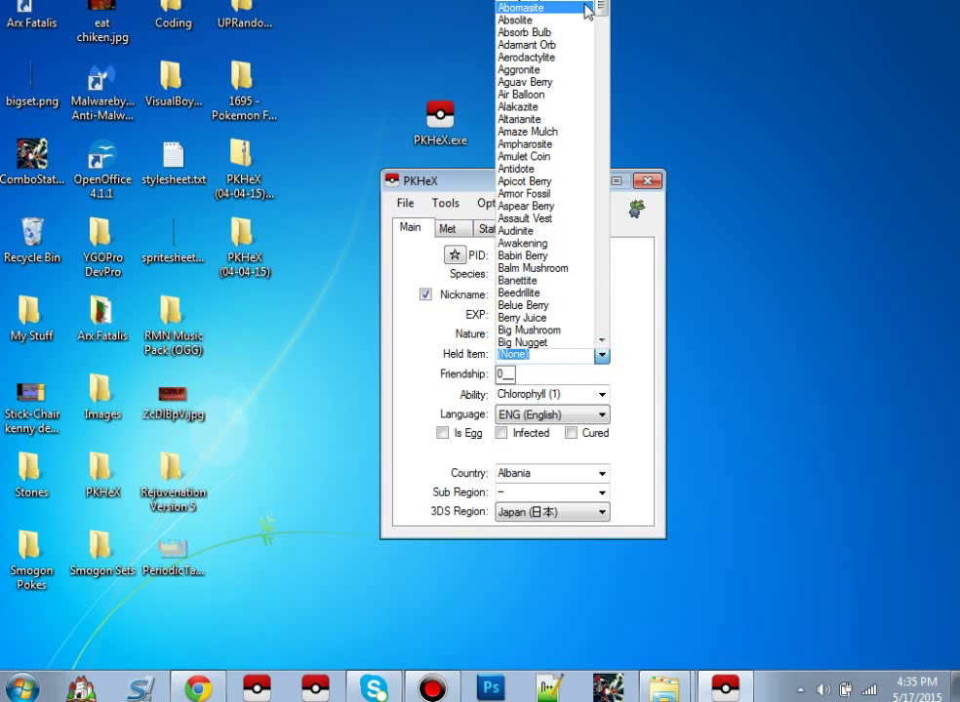
mouse_move(600, 6)
left_mouse_down()
mouse_move(591, 281)
mouse_move(633, 21)
mouse_move(602, 19)
left_mouse_up()
left_click(636, 298)
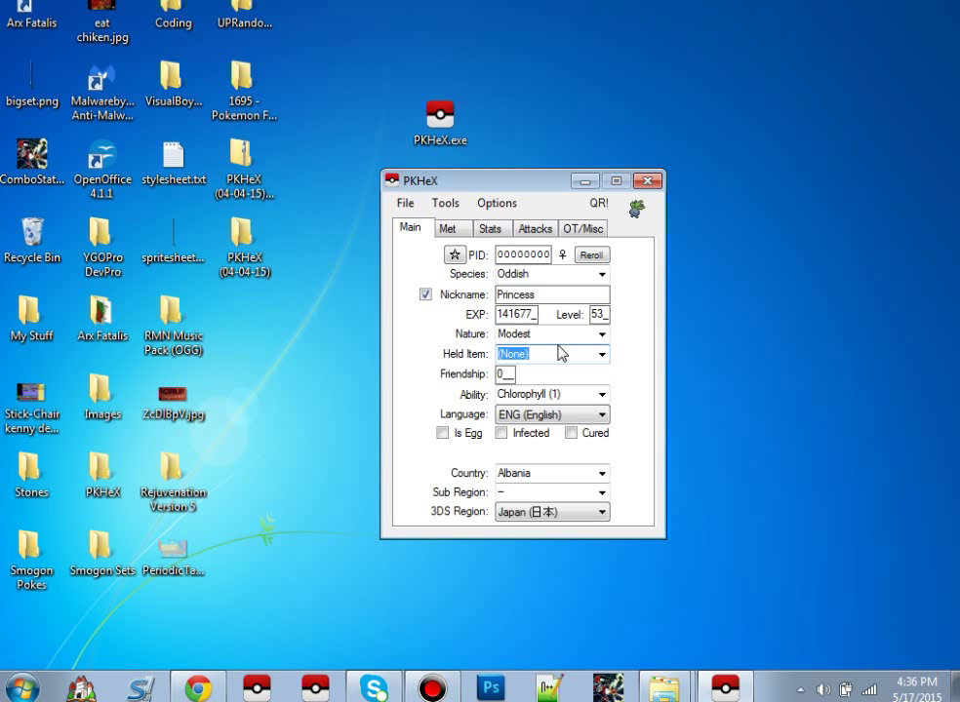
type("ab")
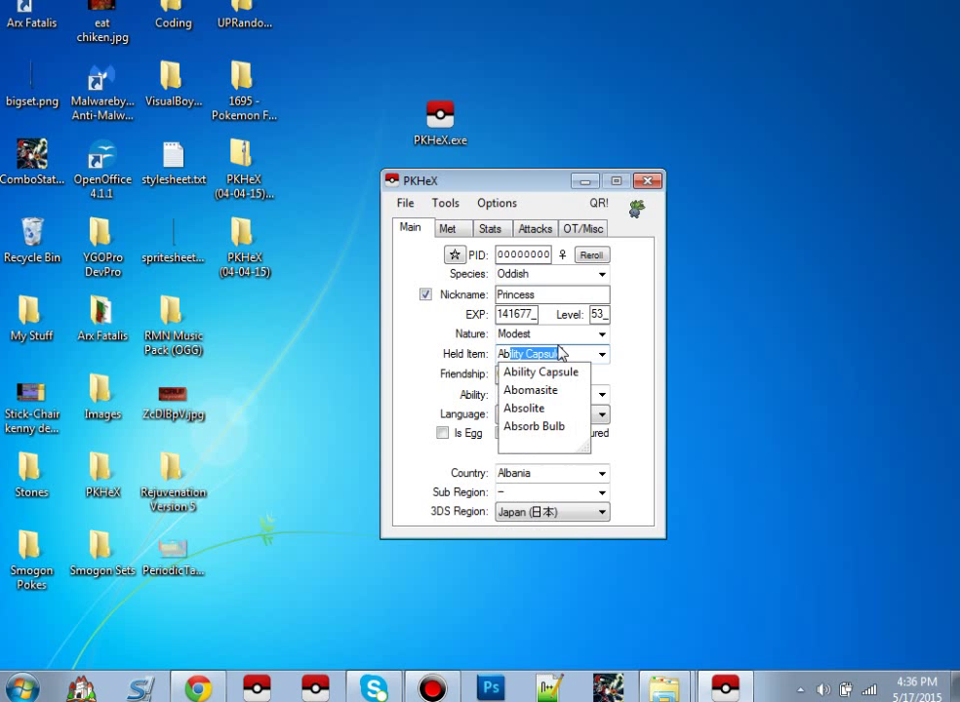
key("Return")
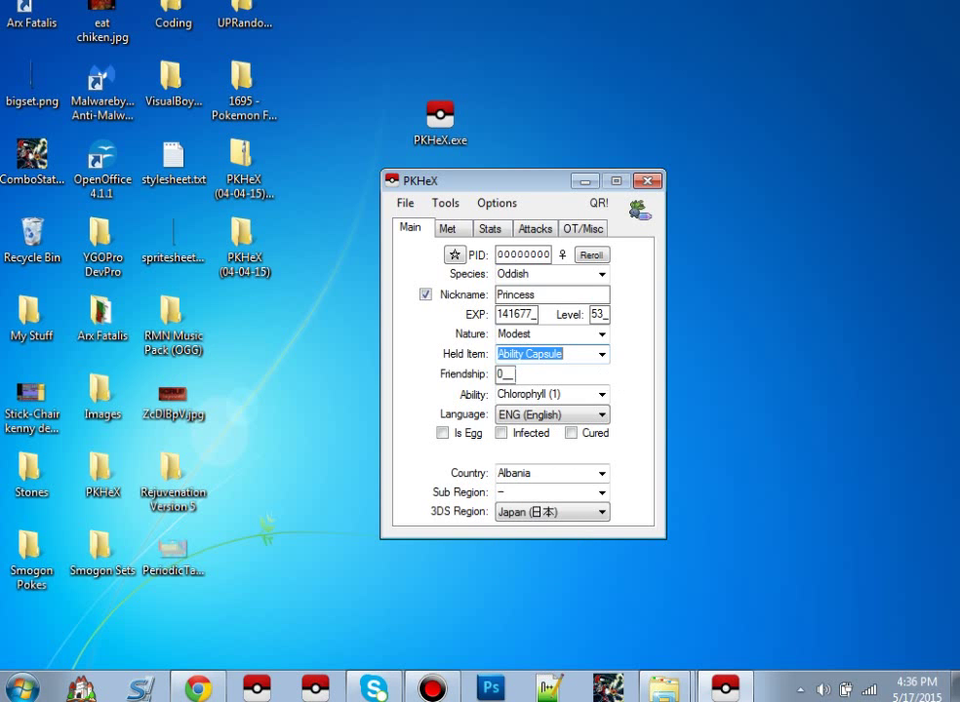
Set the Oddish's friendship to 255
double_click(503, 374)
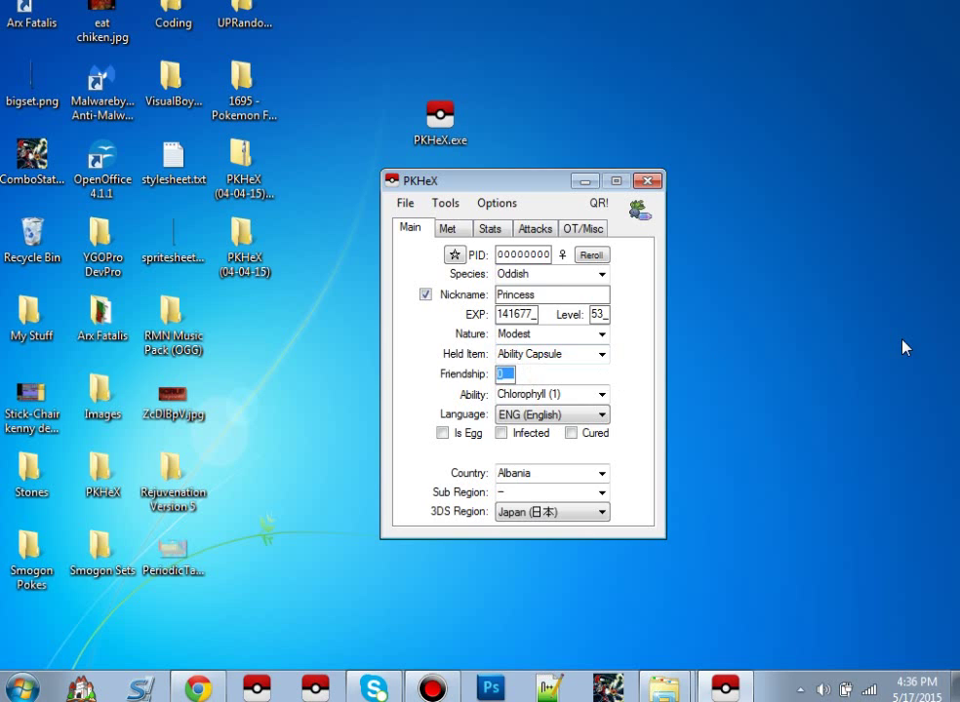
type("255")
key("Tab")
left_click(587, 389)
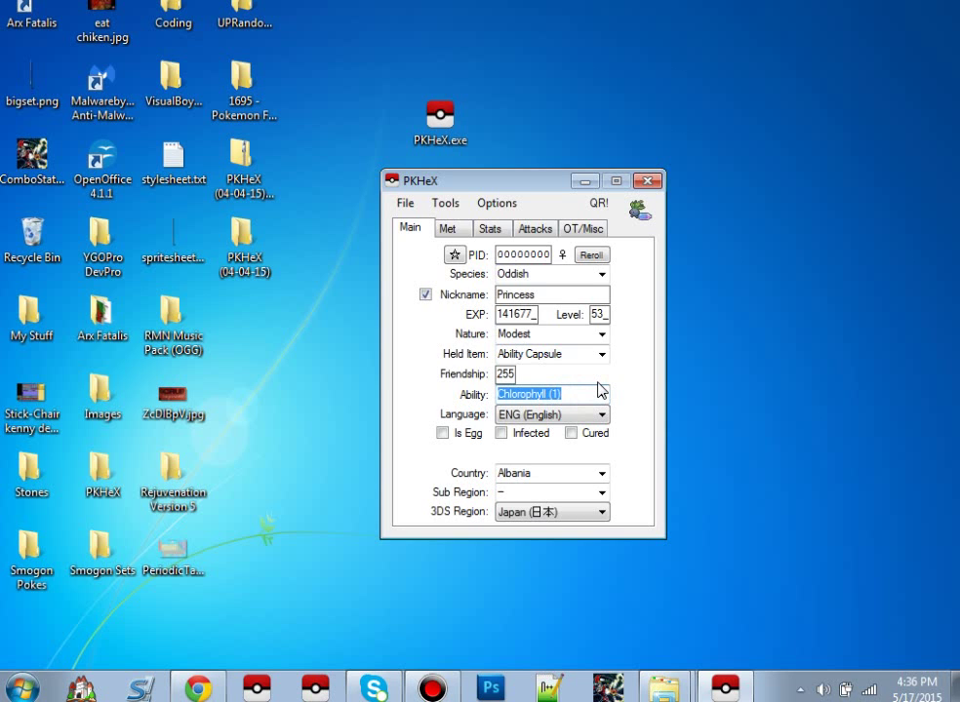
left_click(515, 373)
left_click(507, 375)
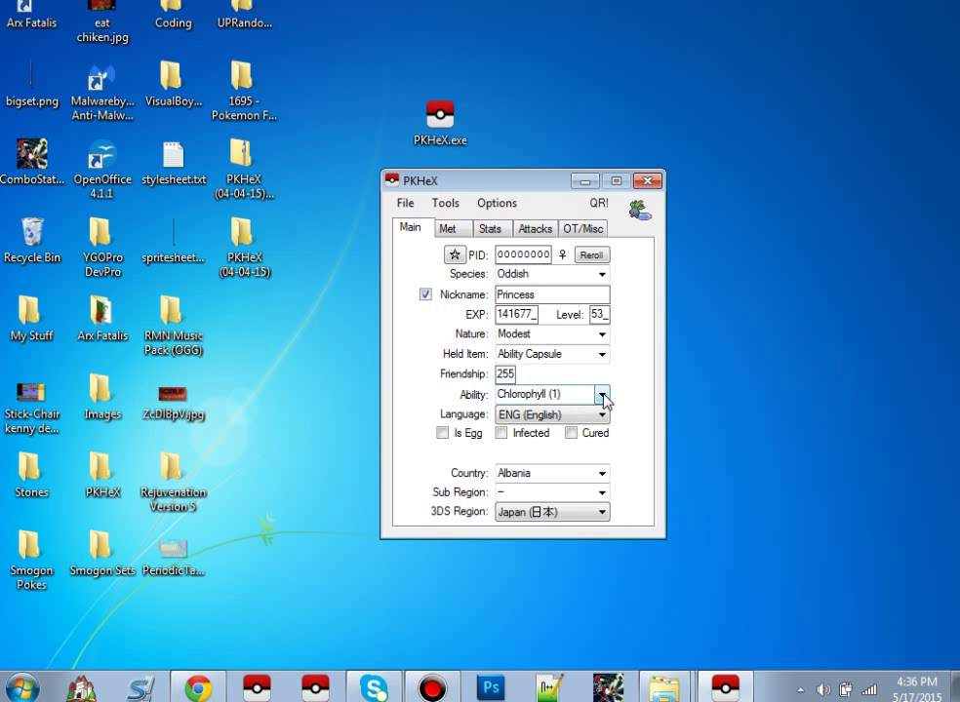
Change the Oddish's ability to the hidden ability Run Away (H)
left_click(603, 395)
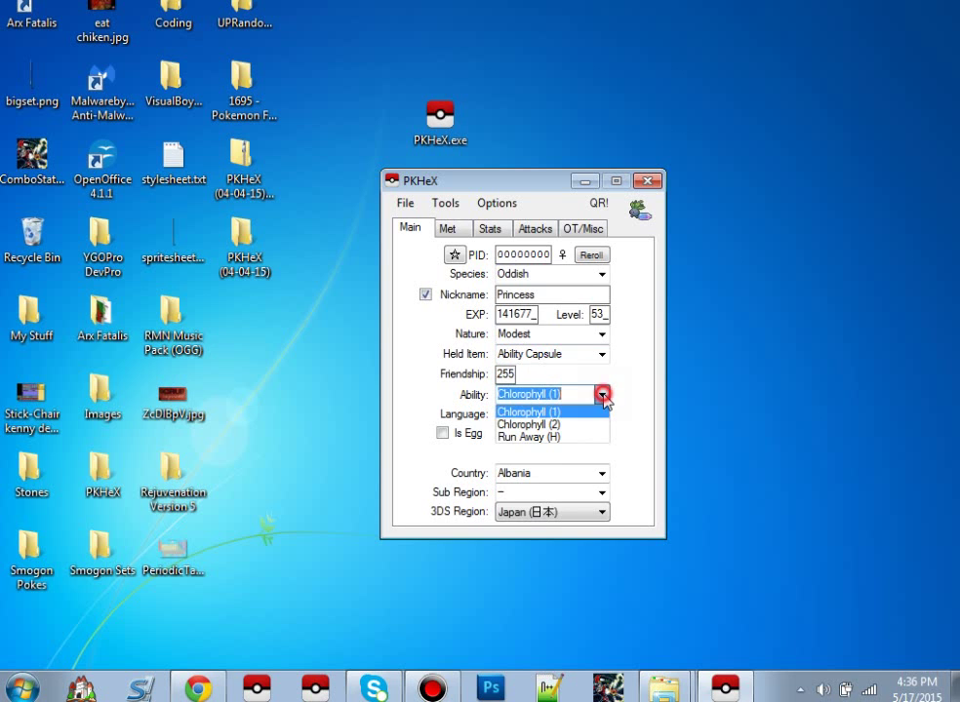
left_click(603, 396)
left_click(603, 395)
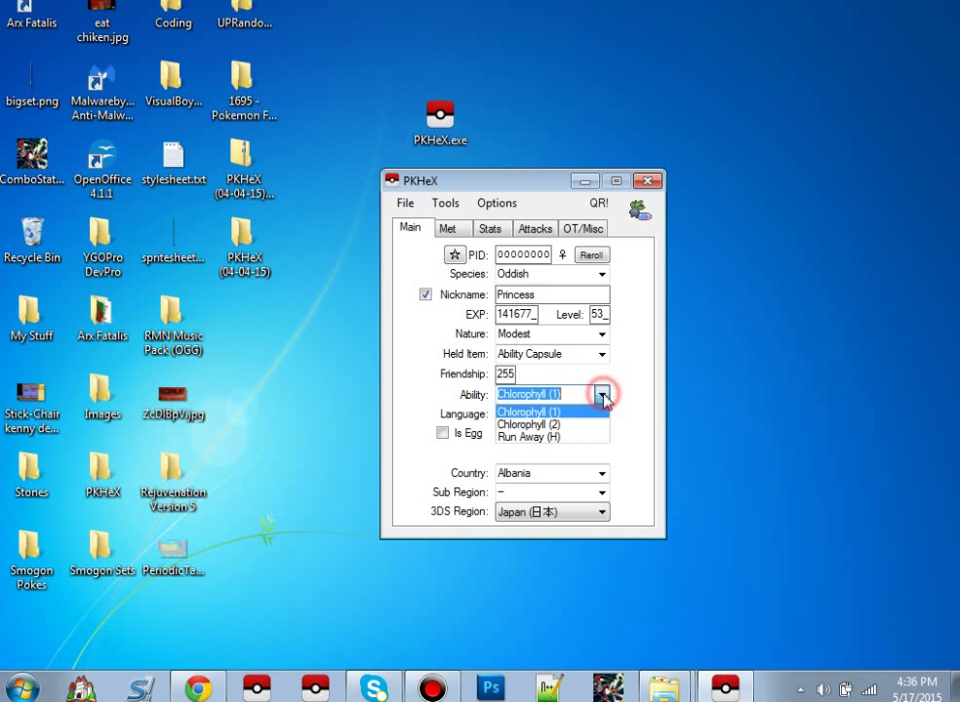
left_click(467, 411)
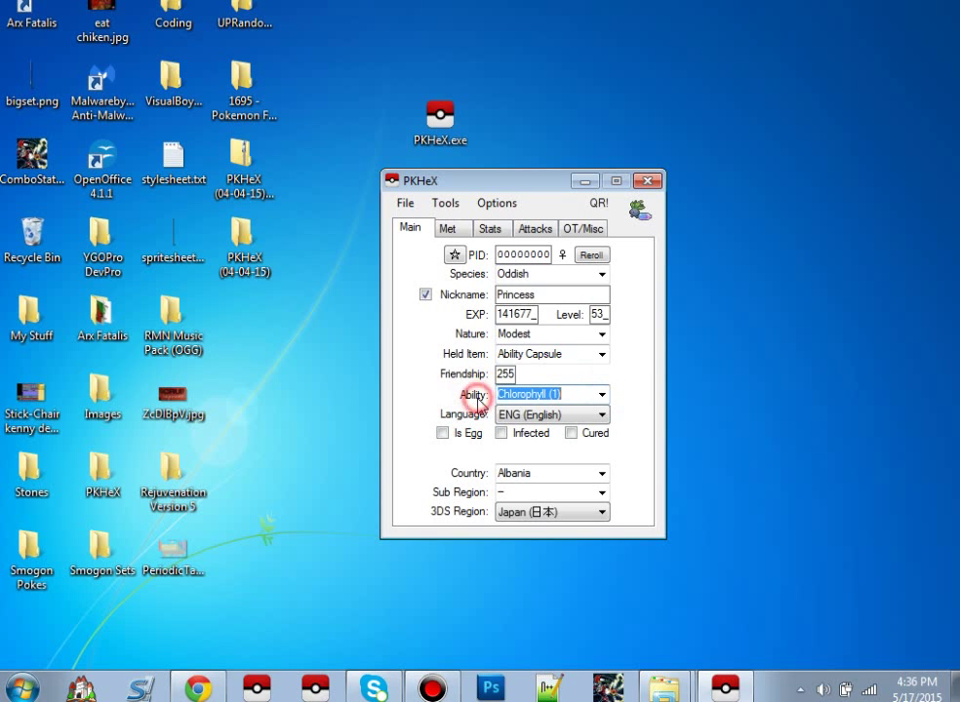
left_click(603, 395)
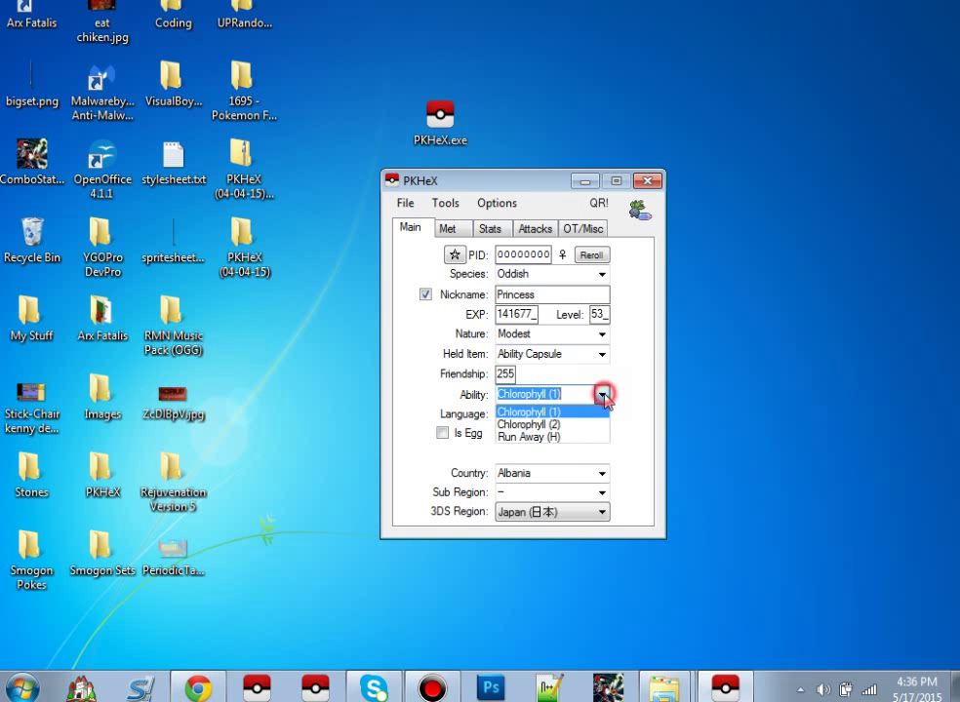
left_click(582, 436)
left_click(579, 396)
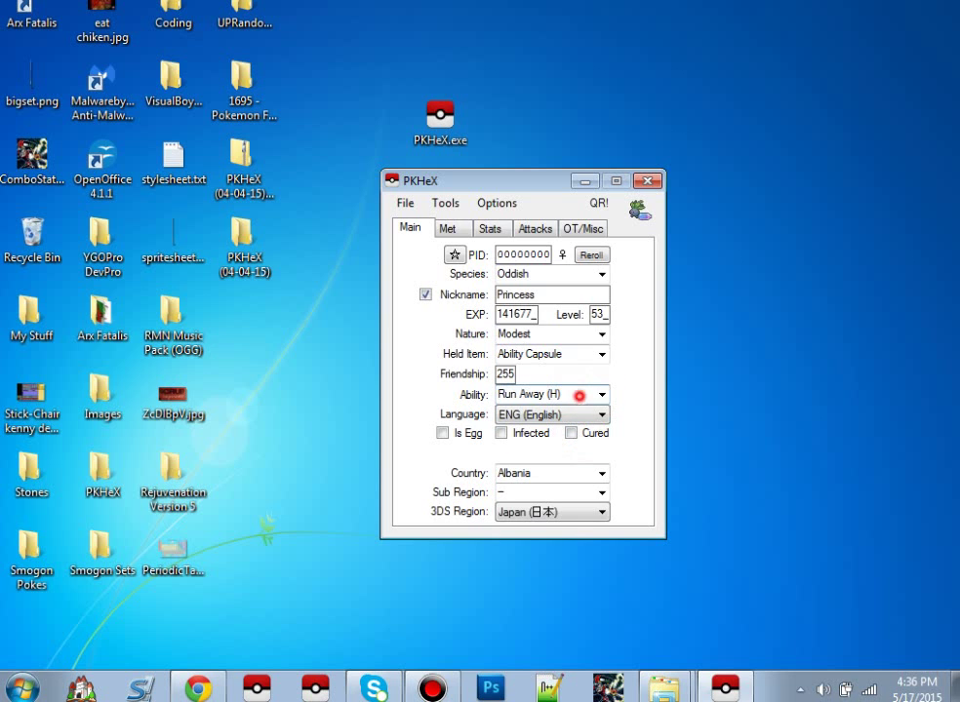
left_click(557, 395)
left_click(602, 394)
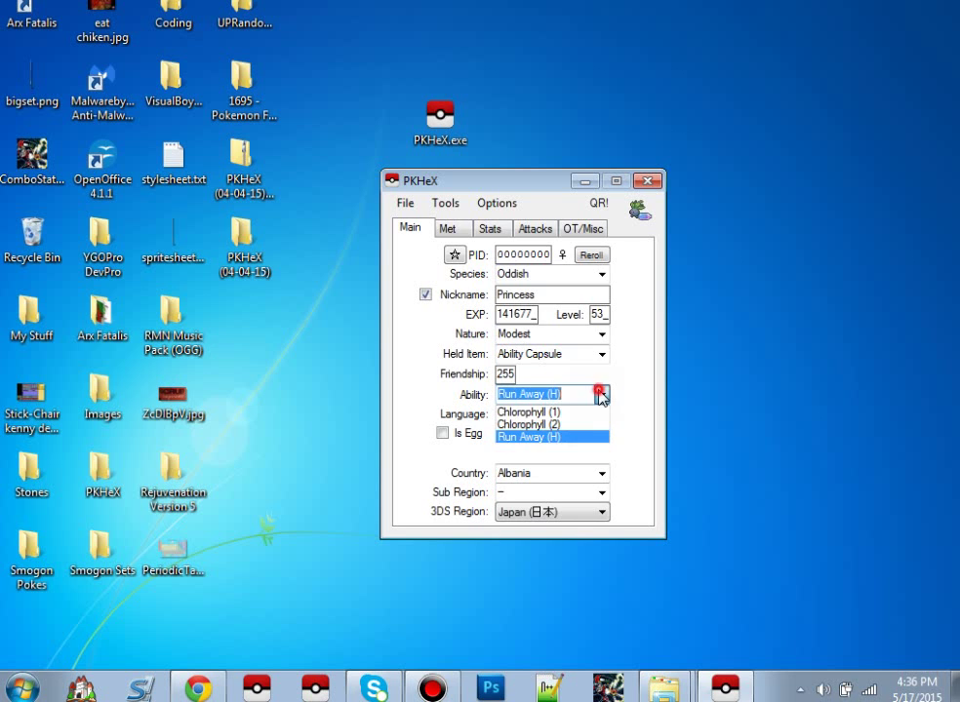
left_click(538, 438)
Switch the Oddish's language to GER (Deutsch) and set it back to ENG (English)
left_click(541, 415)
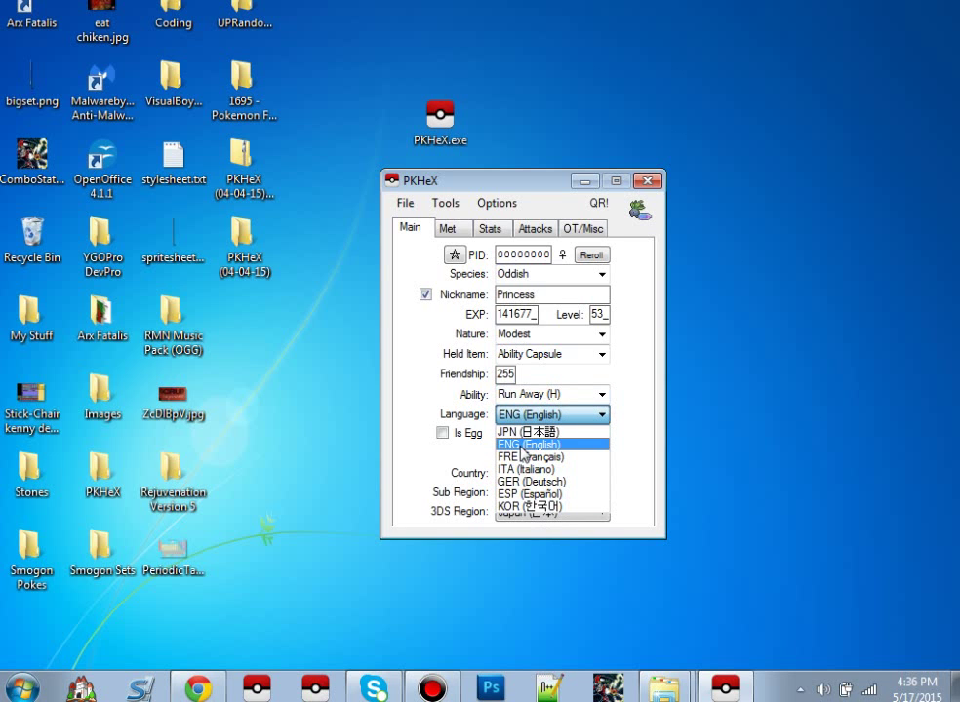
left_click(524, 446)
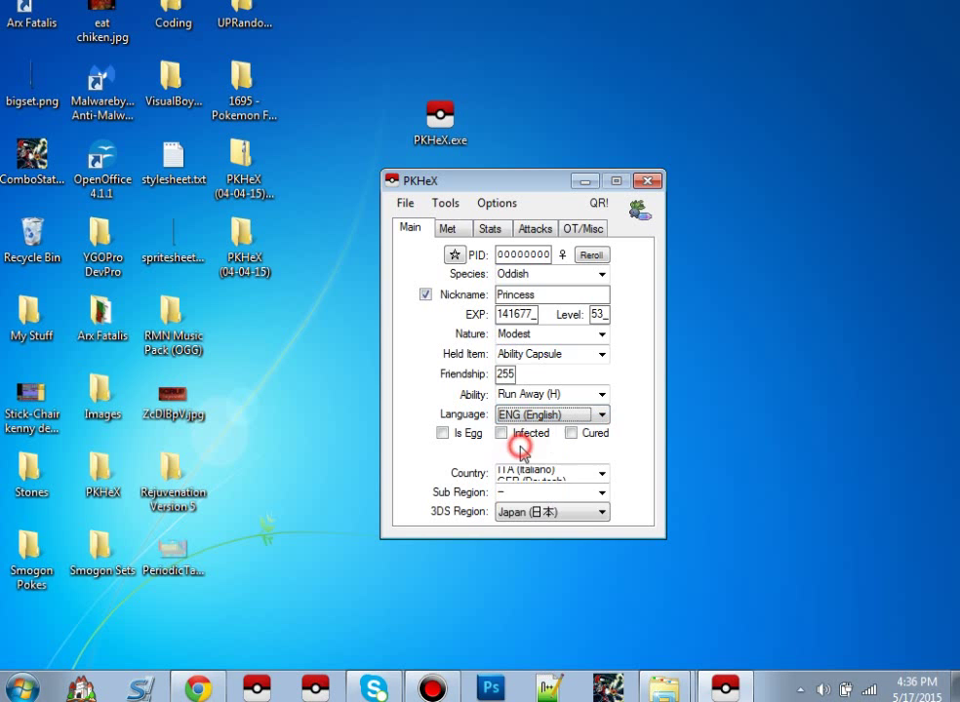
left_click(544, 417)
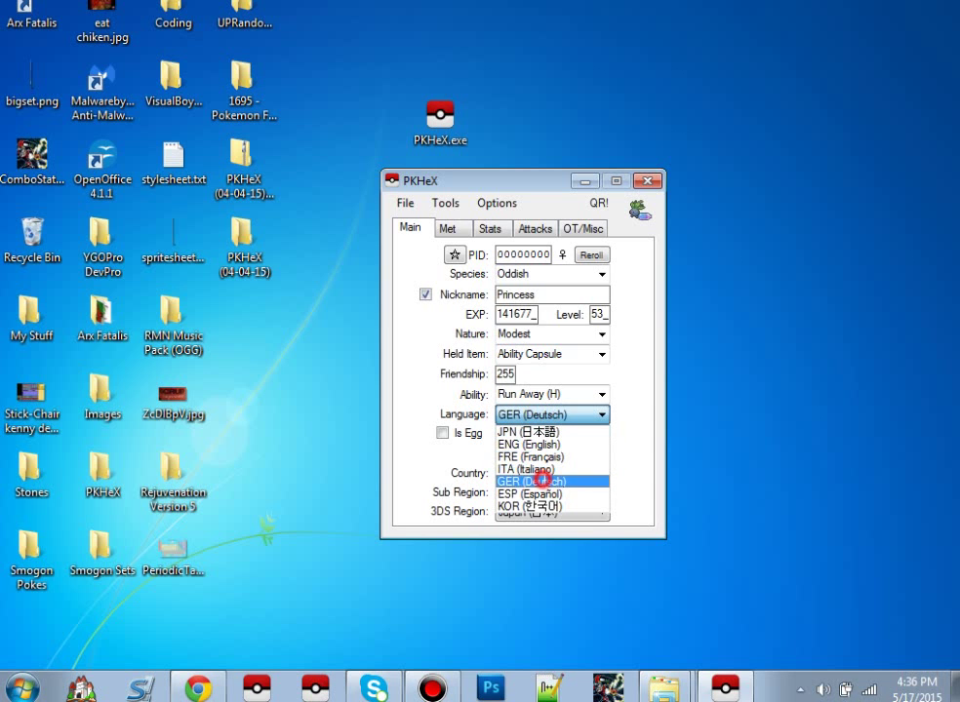
left_click(545, 482)
left_click(538, 416)
left_click(524, 447)
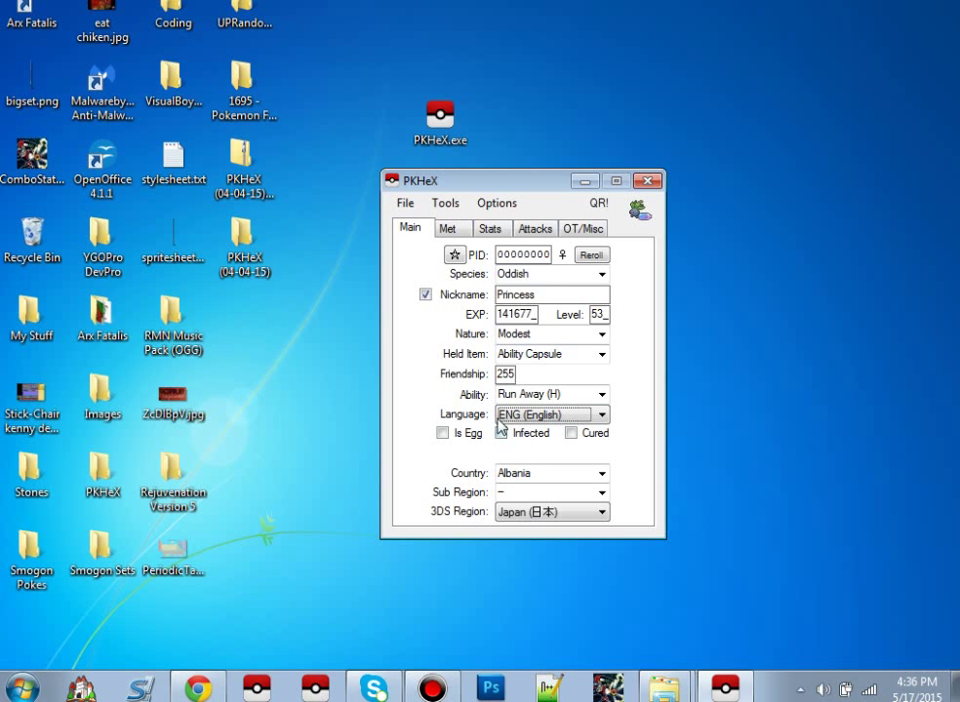
Toggle the Oddish's egg, infected and cured options on and off, leaving all three disabled
left_click(444, 434)
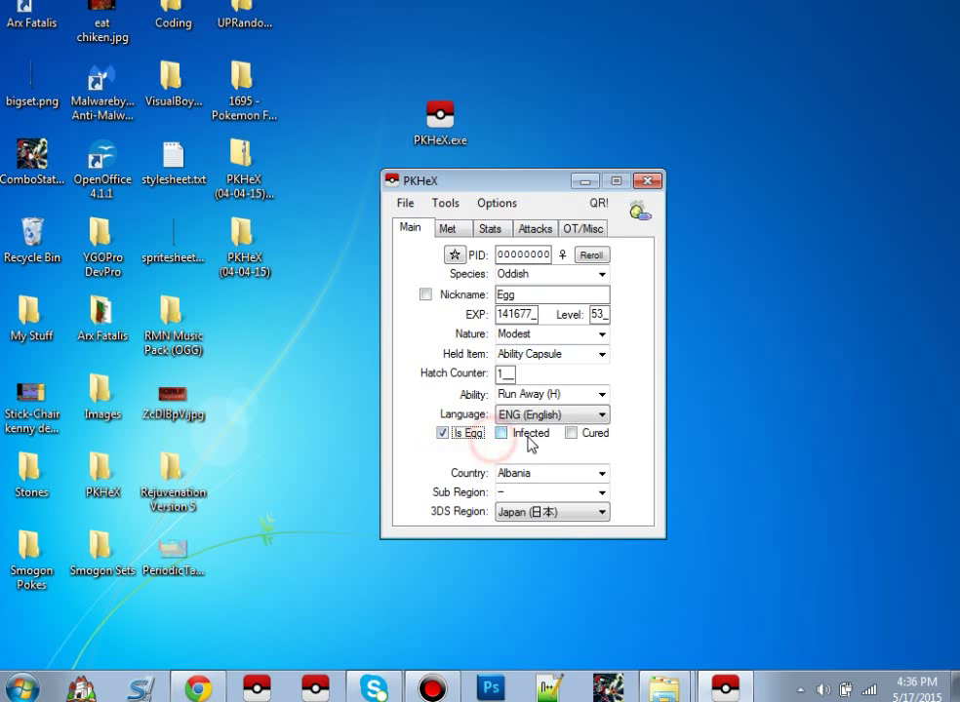
left_click(501, 433)
left_click(571, 433)
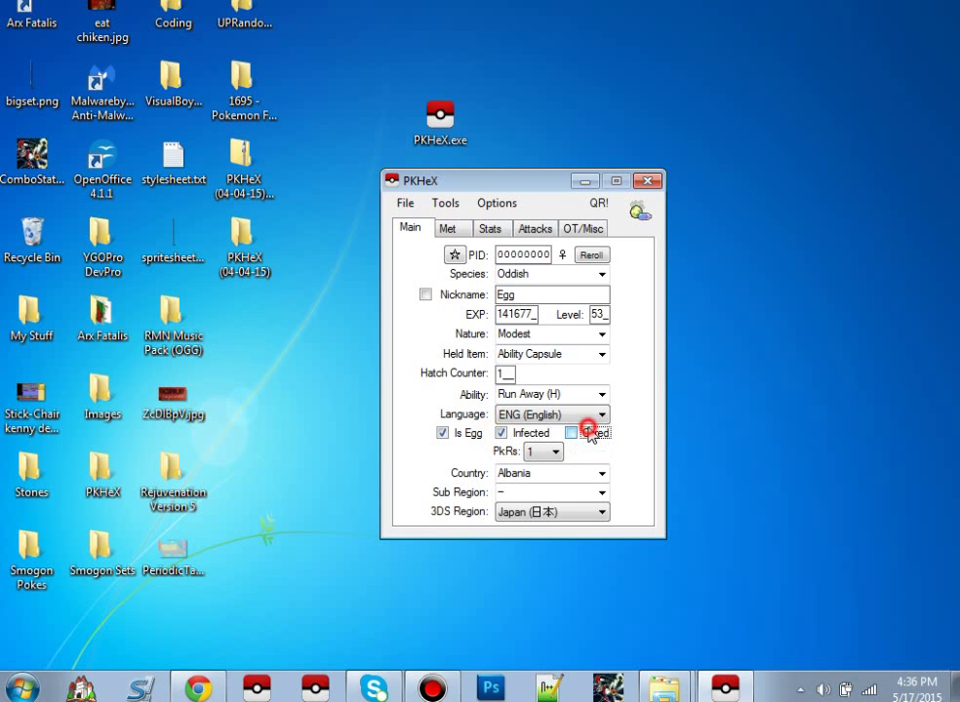
left_click(444, 434)
left_click(524, 435)
left_click(570, 433)
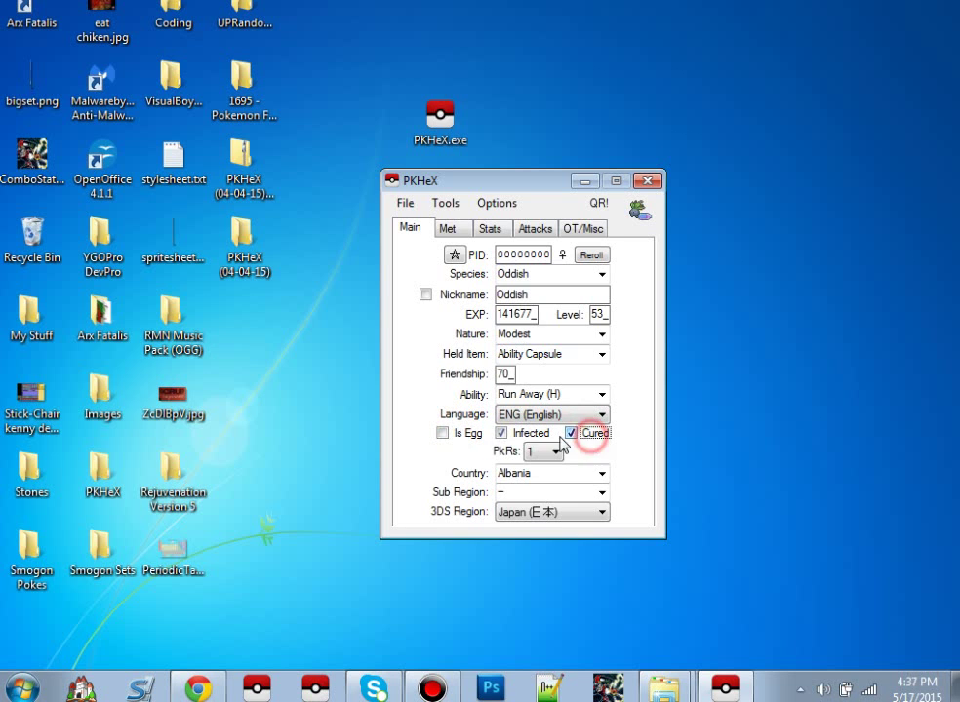
left_click(502, 434)
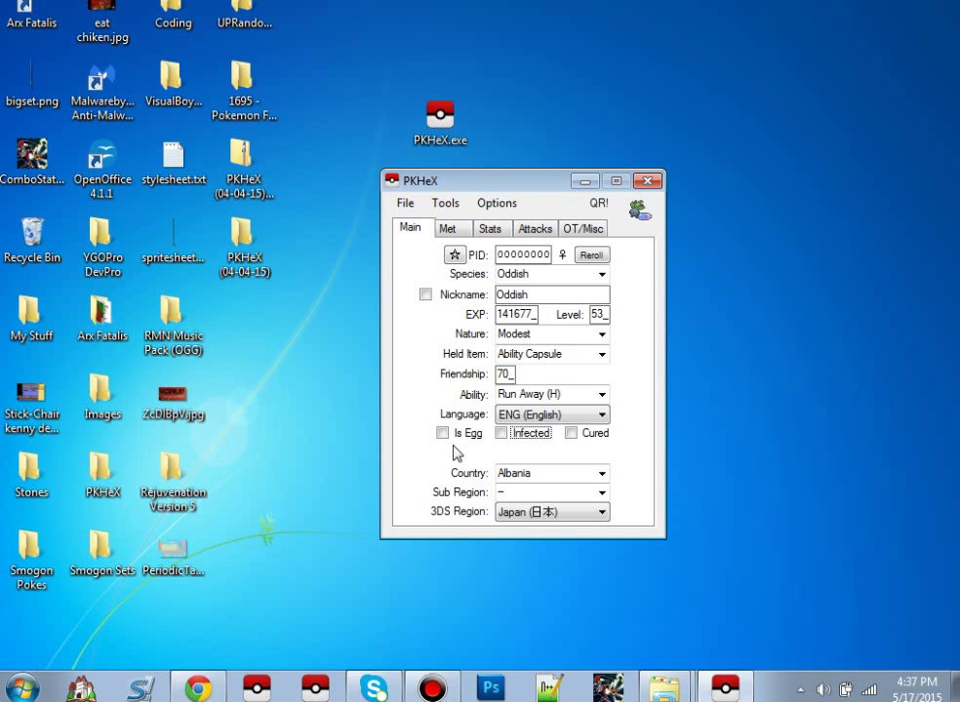
left_click(443, 435)
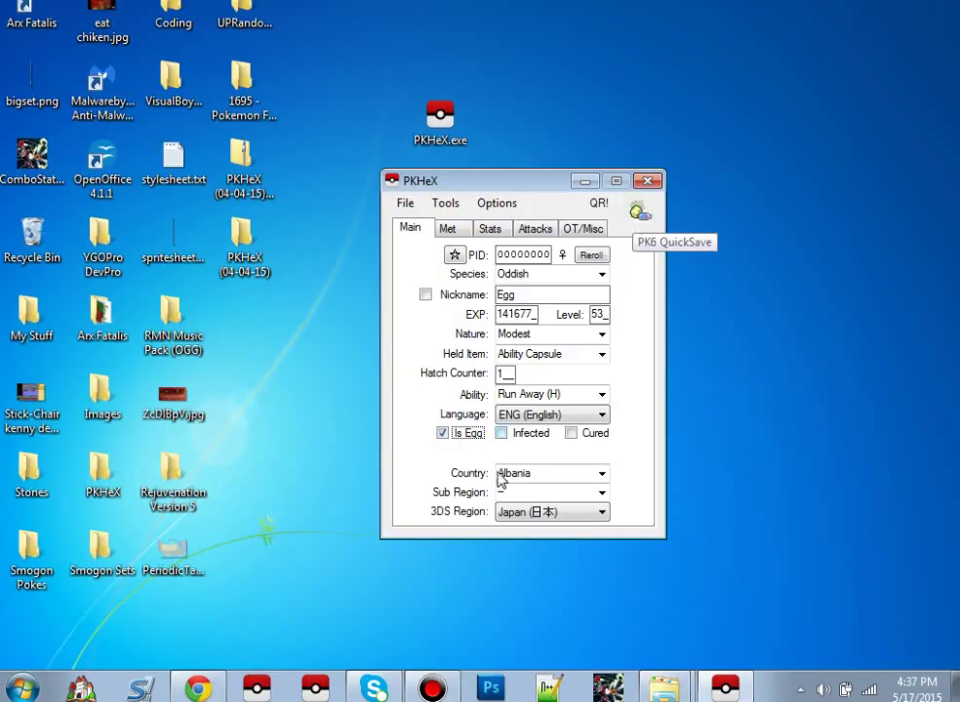
left_click(443, 434)
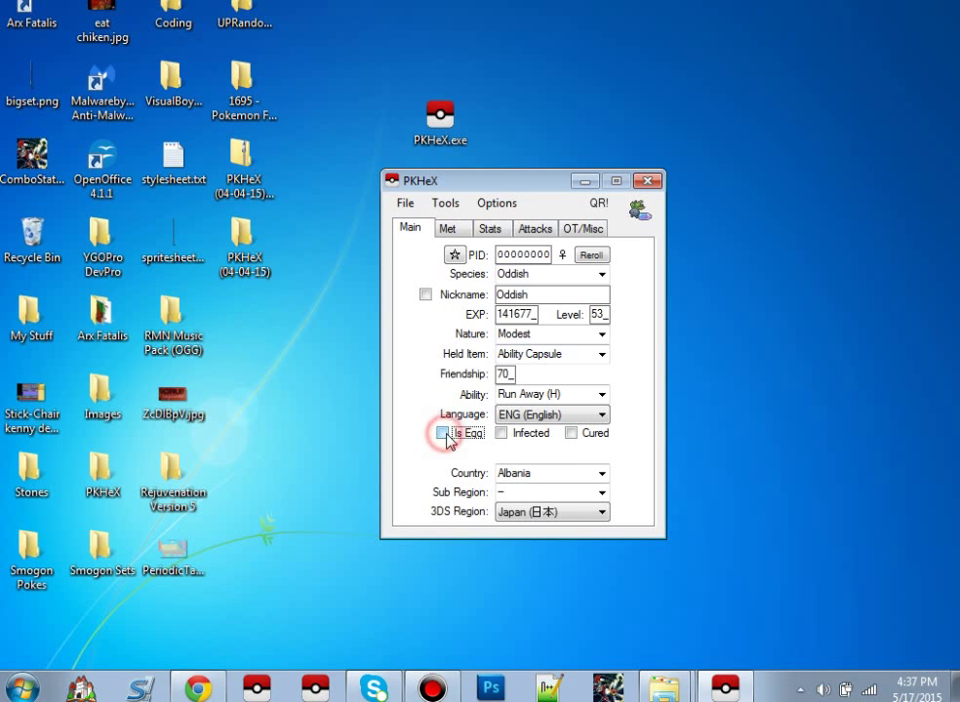
Enable the nickname option again and restore the Oddish's nickname to Princess
left_click(427, 293)
key("Tab")
type("Pr")
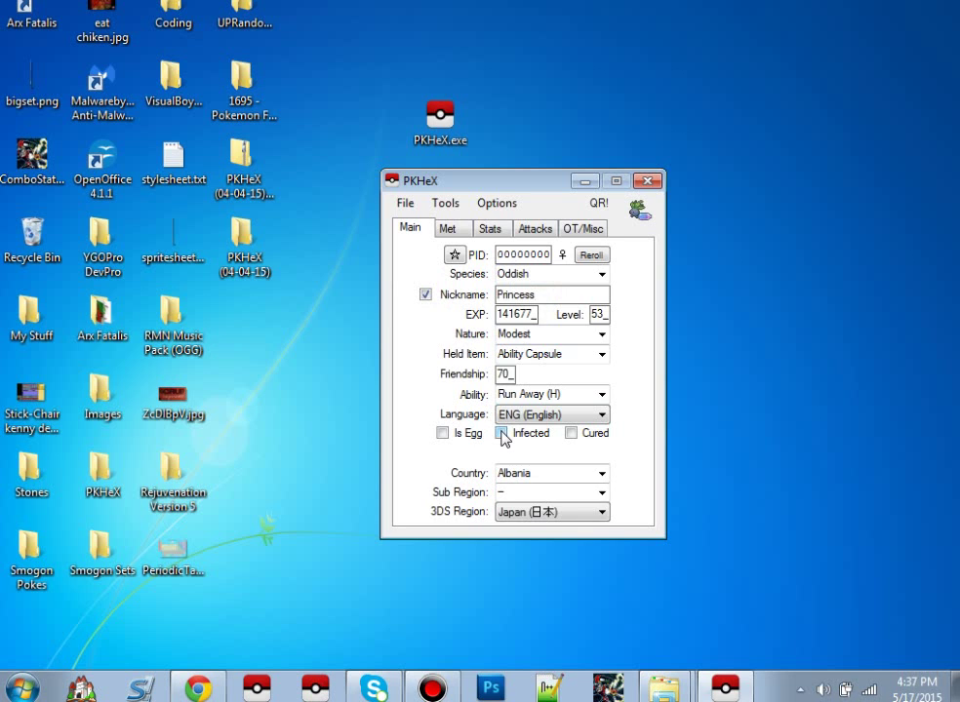
Mark the Oddish as infected with Pokérus and view the strain and days choices, keeping both at 1
left_click(501, 433)
left_click(543, 452)
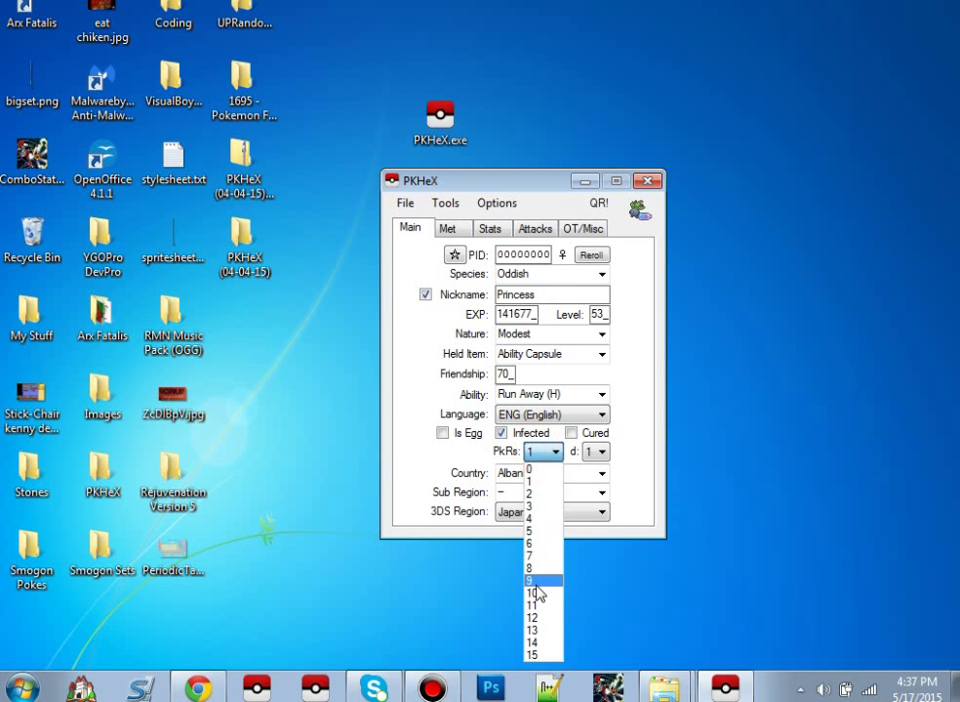
left_click(420, 441)
left_click(604, 451)
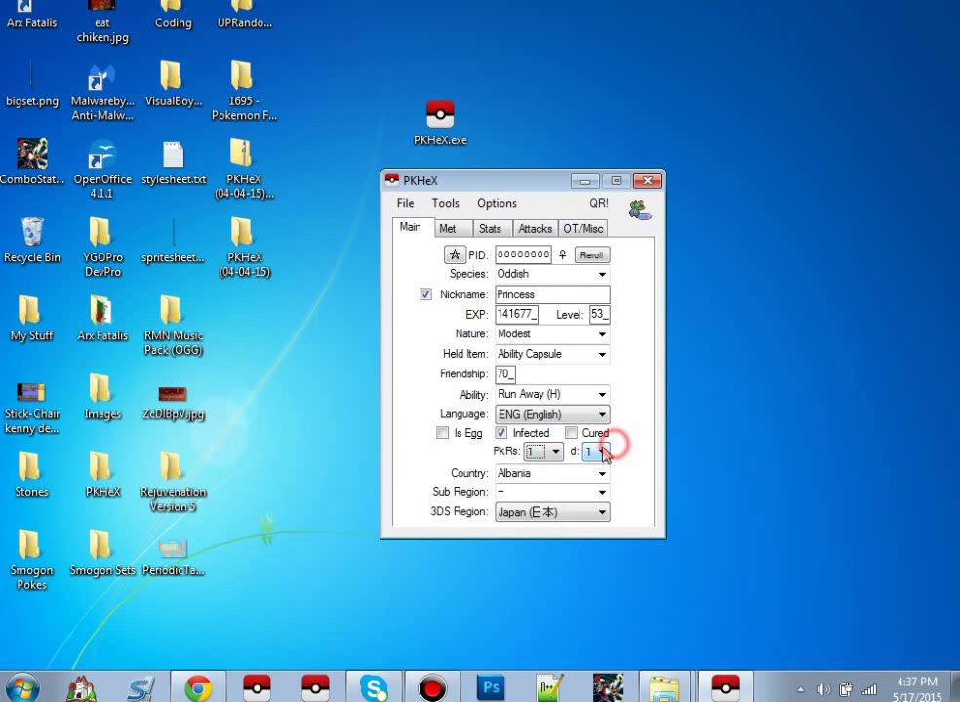
left_click(603, 450)
left_click(535, 454)
left_click(543, 452)
left_click(605, 445)
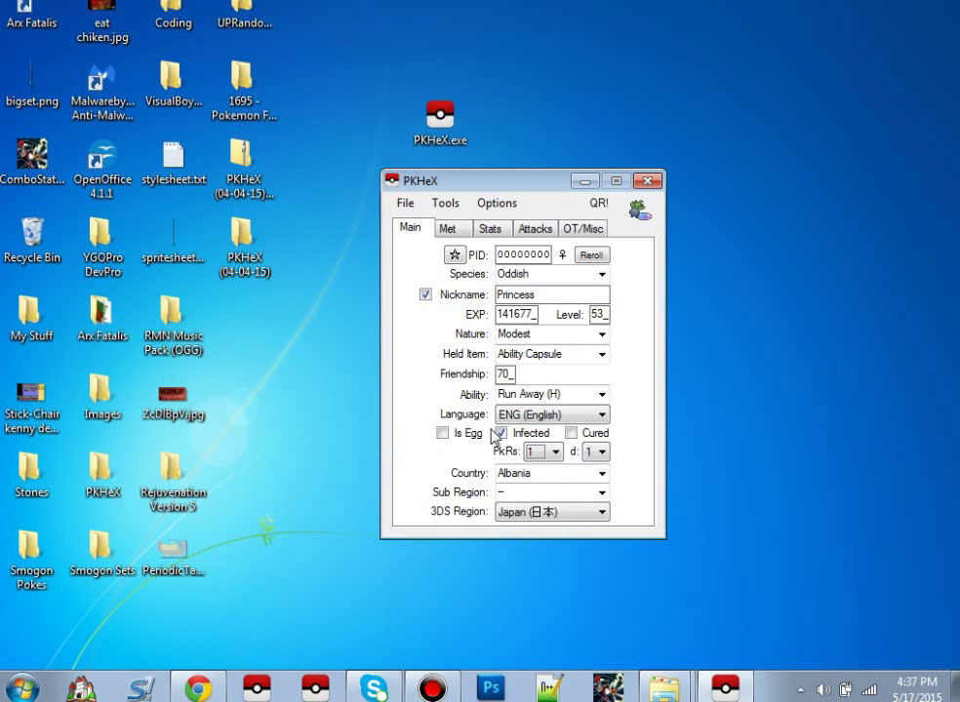
Toggle the Oddish's cured option on and off, and view the Pokérus days choices without changing them
left_click(571, 434)
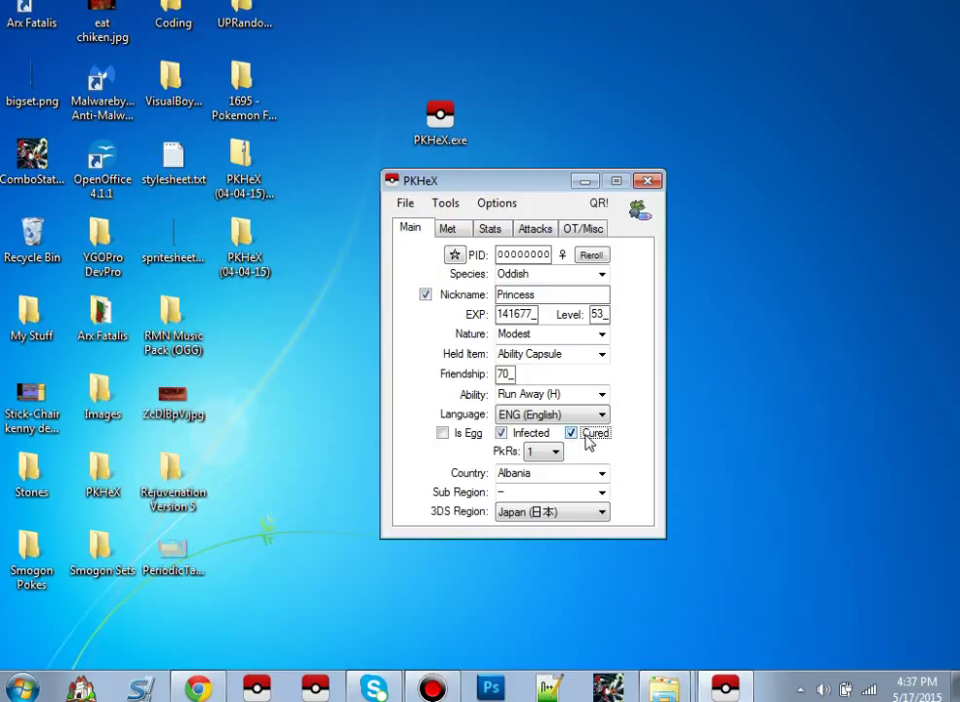
left_click(586, 436)
left_click(593, 452)
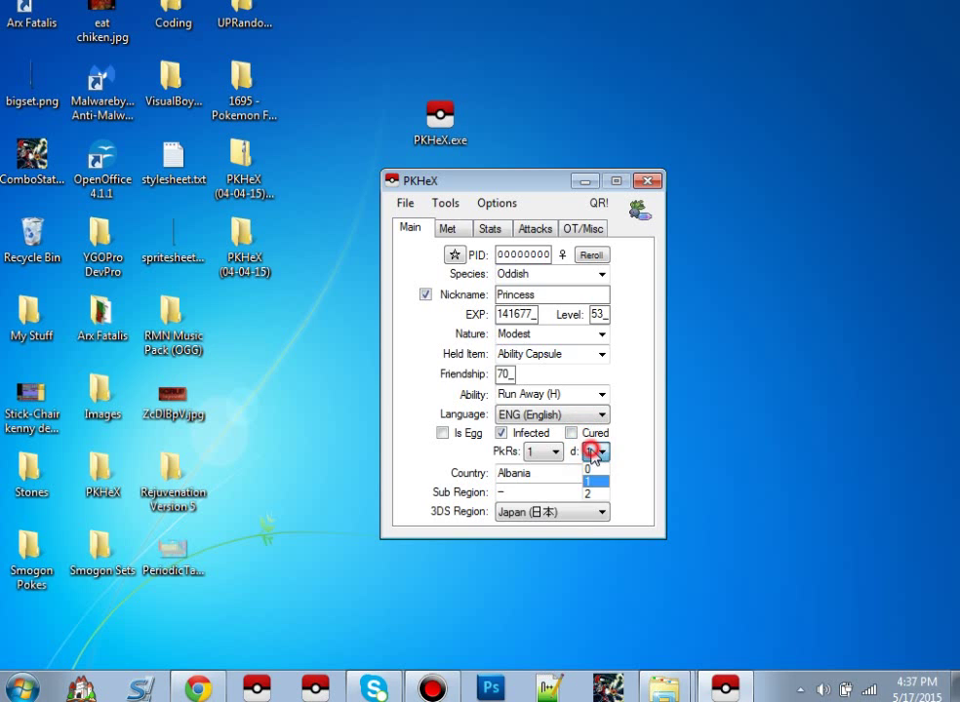
left_click(630, 467)
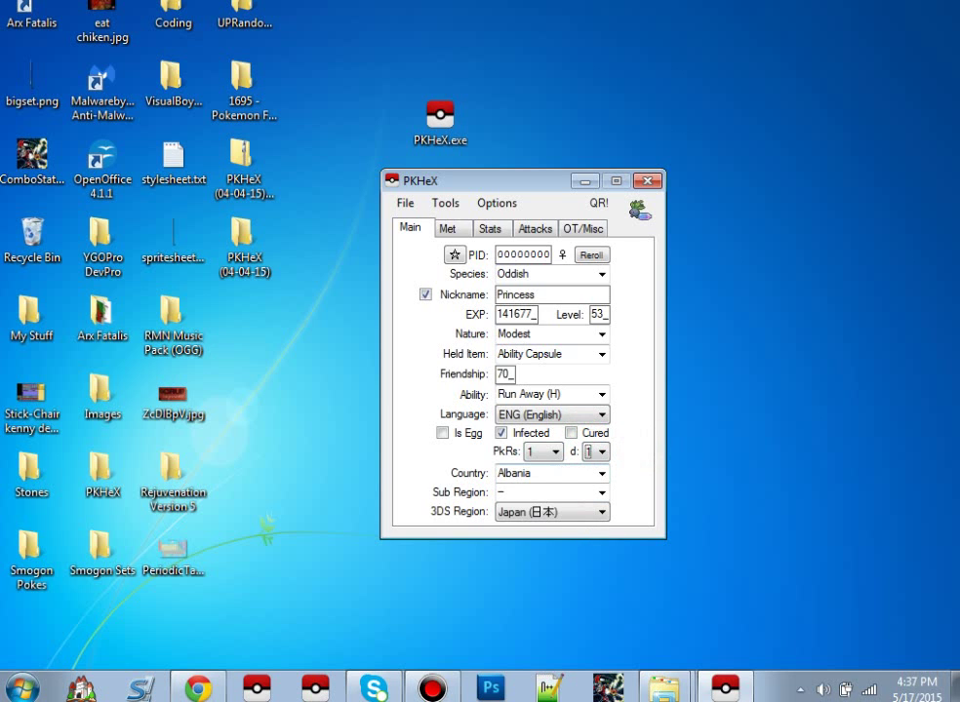
Set the Oddish's country to United States
left_click(546, 473)
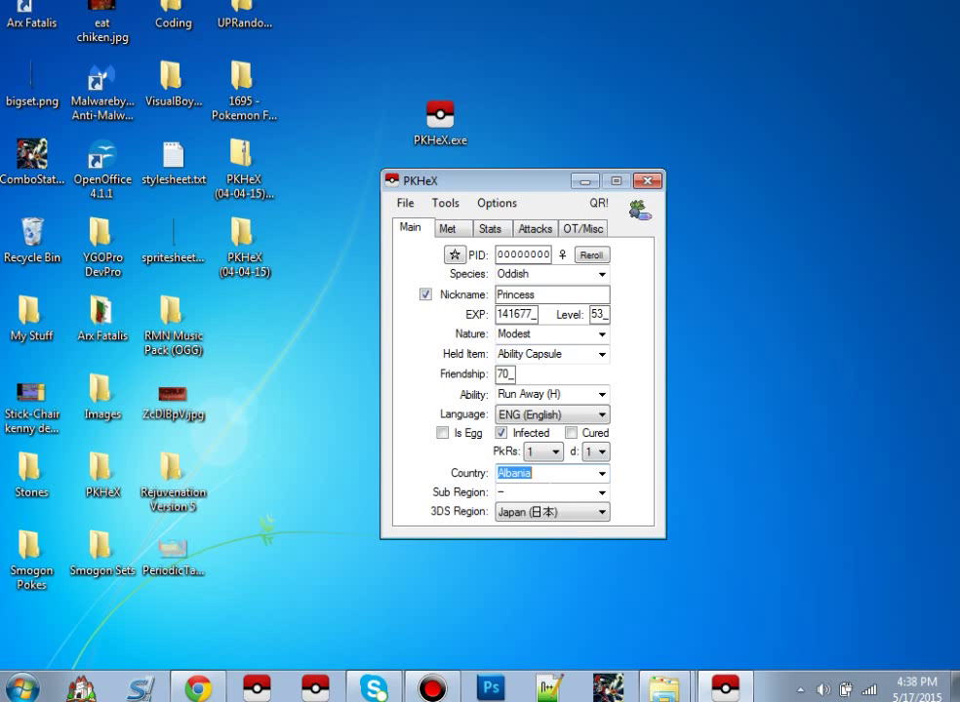
type("C")
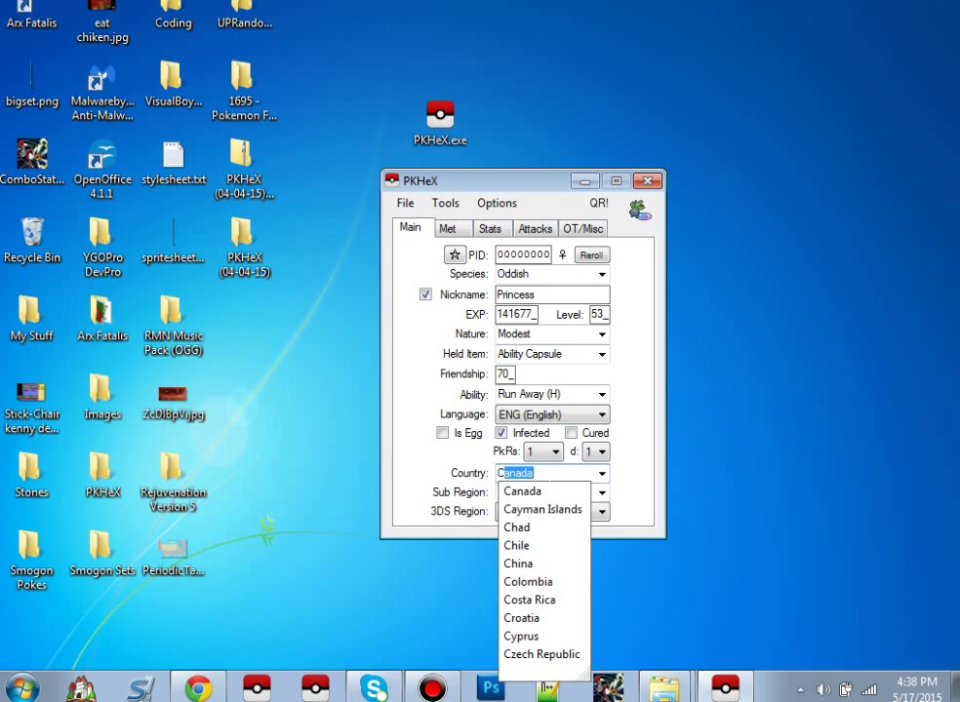
key("BackSpace")
key("BackSpace")
type("united Kingdom")
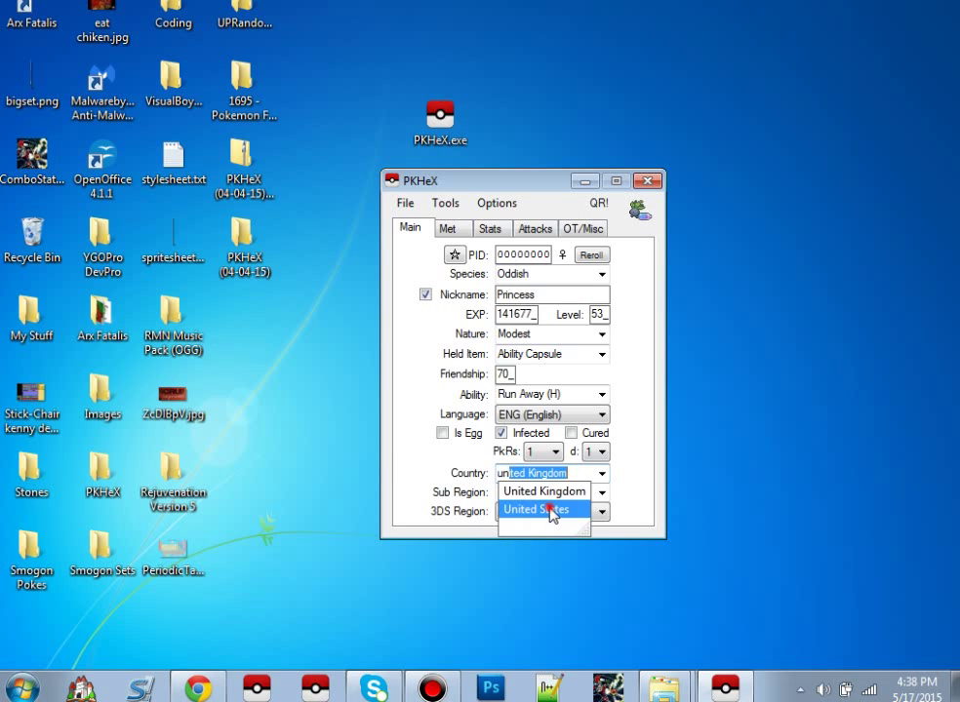
left_click(546, 509)
Set the Oddish's sub region to California and its 3DS region to Americas (NA/SA)
key("Tab")
type("ca")
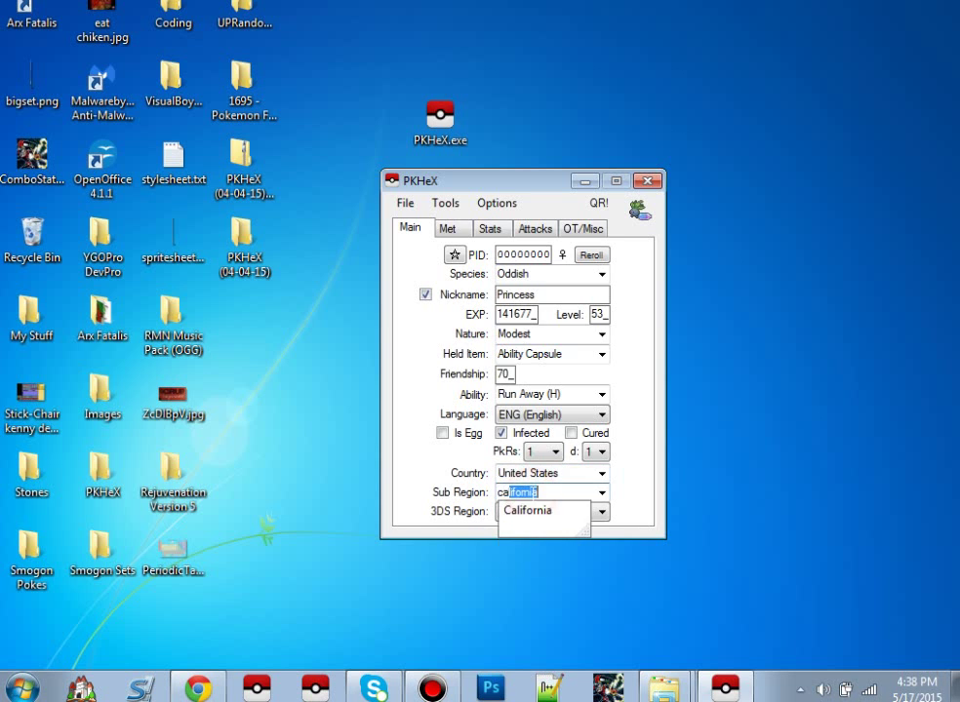
left_click(518, 511)
left_click(528, 512)
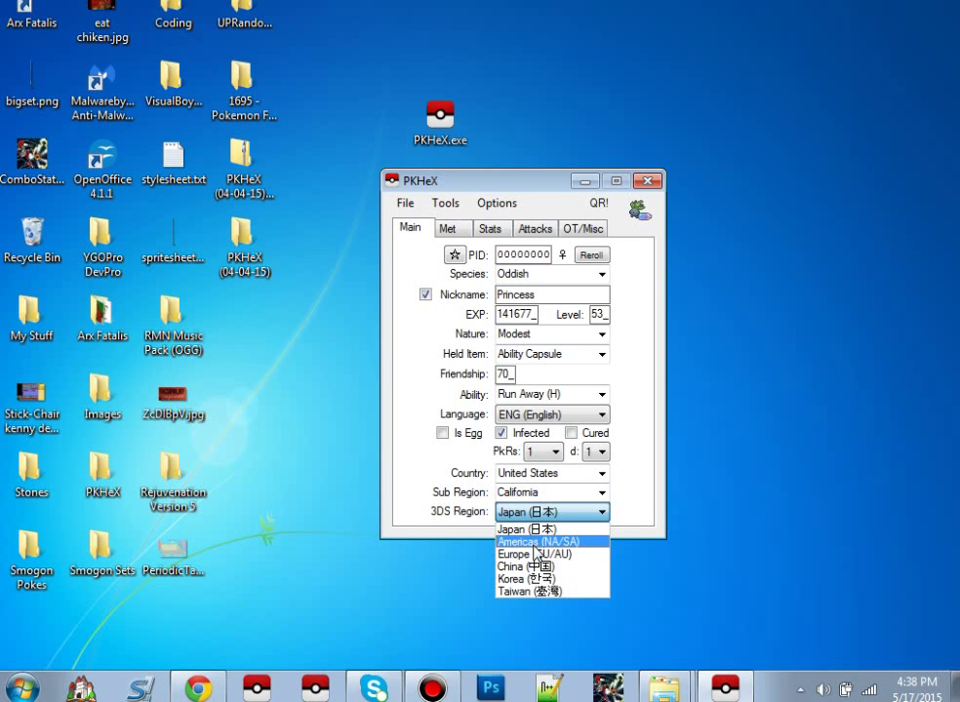
left_click(534, 544)
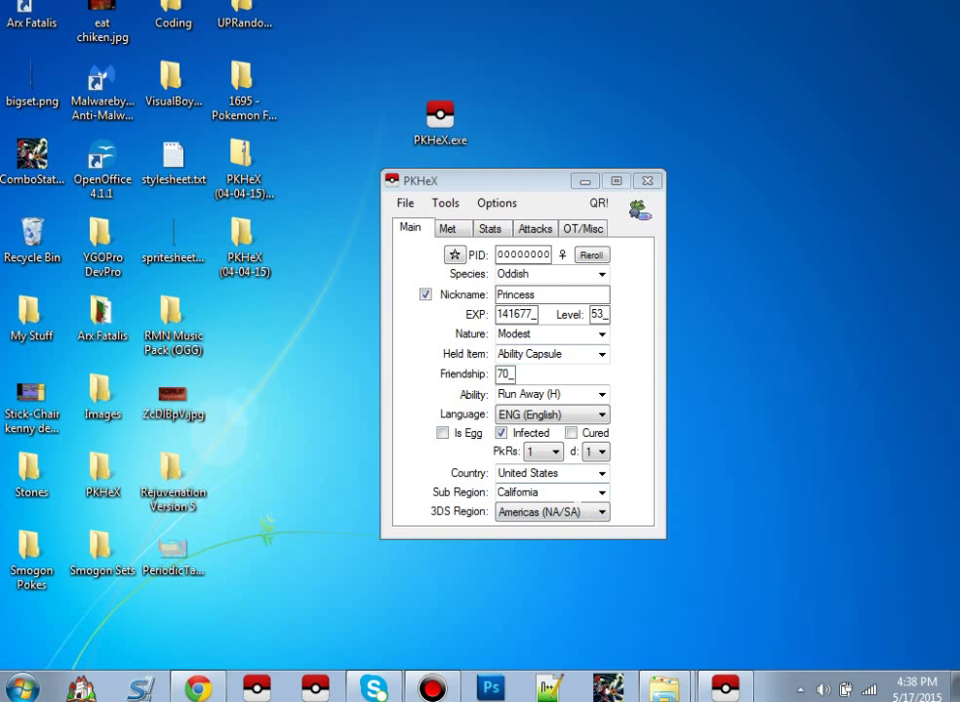
left_click(575, 514)
left_click(458, 475)
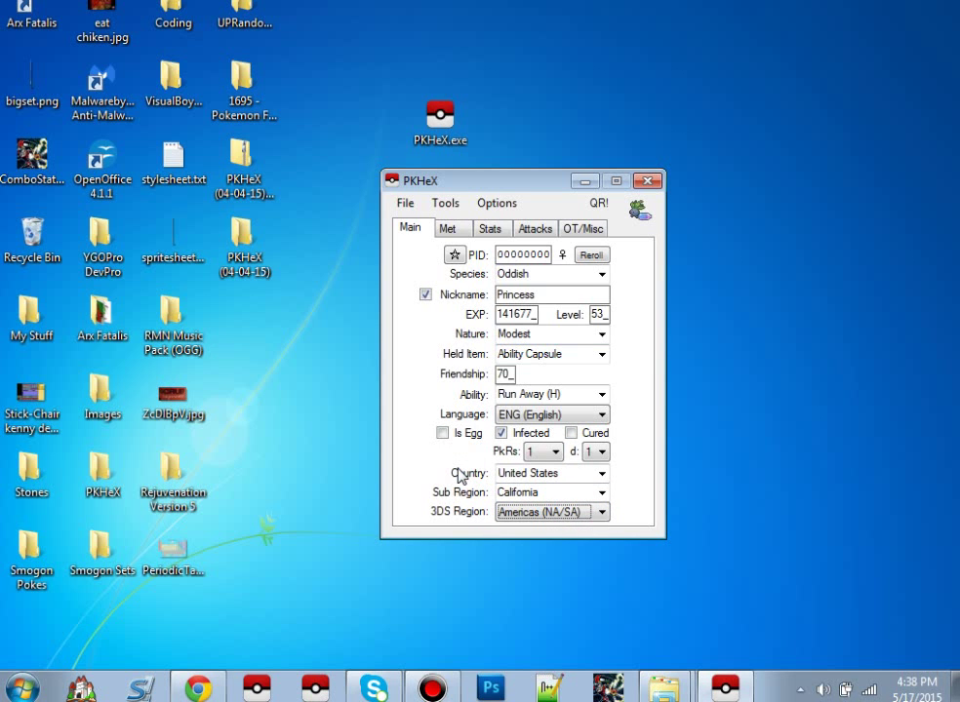
Make the Oddish shiny and reroll its PID, twice in a row, ending with a non-shiny PID
left_click(455, 254)
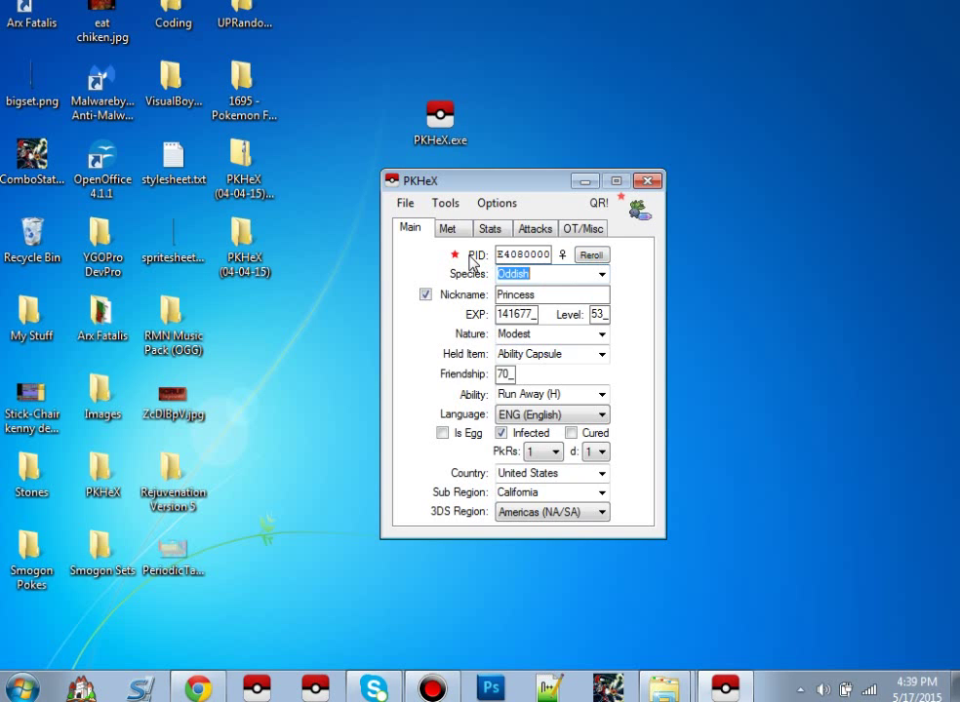
left_click(592, 256)
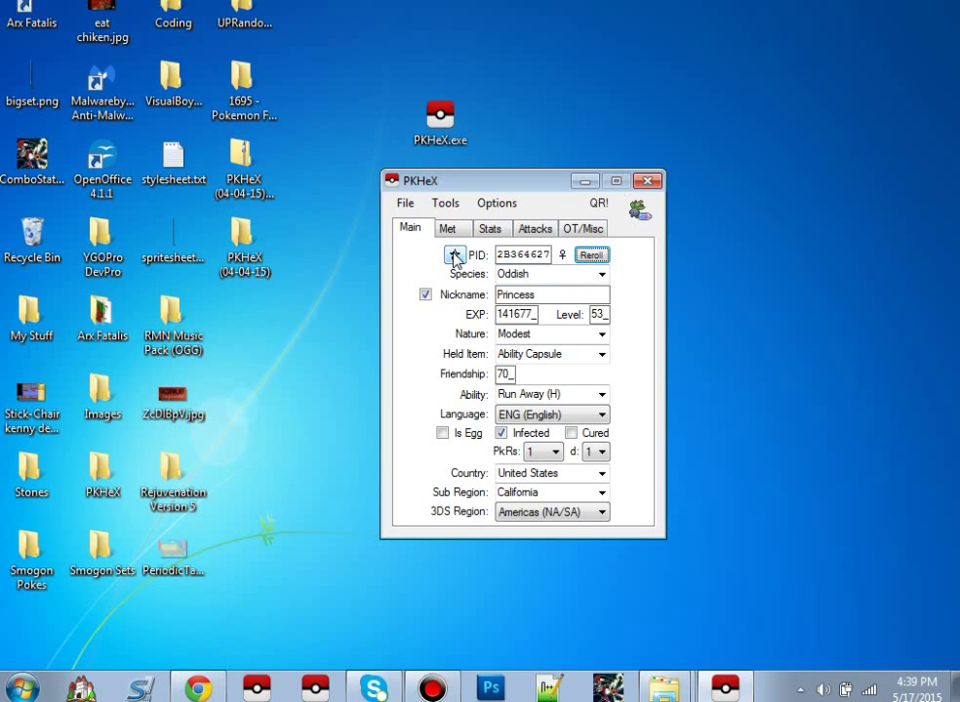
left_click(454, 255)
left_click(589, 256)
Toggle the Oddish's gender back and forth, leaving it female
left_click(562, 256)
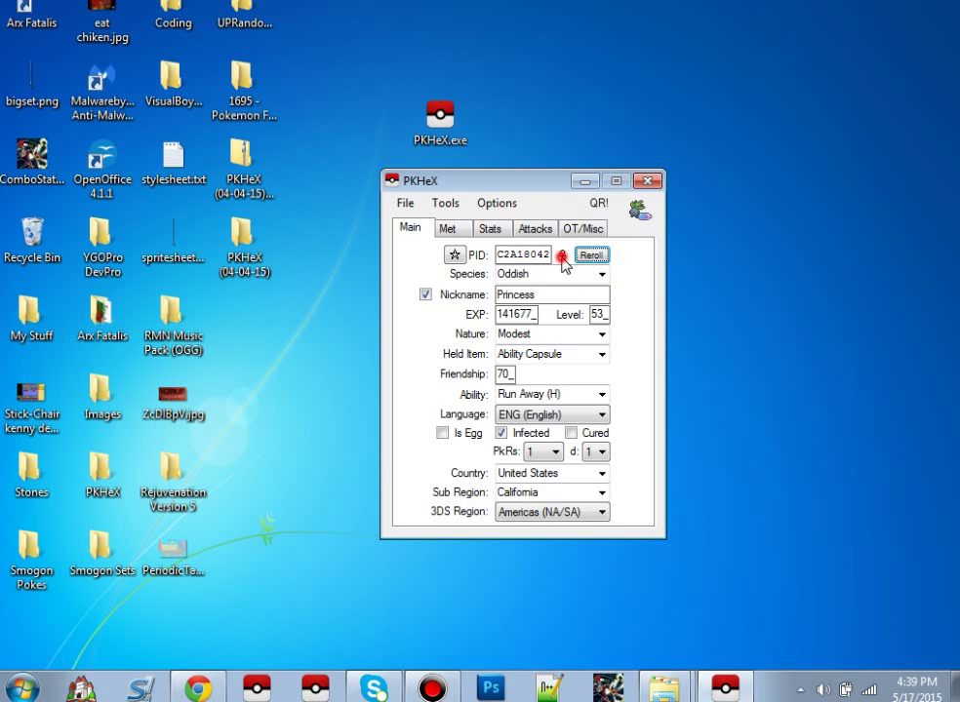
left_click(562, 255)
left_click(562, 256)
left_click(562, 255)
Set the origin game to OR in the Oddish's met details
left_click(457, 229)
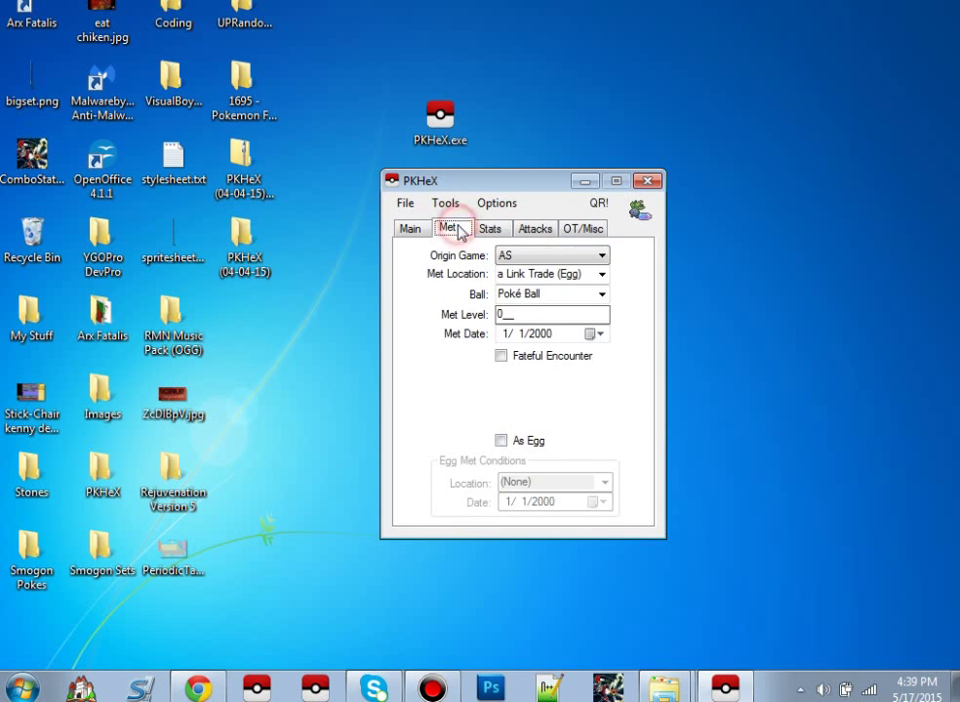
left_click(411, 227)
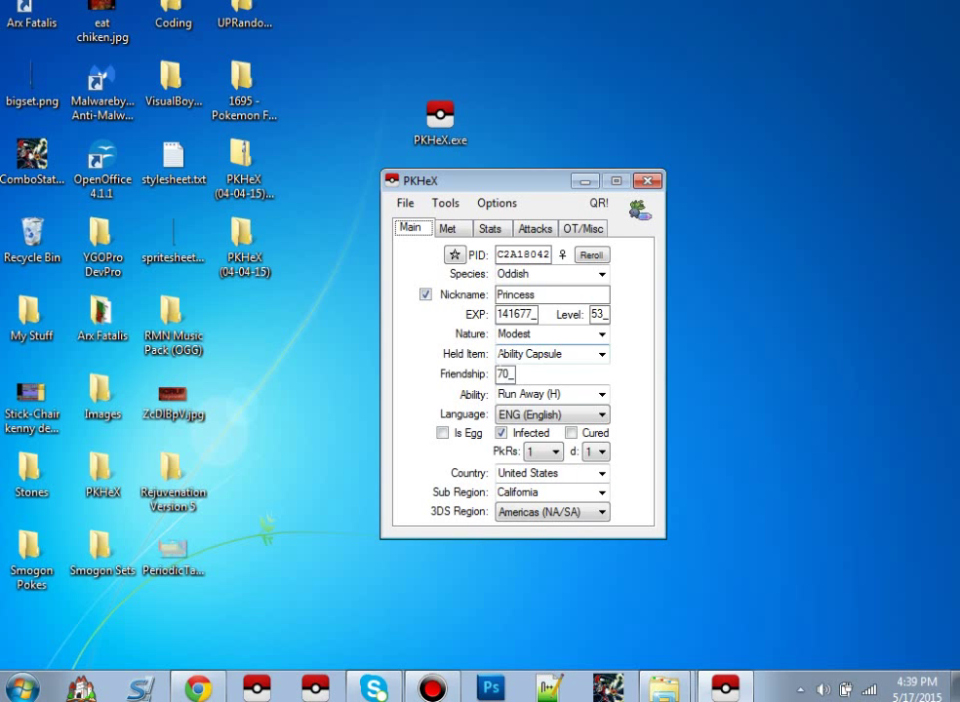
left_click(445, 230)
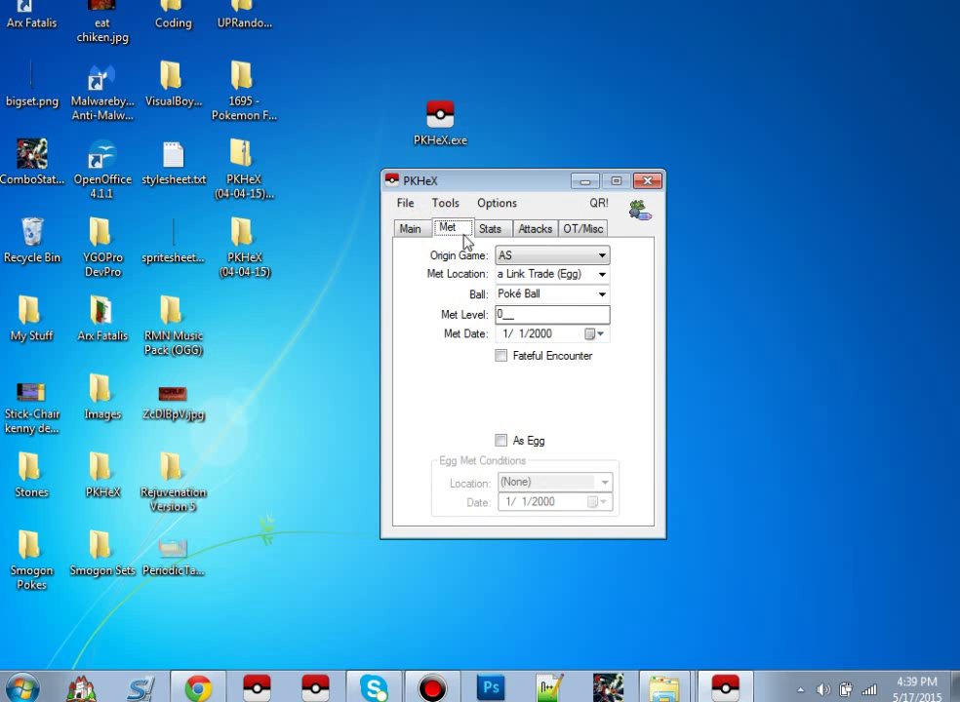
left_click(544, 260)
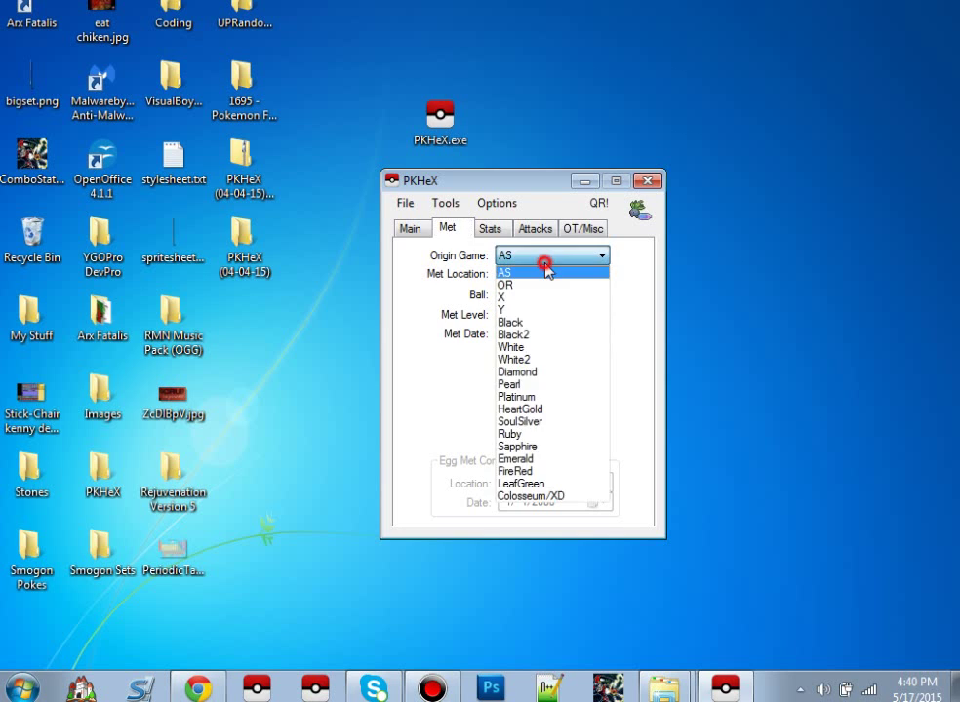
left_click(497, 254)
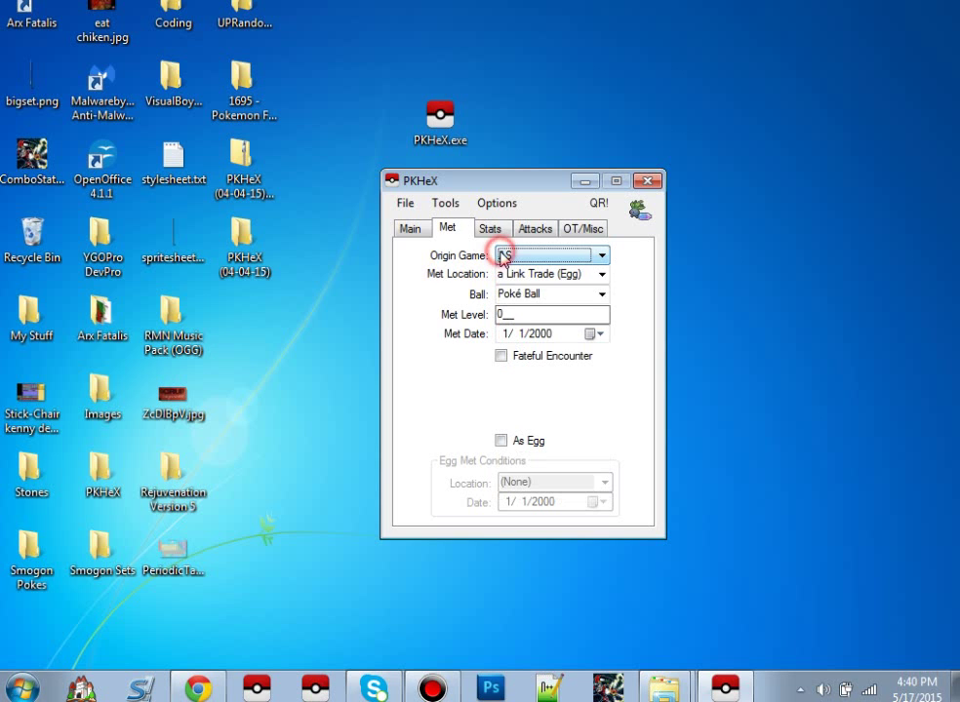
left_click(587, 254)
left_click(563, 285)
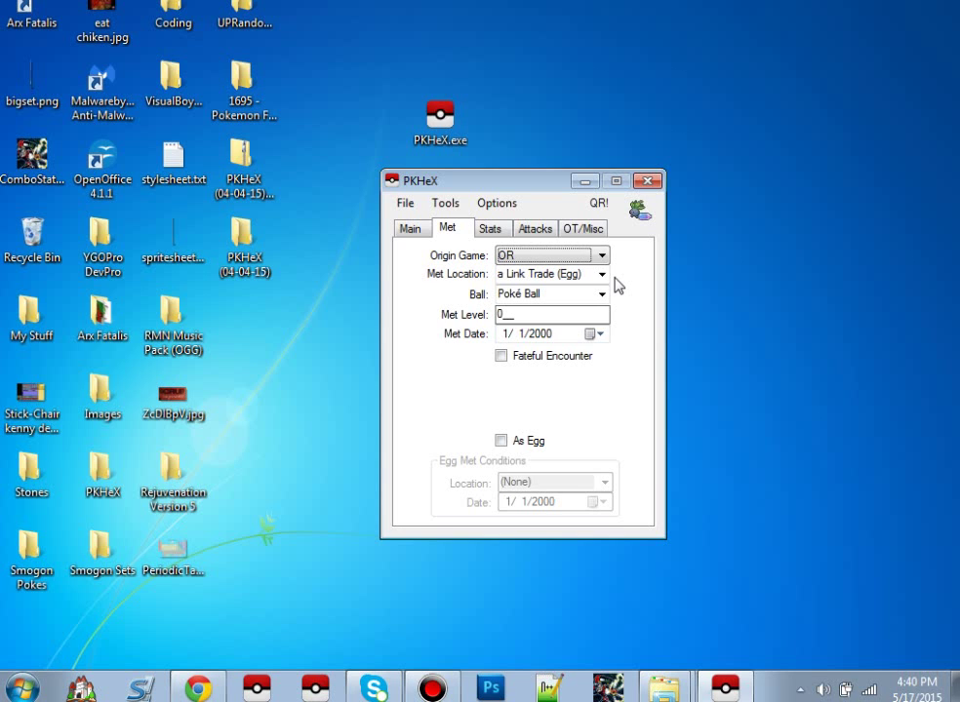
Set the Oddish's met location to Battle Resort and keep the Poké Ball as its ball
left_click(517, 275)
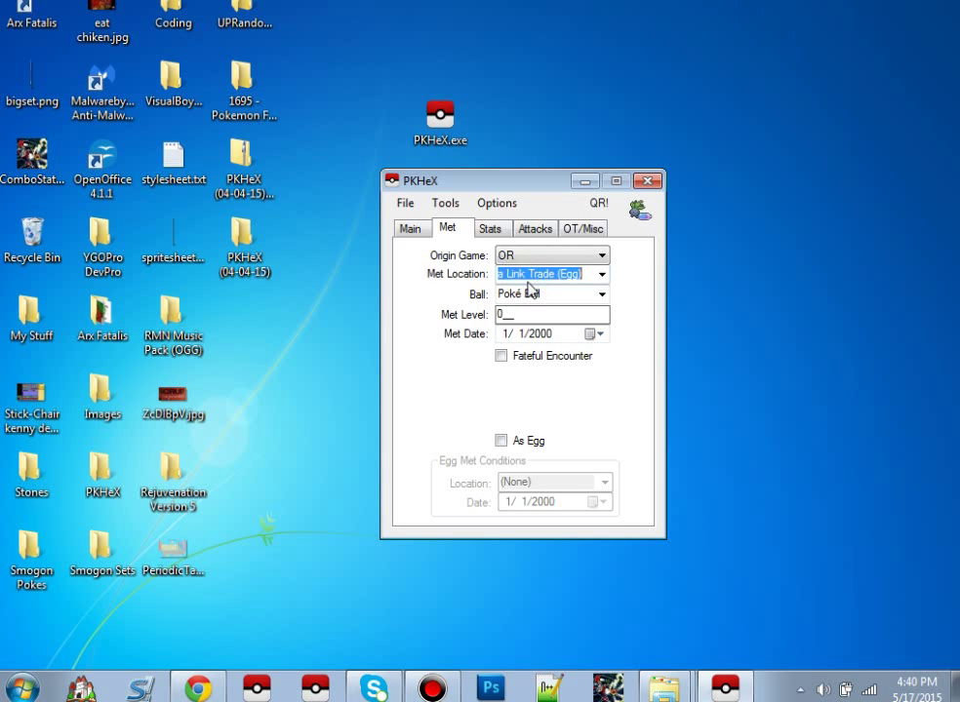
type("battle Chateau")
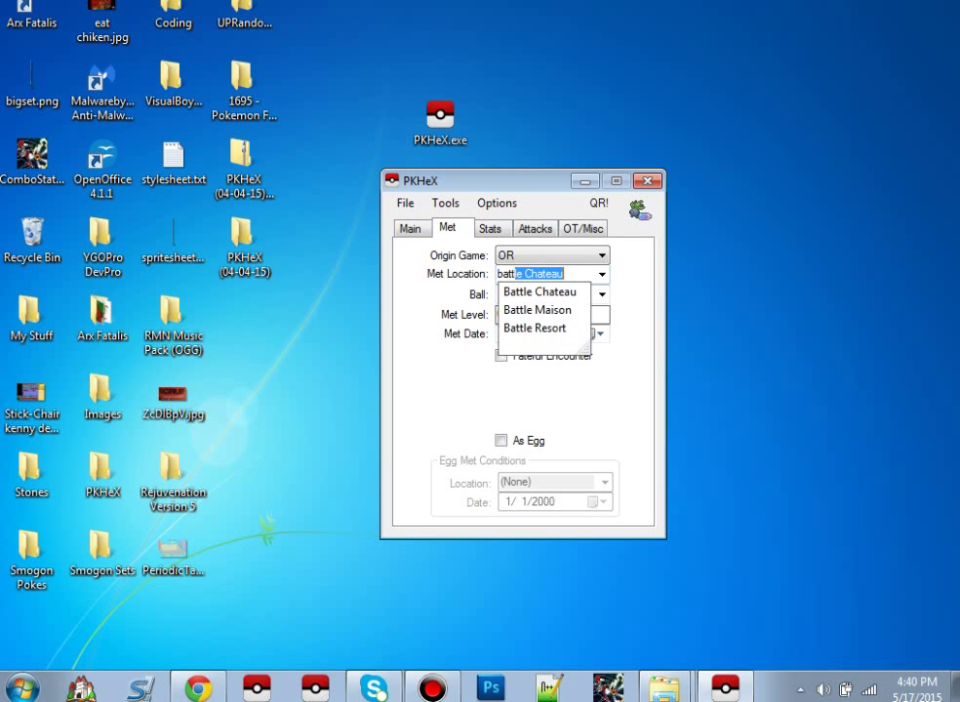
left_click(551, 329)
left_click(581, 291)
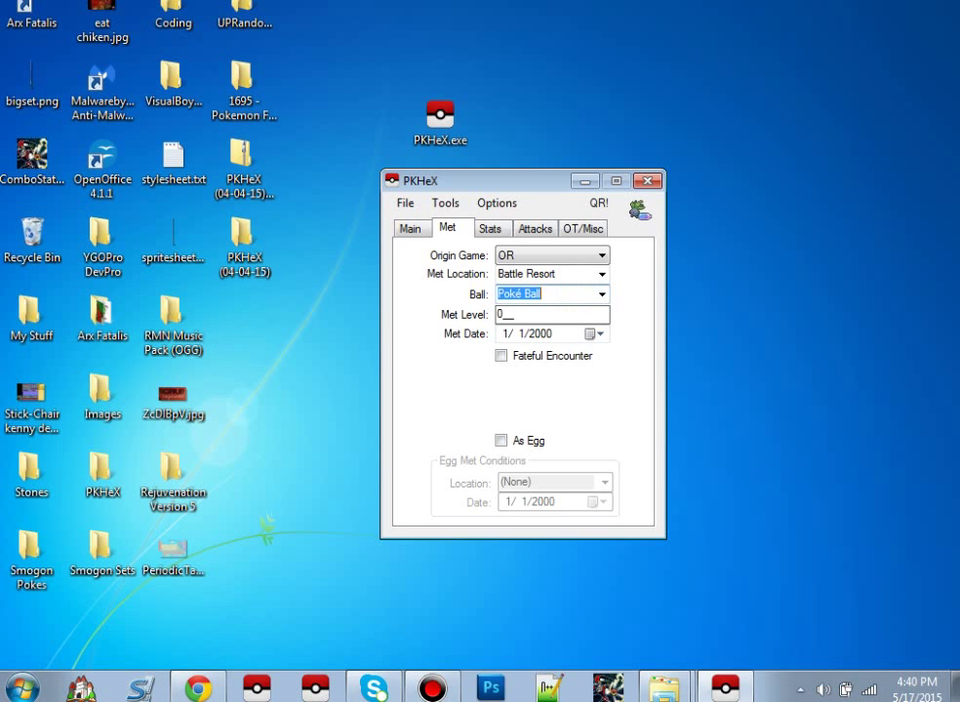
Set the Oddish's met date to 5/27/2015
left_click(543, 334)
left_click(499, 334)
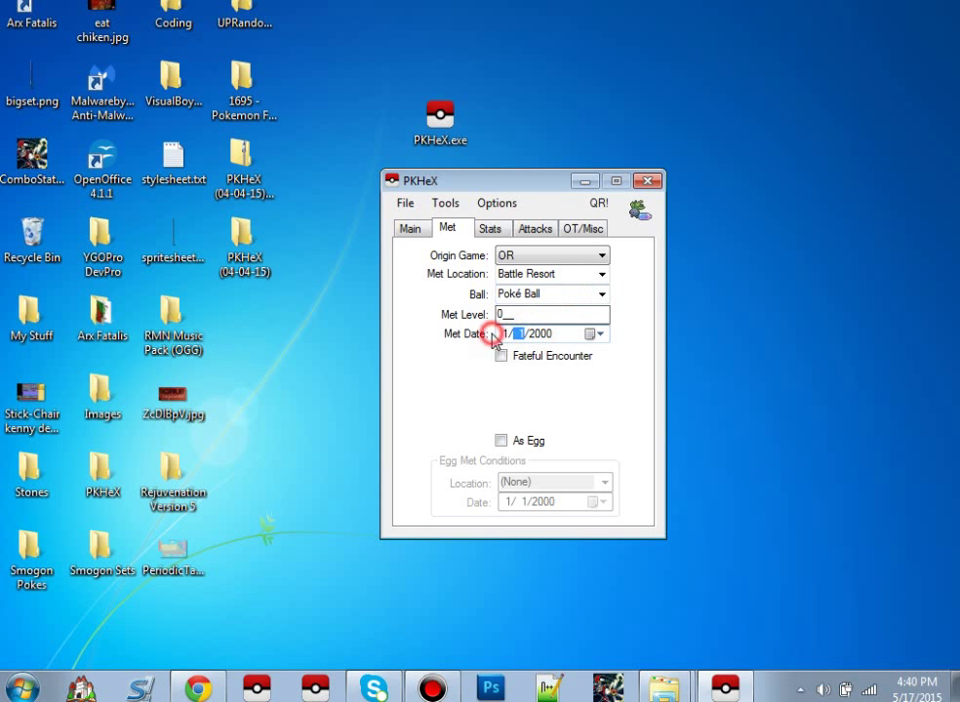
type("5")
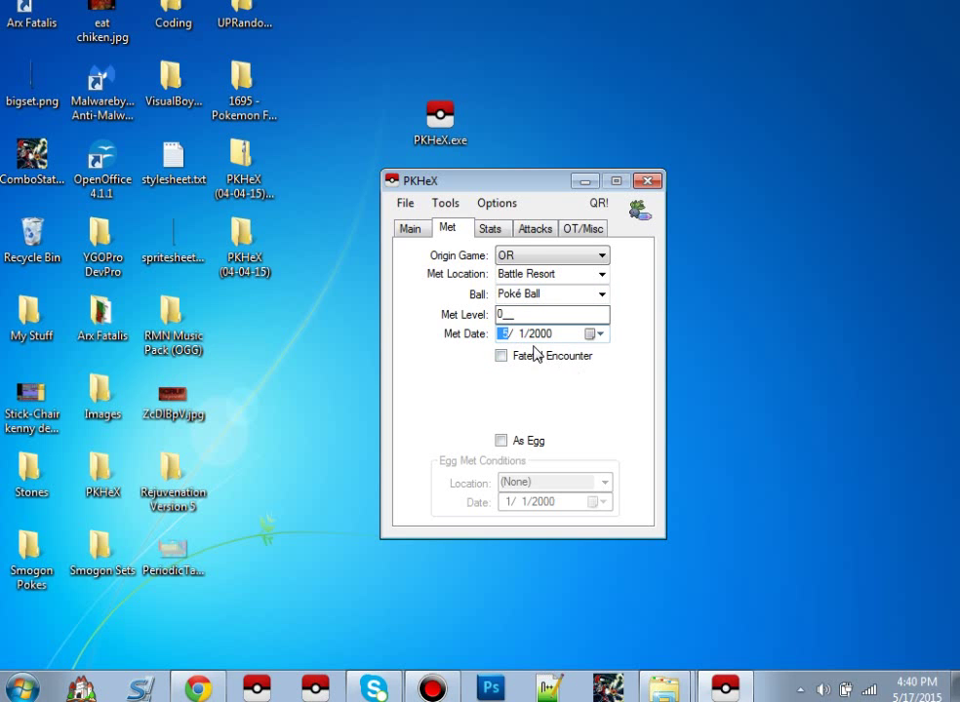
left_click(516, 335)
type("27")
left_click(551, 334)
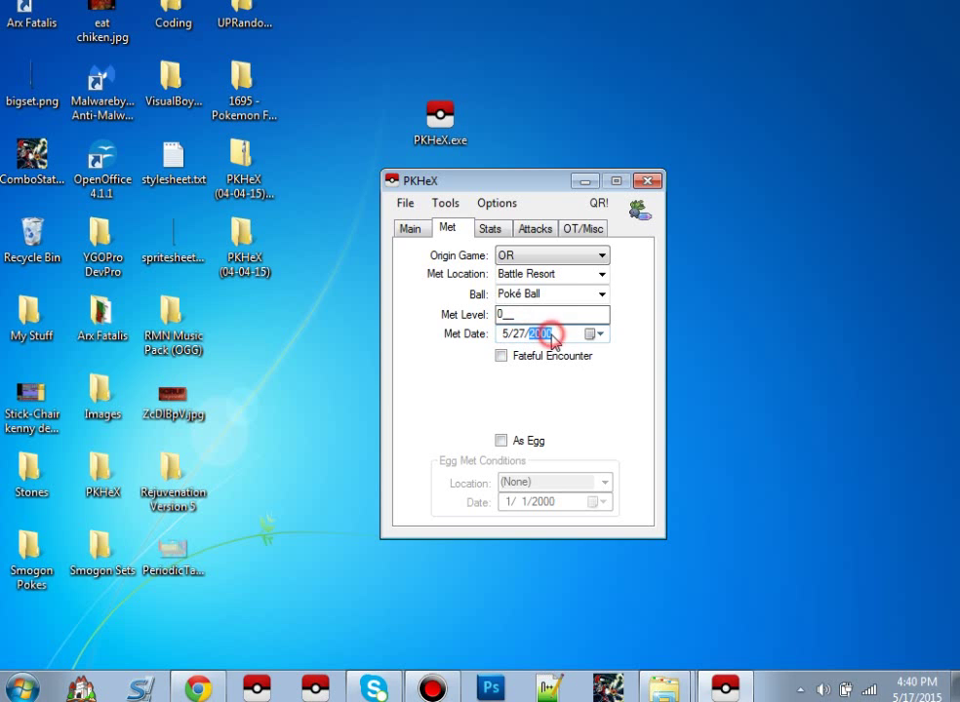
type("2015")
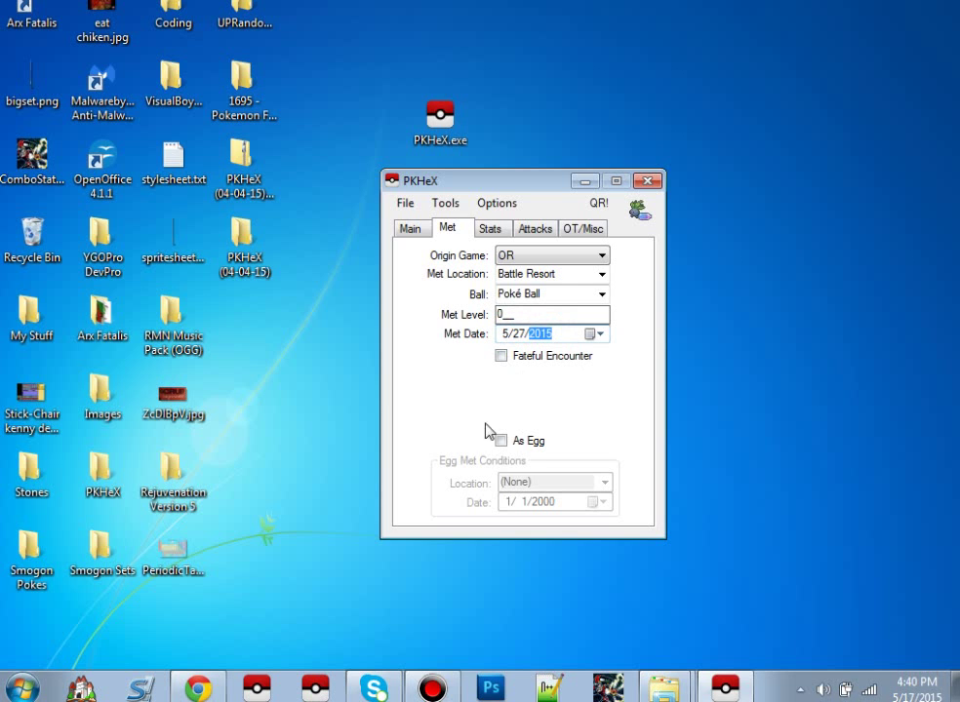
Mark the Oddish as obtained as an egg, with egg location Day Care helpers and egg date 5/27/2015
left_click(502, 441)
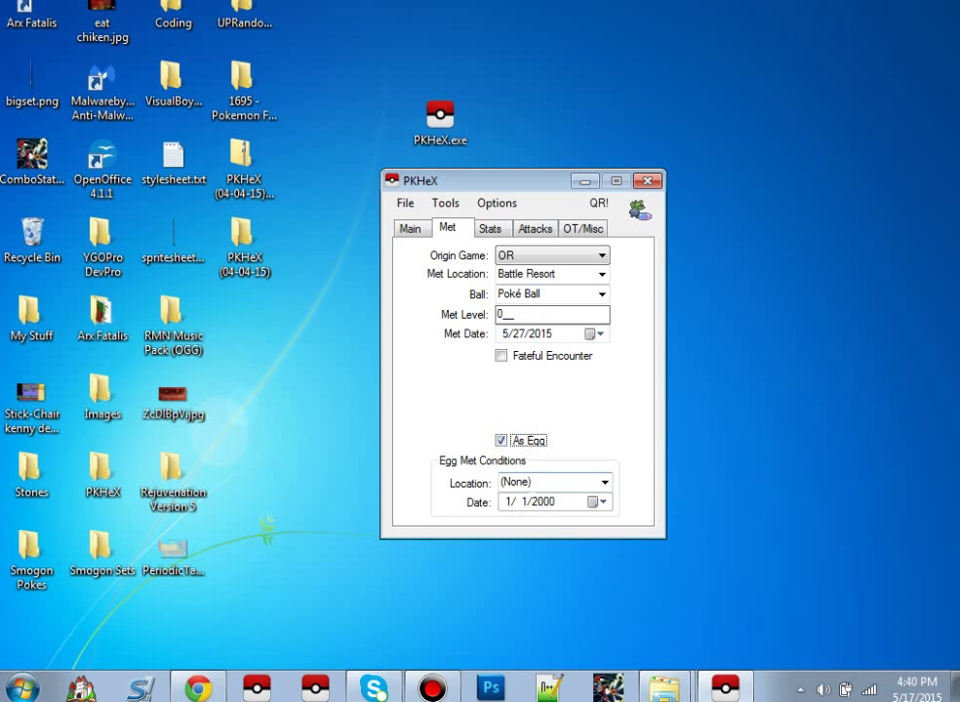
left_click(546, 483)
type("day Care helpers")
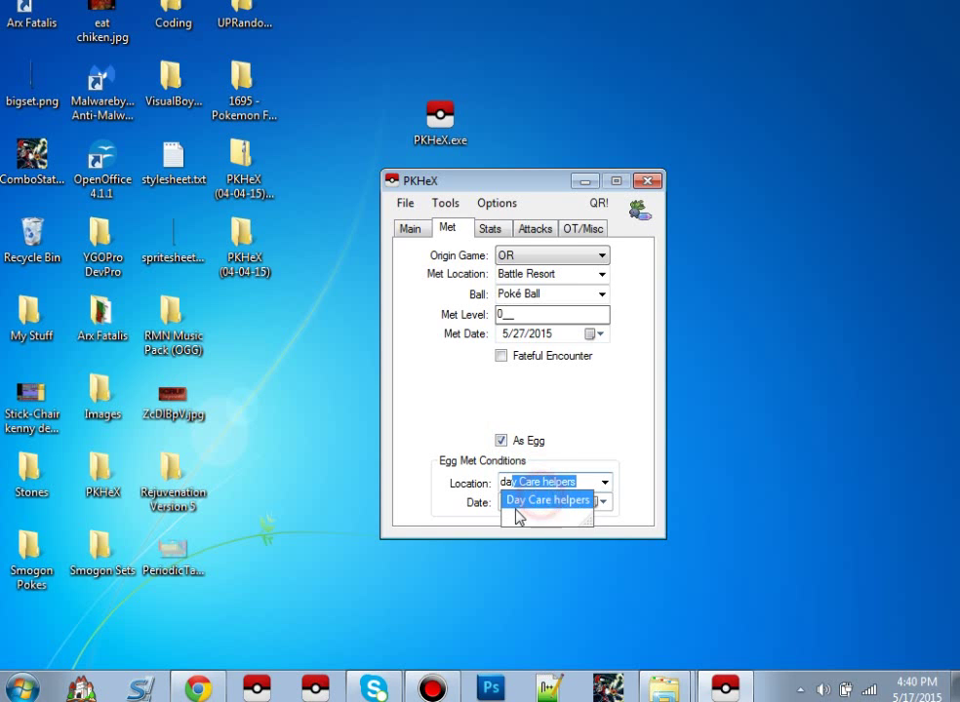
left_click(518, 514)
left_click(505, 501)
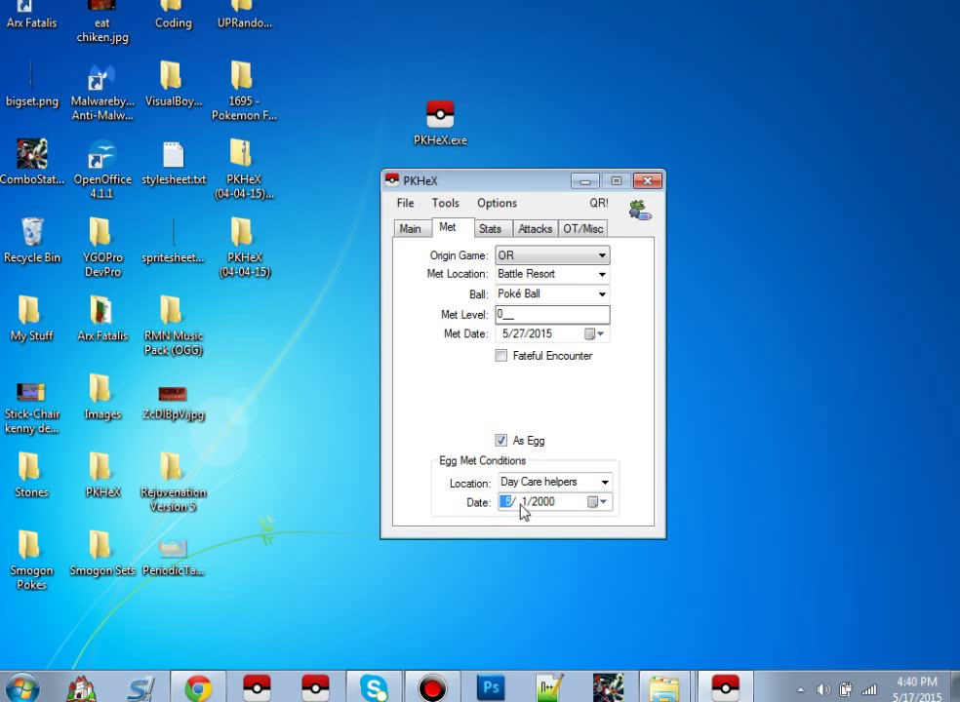
type("5/27/20")
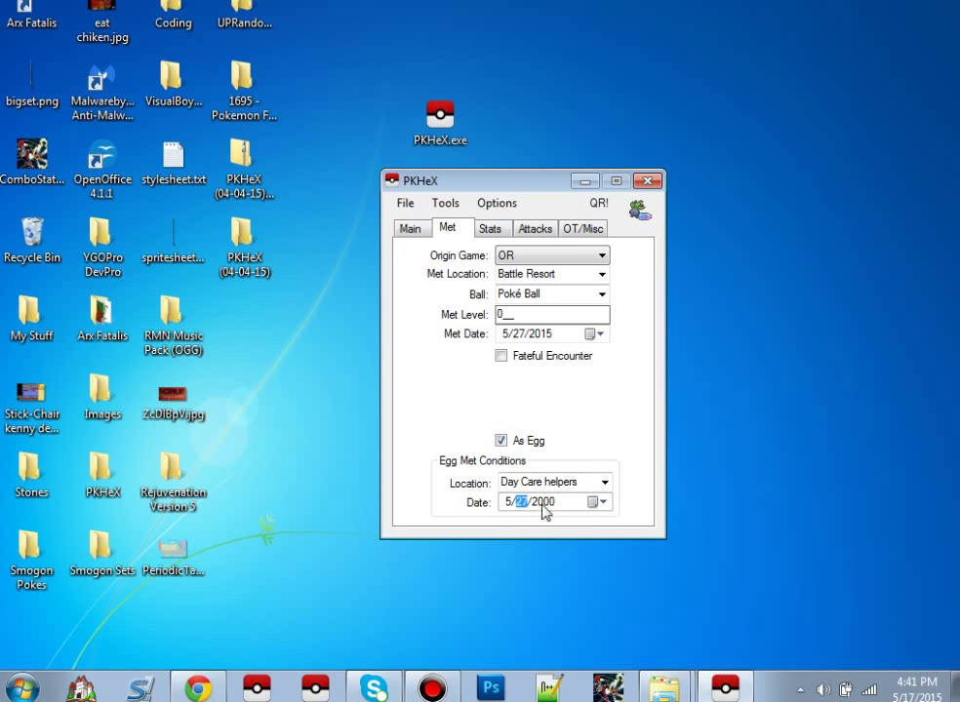
type("15")
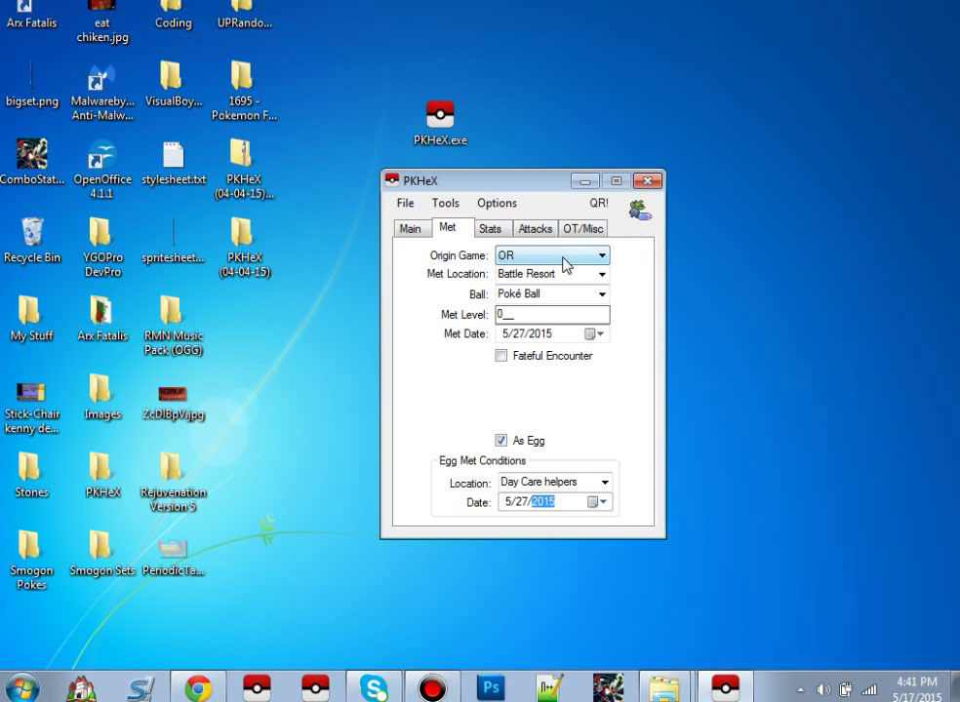
left_click(532, 274)
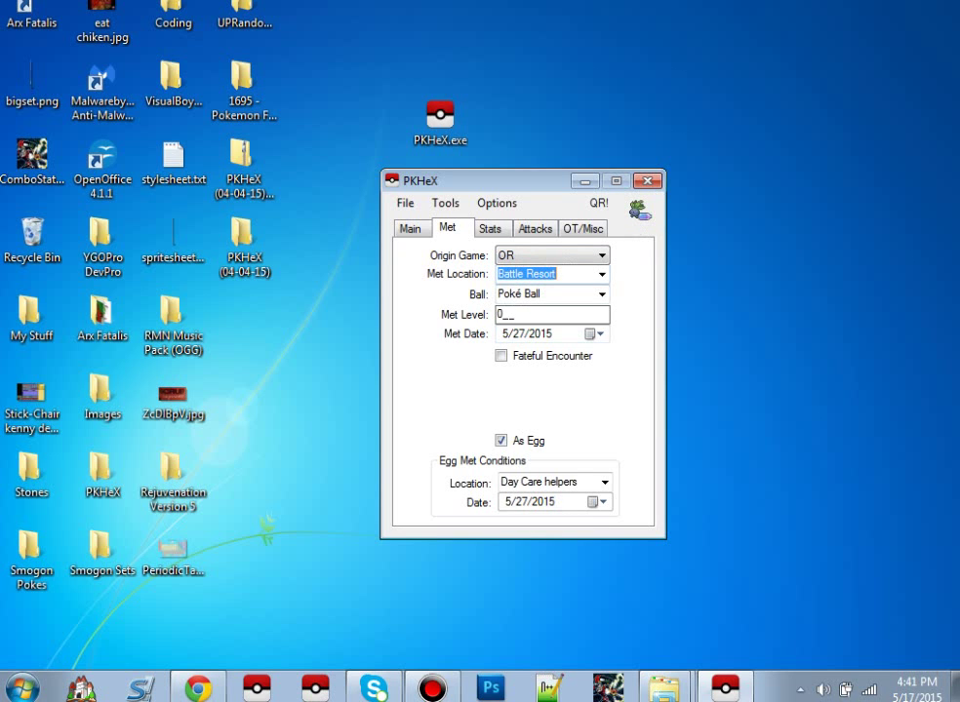
Set the Oddish's met level to 1
left_click(515, 312)
type("1")
left_click(552, 275)
left_click(521, 383)
left_click(585, 228)
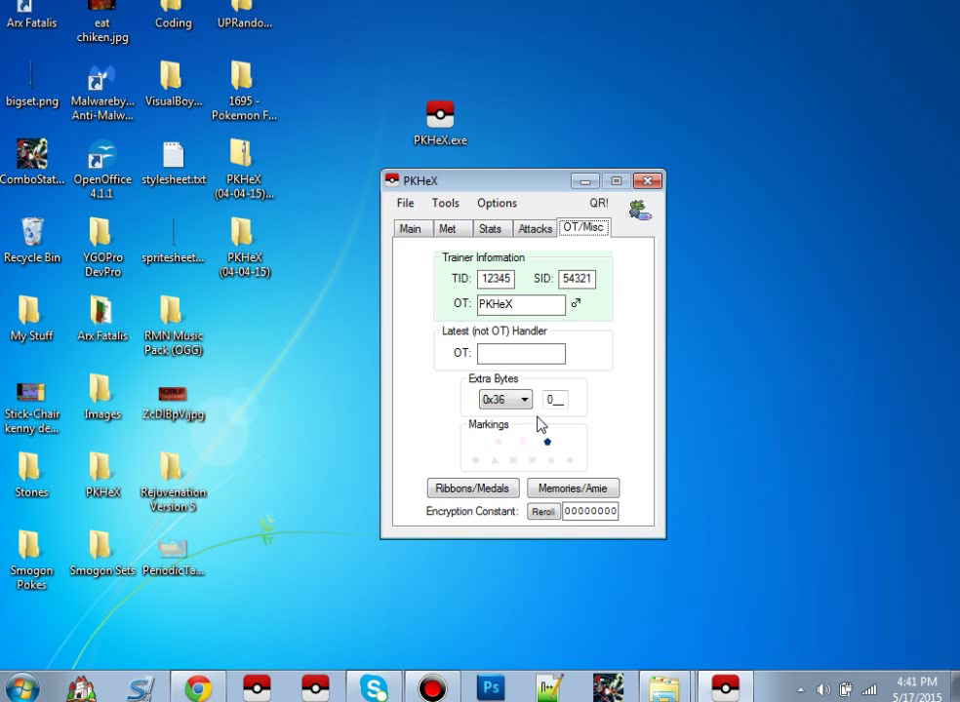
left_click(449, 233)
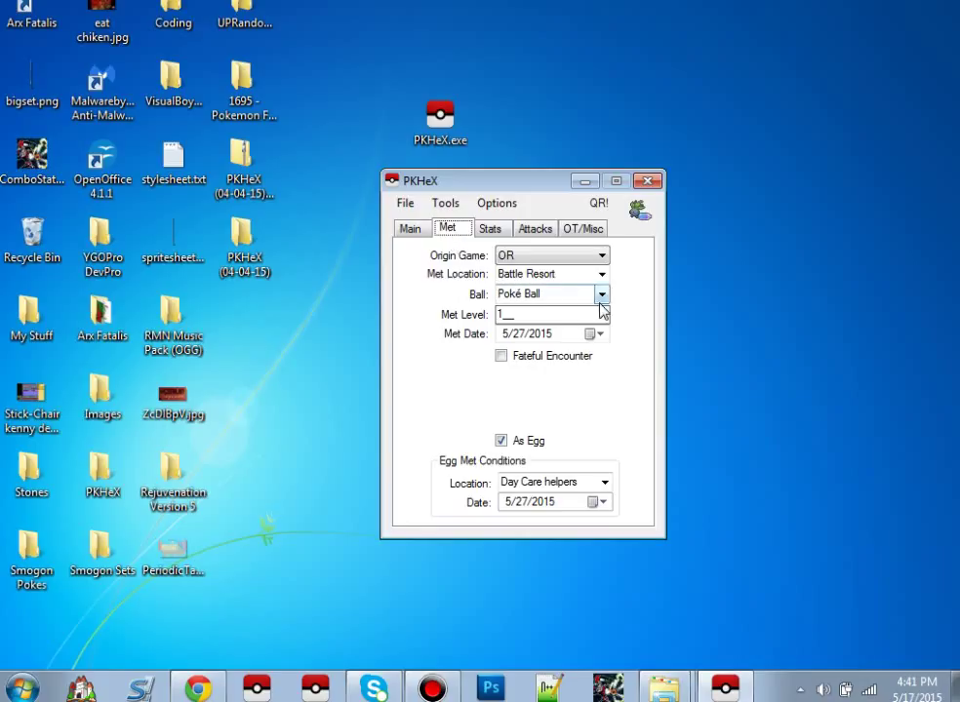
Set the Oddish's ball to Quick Ball and leave Fateful Encounter off
left_click(517, 293)
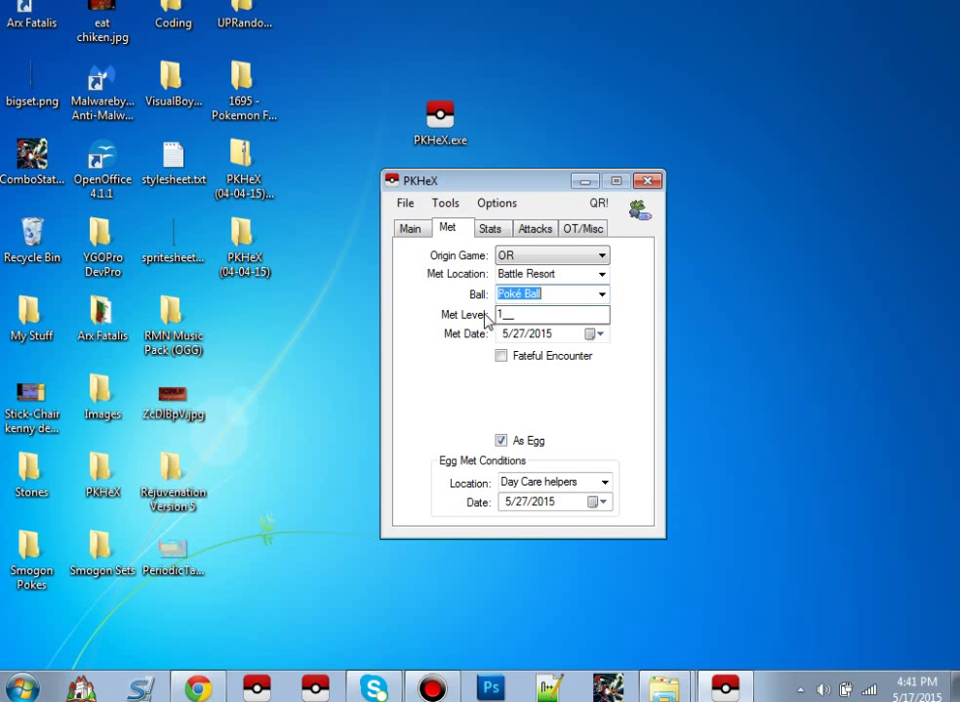
type("quick")
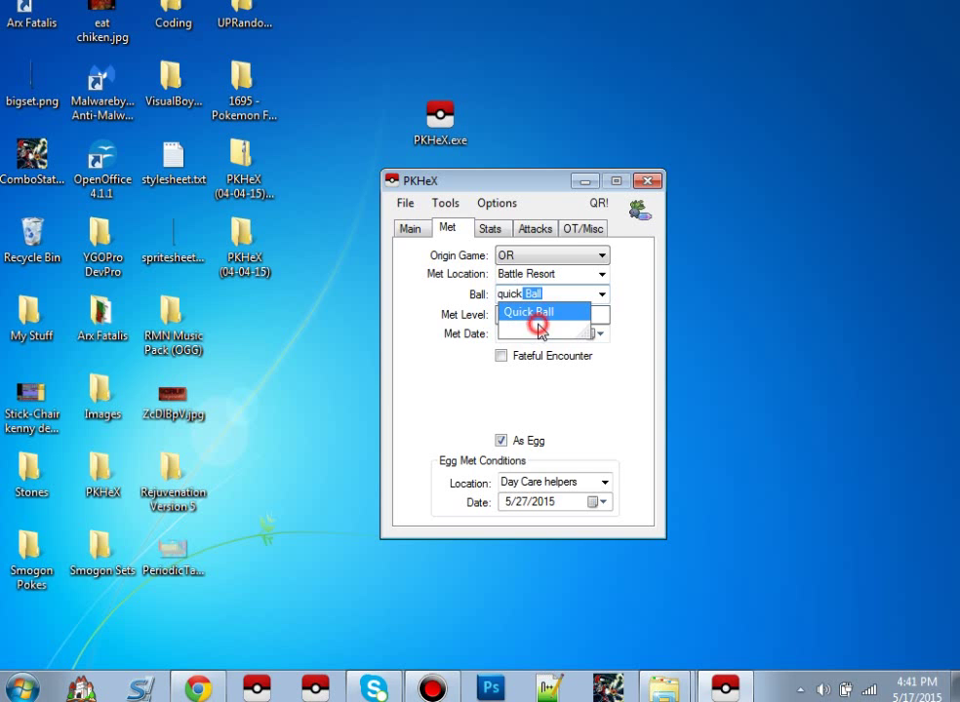
left_click(542, 314)
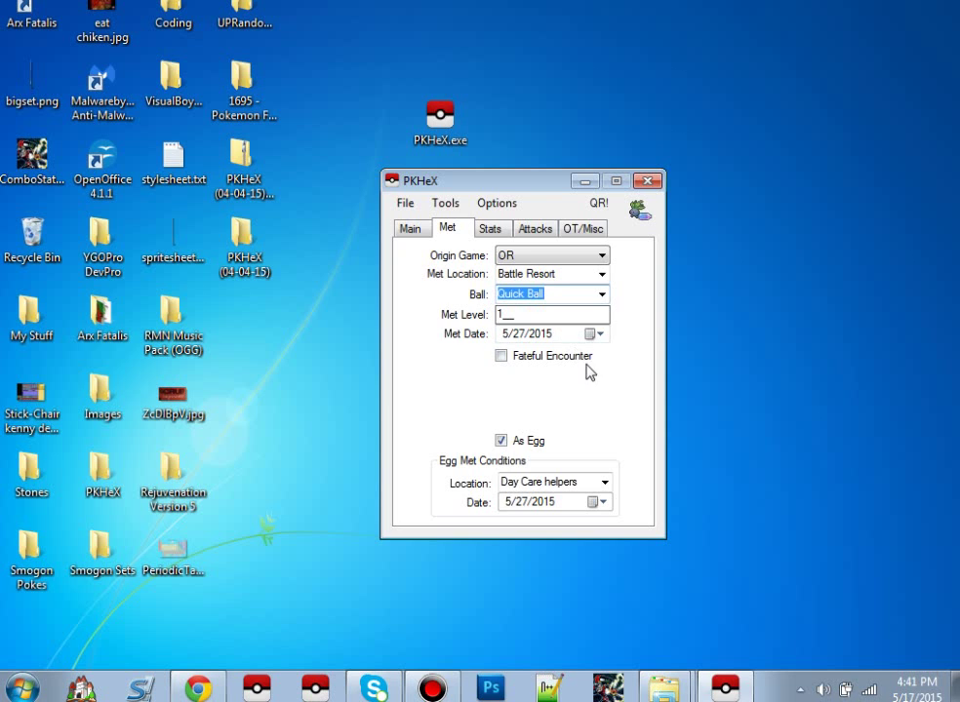
left_click(501, 359)
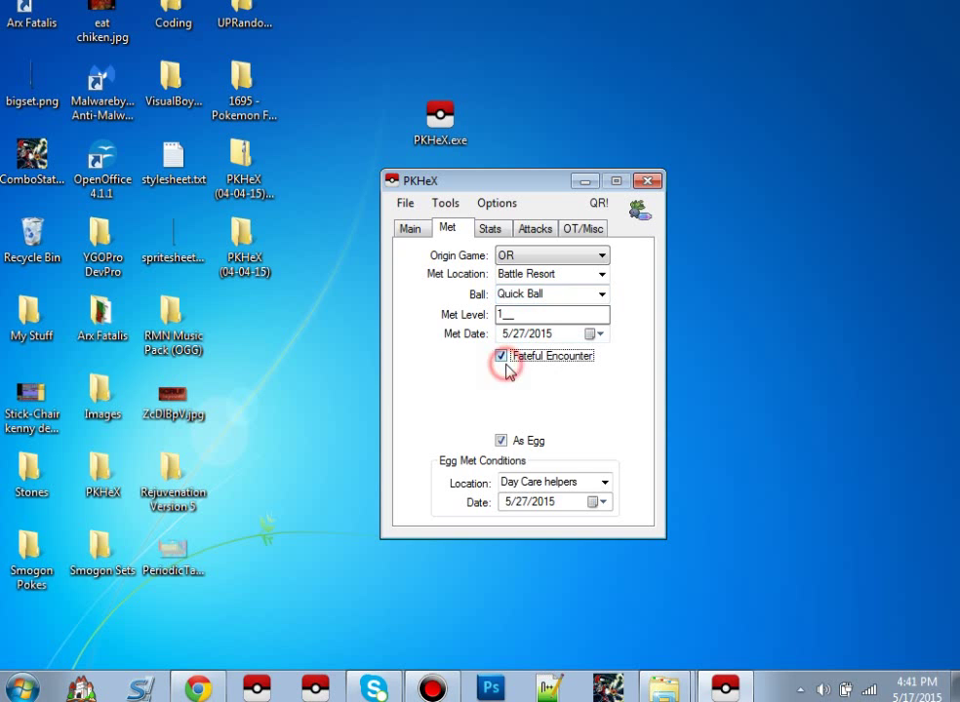
left_click(502, 363)
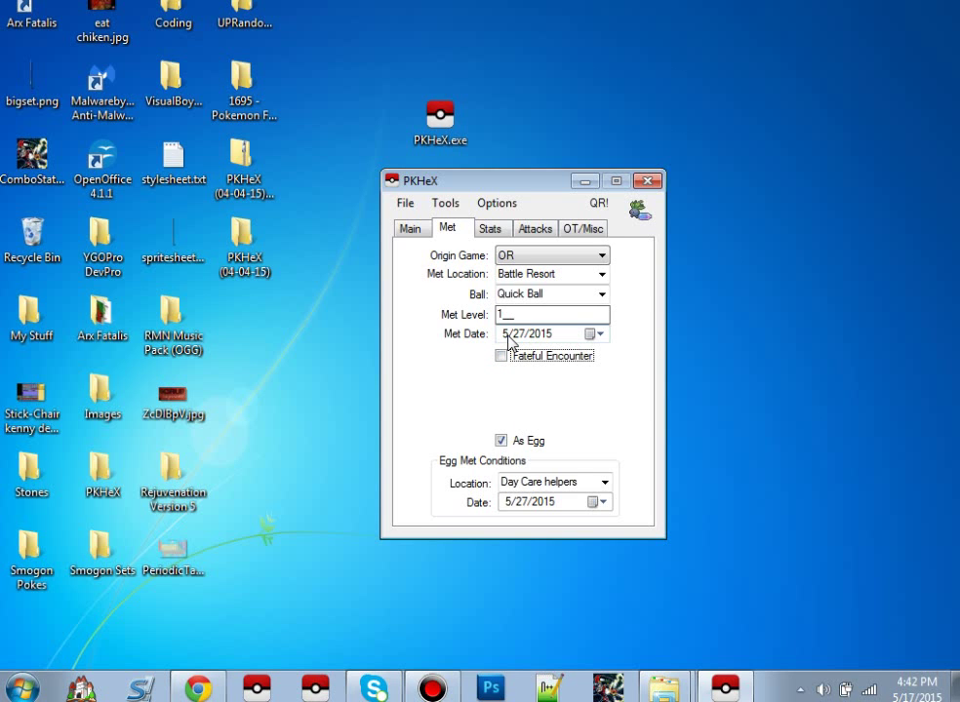
Switch the Oddish's origin game to White2 and back to OR
left_click(528, 257)
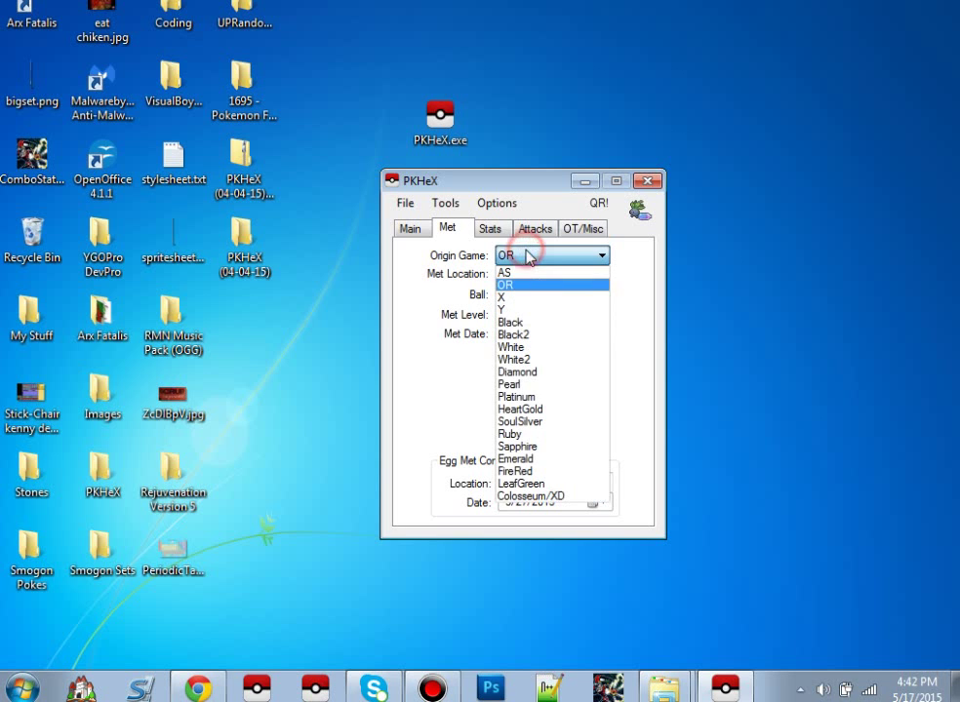
left_click(531, 360)
left_click(567, 256)
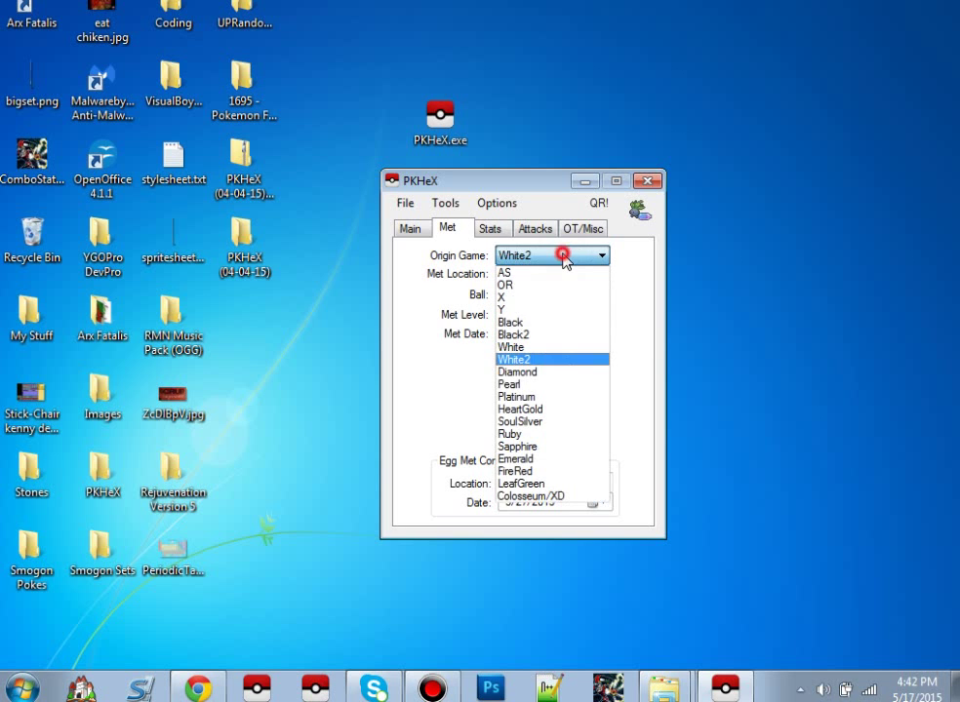
left_click(555, 285)
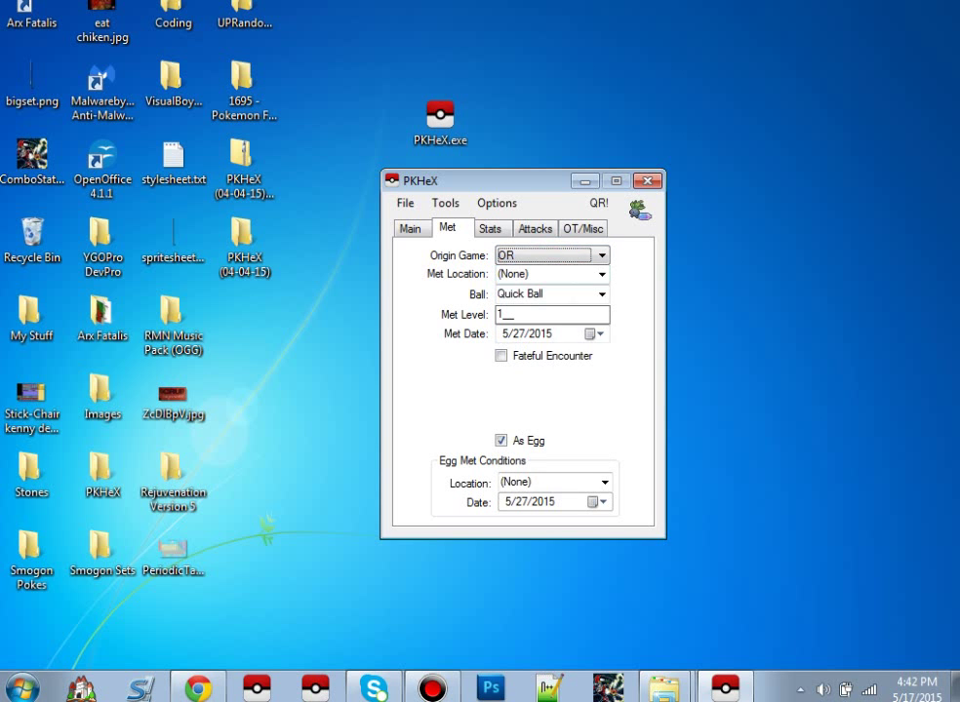
Set the Oddish's met location to Battle Resort again, replacing the cleared location
left_click(566, 272)
left_click(602, 272)
left_click(436, 274)
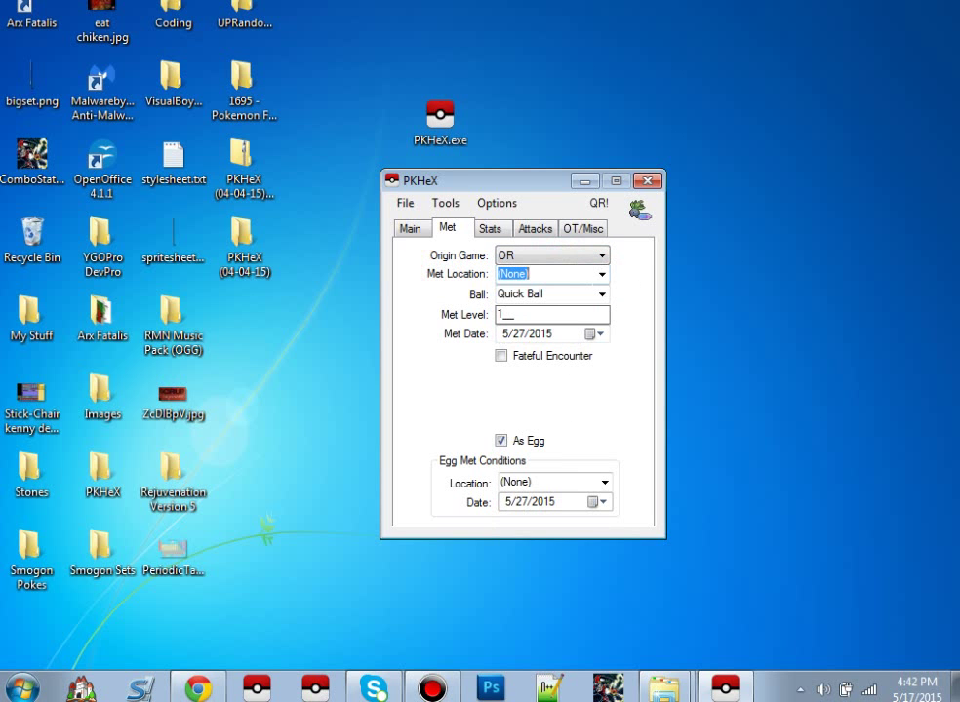
left_click(591, 280)
left_click(576, 276)
type("R")
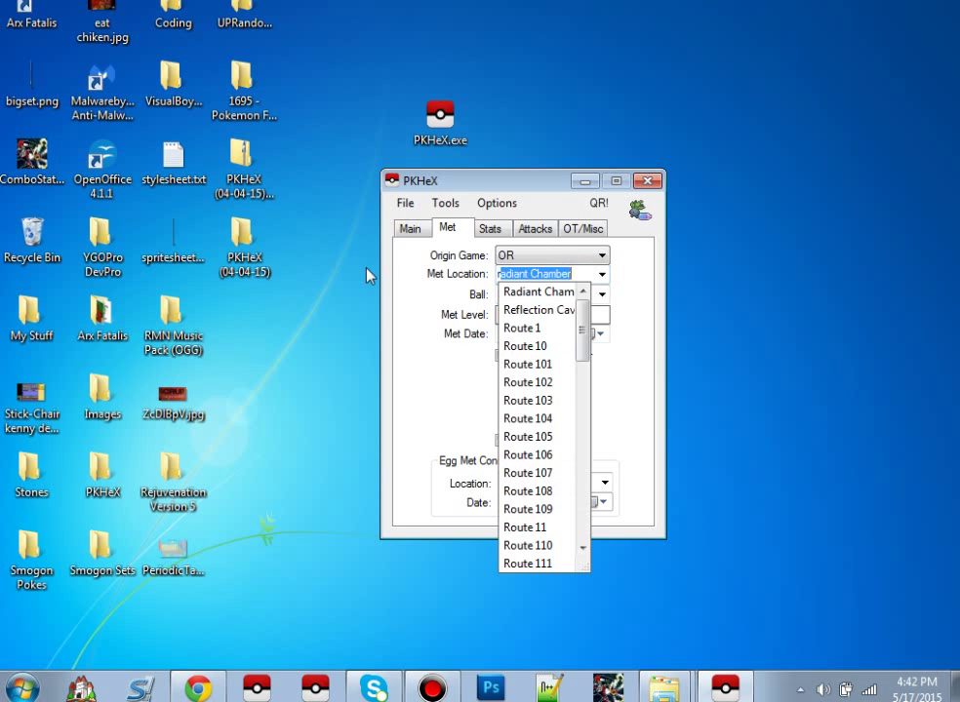
type("oute 1")
left_click(536, 292)
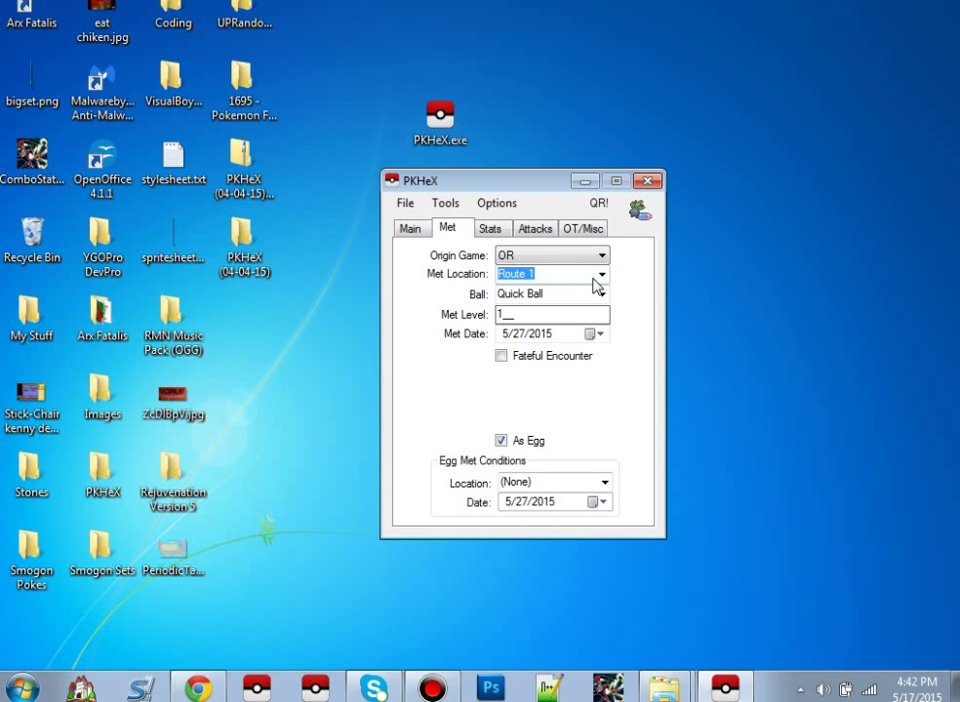
type("battle Chateau")
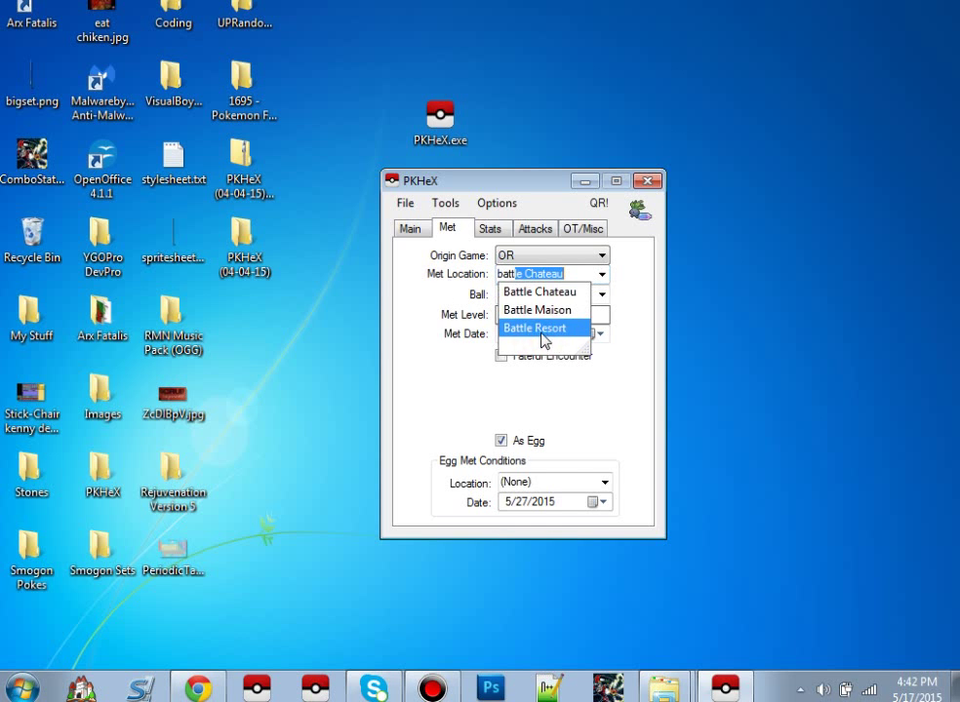
left_click(544, 329)
Try Cherish Ball as the Oddish's ball and return it to Quick Ball
left_click(564, 293)
left_click(602, 295)
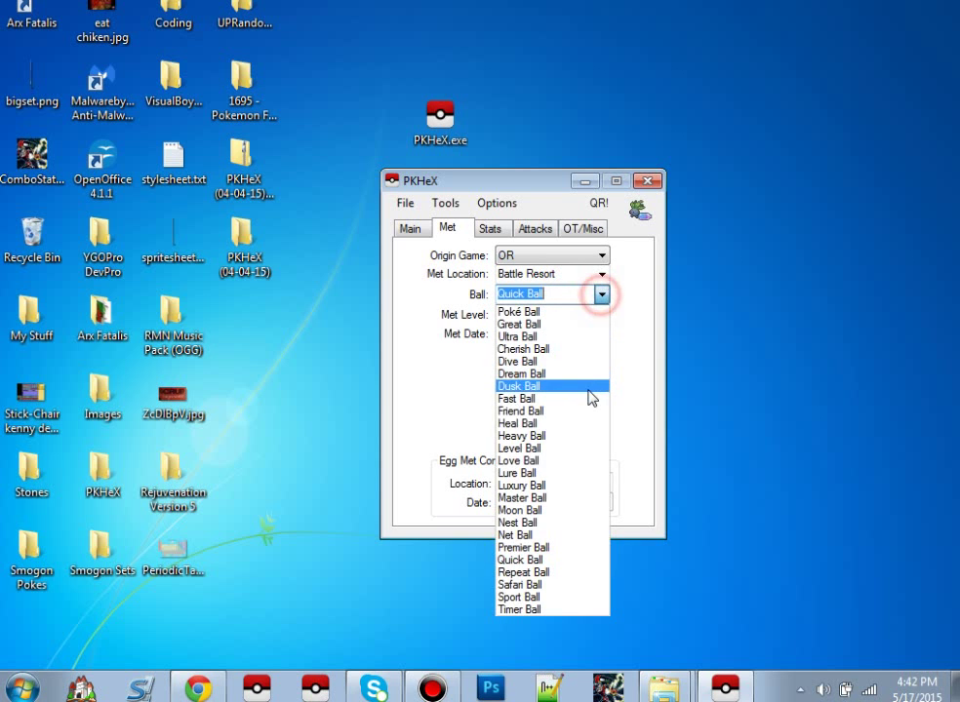
left_click(547, 351)
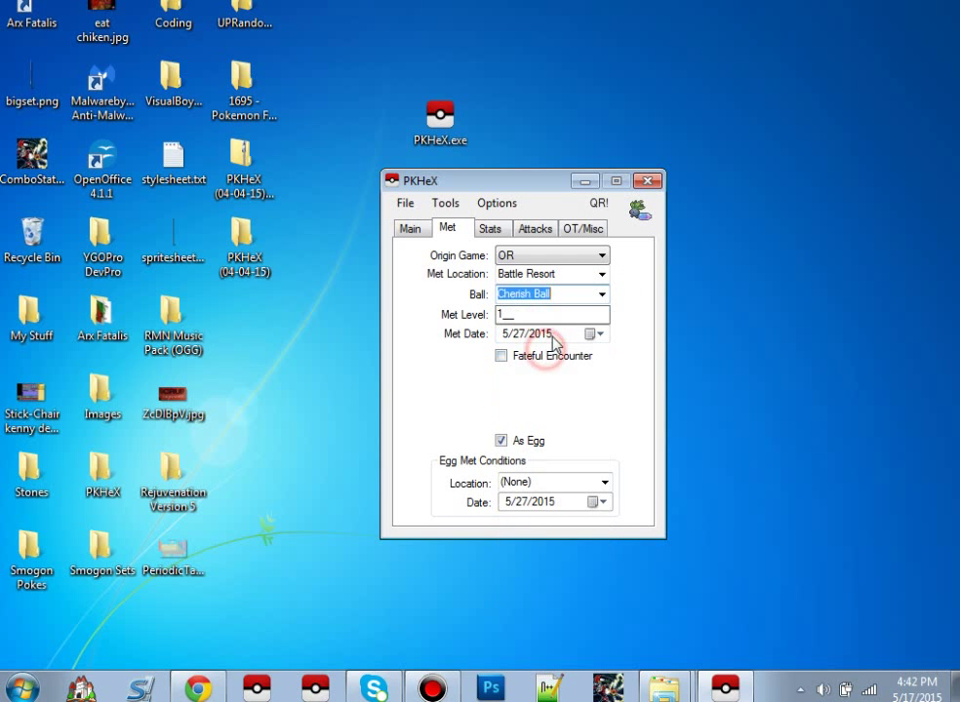
key("Tab")
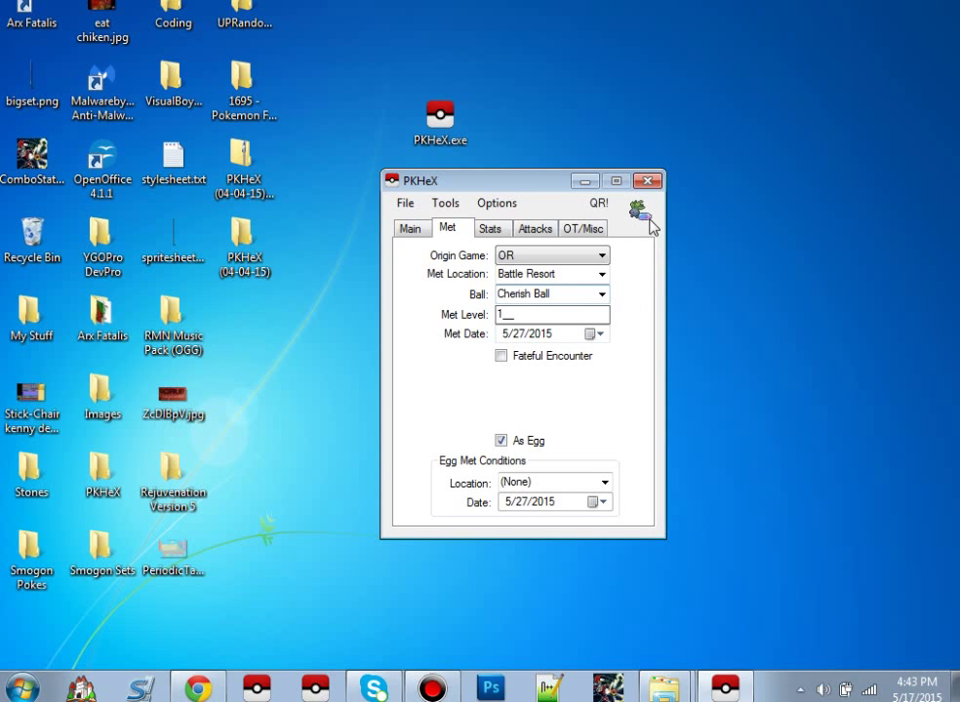
left_click(601, 294)
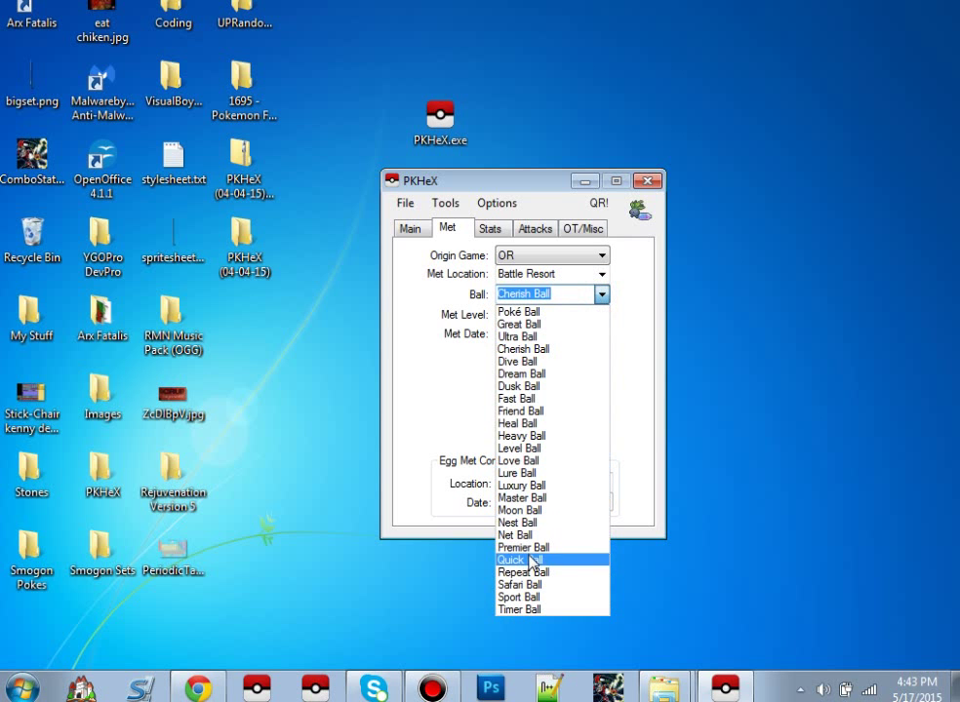
left_click(590, 560)
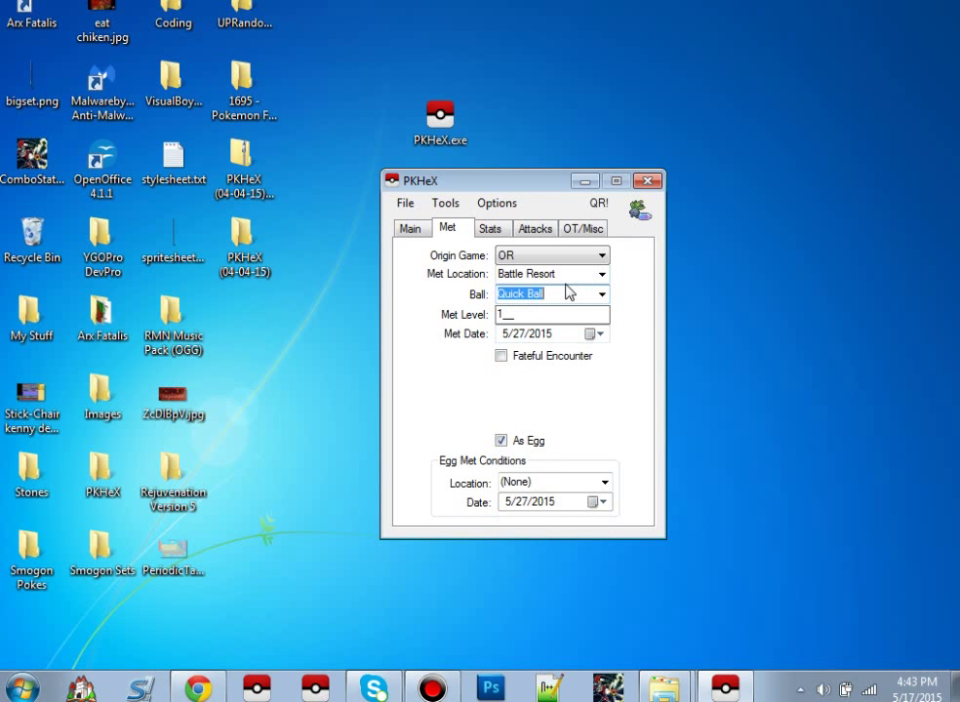
Try a met level of 100 for the Oddish and clear it
double_click(521, 313)
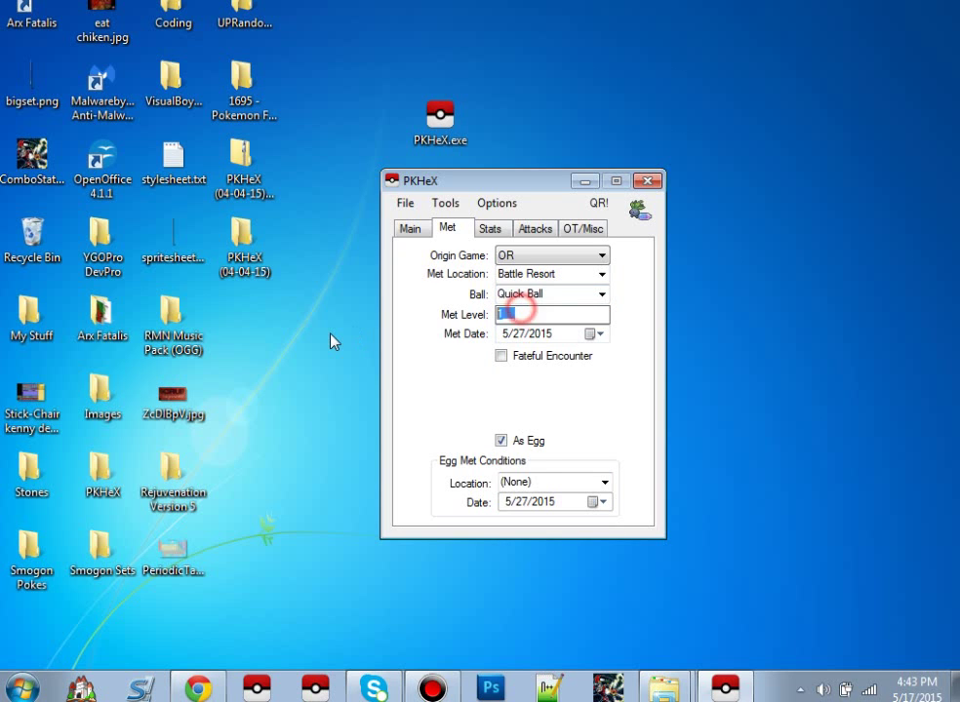
type("100")
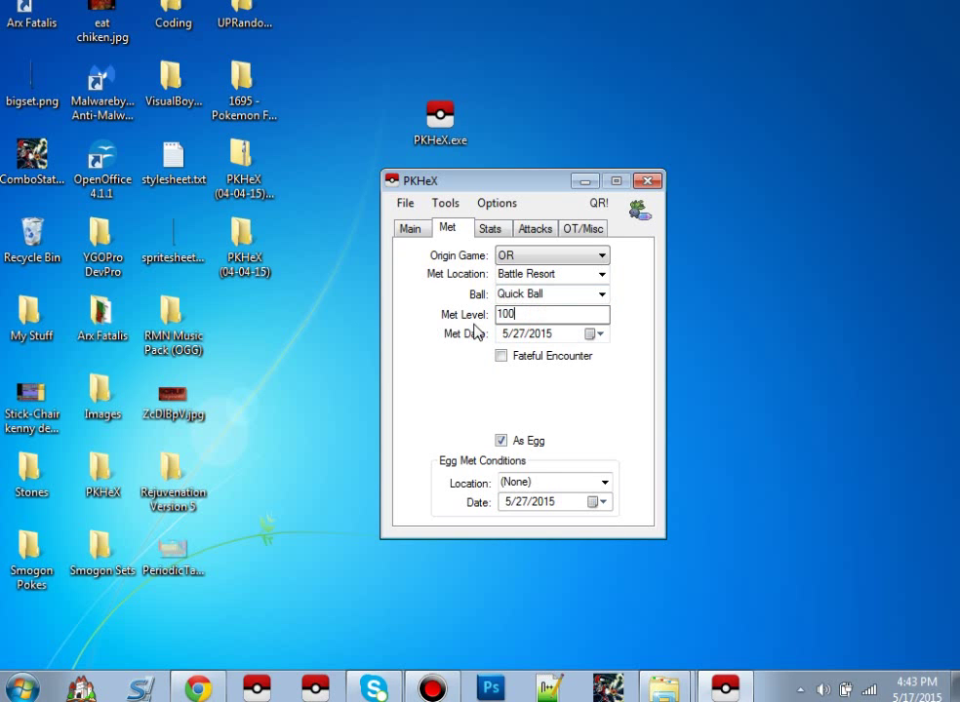
key("BackSpace")
key("BackSpace")
key("BackSpace")
type("50")
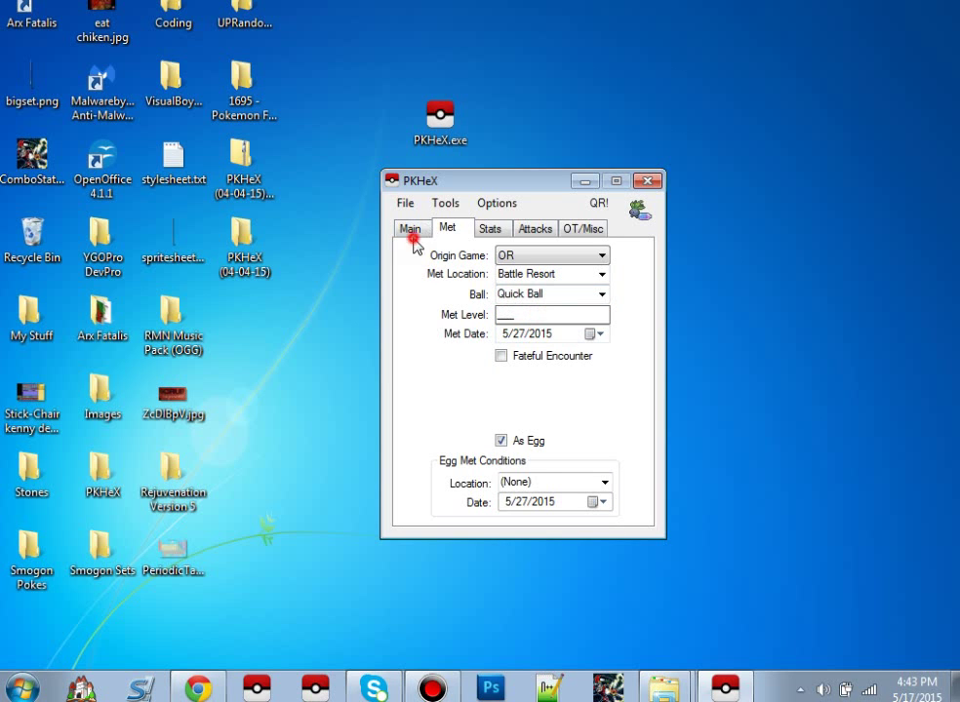
Check the Oddish's level in its main details and set its met level to 1
left_click(410, 230)
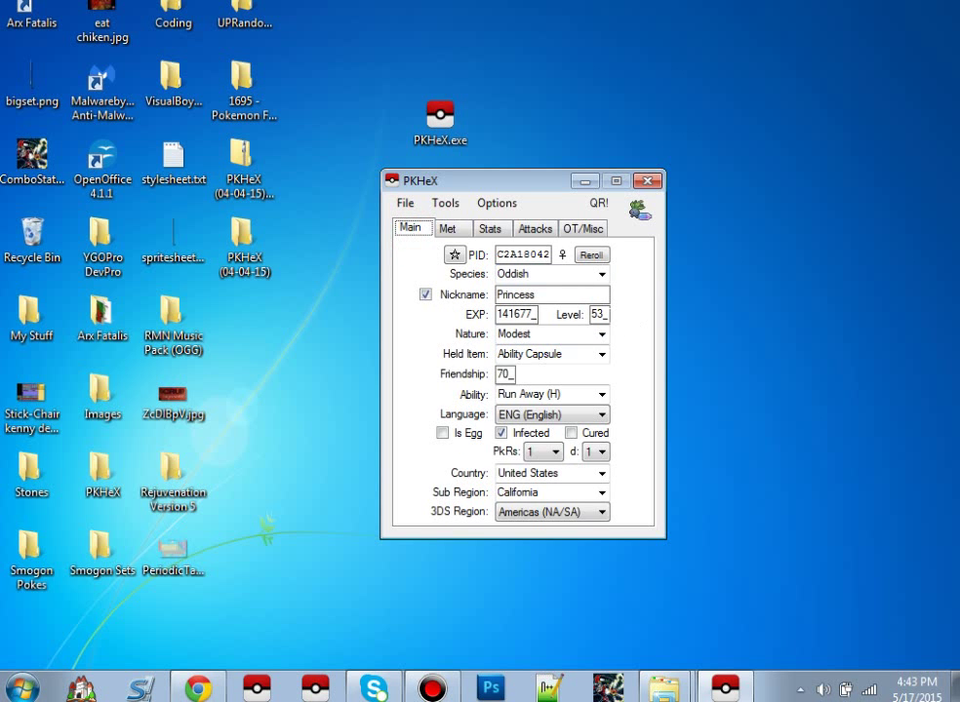
double_click(599, 314)
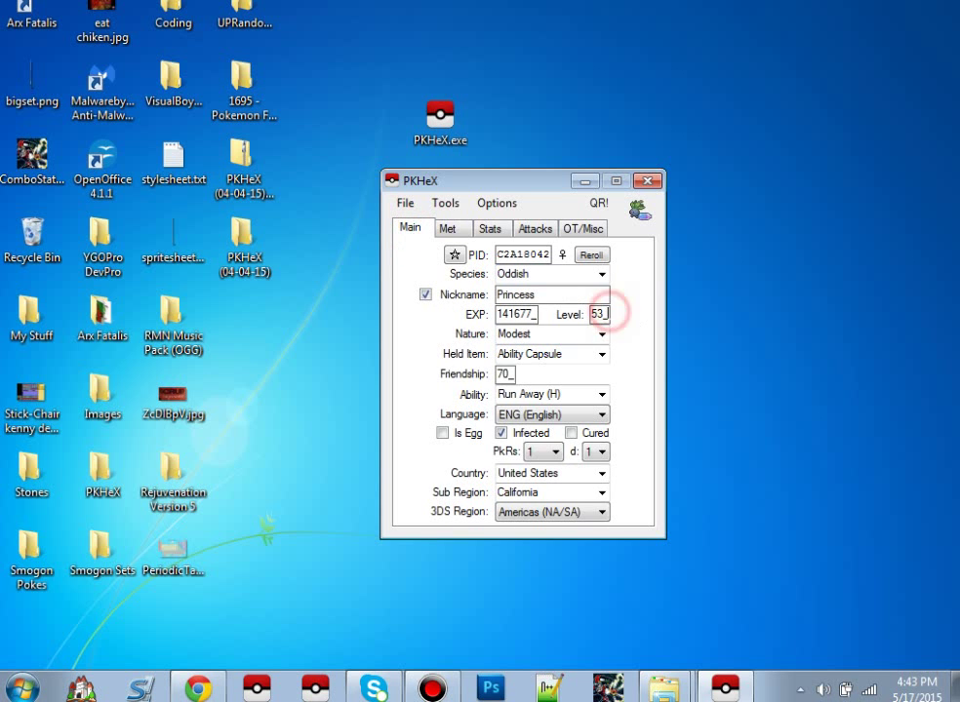
left_click(460, 229)
left_click(410, 229)
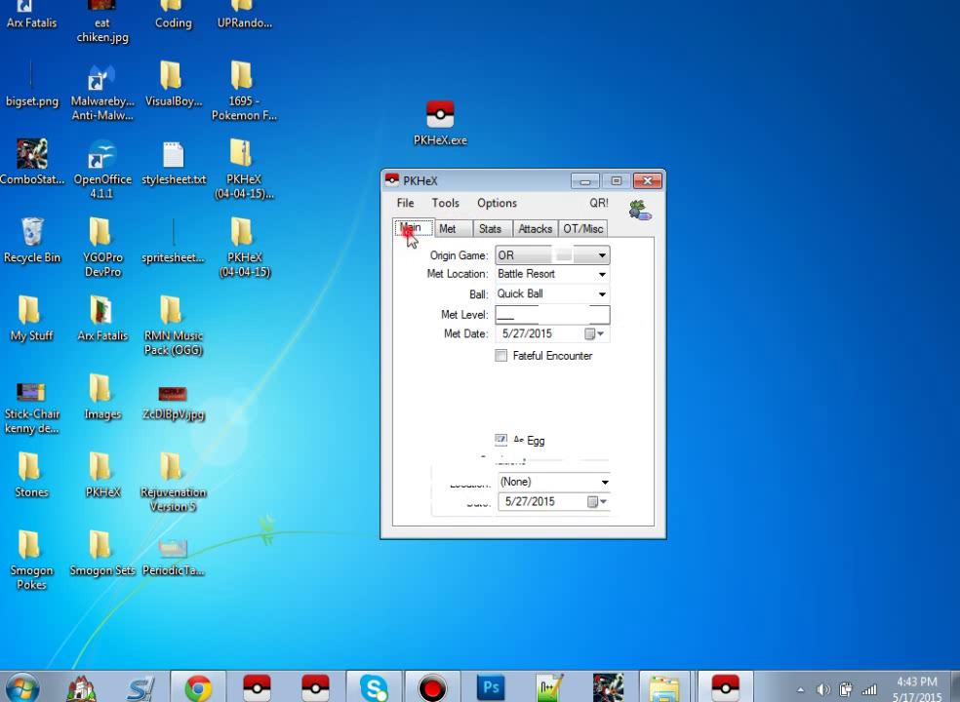
left_click(445, 230)
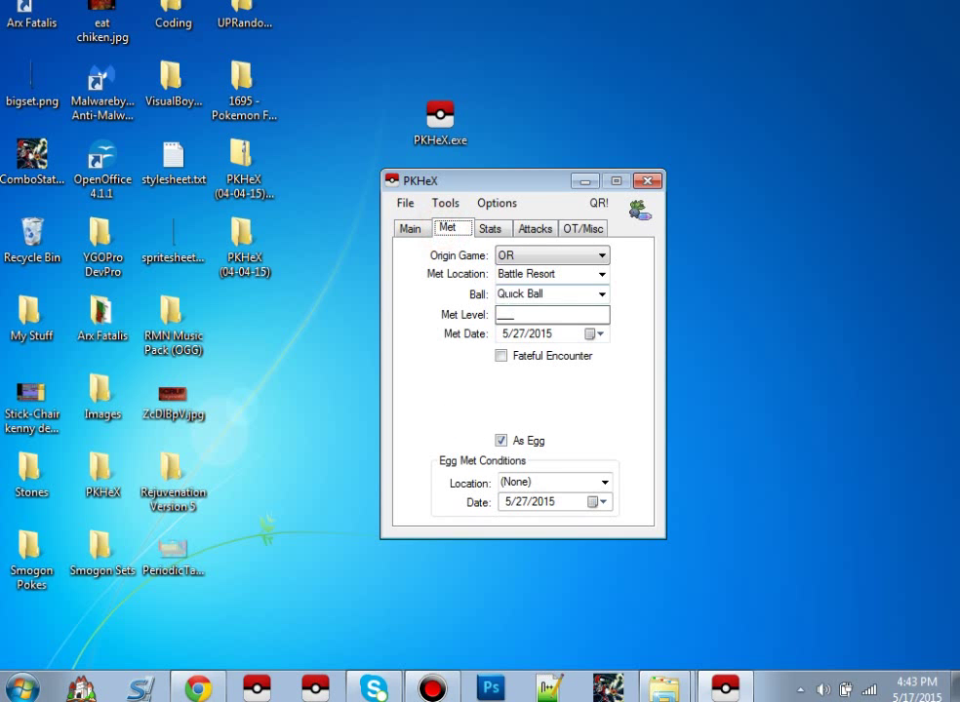
left_click(503, 313)
type("70")
key("BackSpace")
key("BackSpace")
type("1")
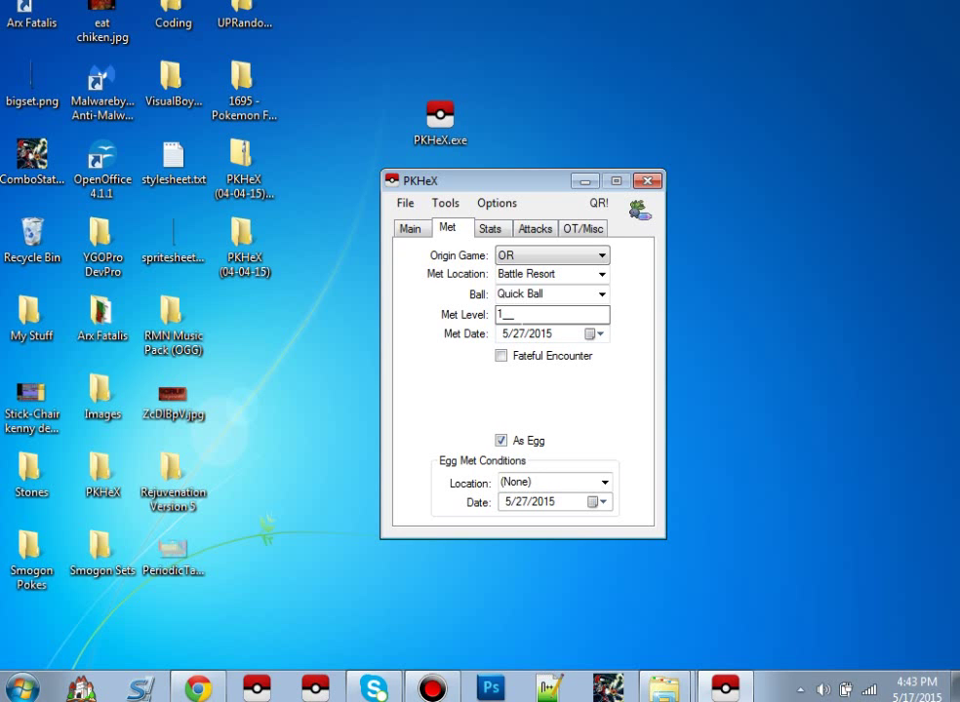
Change the day of both the Oddish's met date and egg date to 17, giving 5/17/2015
left_click(517, 333)
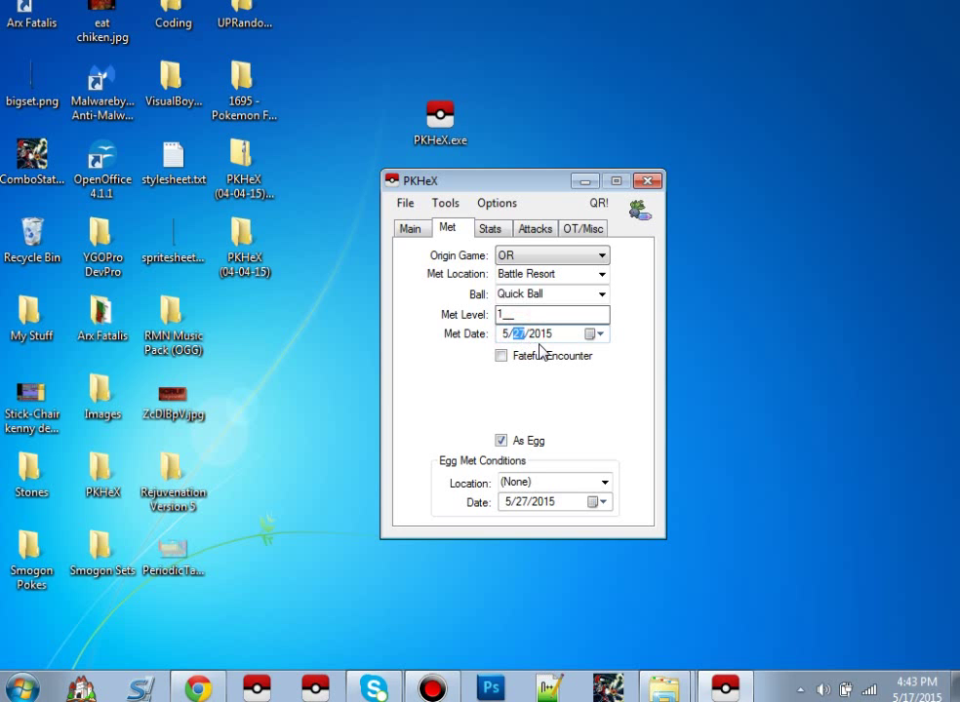
type("17")
left_click(520, 501)
type("1")
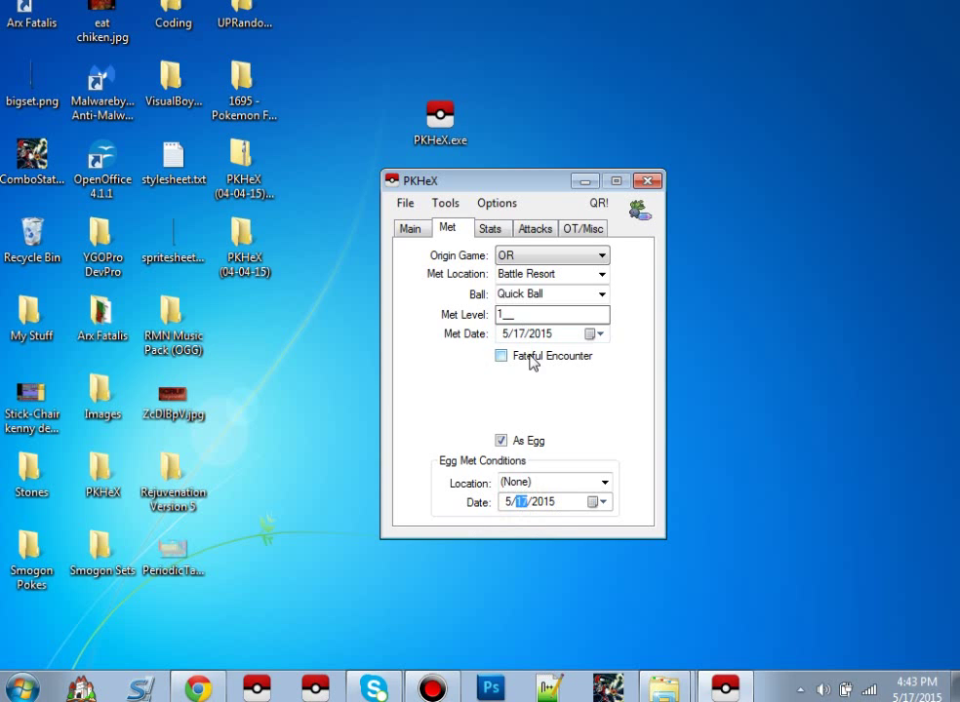
Turn the Fateful Encounter option on and back off
left_click(580, 374)
left_click(546, 345)
left_click(543, 355)
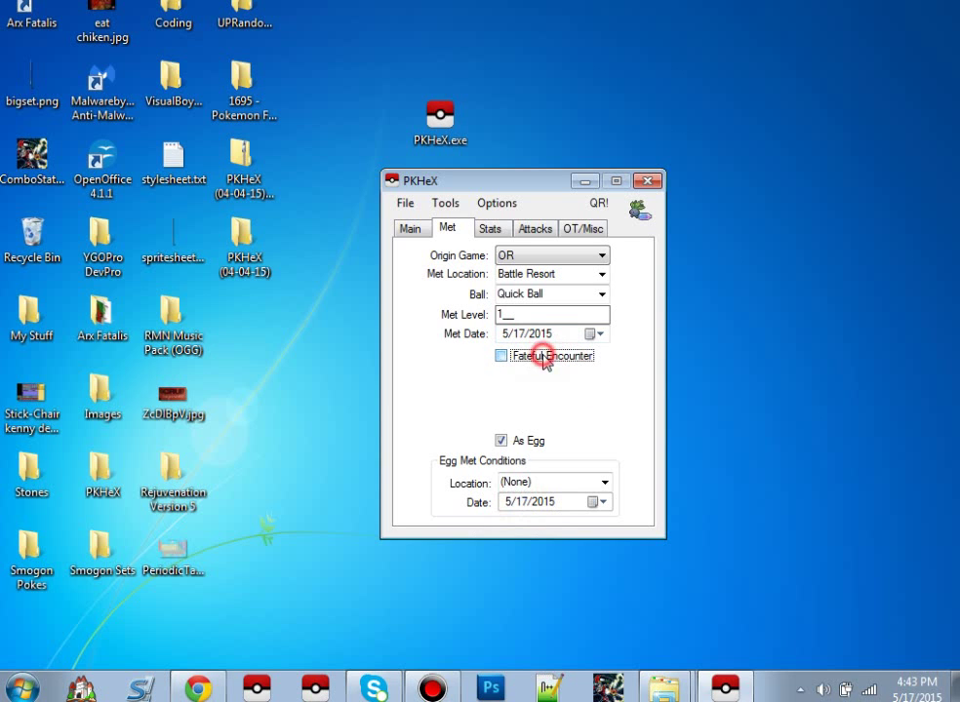
left_click(543, 356)
Re-mark the Oddish as obtained as an egg, with egg location Day Care helpers and egg date 5/17/2015
left_click(501, 442)
left_click(501, 442)
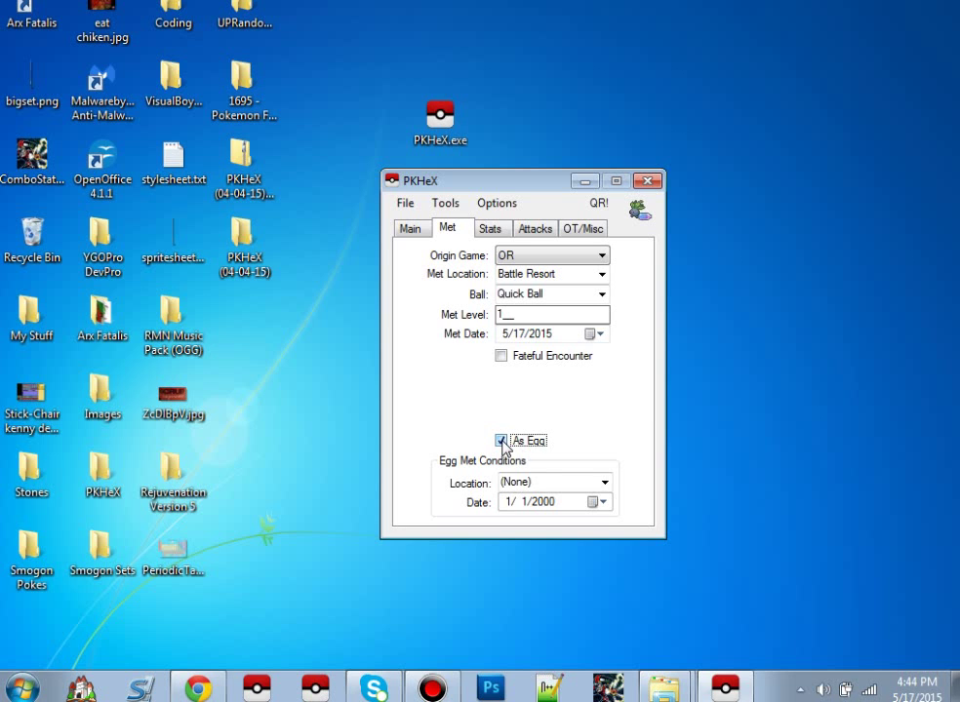
left_click(511, 482)
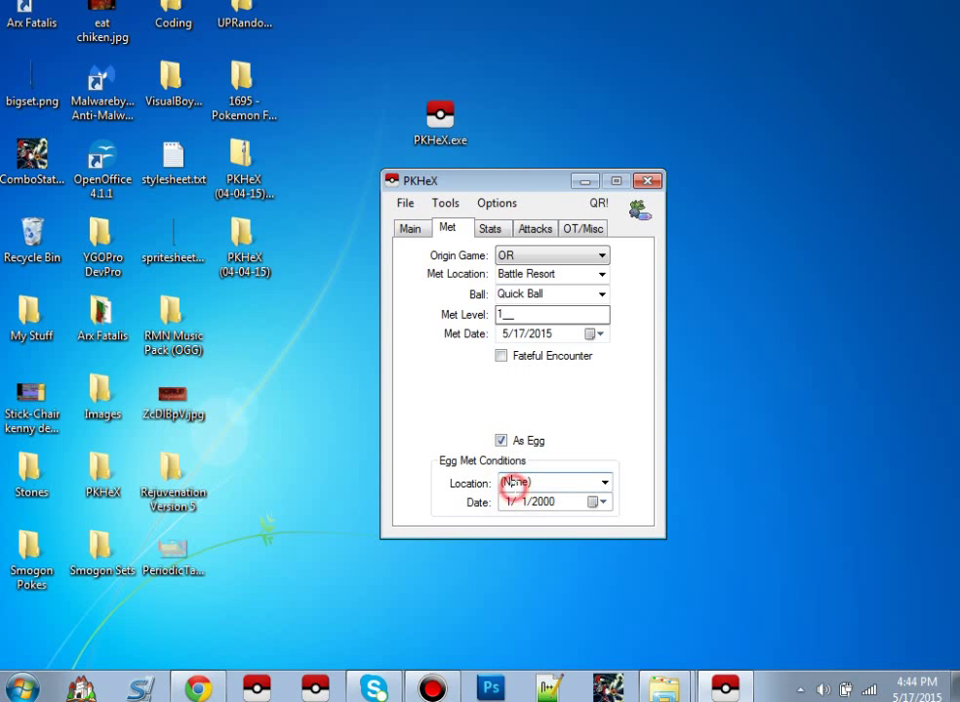
type("day Care helpers")
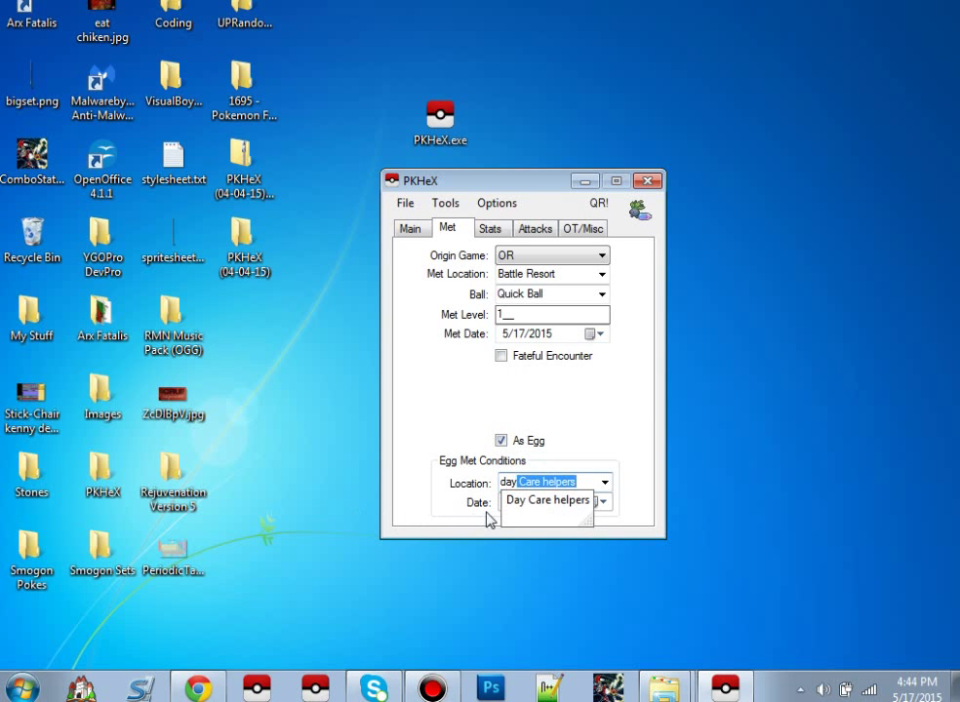
left_click(514, 506)
key("Tab")
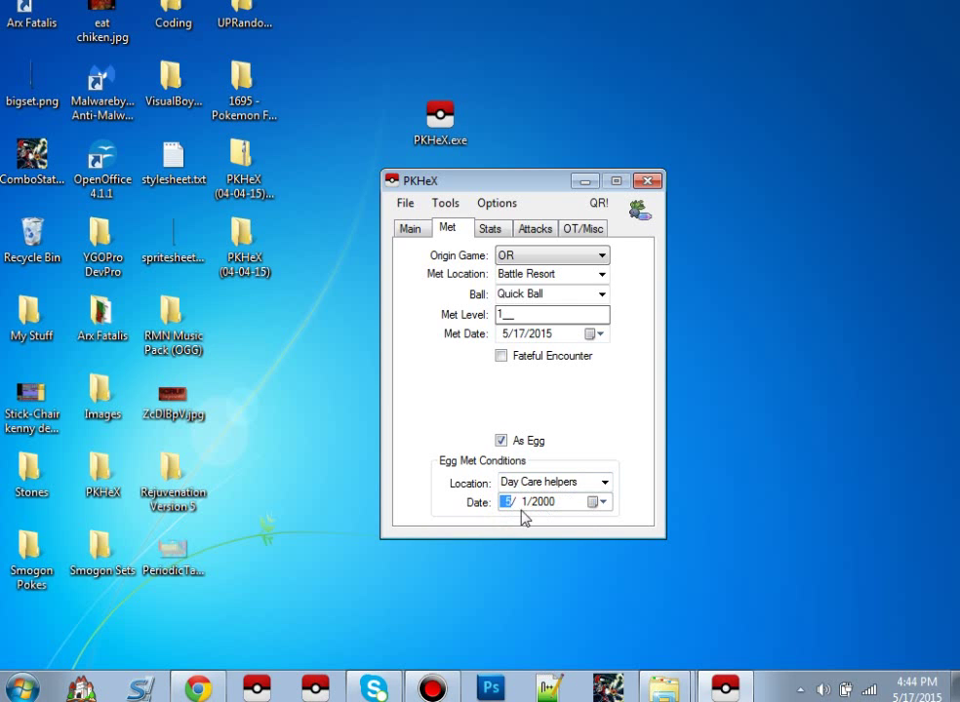
type("5/17/")
type("2015")
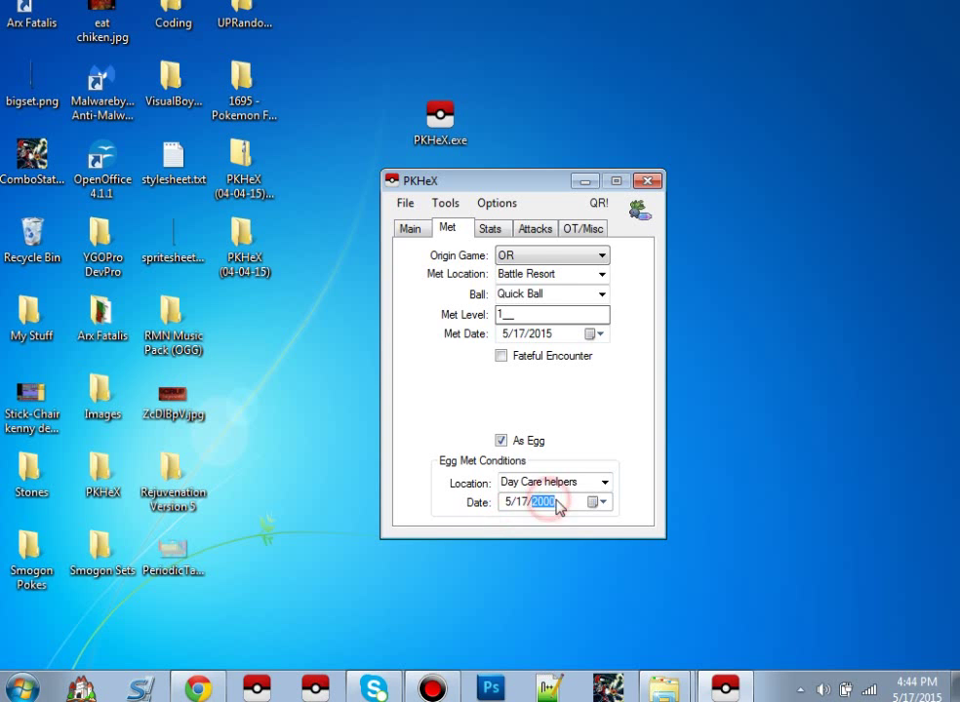
Set the Oddish's HP, Atk, Def, SpA, SpD and Spe IVs all to 31
left_click(506, 234)
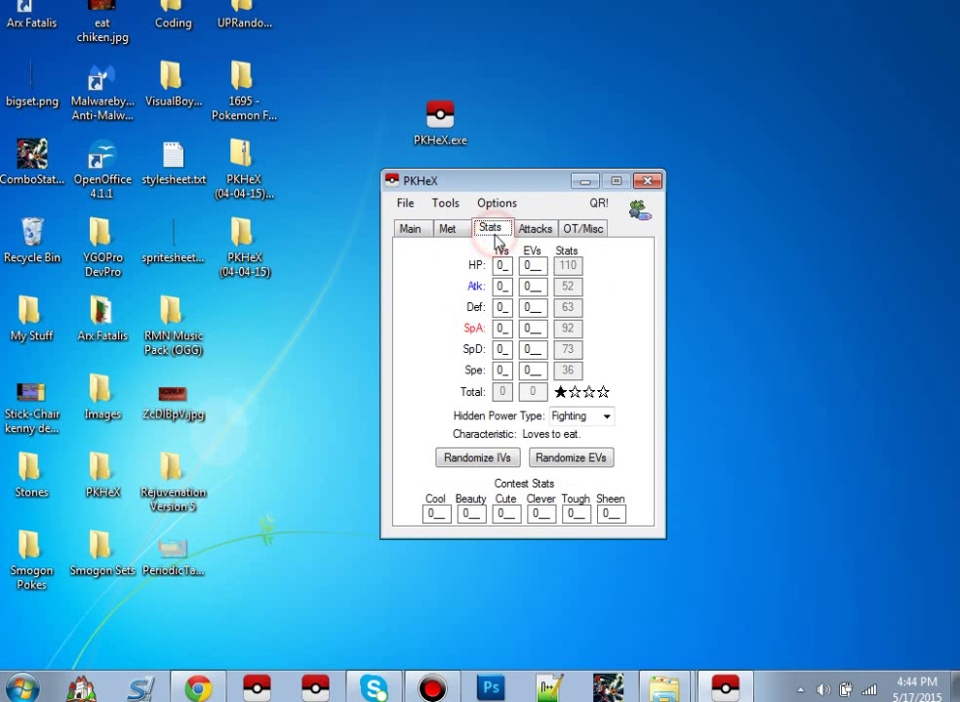
left_click(452, 226)
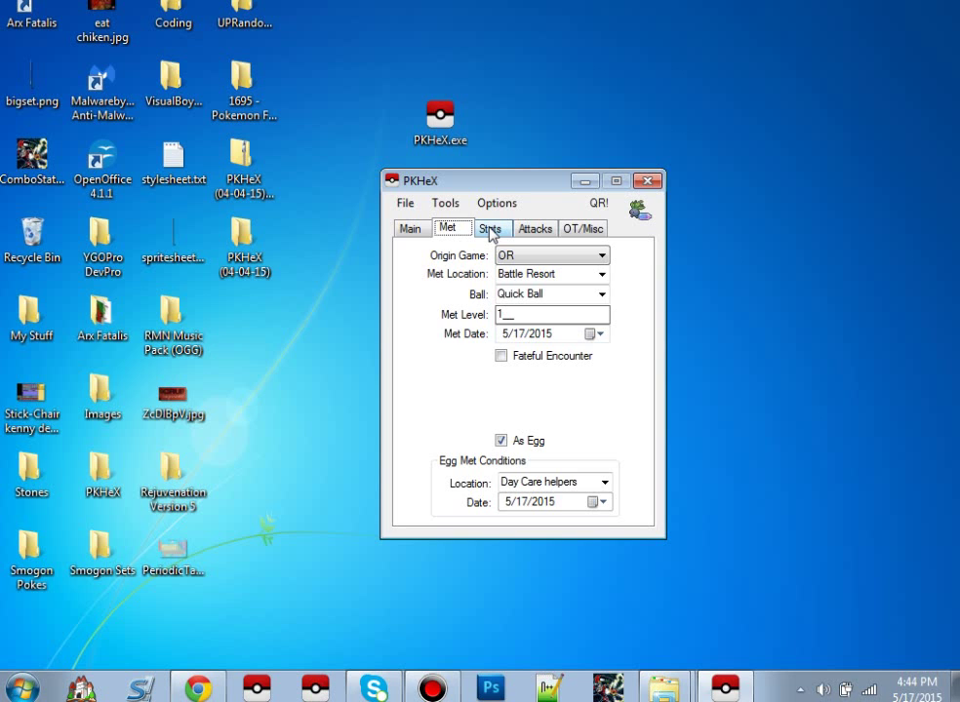
left_click(491, 230)
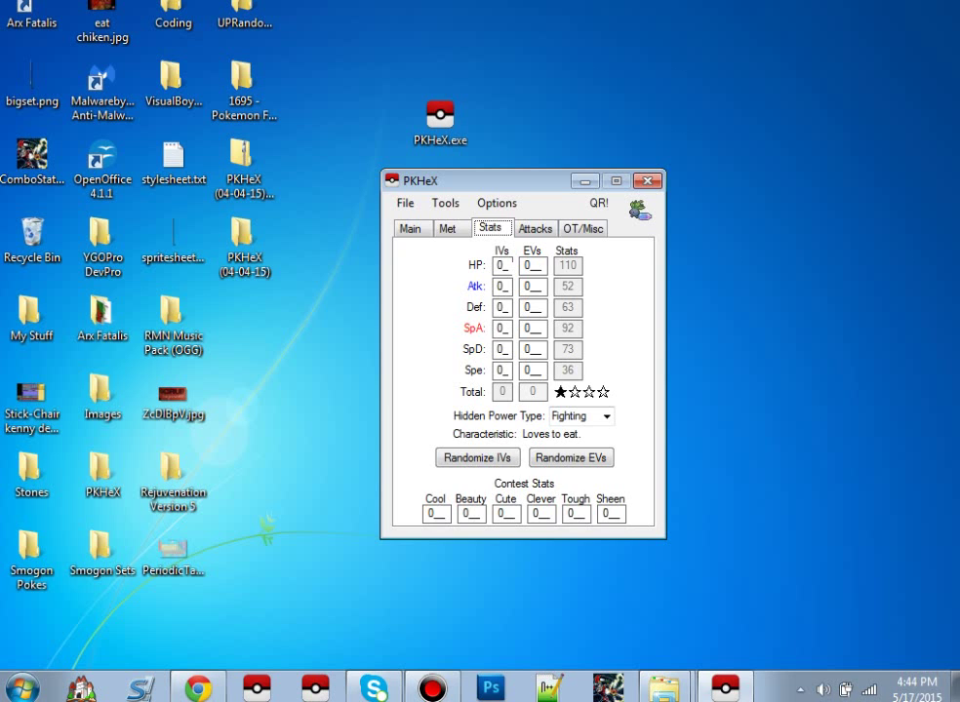
double_click(501, 264)
type("31")
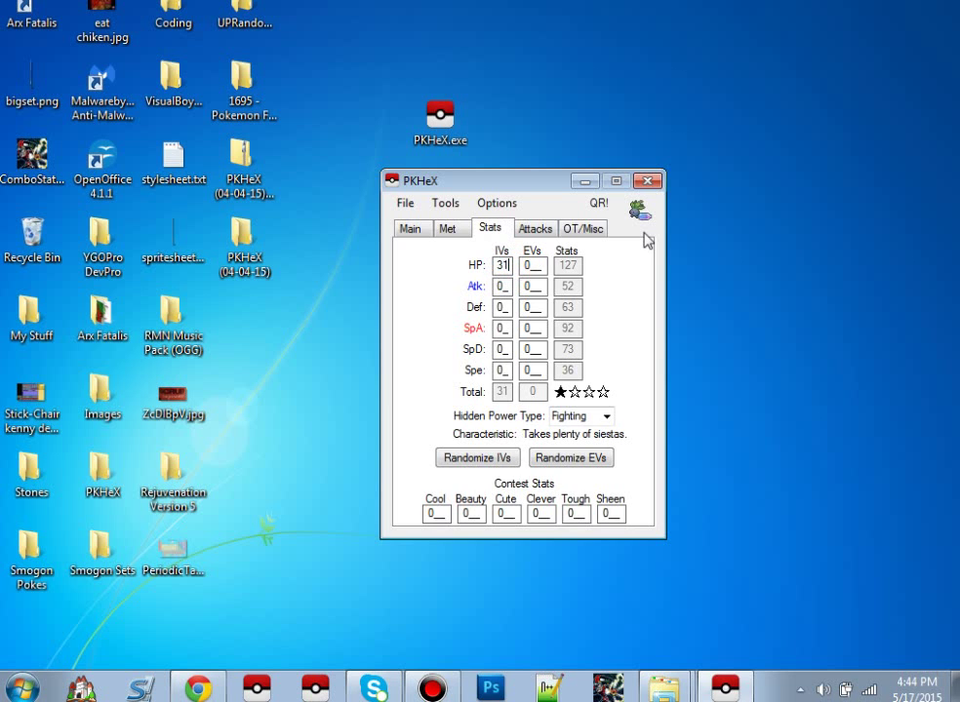
double_click(501, 286)
type("31")
left_click(504, 304)
type("31")
left_click(503, 328)
type("31")
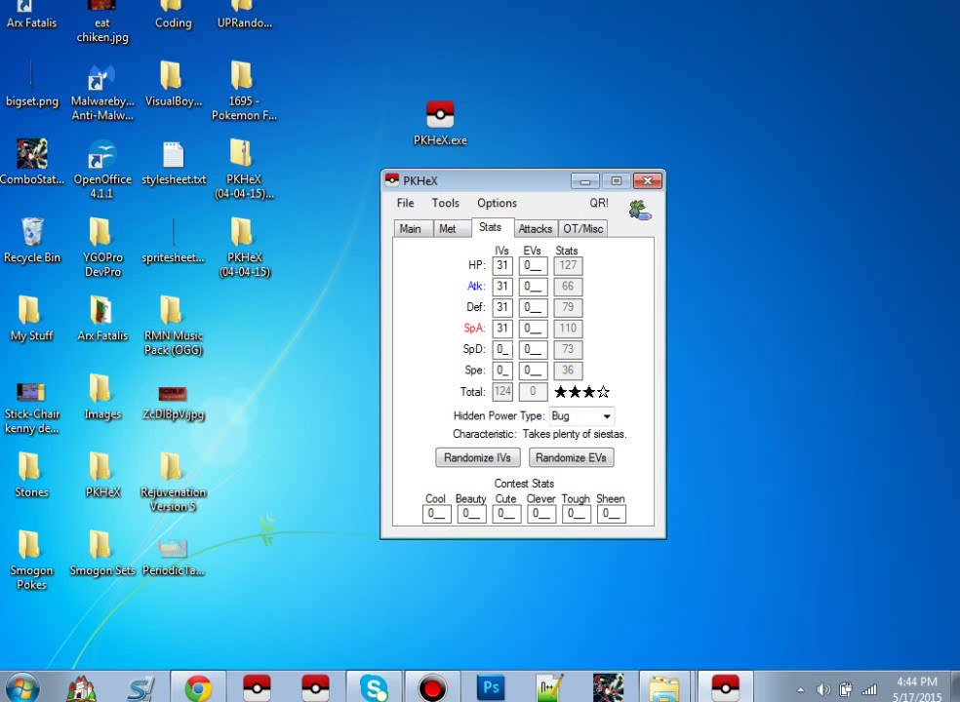
left_click(503, 350)
type("31")
left_click(502, 370)
type("31")
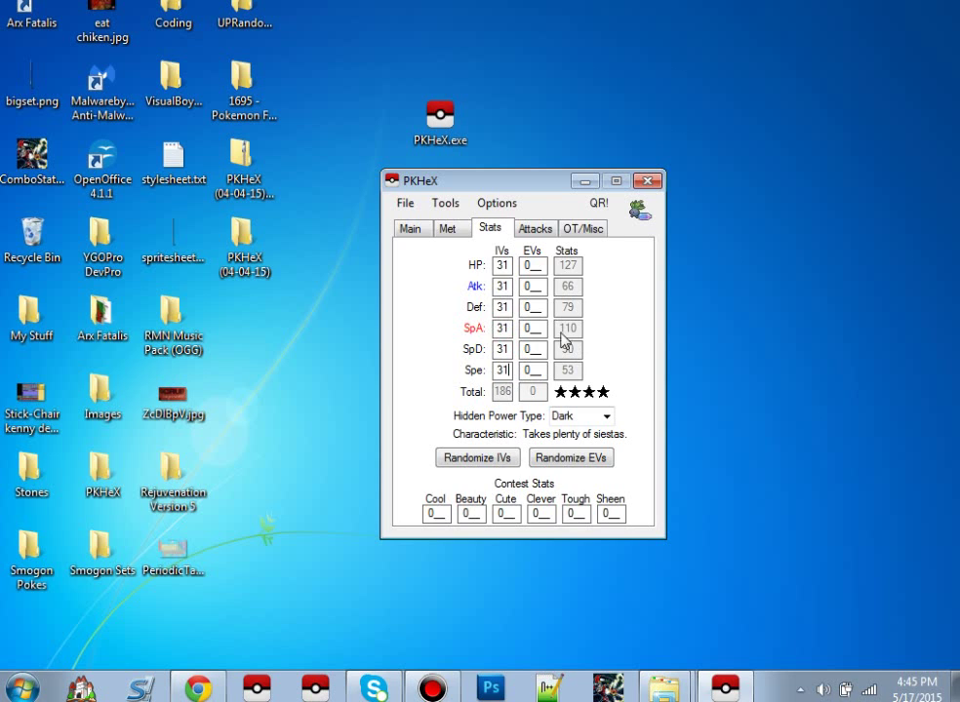
Try Atk and Spe IVs of 30, and return both to 31
left_click(502, 286)
type("30")
left_click(505, 370)
type("30")
left_click(507, 284)
key("BackSpace")
type("1")
left_click_drag(508, 371, 467, 371)
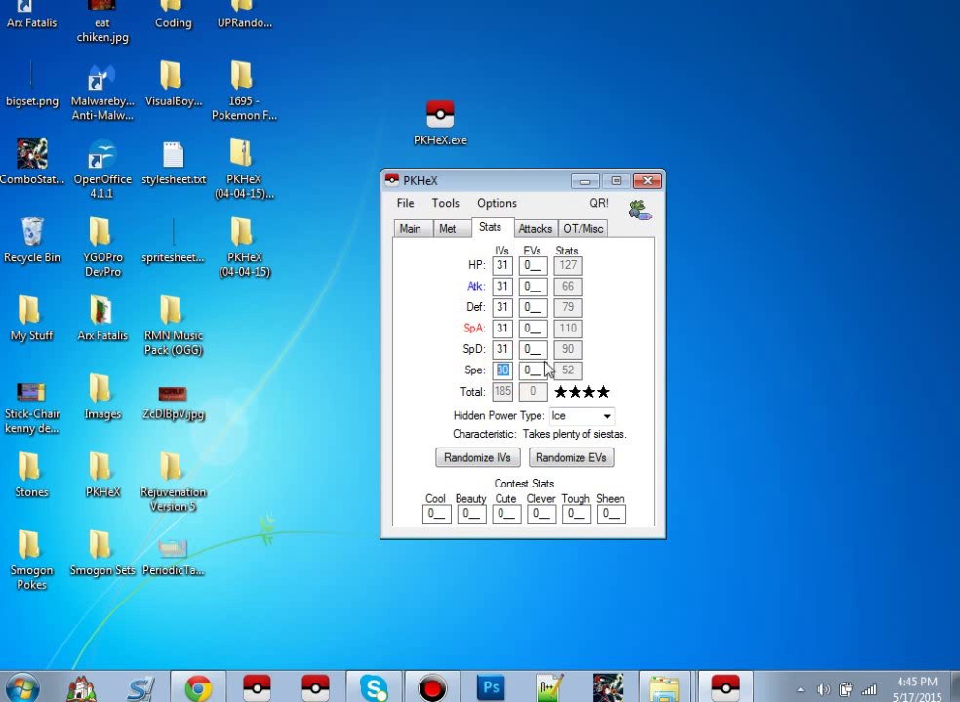
left_click(498, 342)
left_click(509, 370)
key("BackSpace")
type("1")
left_click(506, 264)
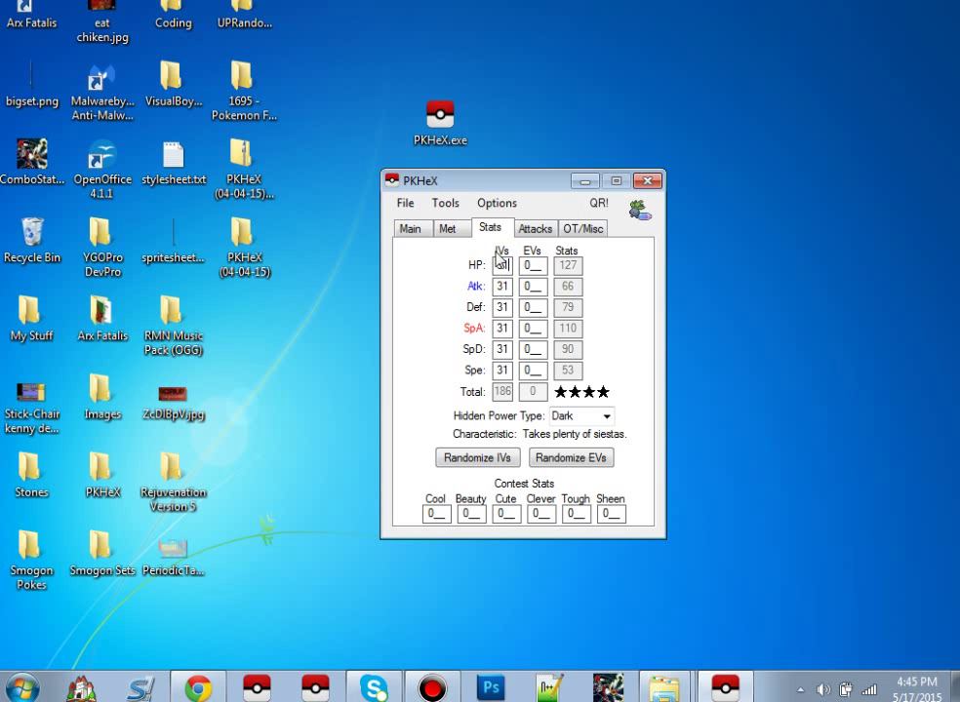
left_click(501, 323)
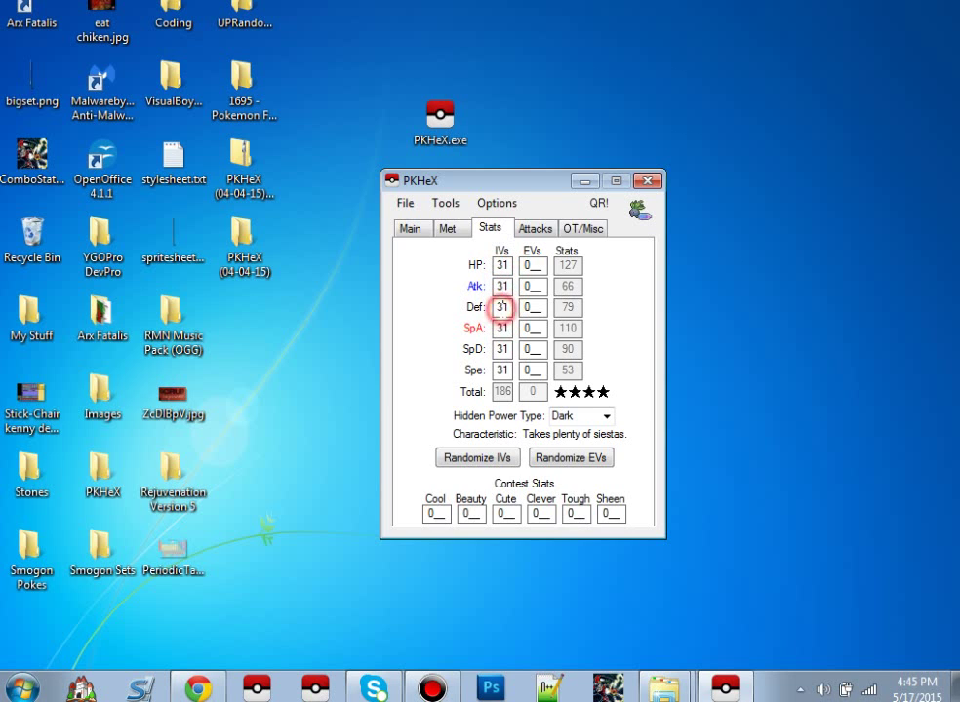
double_click(501, 328)
left_click(536, 296)
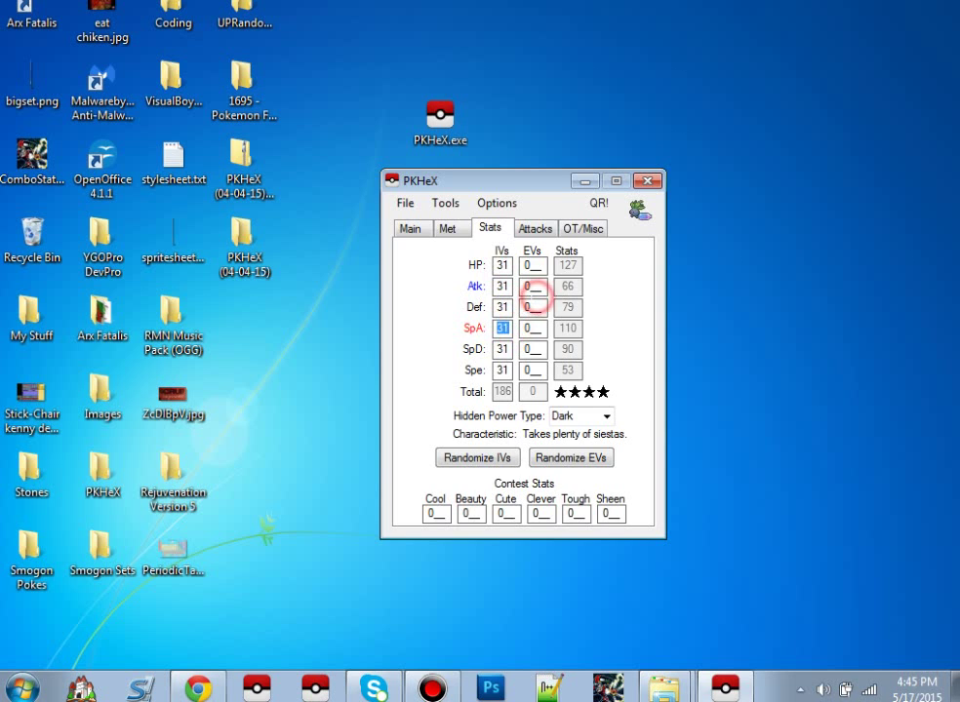
left_click(503, 332)
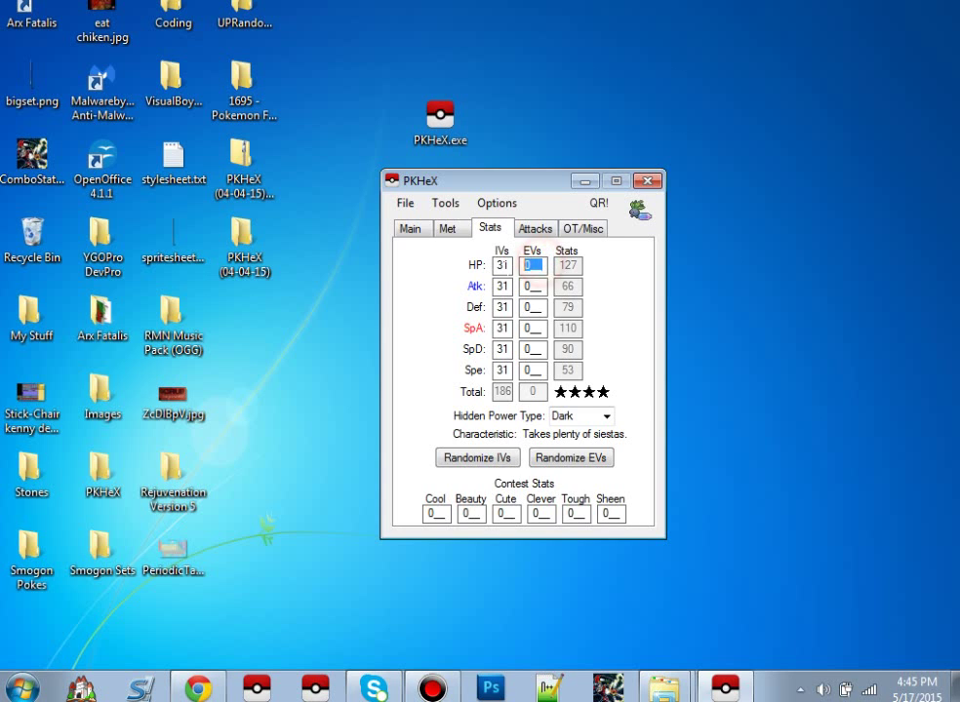
Assign the Oddish EVs of 252 in HP, 252 in SpA and 4 in SpD
left_click(530, 265)
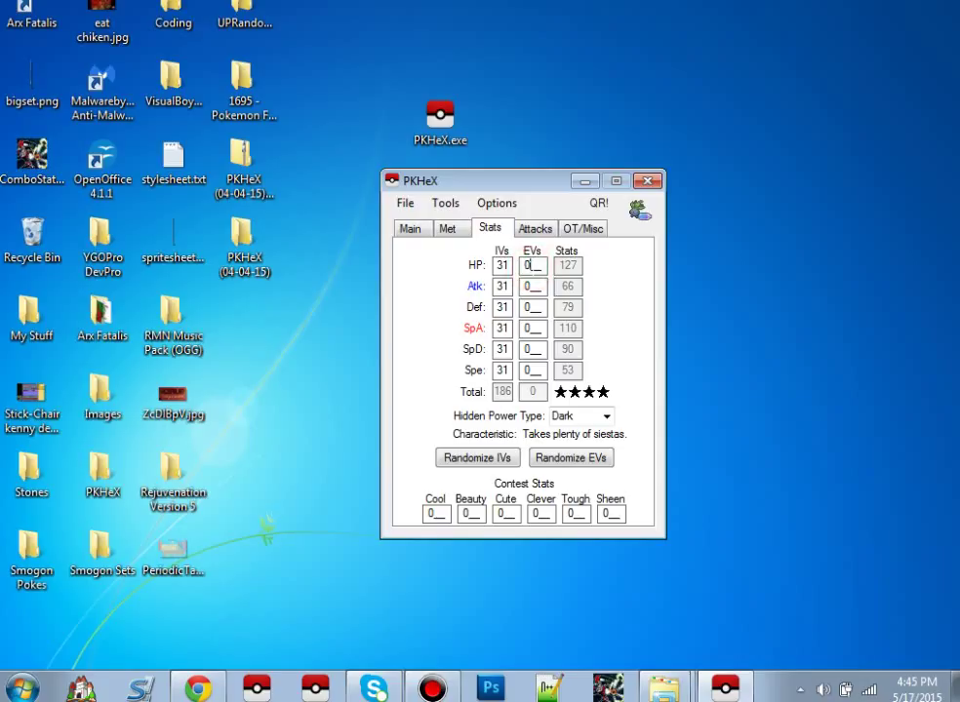
key("BackSpace")
type("252")
key("BackSpace")
key("BackSpace")
key("BackSpace")
double_click(531, 328)
type("252")
left_click(532, 264)
type("252")
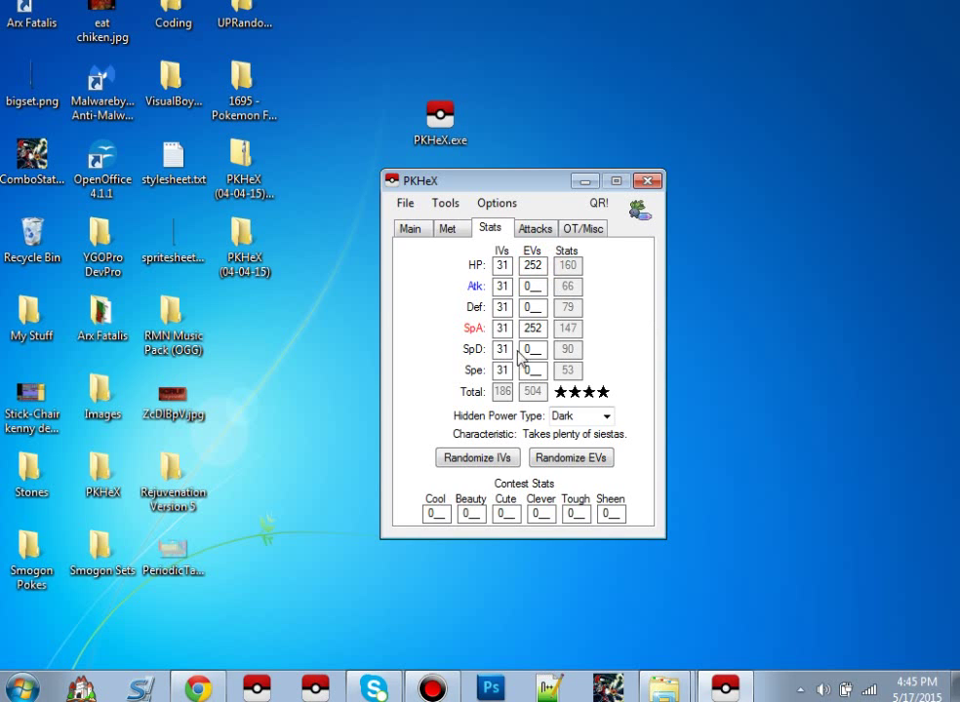
left_click(527, 348)
left_click_drag(540, 349, 404, 375)
type("4")
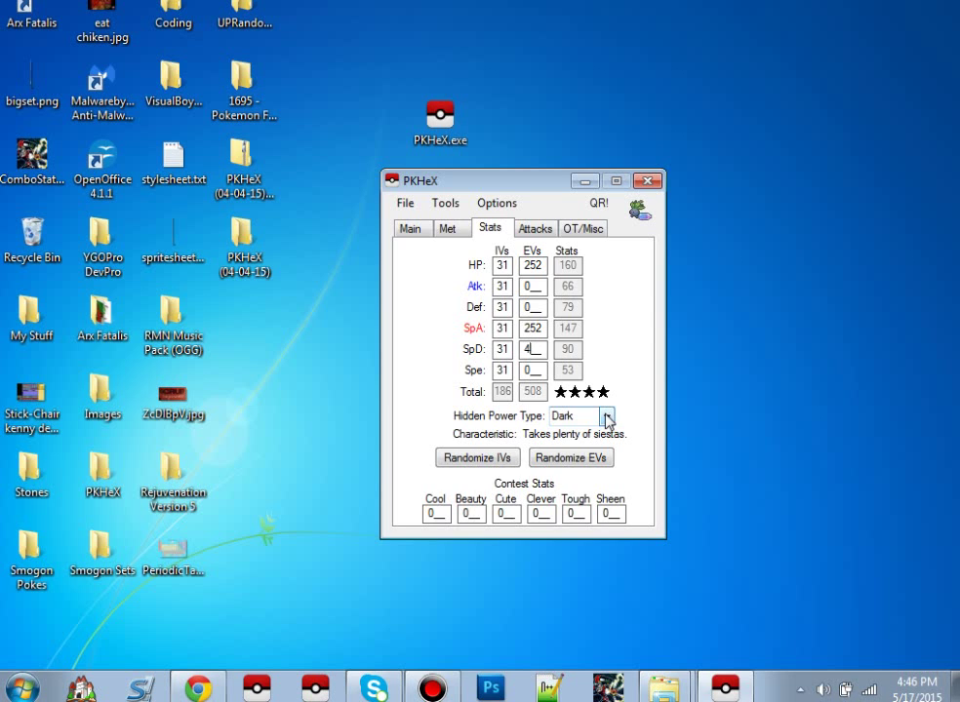
Switch the Hidden Power type to Ice and back to Dark
left_click(599, 415)
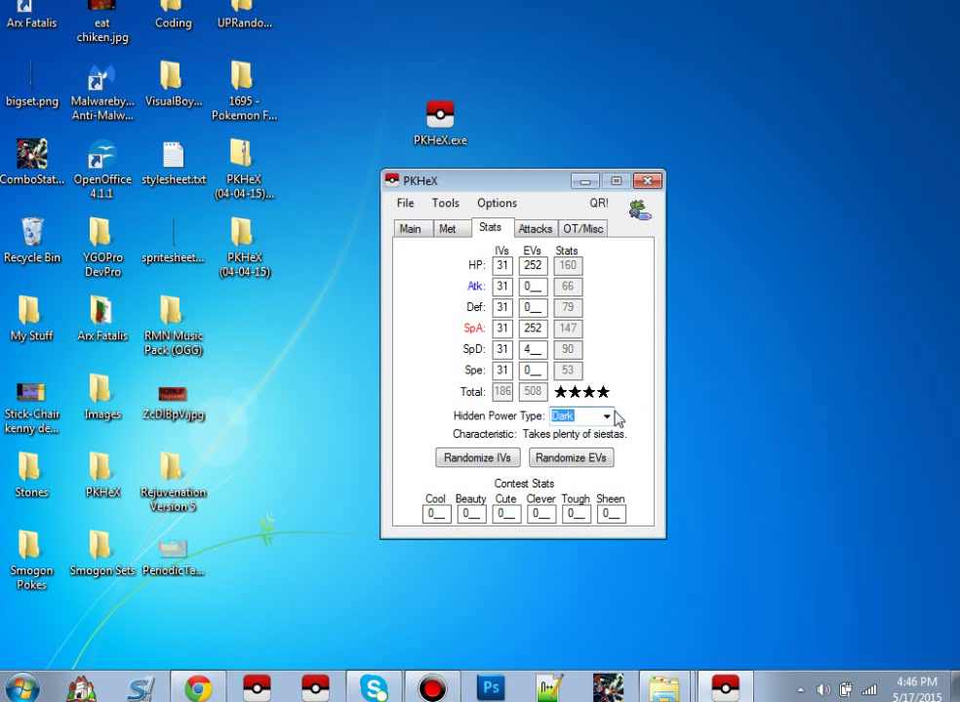
left_click(607, 417)
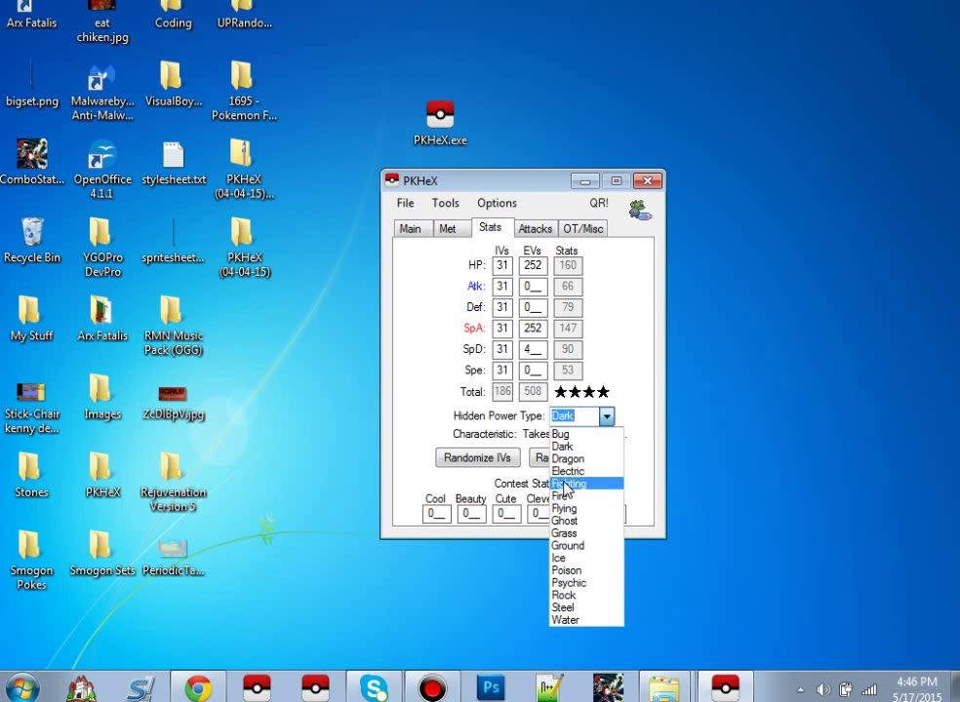
left_click(564, 558)
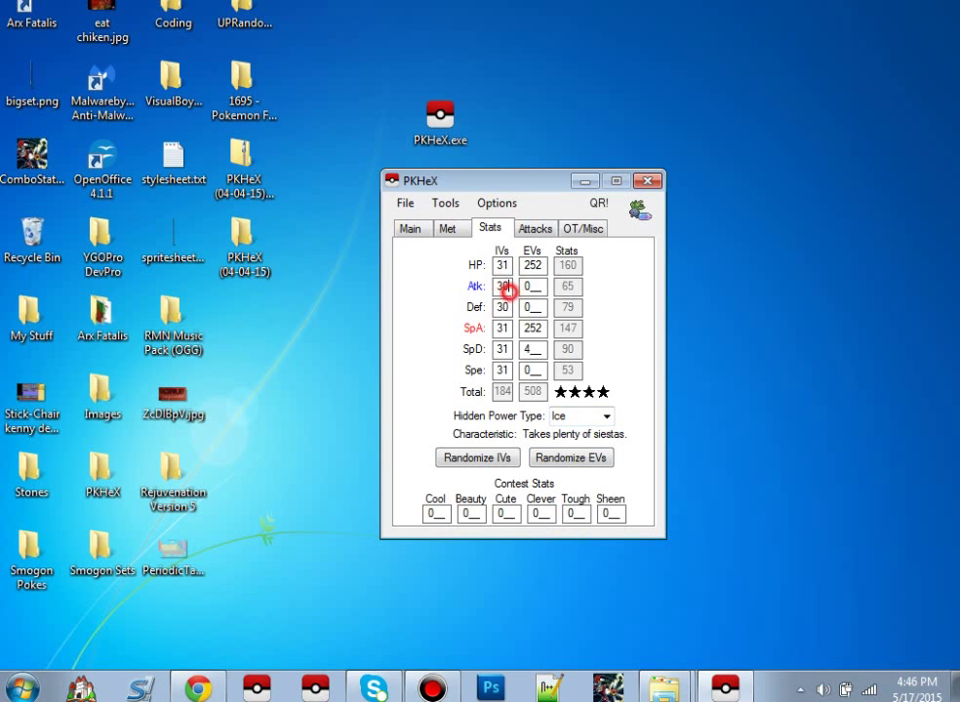
left_click(605, 418)
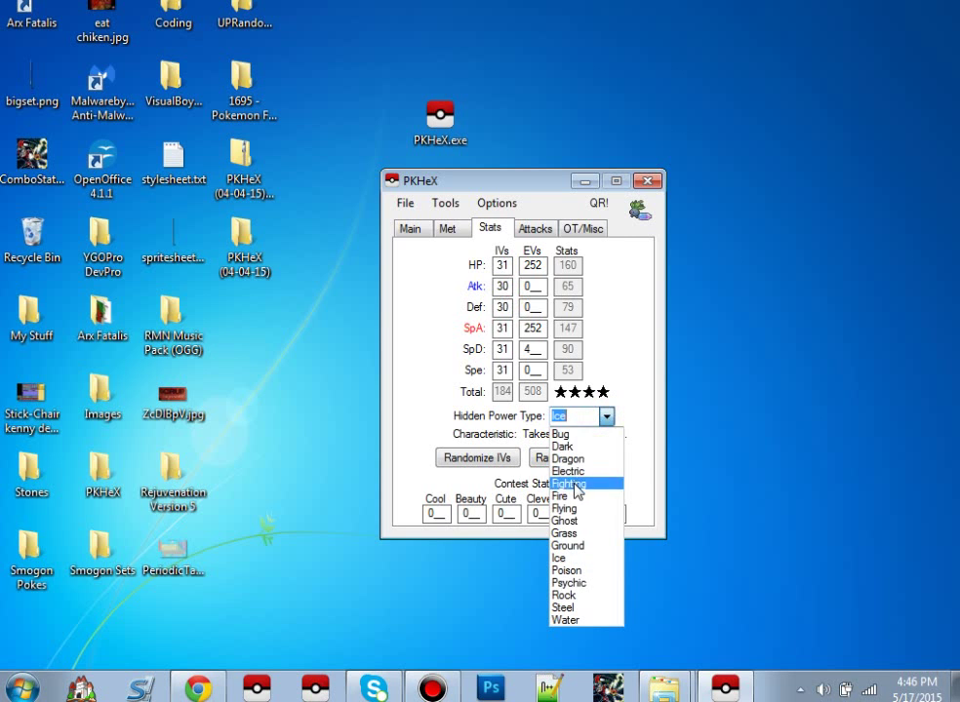
left_click(566, 447)
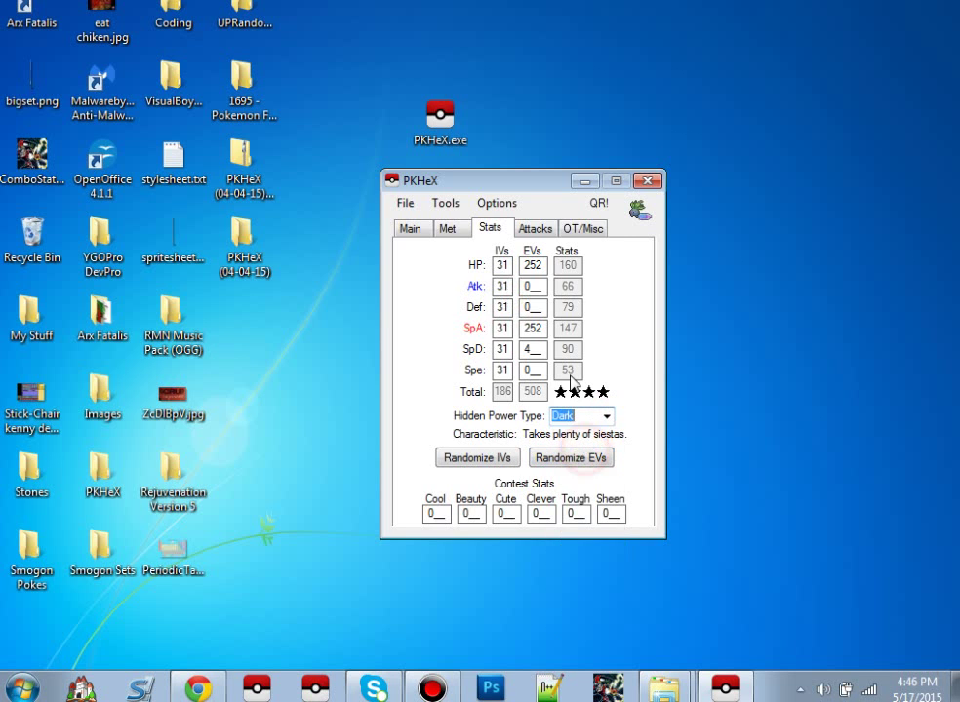
left_click(633, 427)
left_click(592, 417)
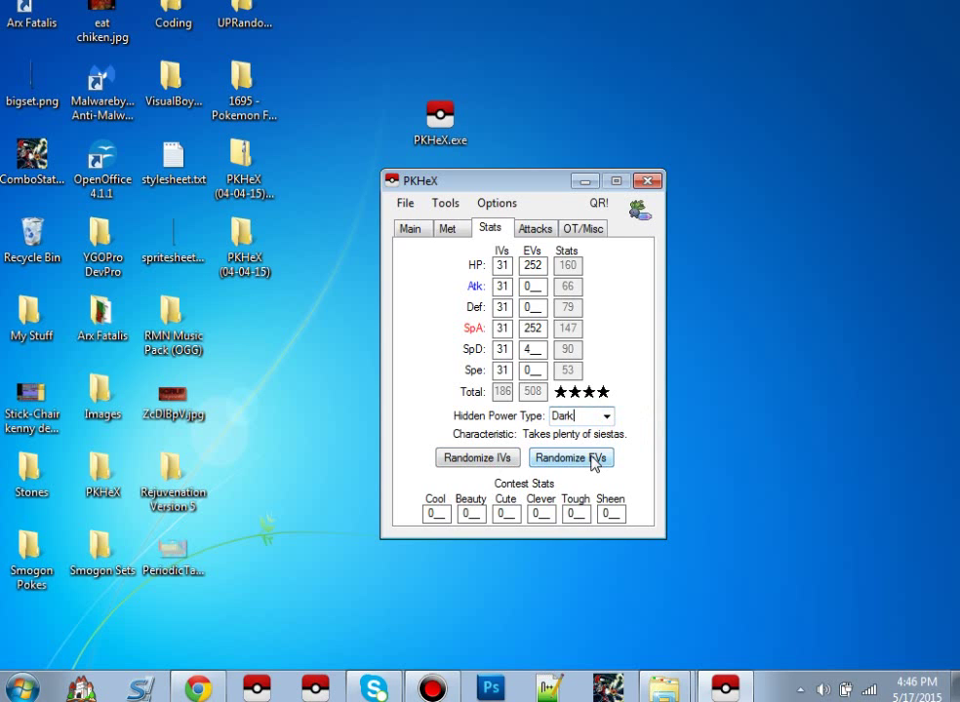
Randomize the Oddish's IVs several times in a row
left_click(486, 457)
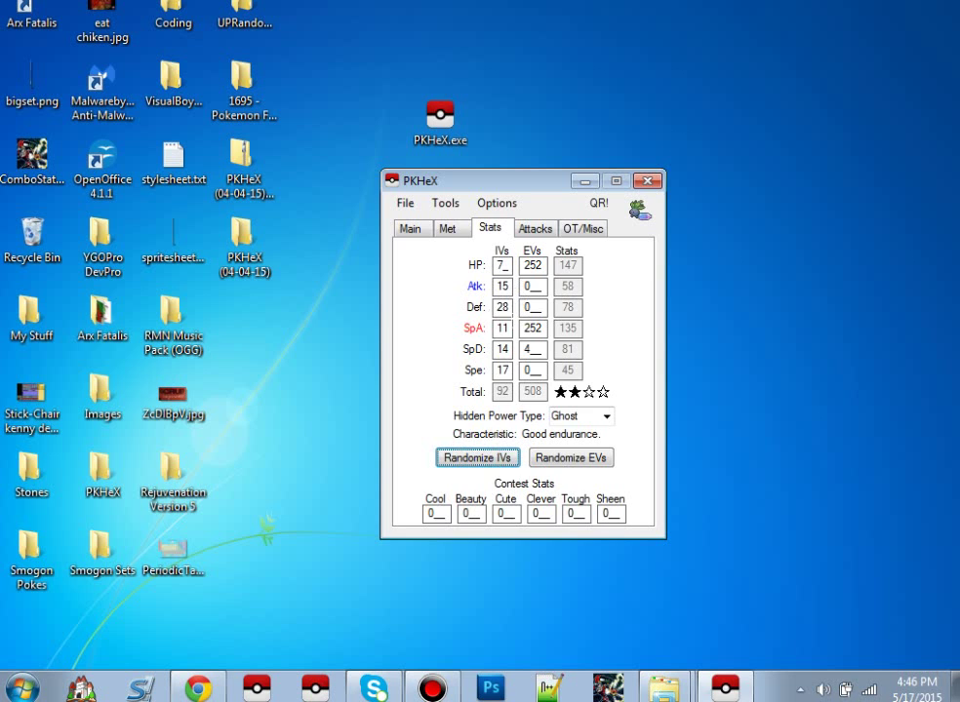
left_click(478, 457)
left_click(477, 456)
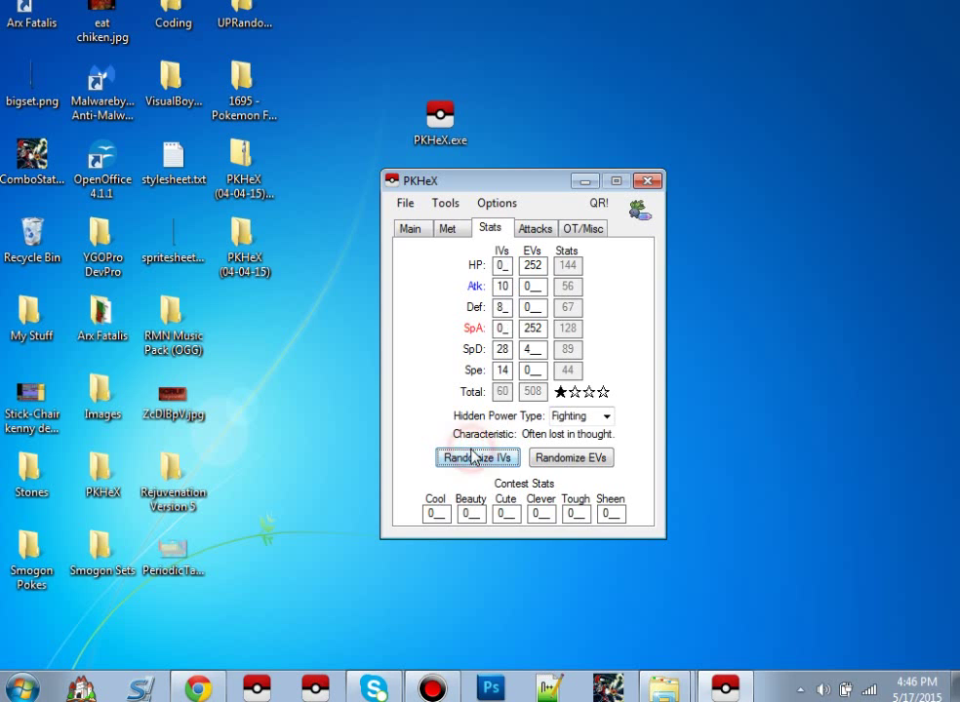
left_click(477, 456)
Replace the randomized IVs with 31 in all six stats
double_click(502, 264)
type("31")
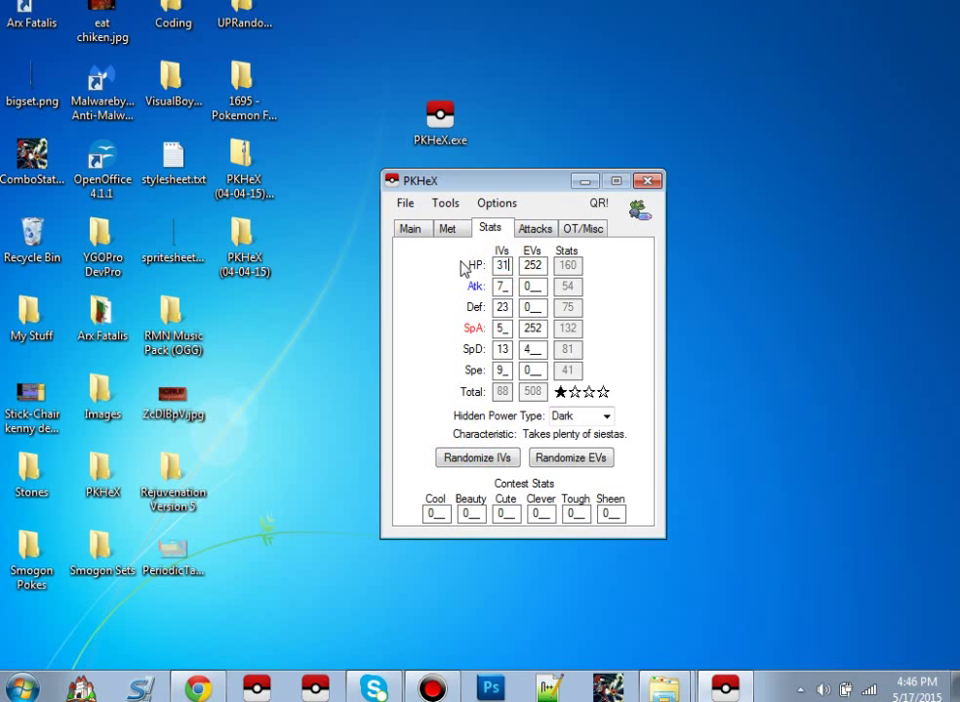
double_click(502, 286)
type("31")
double_click(501, 306)
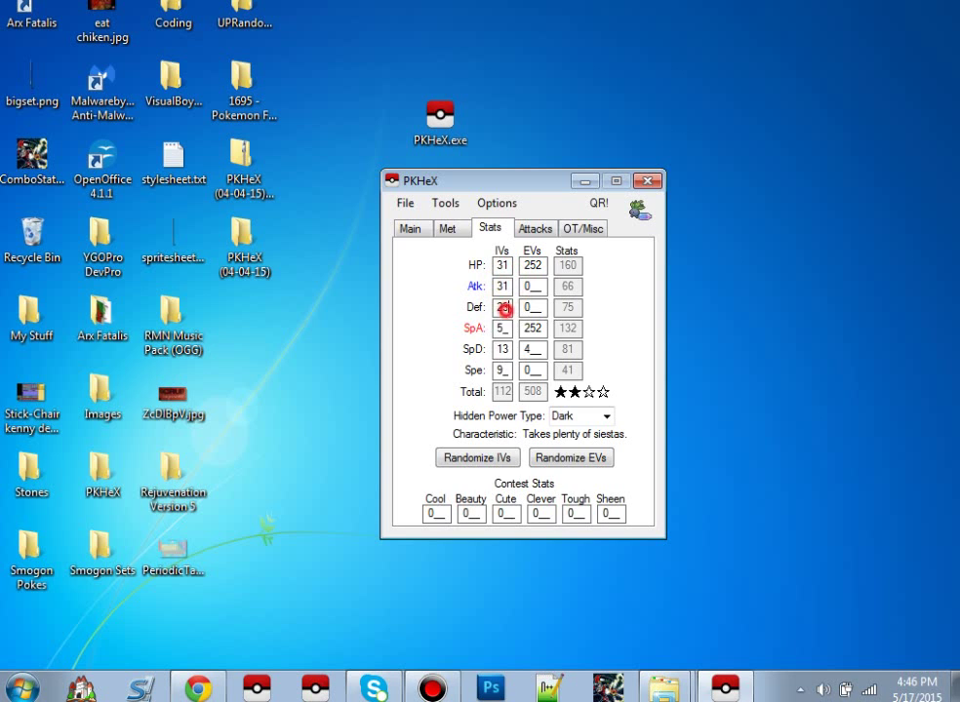
type("31")
double_click(503, 327)
type("31")
double_click(503, 349)
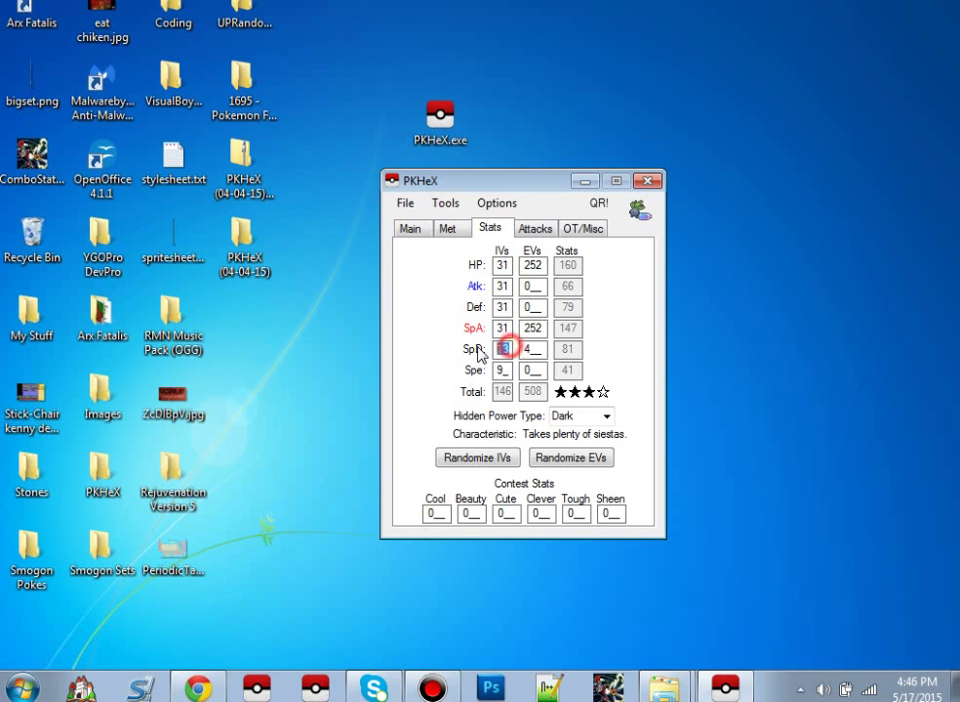
type("31")
double_click(503, 370)
type("31")
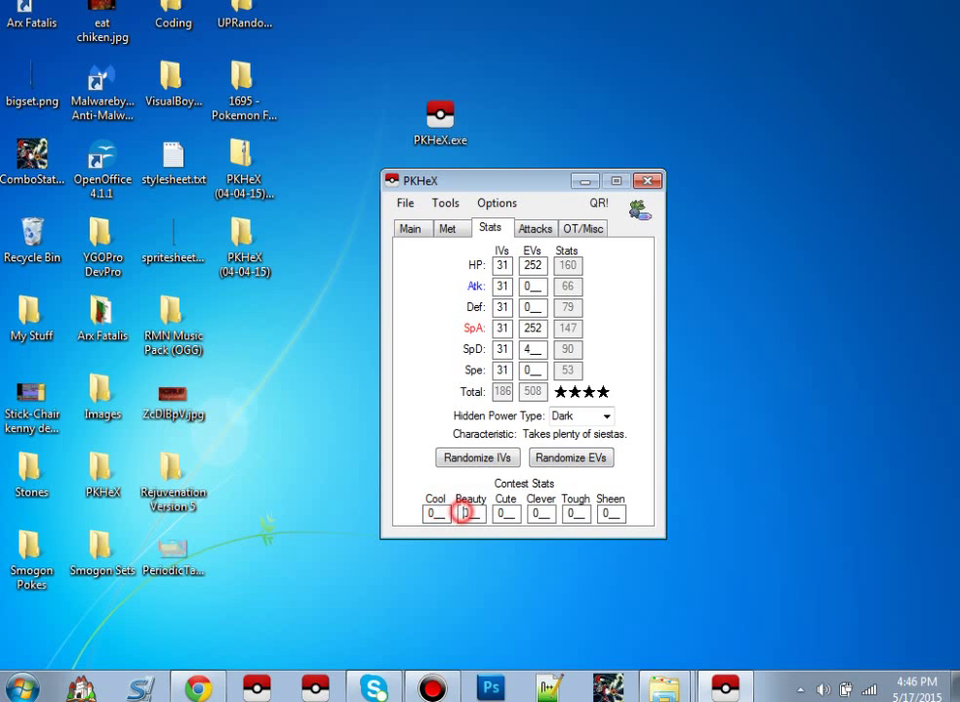
Go through the contest stats and set the Cool value to 252
left_click(508, 514)
left_click(554, 513)
left_click(587, 513)
left_click(610, 514)
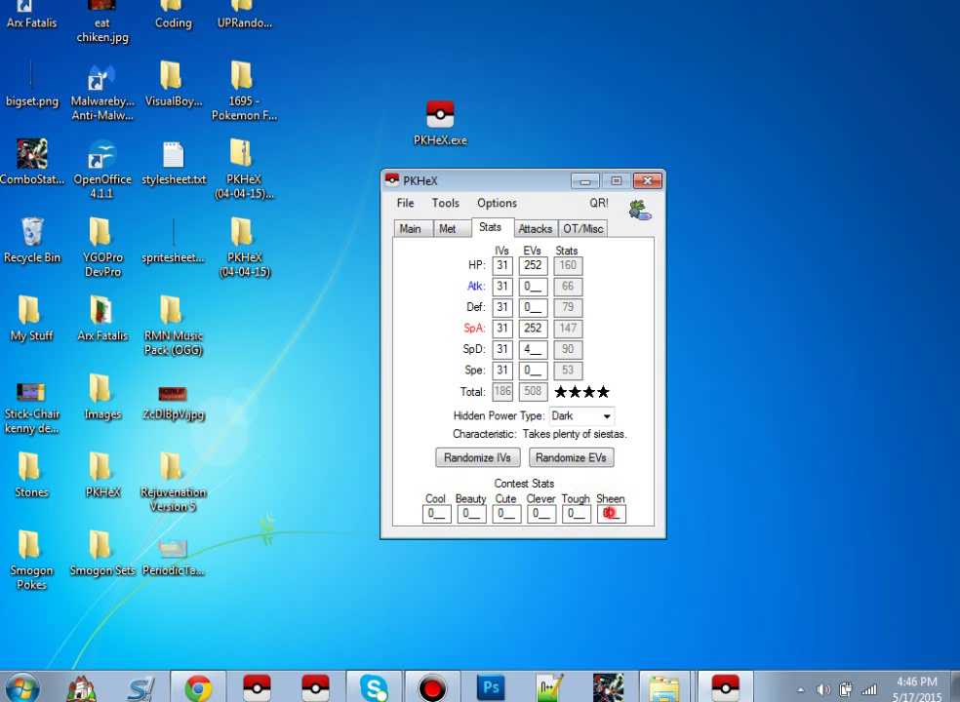
left_click(437, 512)
type("235")
key("BackSpace")
key("BackSpace")
type("52")
Return to PKHeX from the browser and set the Oddish's first current move to Giga Drain
left_click(529, 228)
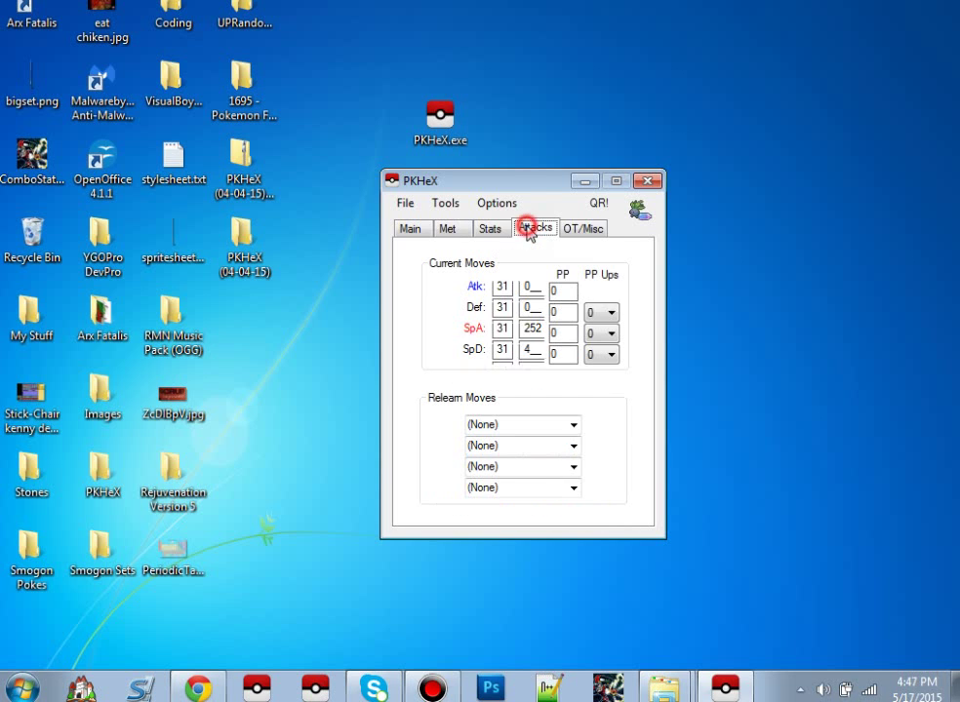
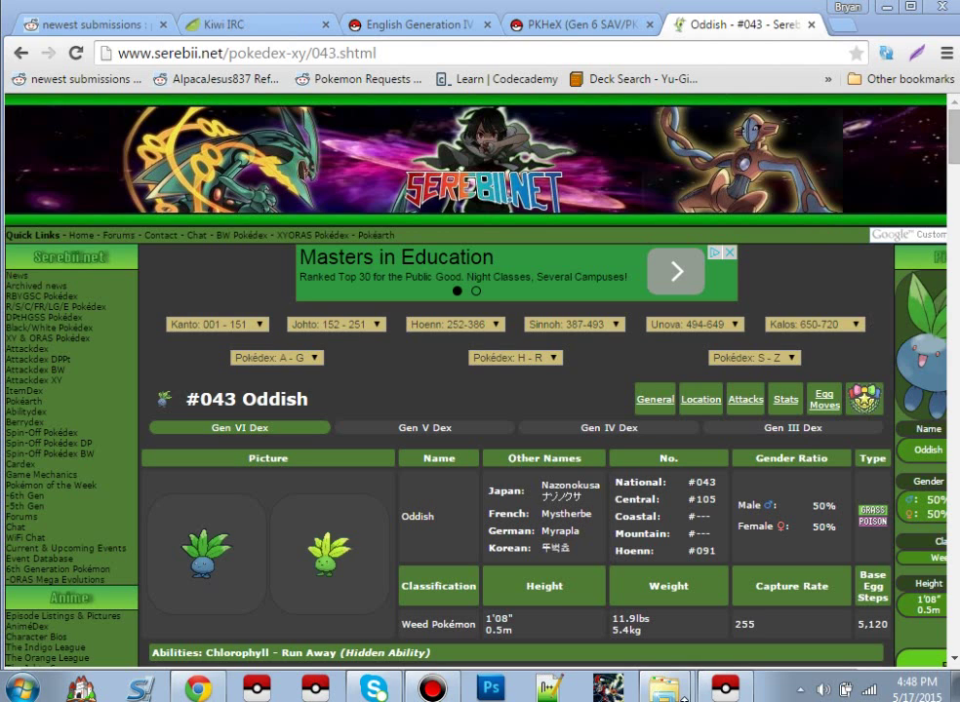
left_click(715, 688)
type("giga Drain")
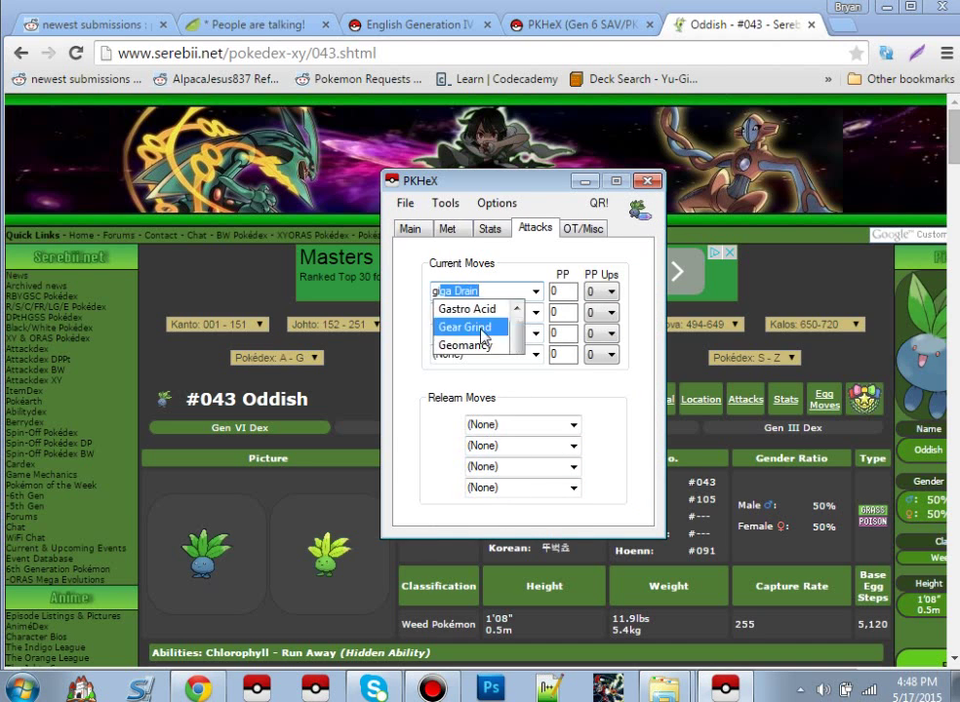
key("Tab")
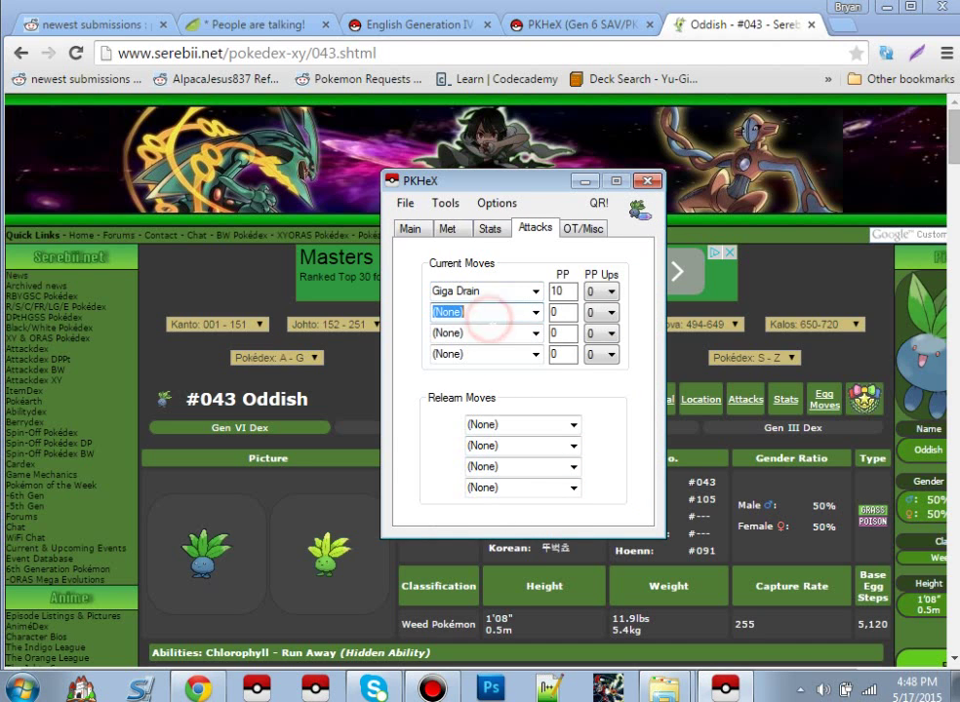
Set the second current move to Petal Dance and the third to Grassy Terrain
type("petal Blizzard")
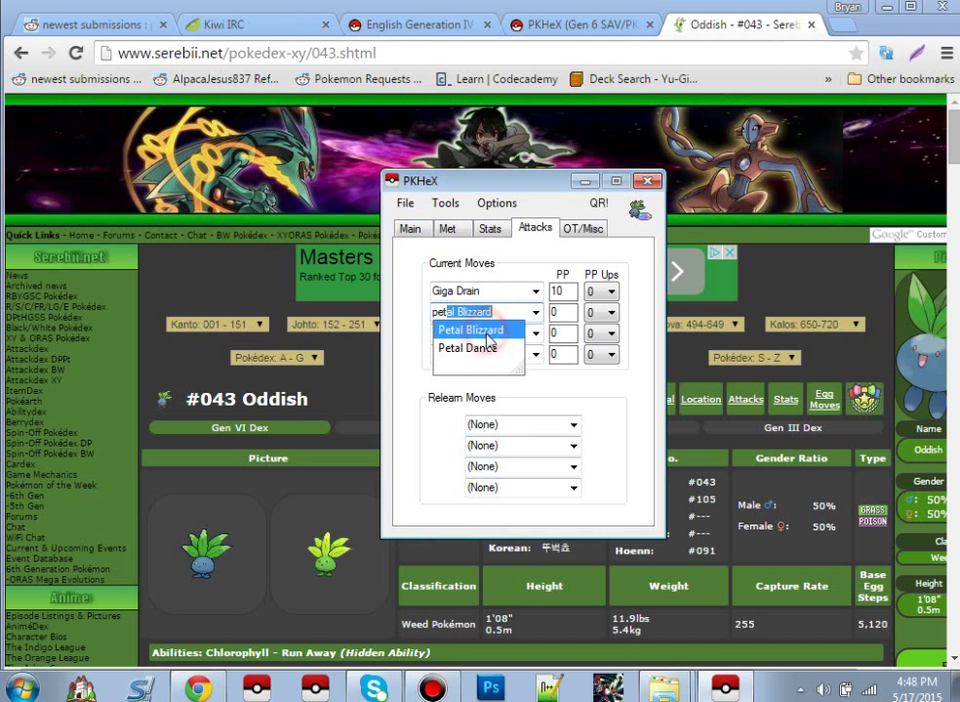
left_click(471, 330)
type("pet")
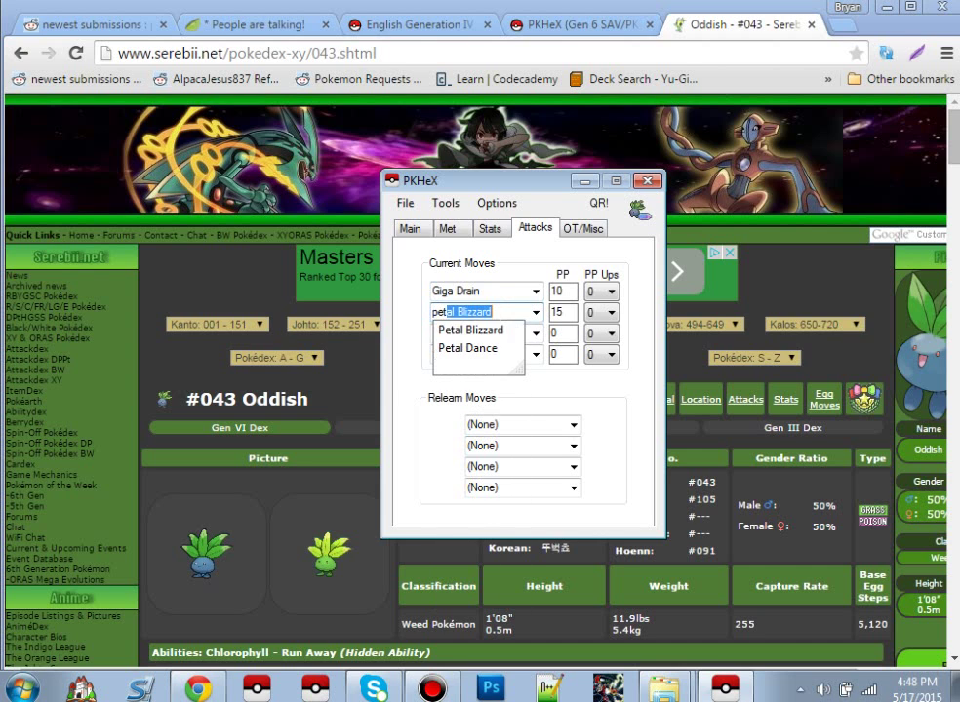
left_click(483, 348)
key("Tab")
type("grass")
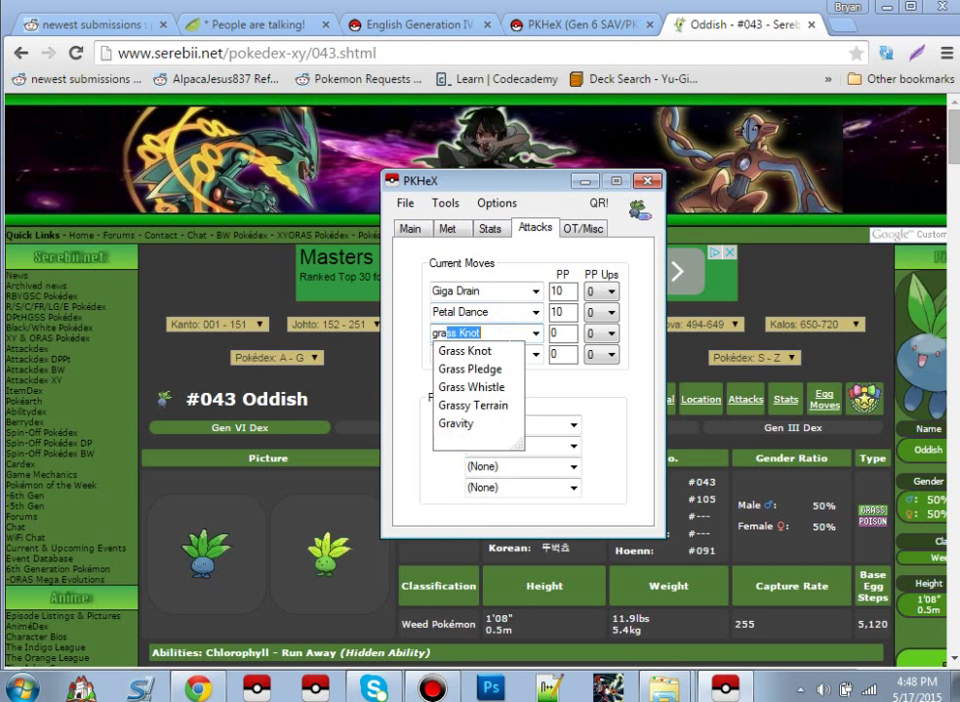
left_click(450, 402)
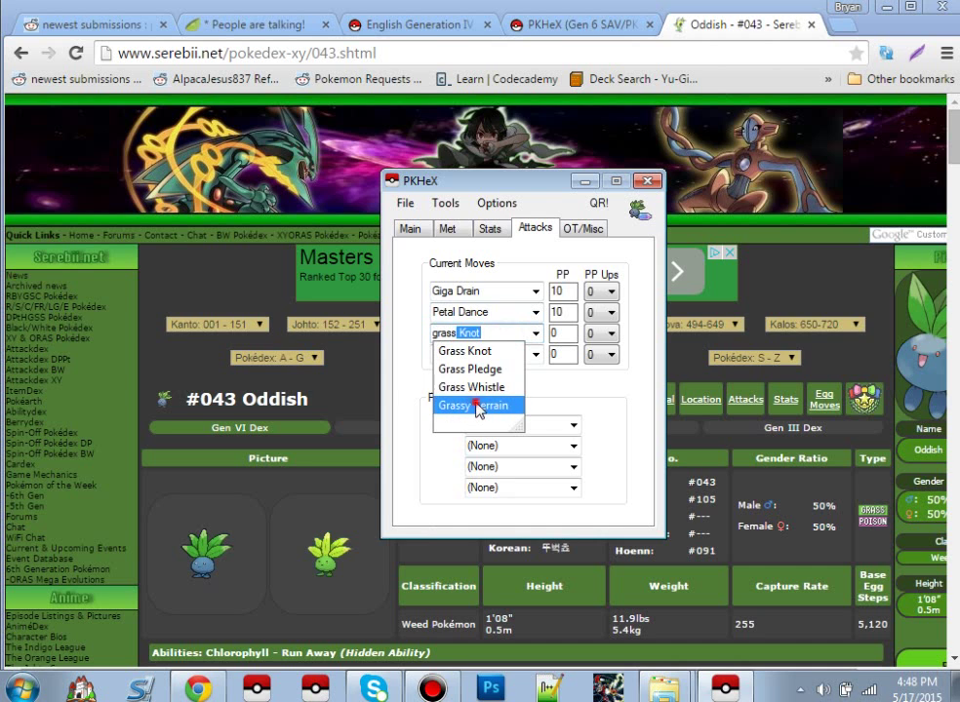
Set the fourth current move to Moonlight and change the third current move to Grassy Terrain
left_click(501, 353)
left_click(501, 357)
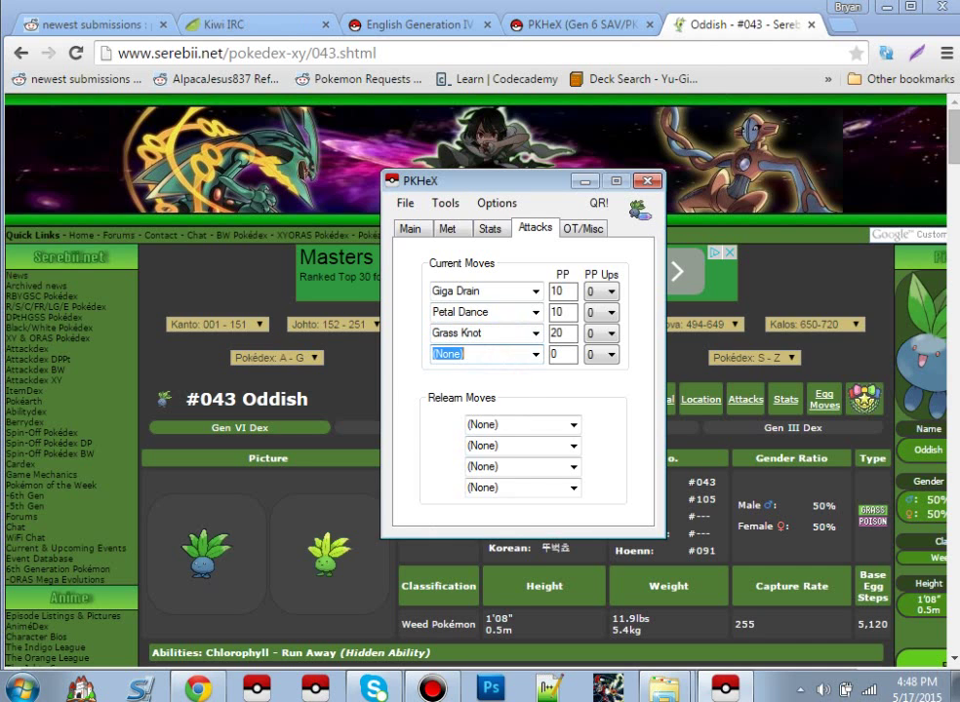
type("moonblast")
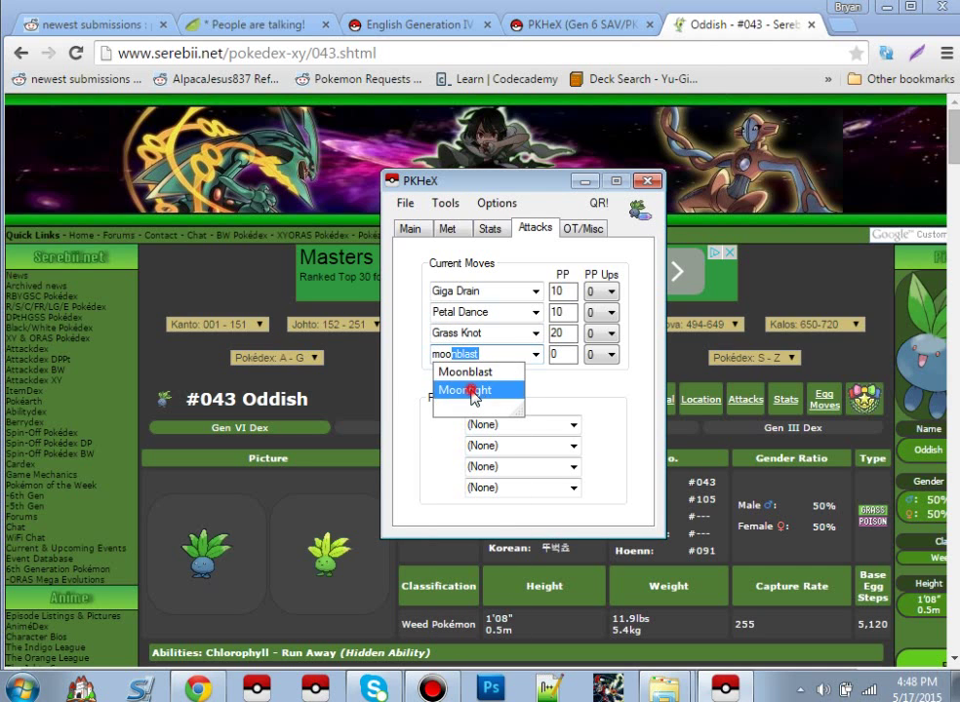
left_click(476, 391)
left_click(436, 333)
type("grass")
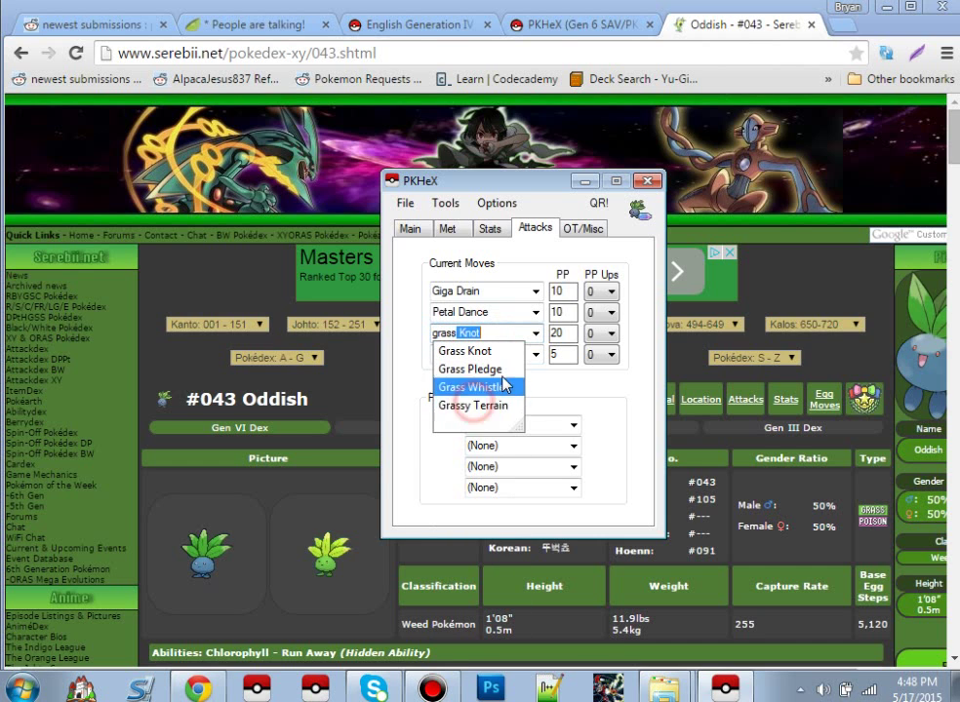
left_click(475, 405)
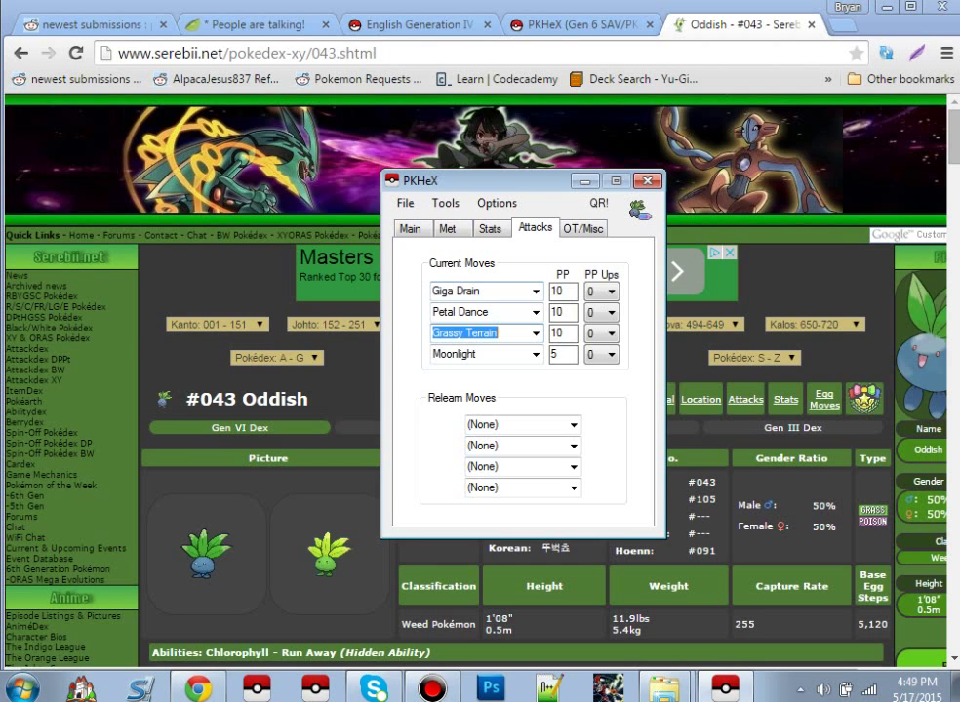
Switch to the browser and search the Serebii Oddish page for "grassy terrain"
left_click(218, 292)
key("ctrl+f")
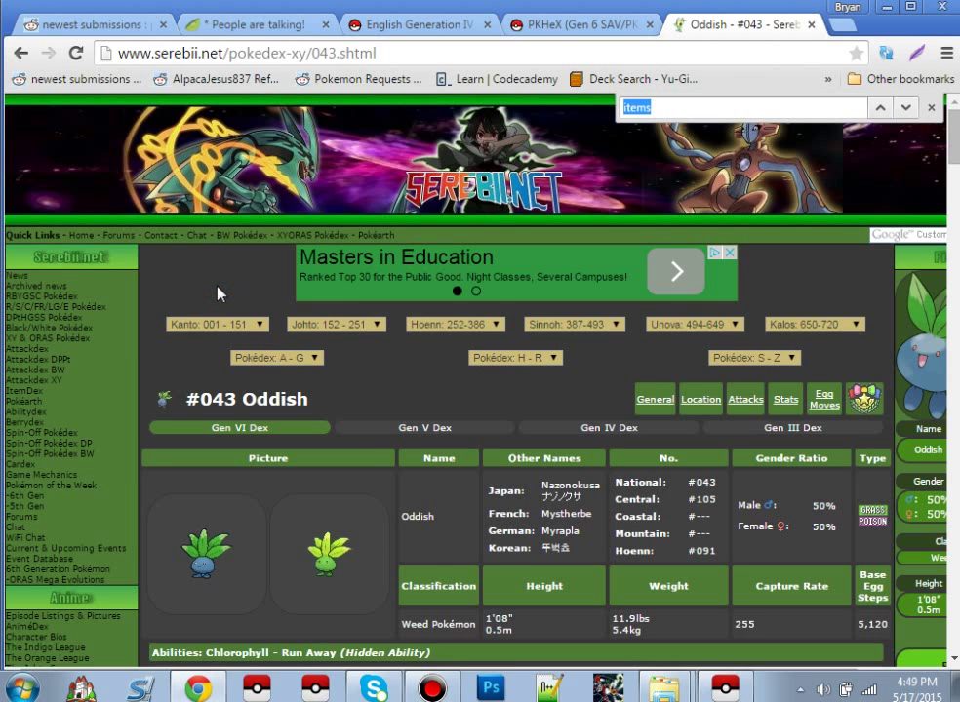
key("BackSpace")
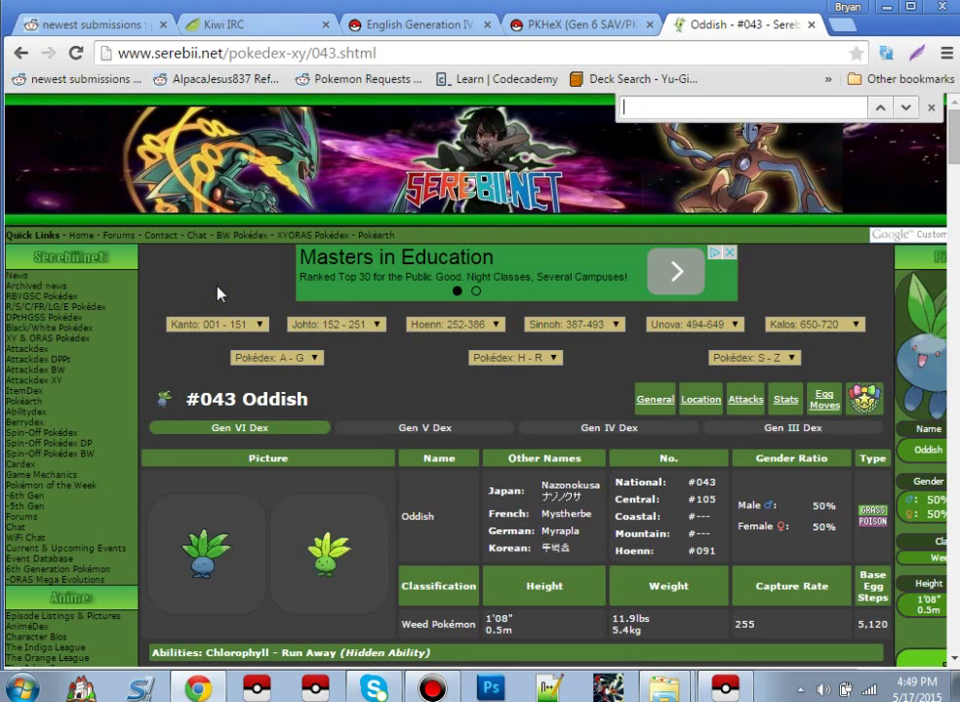
type("gr")
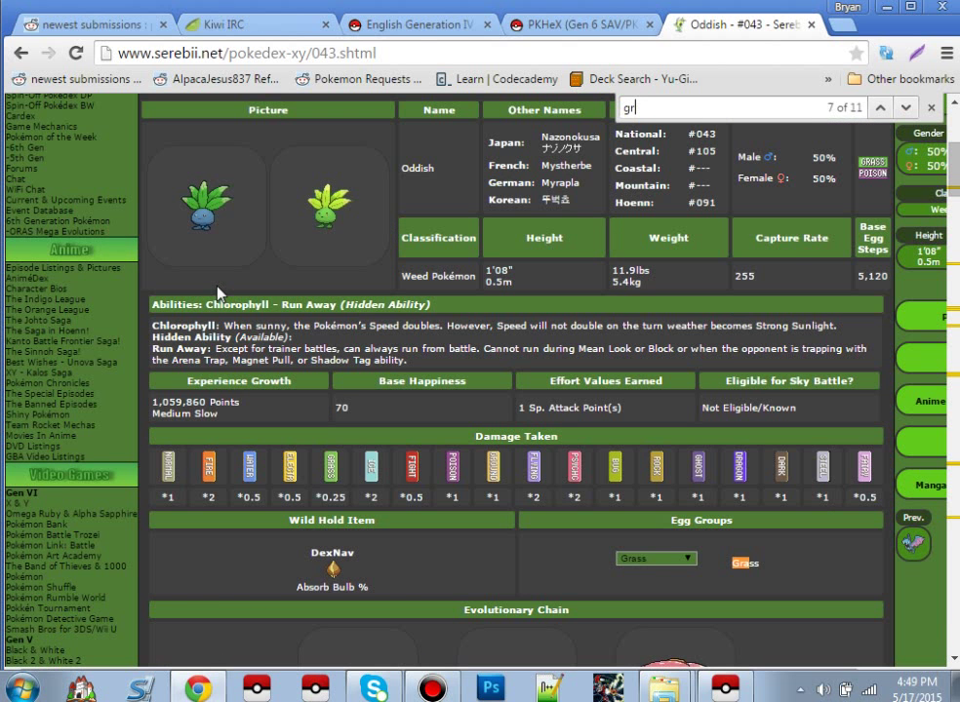
type("assy terrain")
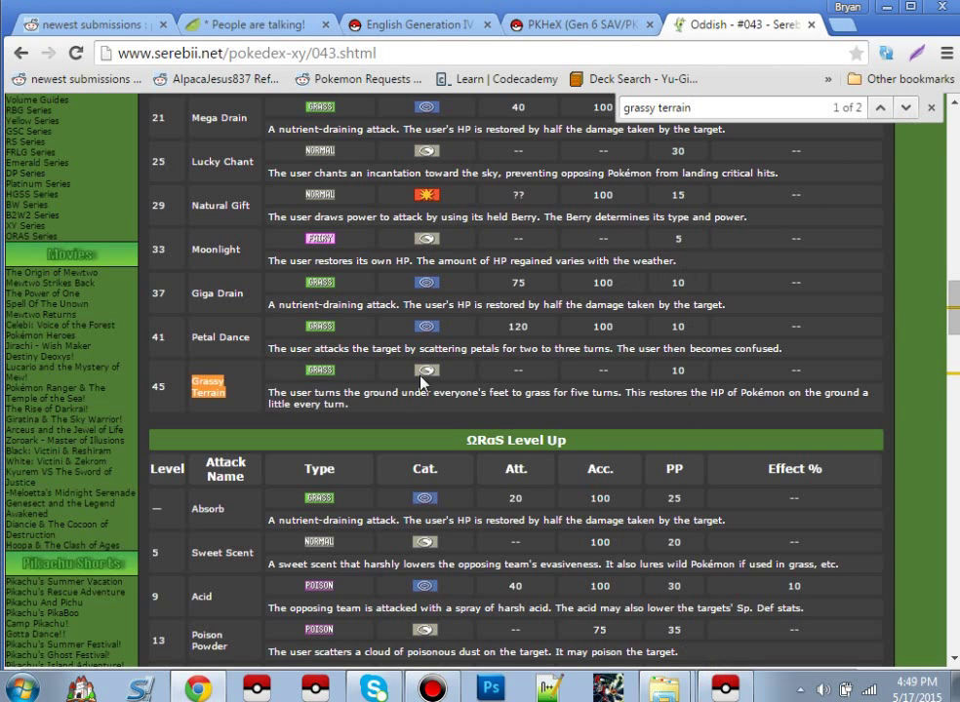
Check Petal Dance, Giga Drain and Moonlight in the X & Y level-up table and close the page search
left_click(247, 336)
left_click_drag(203, 341, 192, 340)
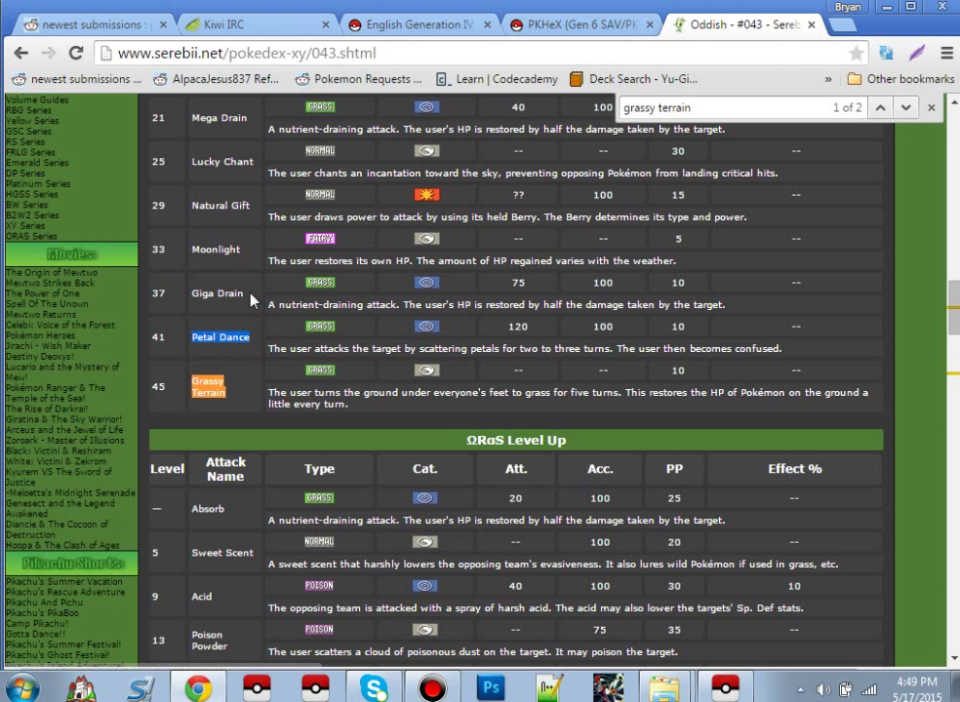
left_click_drag(250, 295, 196, 297)
left_click(248, 250)
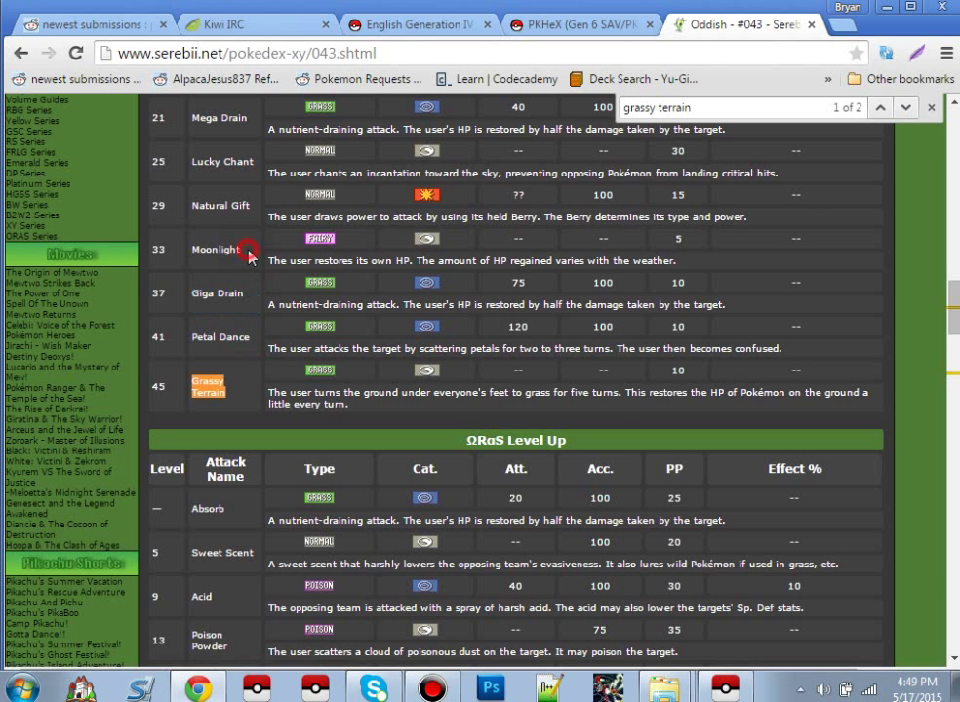
double_click(235, 250)
left_click(244, 235)
key("Escape")
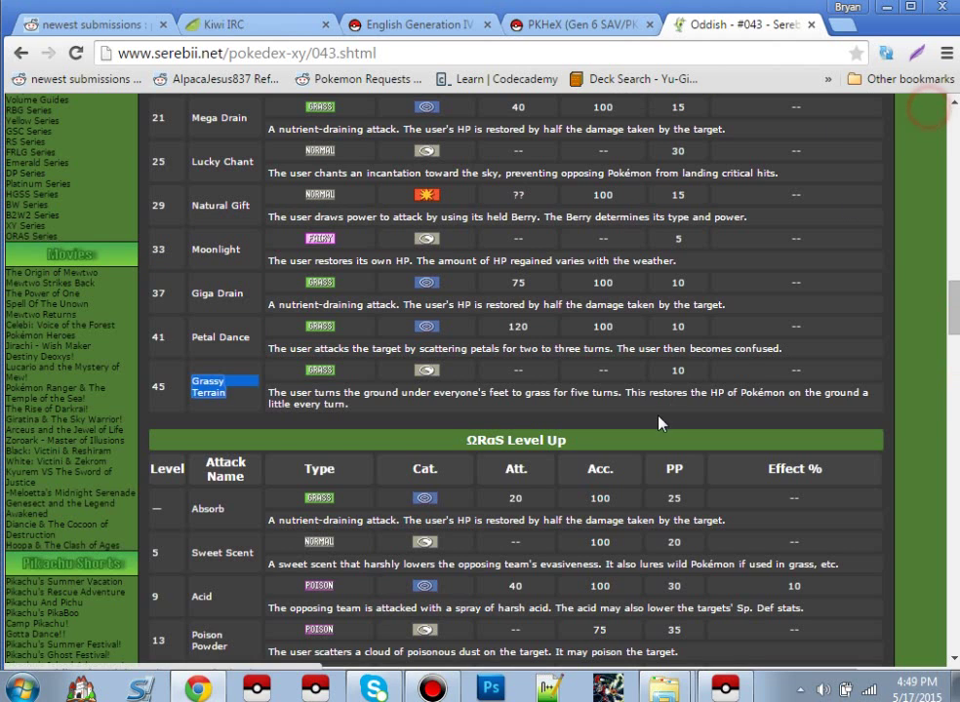
left_click(720, 374)
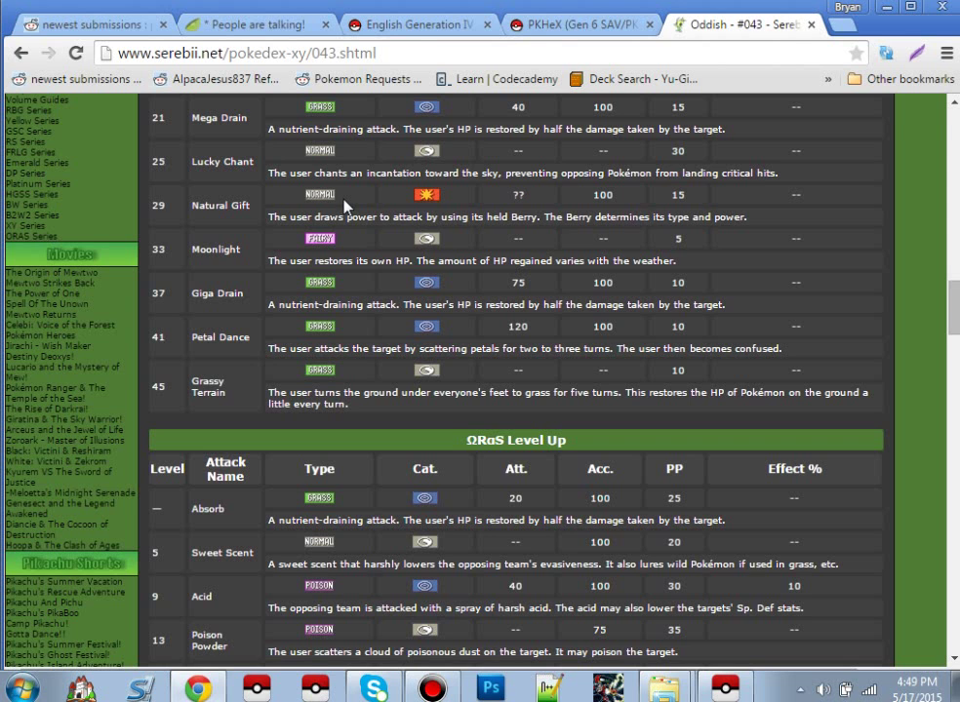
Find the next Grassy Terrain match in the ORAS level-up table, then go back to the X & Y table
key("ctrl+f")
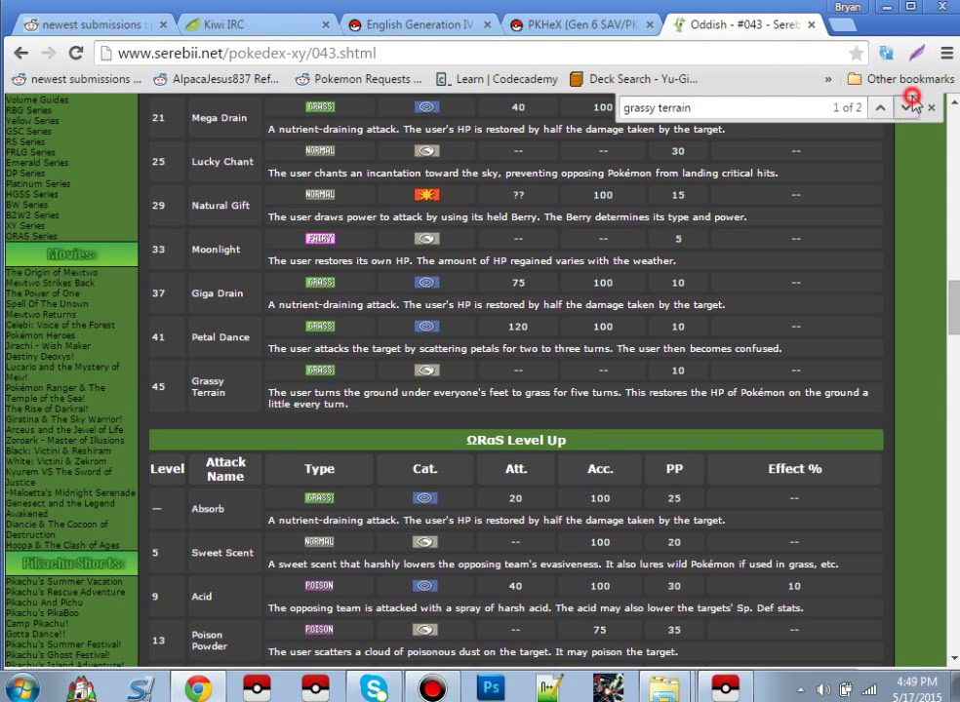
left_click(907, 108)
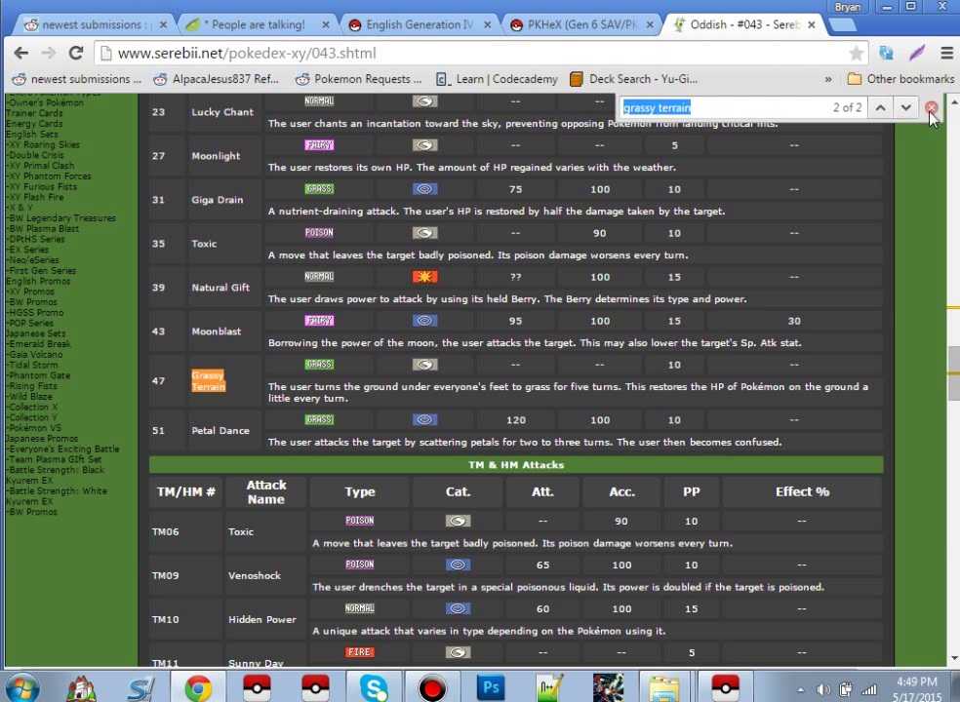
left_click(933, 107)
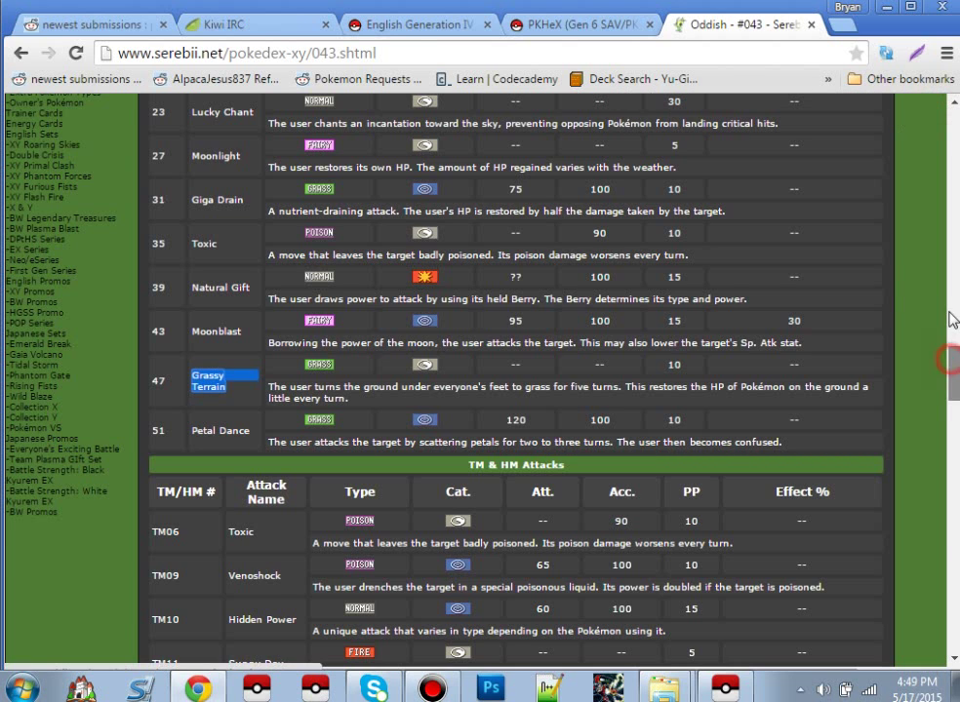
left_click_drag(956, 360, 956, 222)
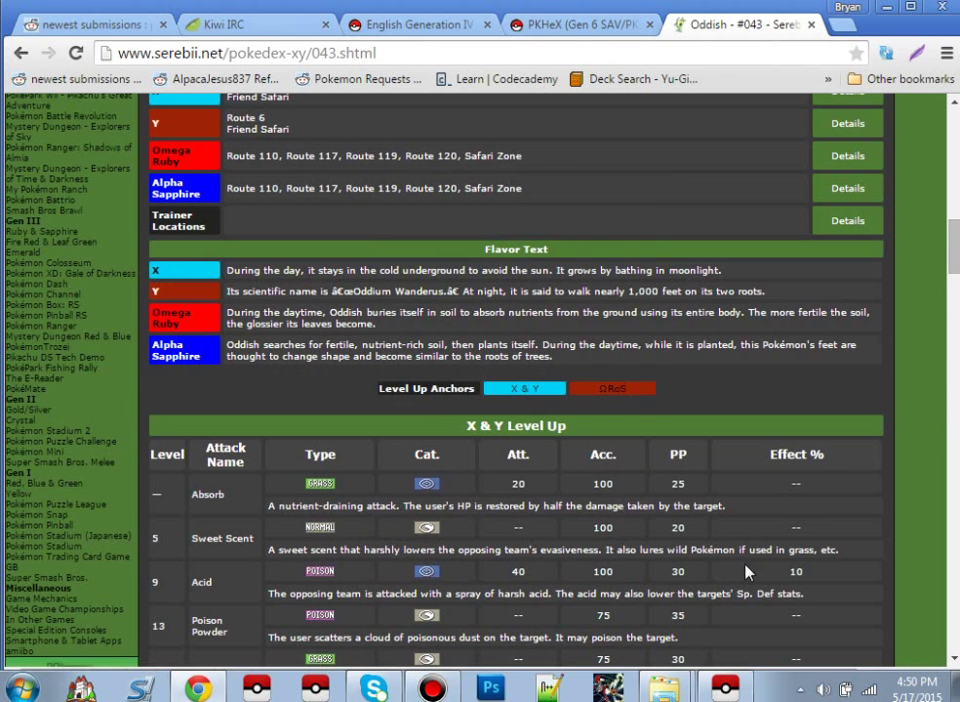
Review the current moves in PKHeX, then search the Oddish page for "moonlight" and look at its level-up entries
key("alt+Tab")
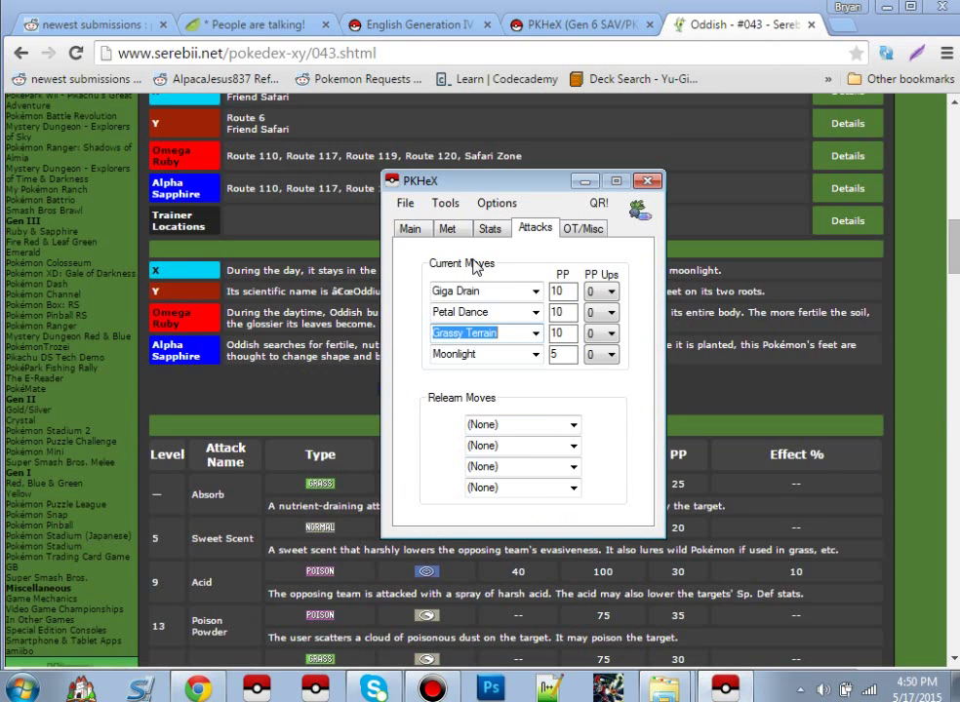
left_click(483, 310)
left_click(439, 354)
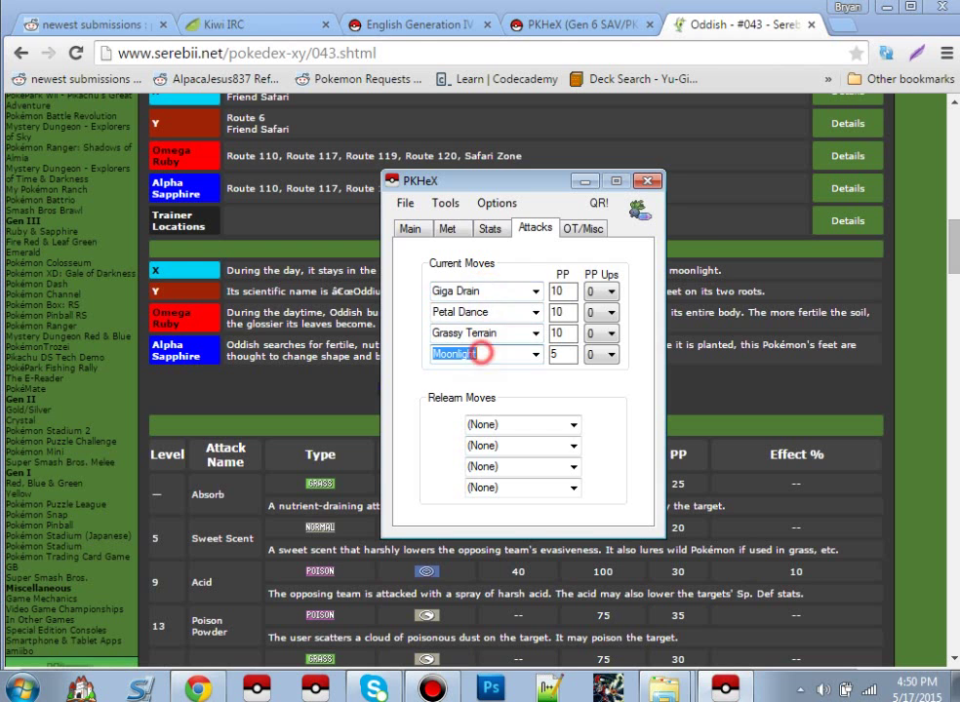
left_click(760, 384)
key("ctrl+f")
type("moonlight")
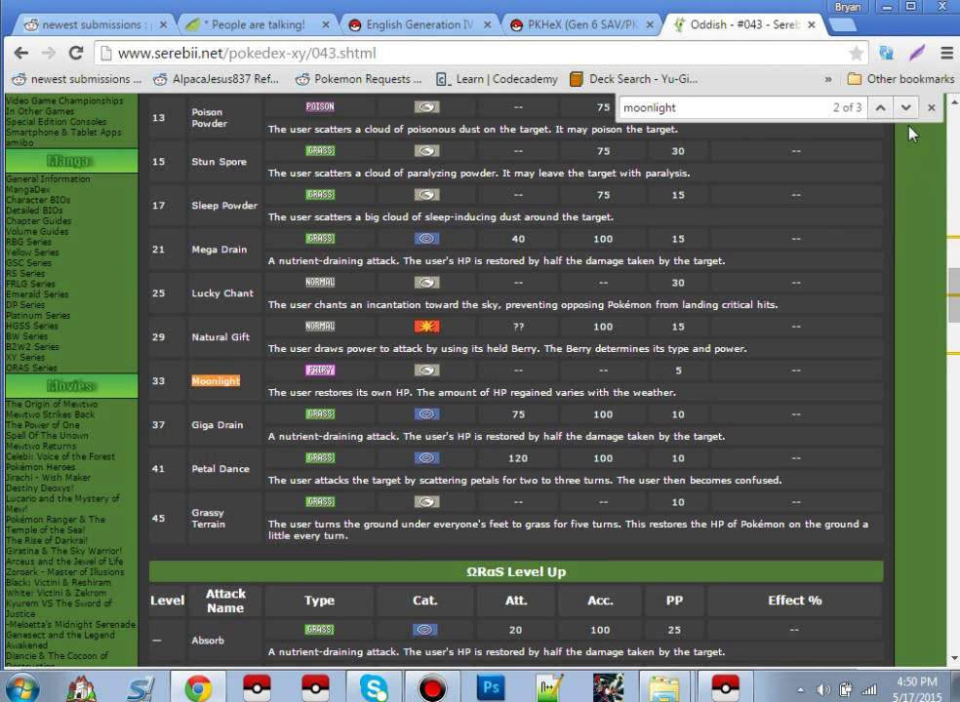
left_click(905, 109)
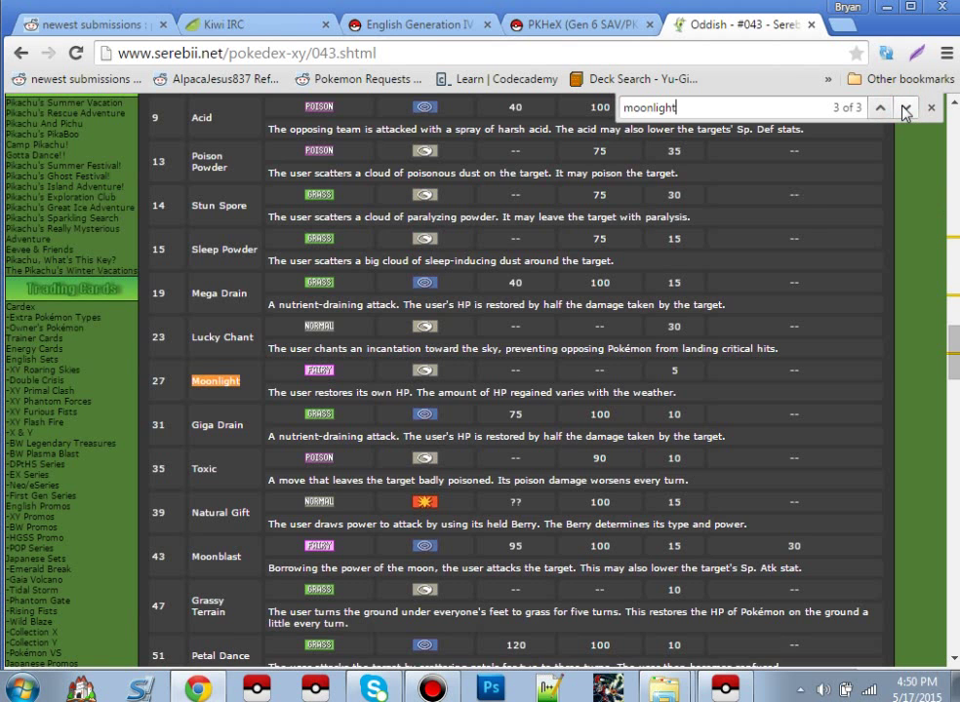
left_click(906, 109)
left_click(879, 109)
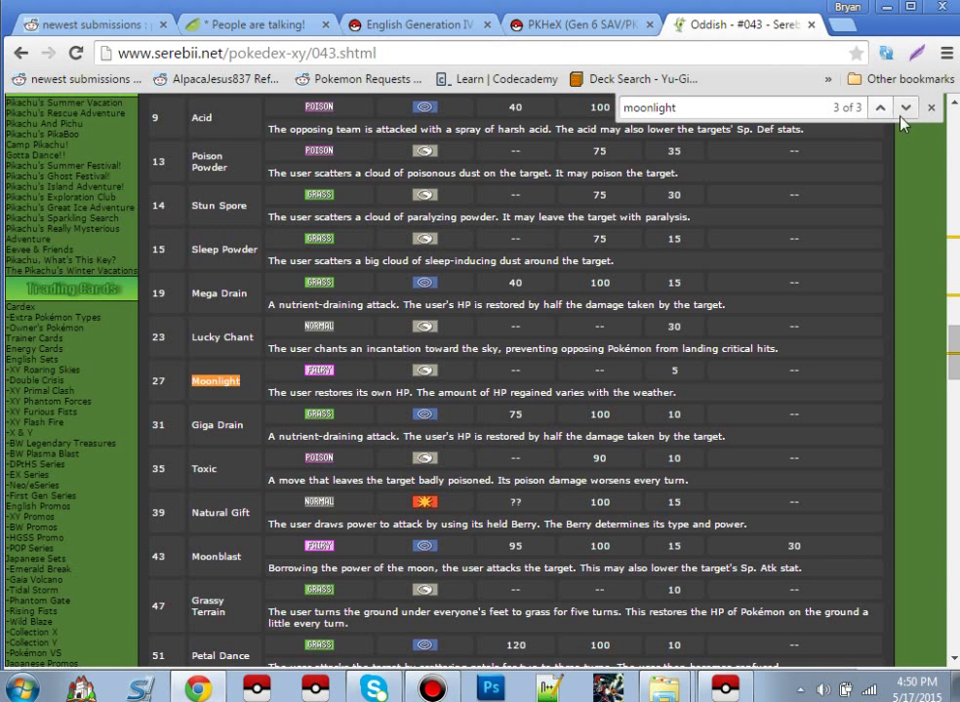
left_click(930, 109)
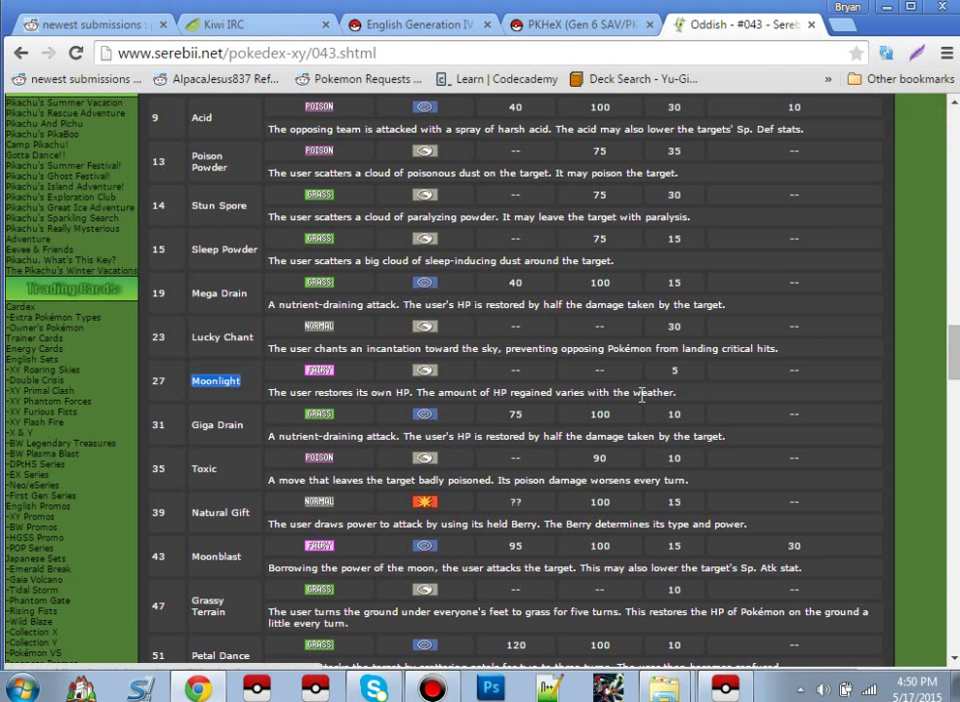
left_click(642, 395)
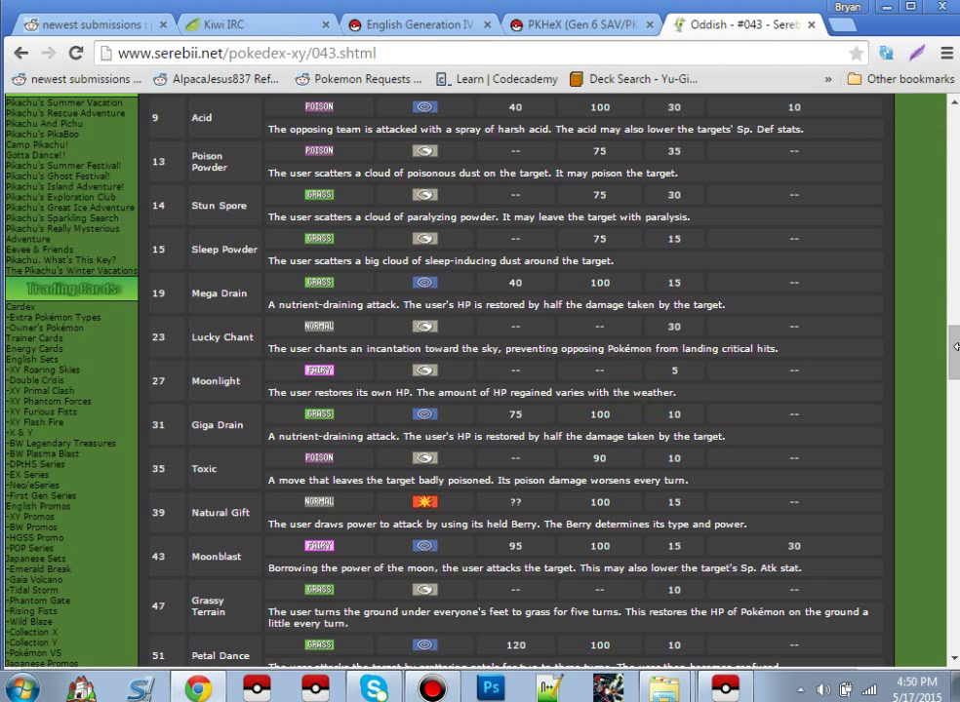
Examine Oddish's Egg Moves table, covering Flail, Ingrain, Nature Power and Razor Leaf
scroll(642, 395, "down", 10)
left_click_drag(956, 443, 957, 515)
scroll(956, 519, "down", 2)
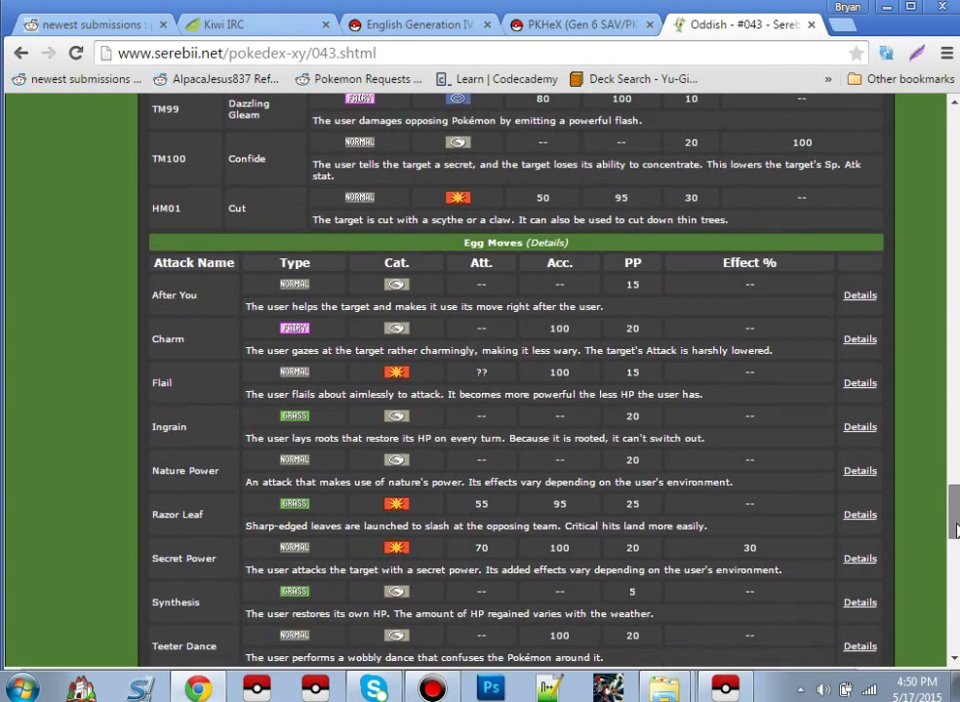
triple_click(213, 415)
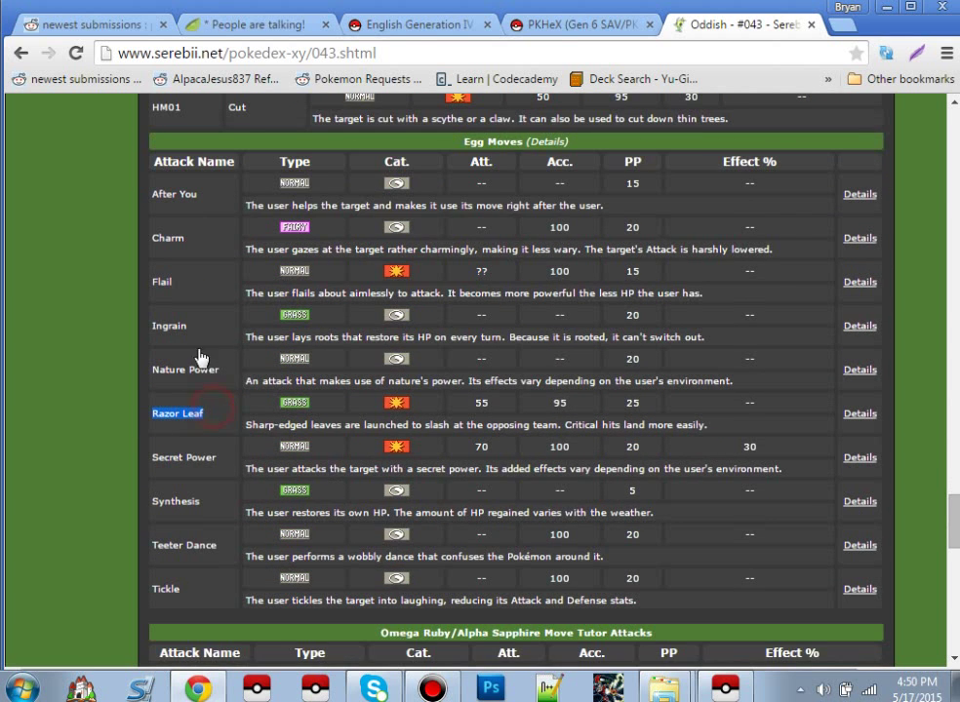
left_click_drag(226, 387, 149, 357)
left_click_drag(212, 341, 241, 314)
left_click(232, 304)
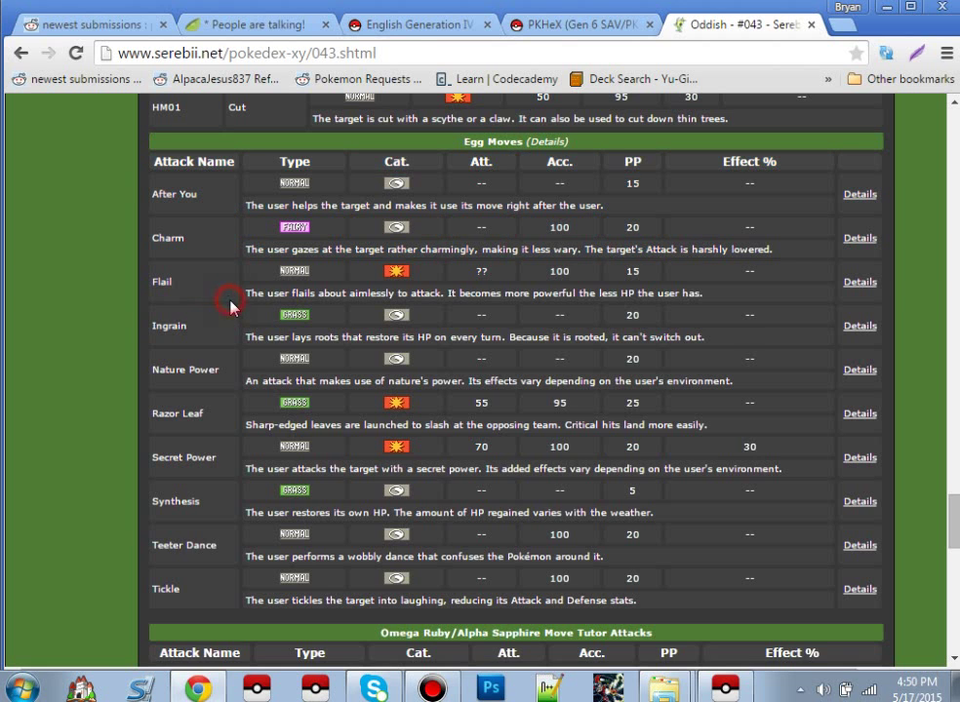
Return to PKHeX and replace the first current move with Flail and the second with Ingrain
key("alt+Tab")
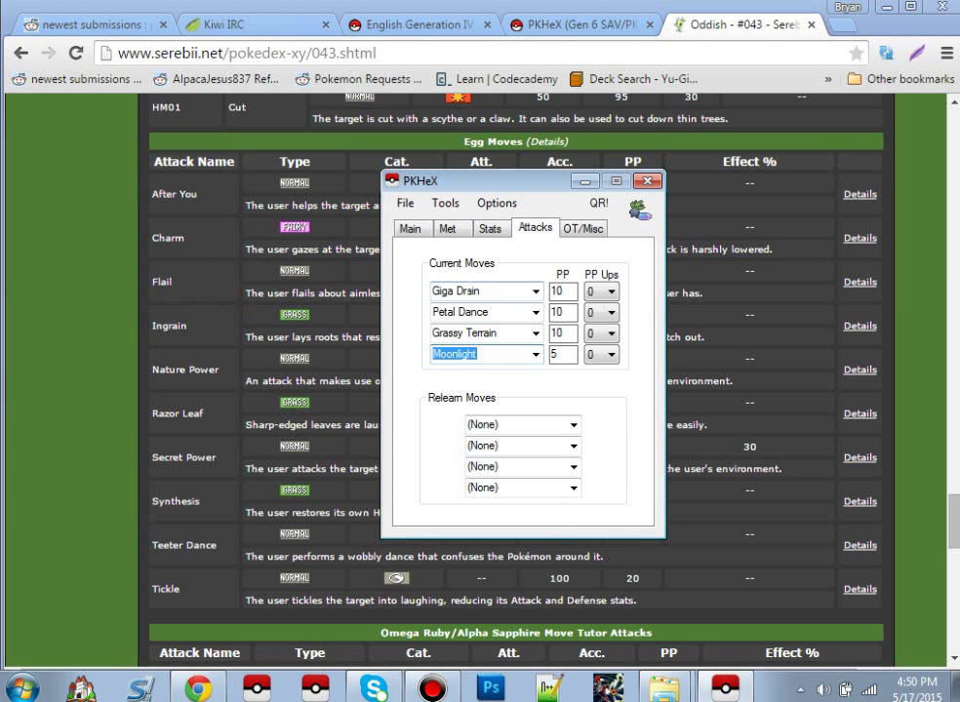
left_click(498, 426)
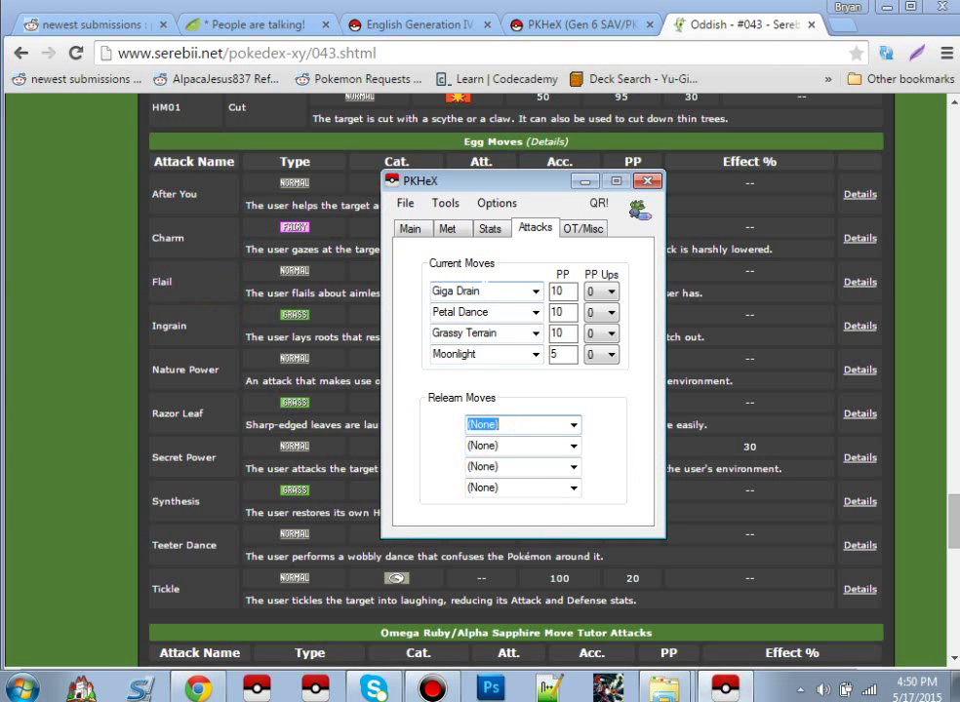
left_click(487, 292)
type("Flail")
key("Return")
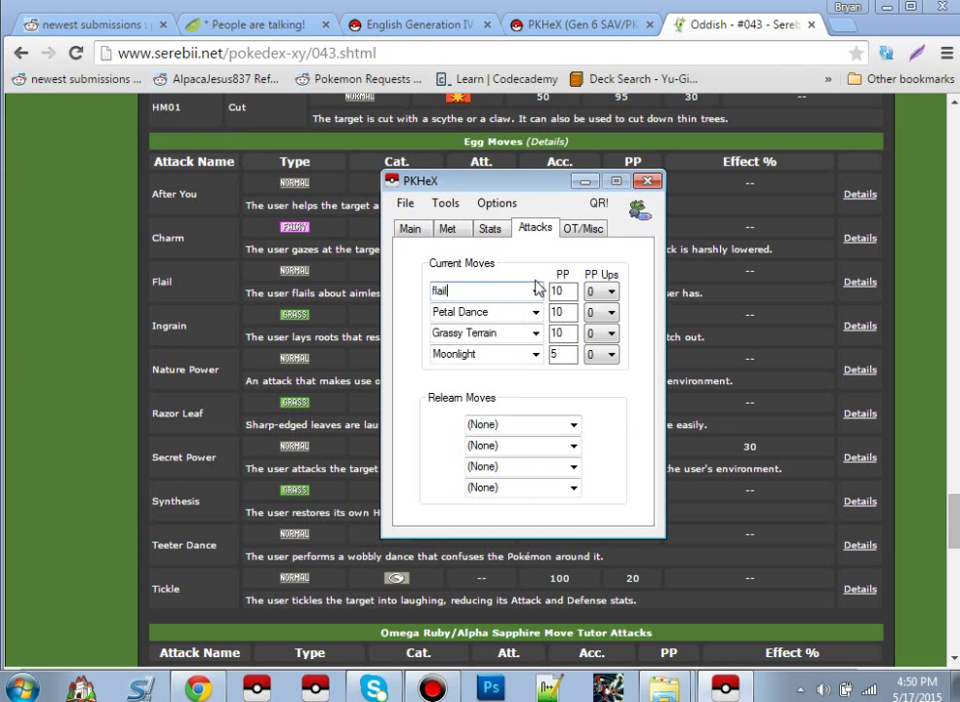
left_click(535, 312)
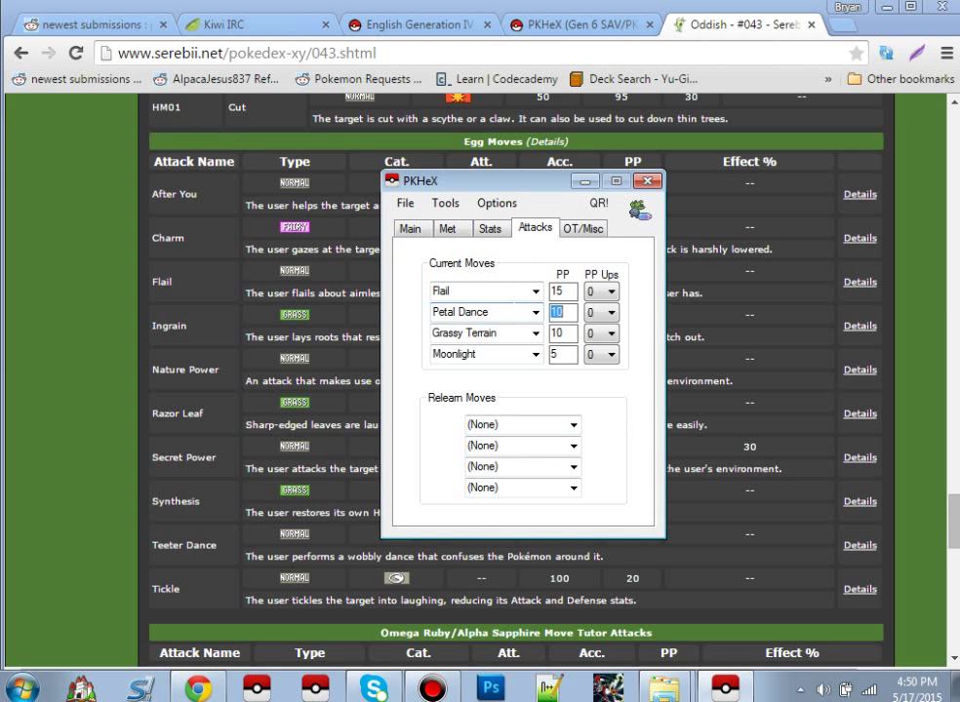
left_click(507, 312)
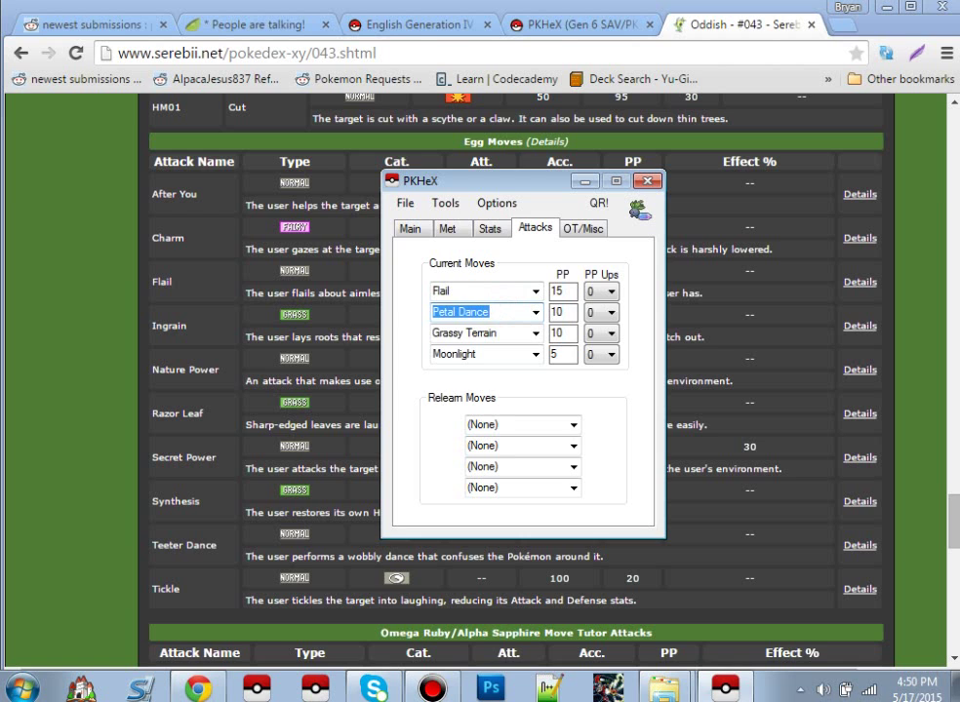
type("ingrain")
key("Return")
Set the third current move to Nature Power and the fourth to Razor Leaf
left_click(505, 333)
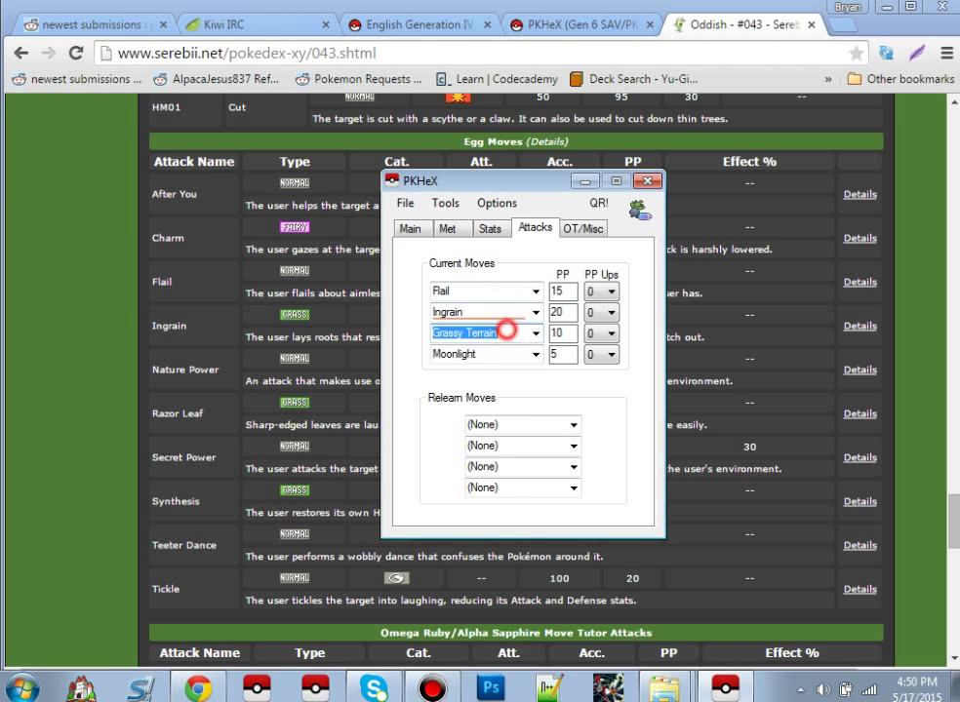
type("nature Power")
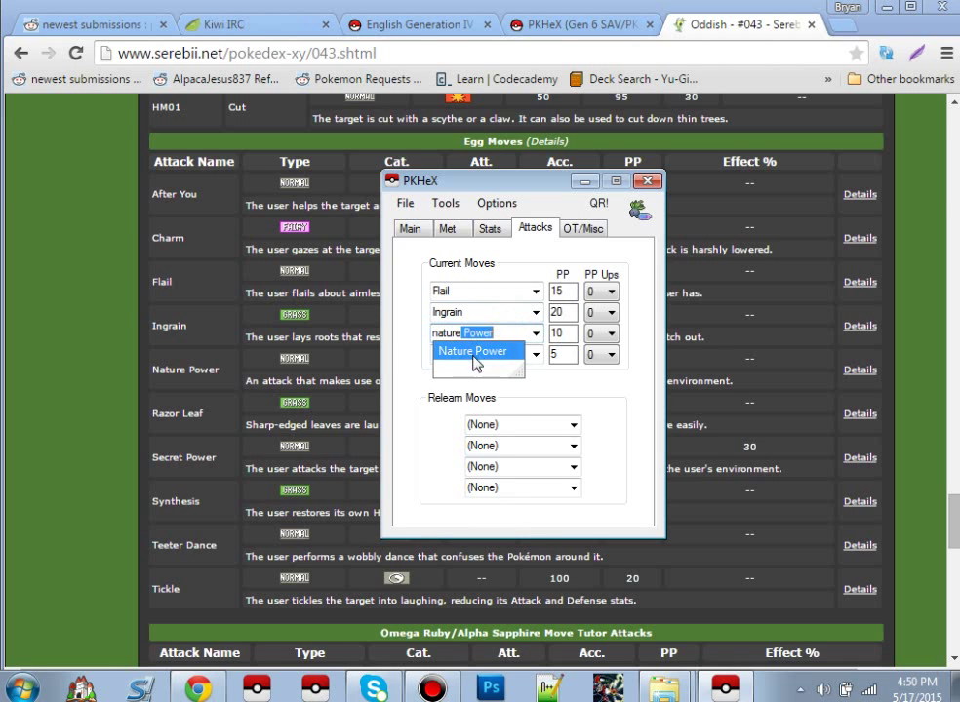
left_click(476, 354)
type("razor Leaf")
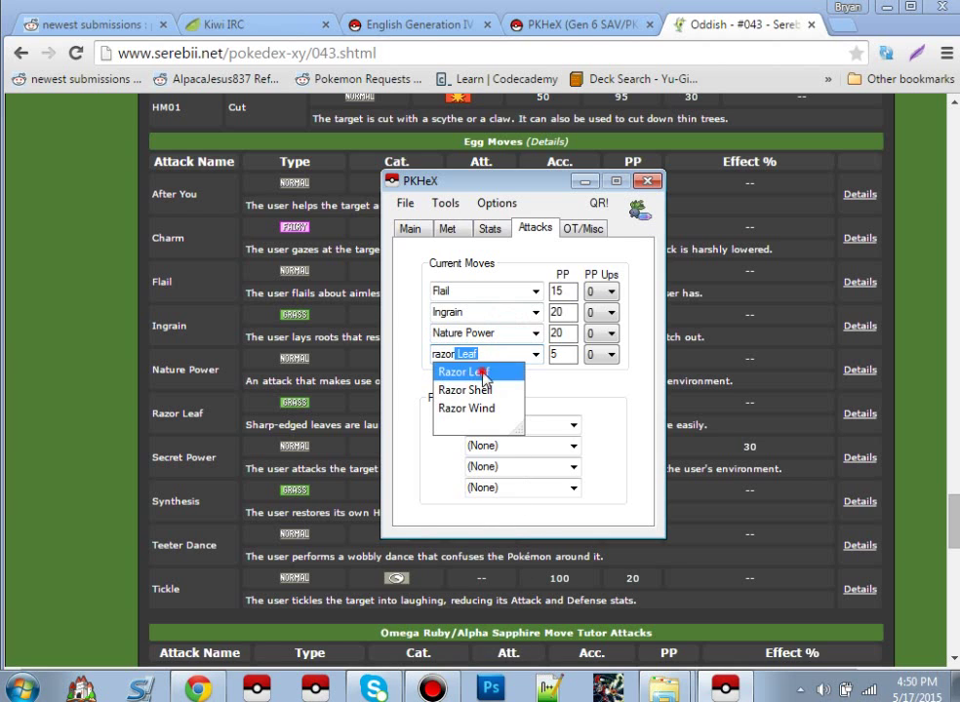
key("Return")
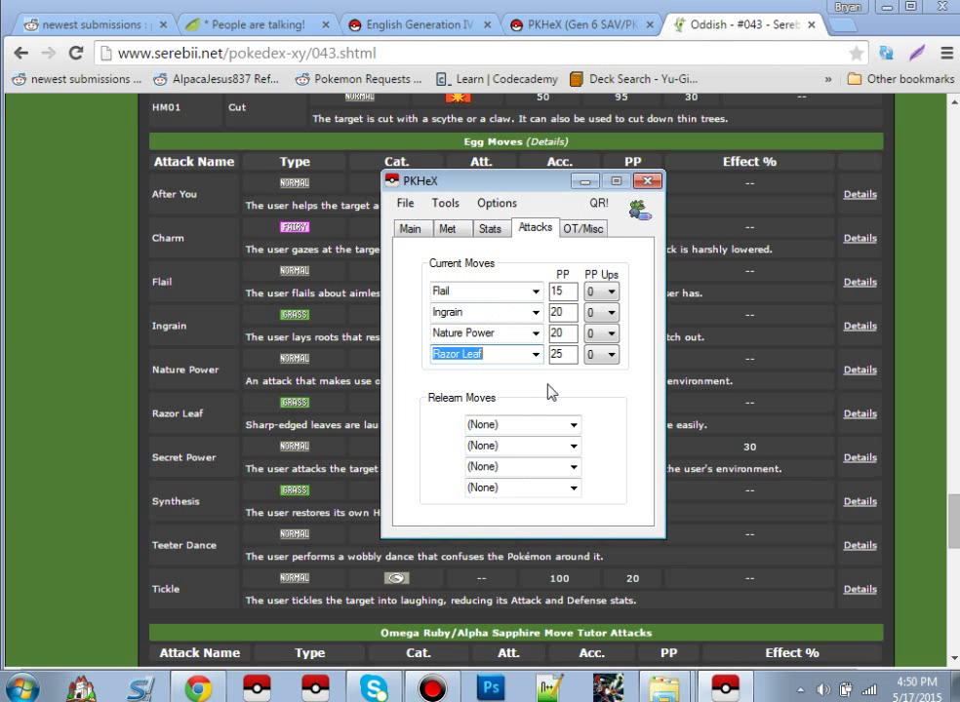
Set the first relearn move to Flail and the second to Ingrain
left_click(505, 352)
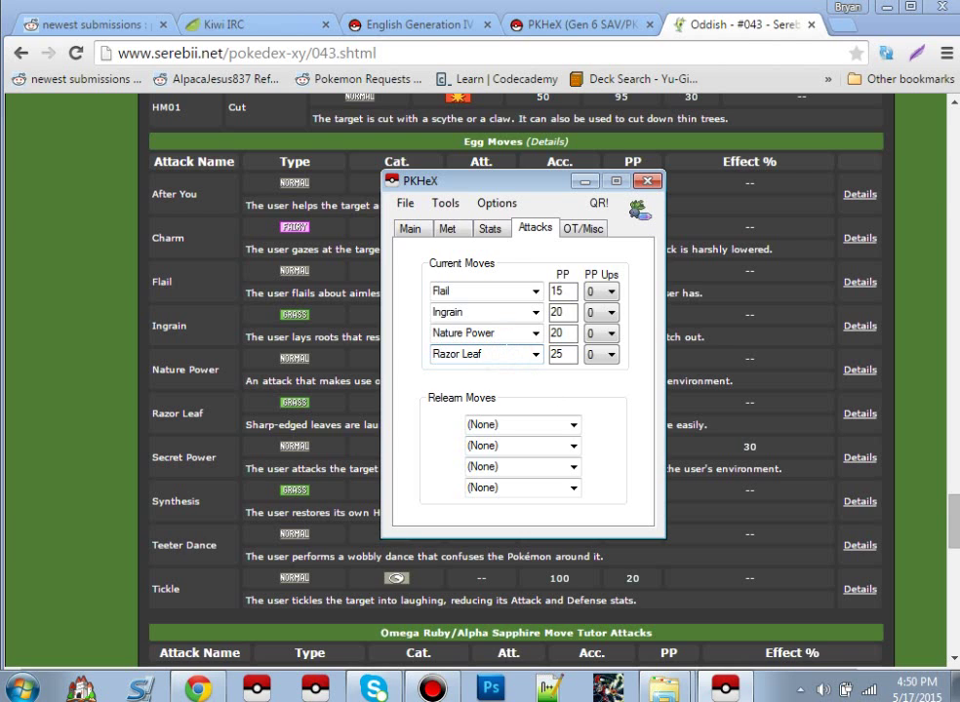
left_click(497, 424)
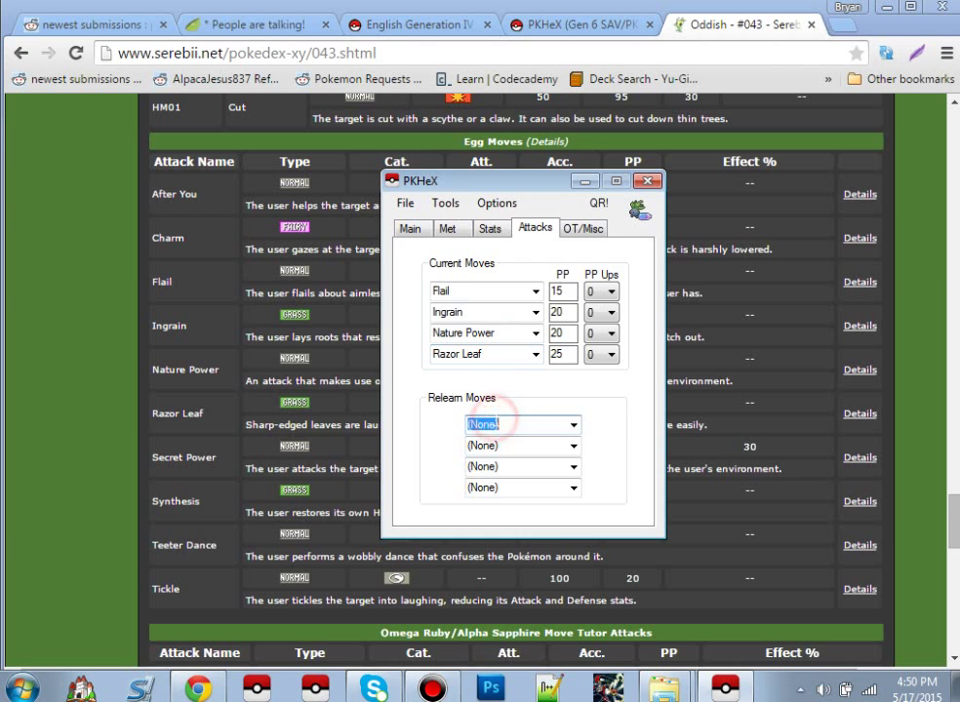
type("flail")
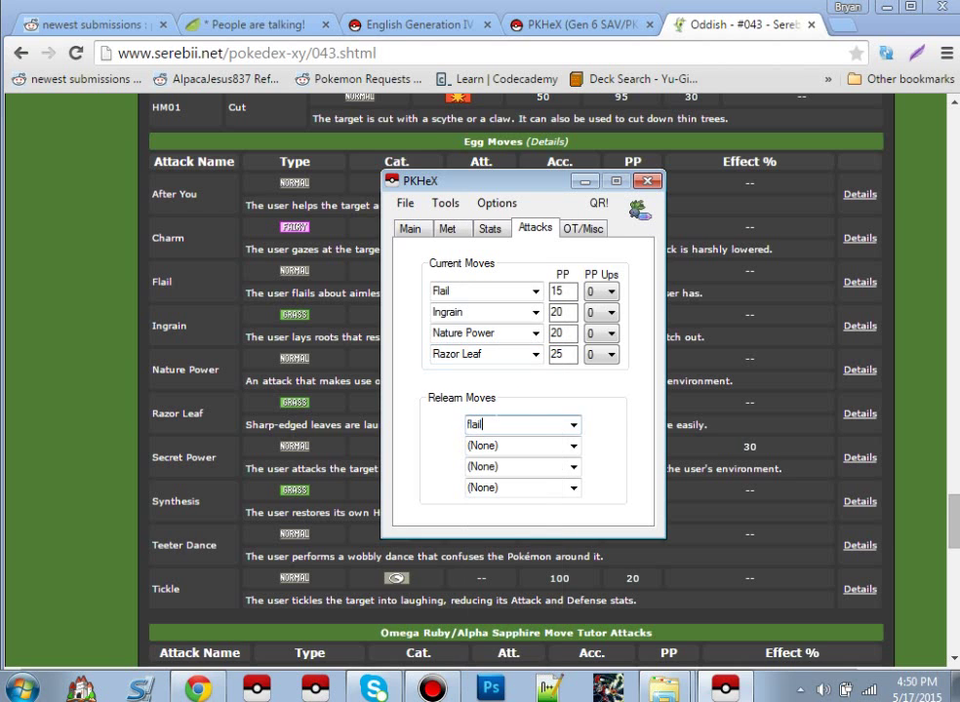
left_click(500, 446)
type("ingr")
type("ain")
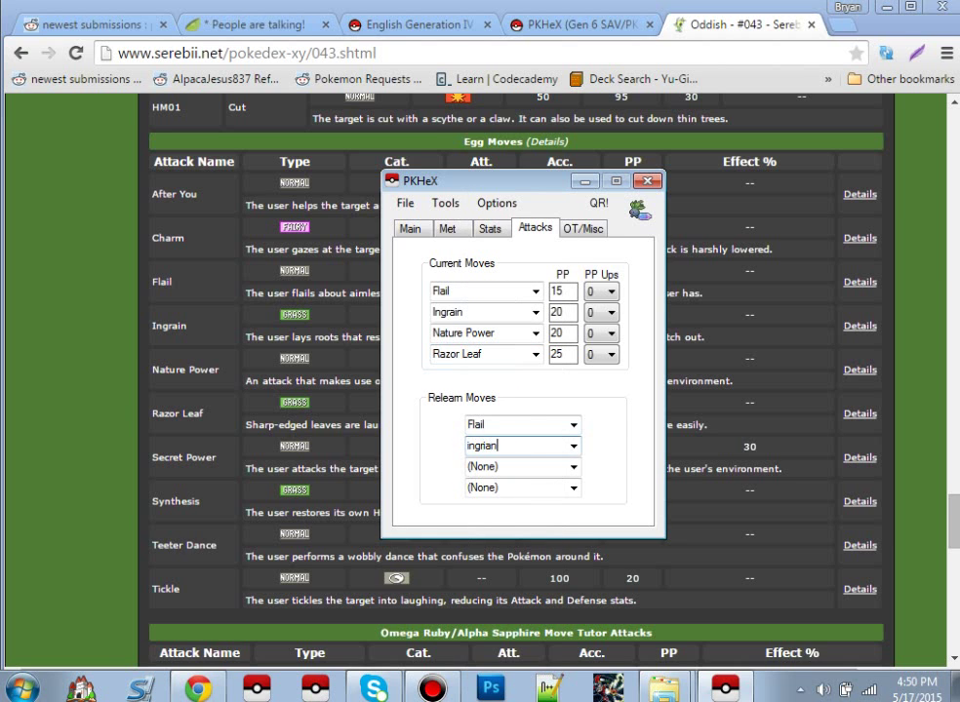
Set the third relearn move to Nature Power and the fourth to Razor Leaf
left_click(517, 467)
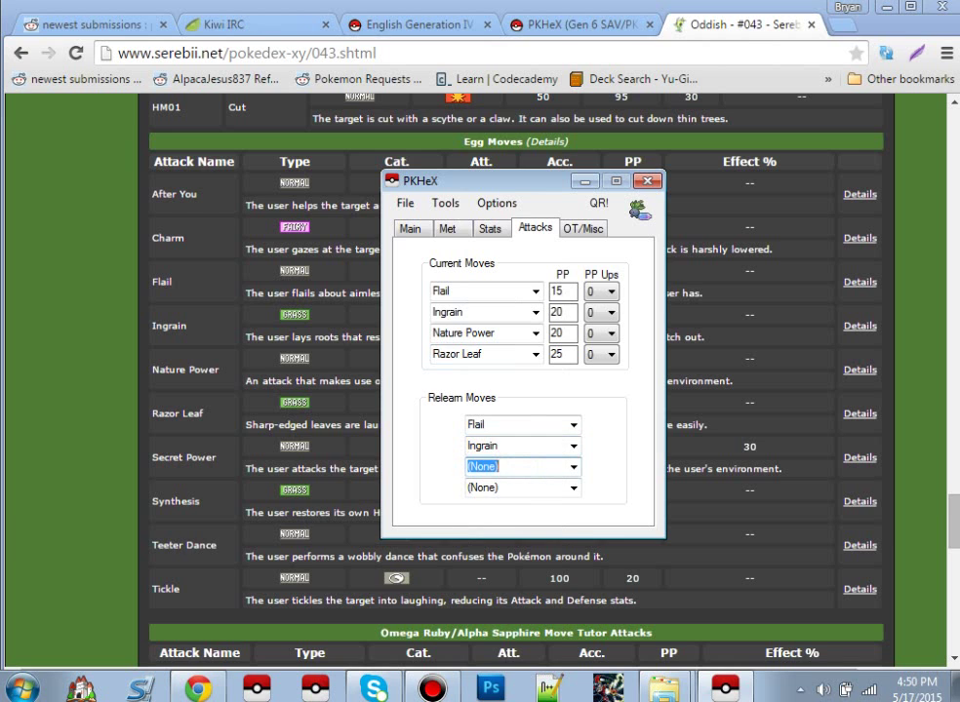
type("nature power")
left_click(503, 488)
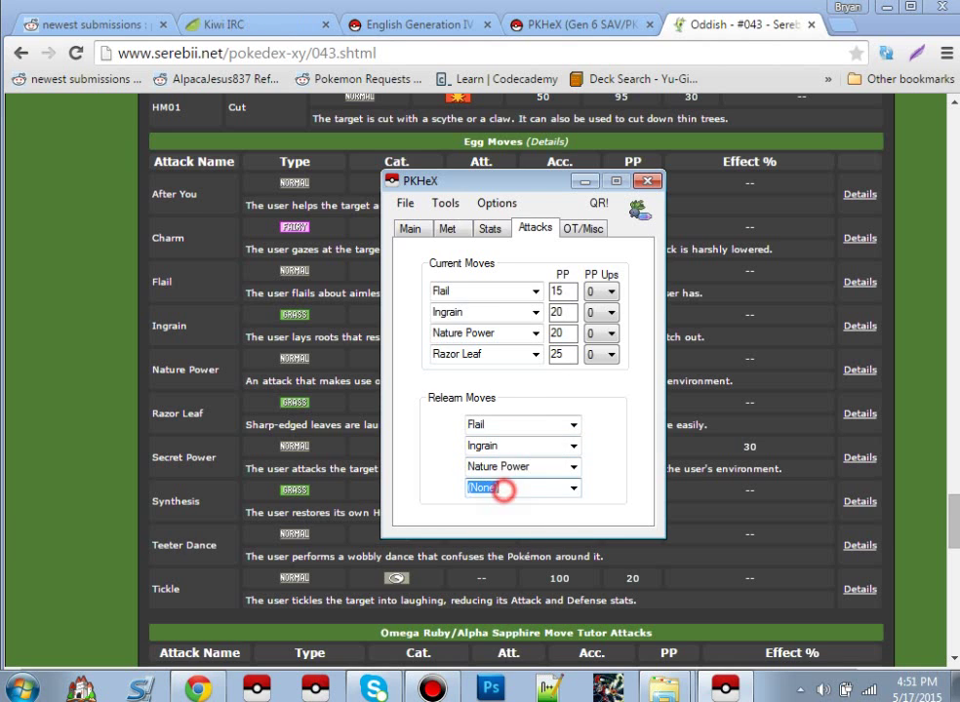
type("rozor leaf")
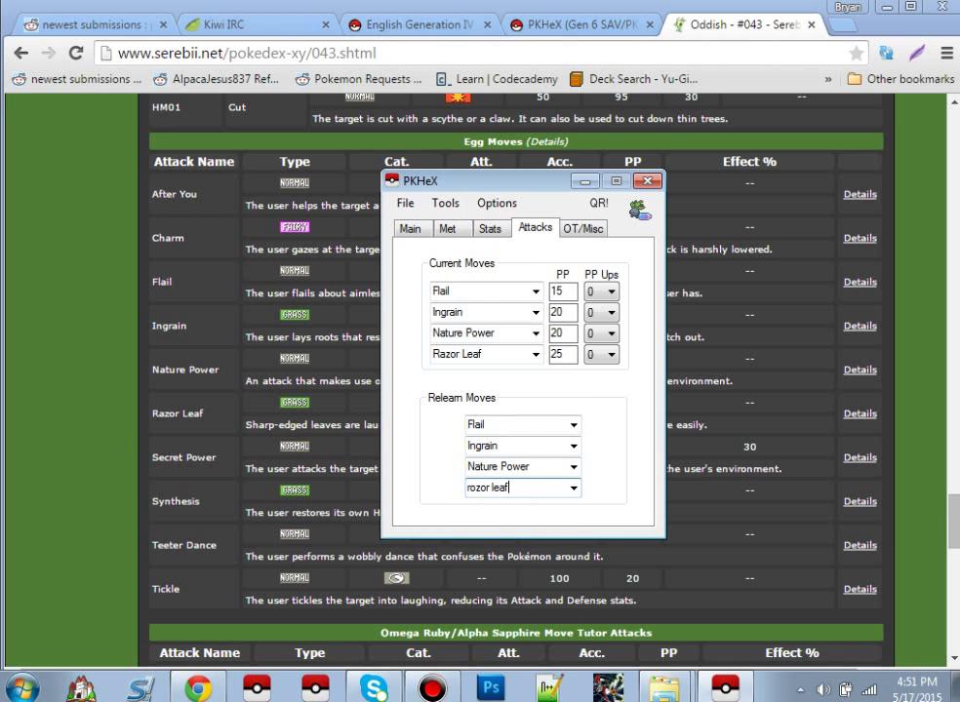
left_click(473, 487)
key("BackSpace")
type("a")
left_click(536, 446)
Examine the PP values of the four current moves, comparing Flail, Ingrain, Nature Power and Razor Leaf
left_click(508, 334)
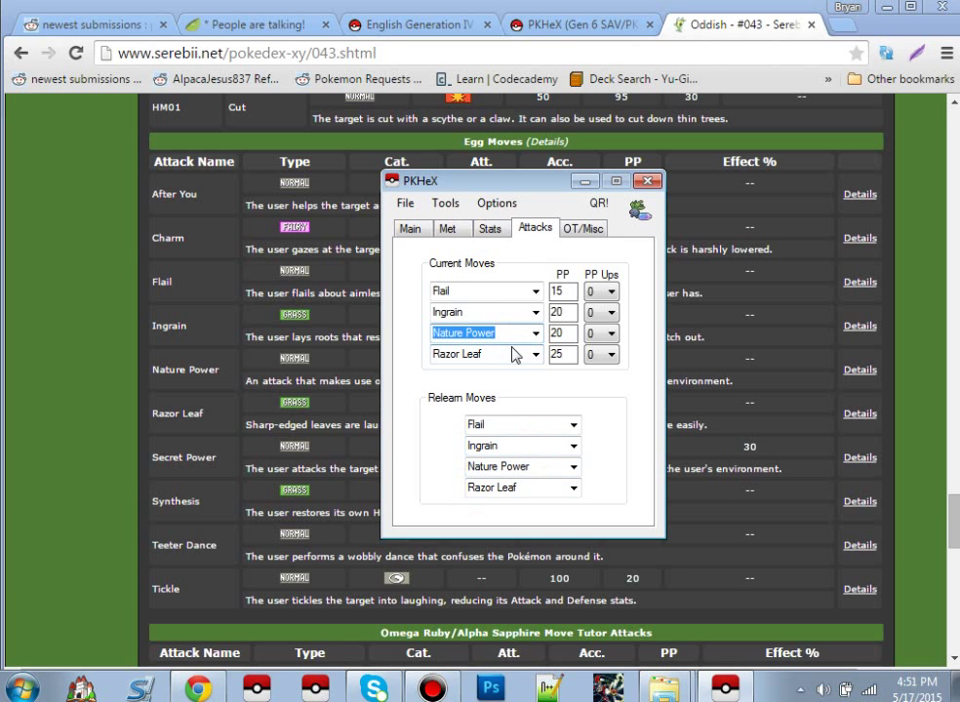
left_click(458, 396)
left_click(564, 291)
left_click_drag(569, 291, 546, 292)
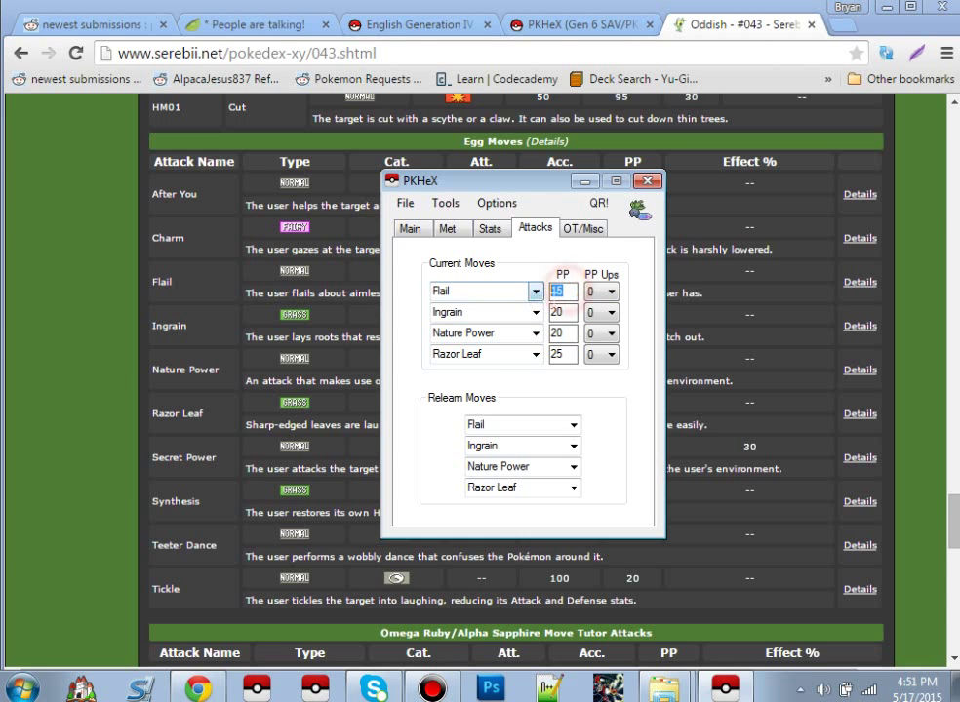
left_click(567, 314)
left_click(566, 333)
left_click_drag(566, 333, 545, 345)
left_click(558, 350)
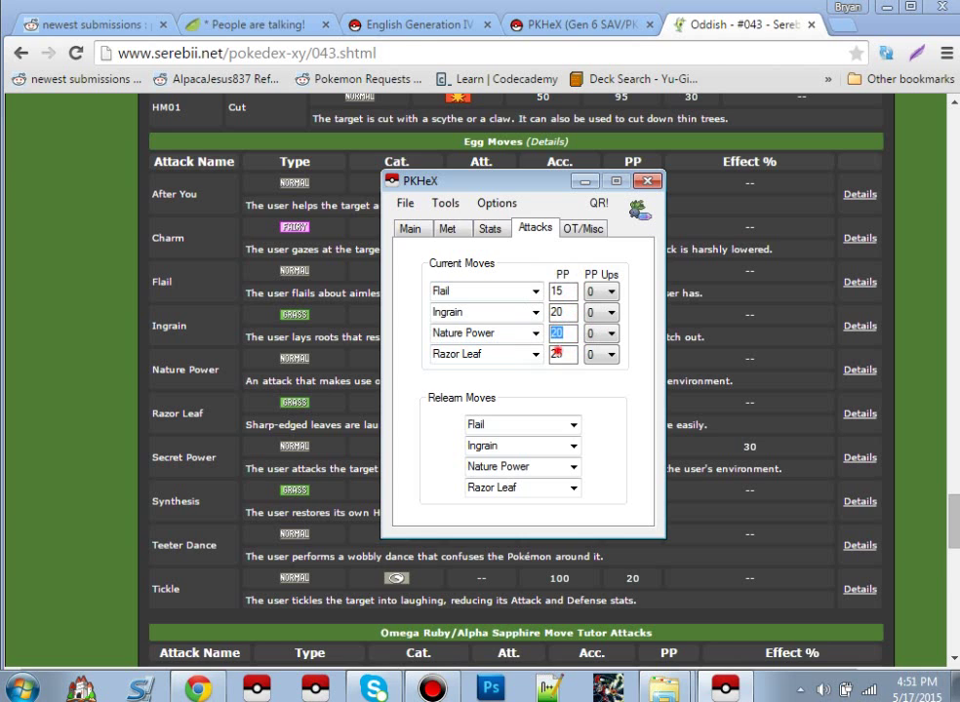
left_click(566, 352)
left_click(567, 289)
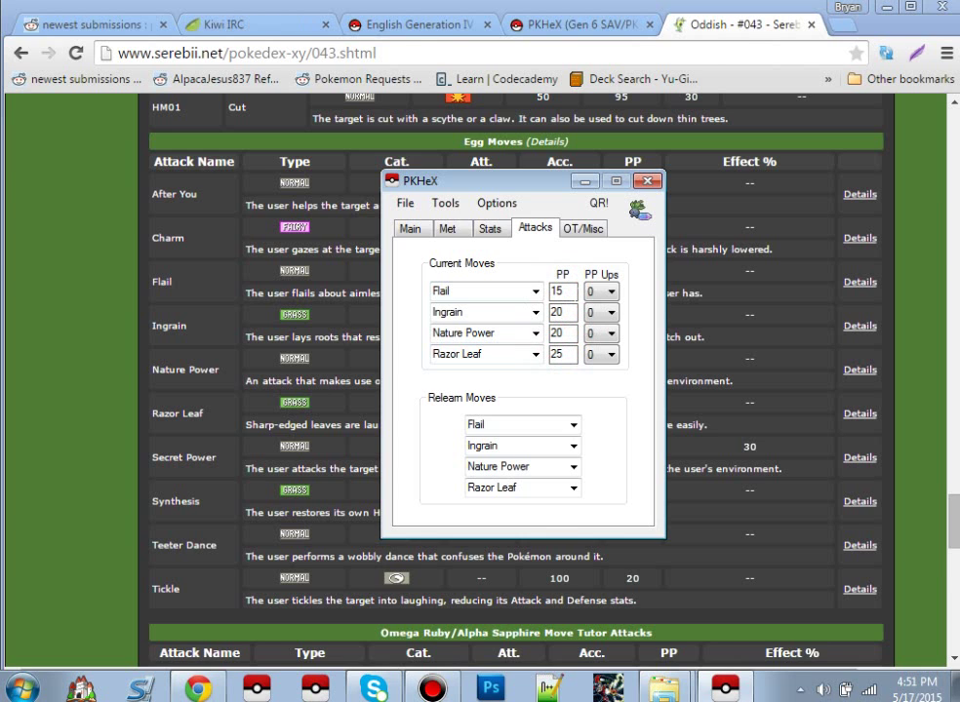
Set the PP Ups of Flail, Ingrain, Nature Power and Razor Leaf to 3 each
left_click(613, 294)
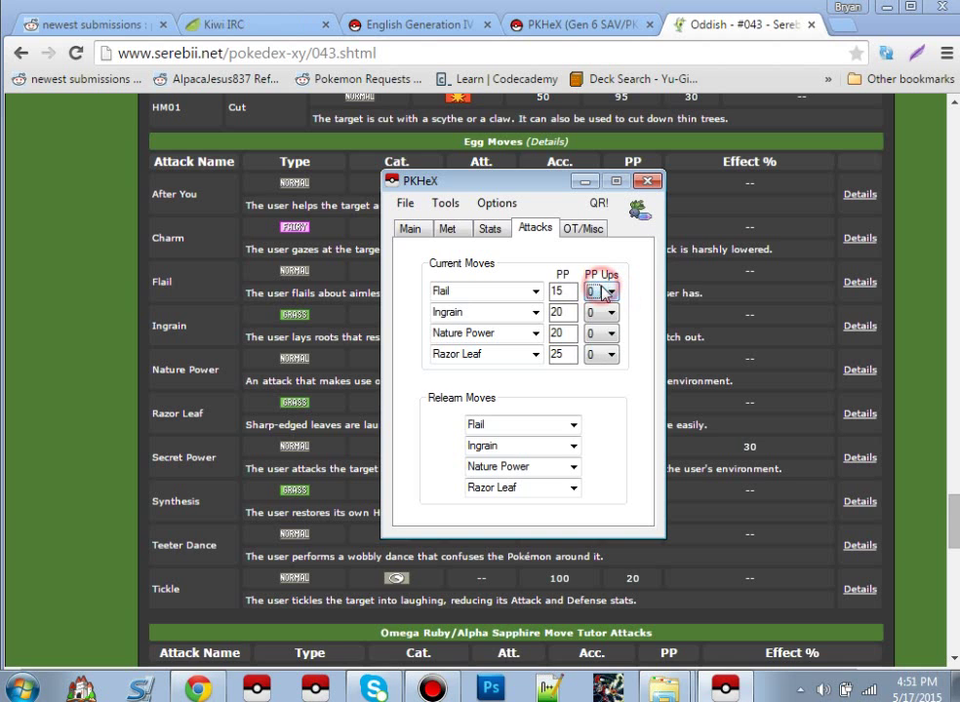
left_click(625, 270)
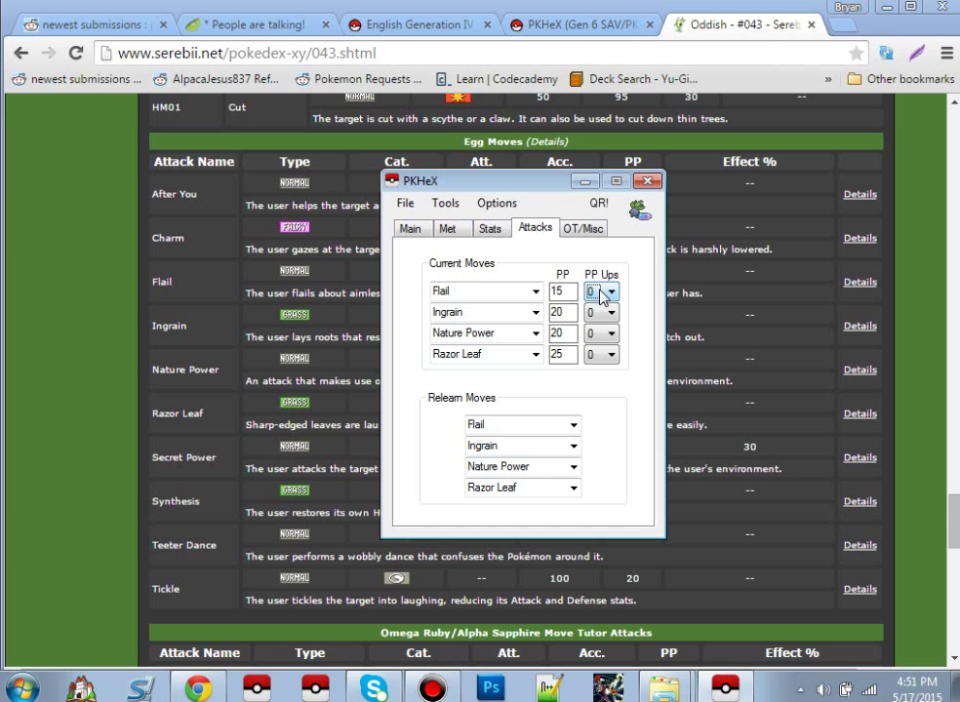
left_click(600, 293)
left_click(592, 341)
left_click(602, 312)
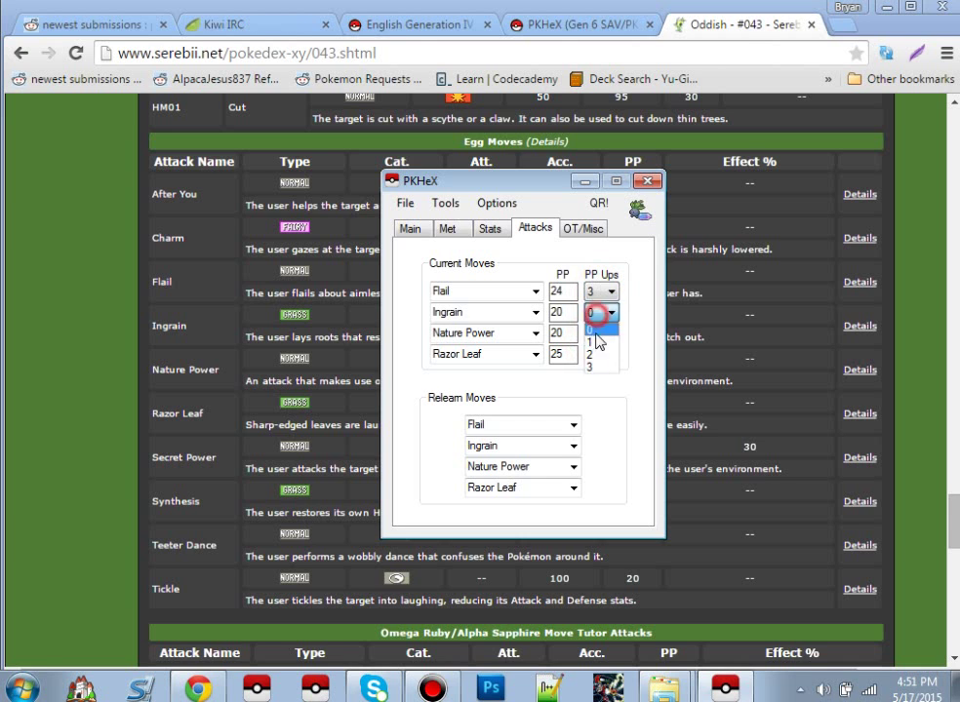
left_click(599, 364)
left_click(602, 333)
left_click(598, 386)
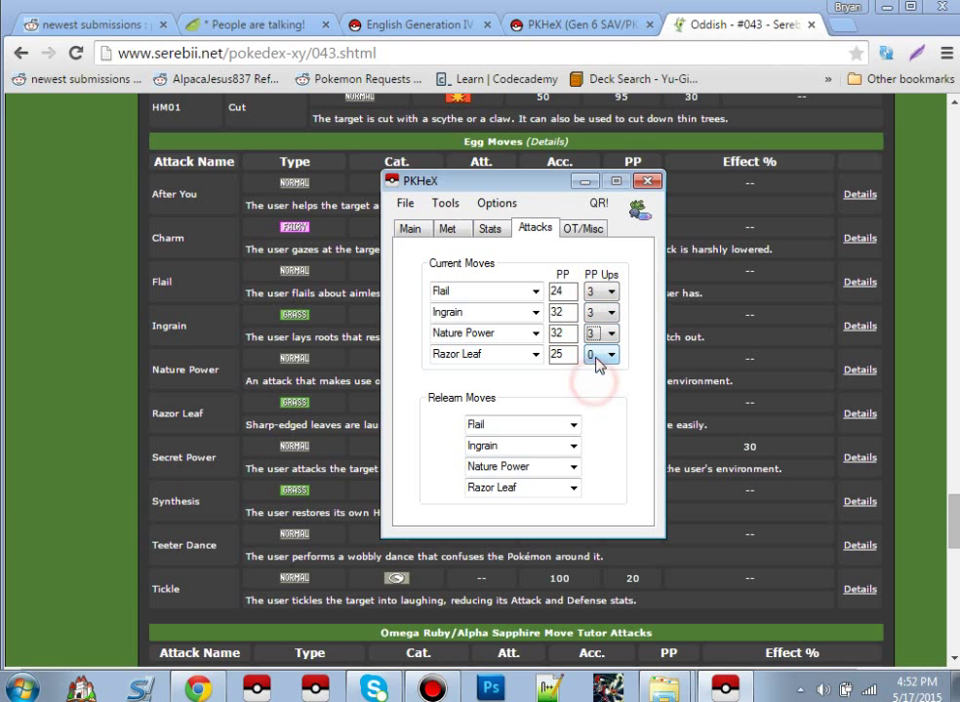
left_click(601, 356)
left_click(605, 407)
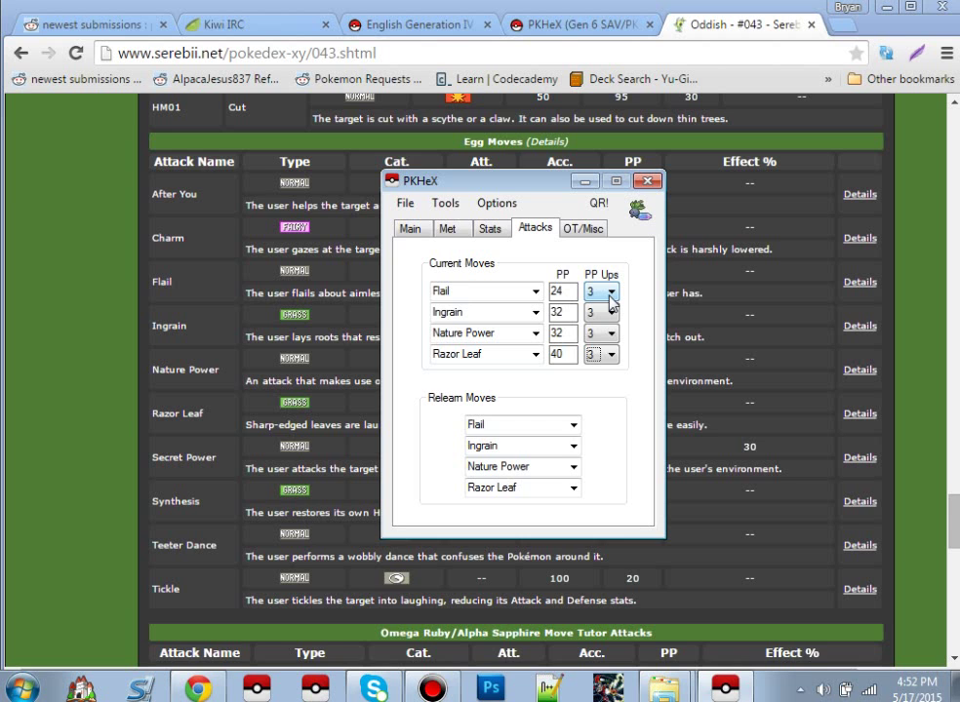
Look over the Oddish's trainer information, and briefly open and close its ribbon and medal editor
left_click(569, 232)
left_click(546, 228)
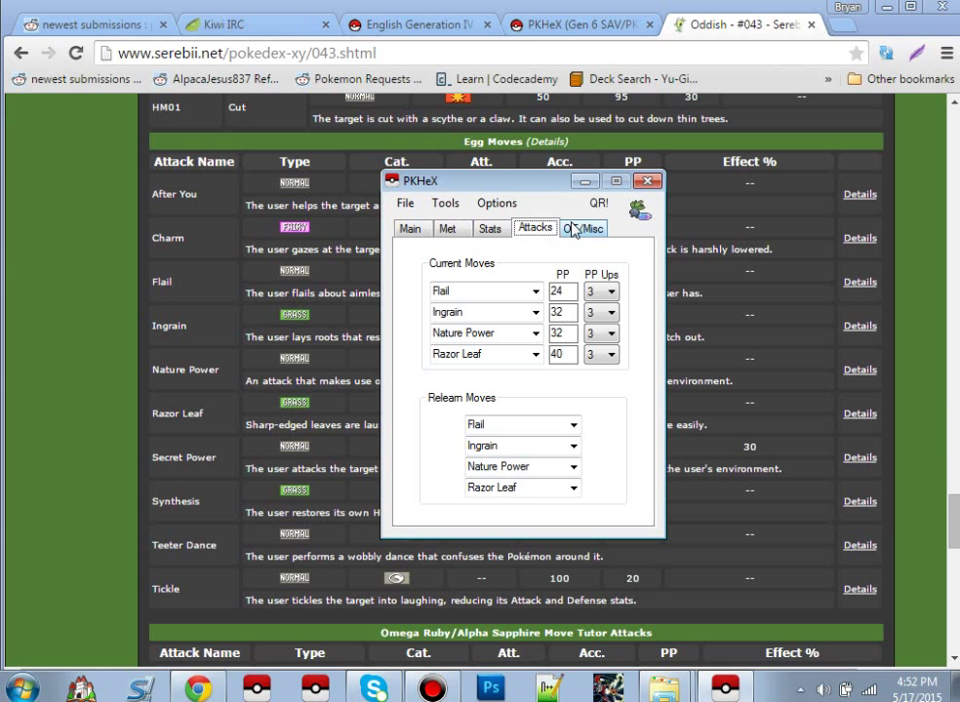
left_click(574, 228)
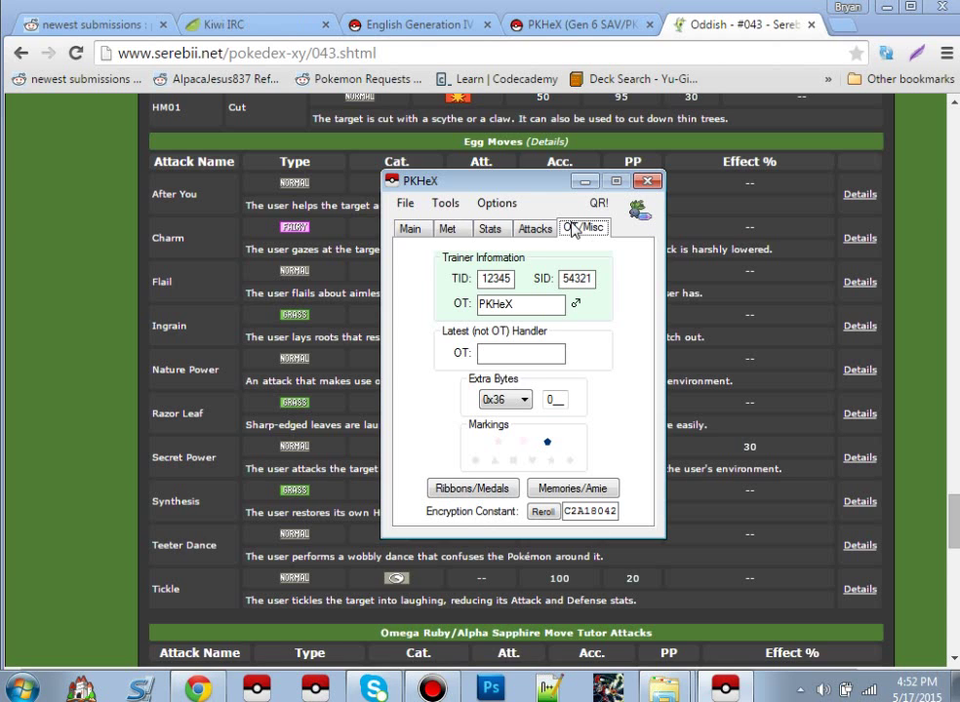
left_click(578, 278)
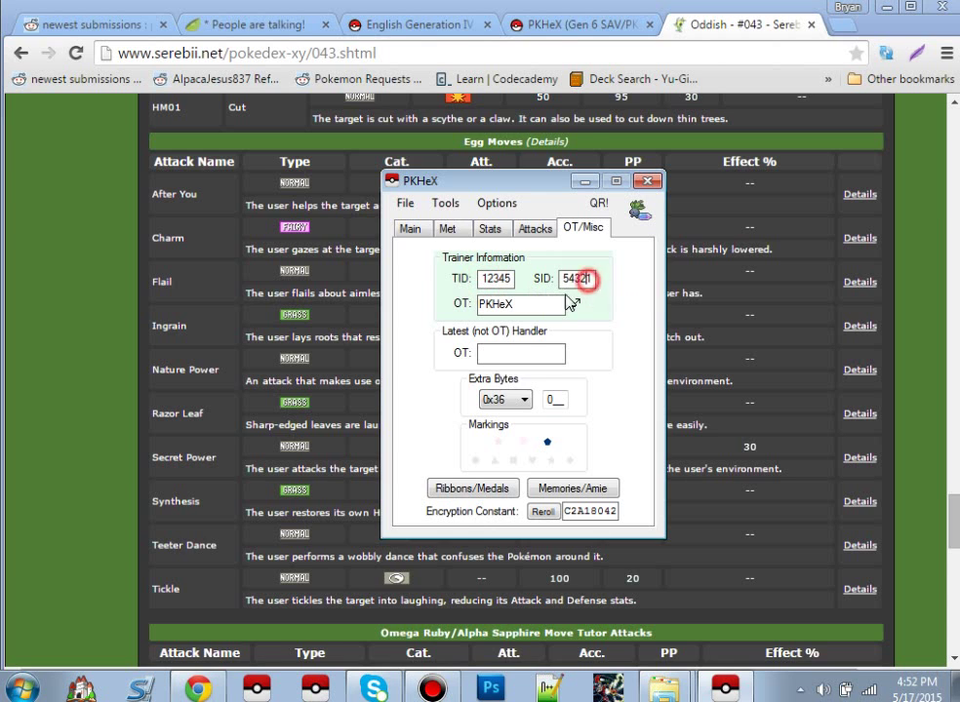
left_click(540, 304)
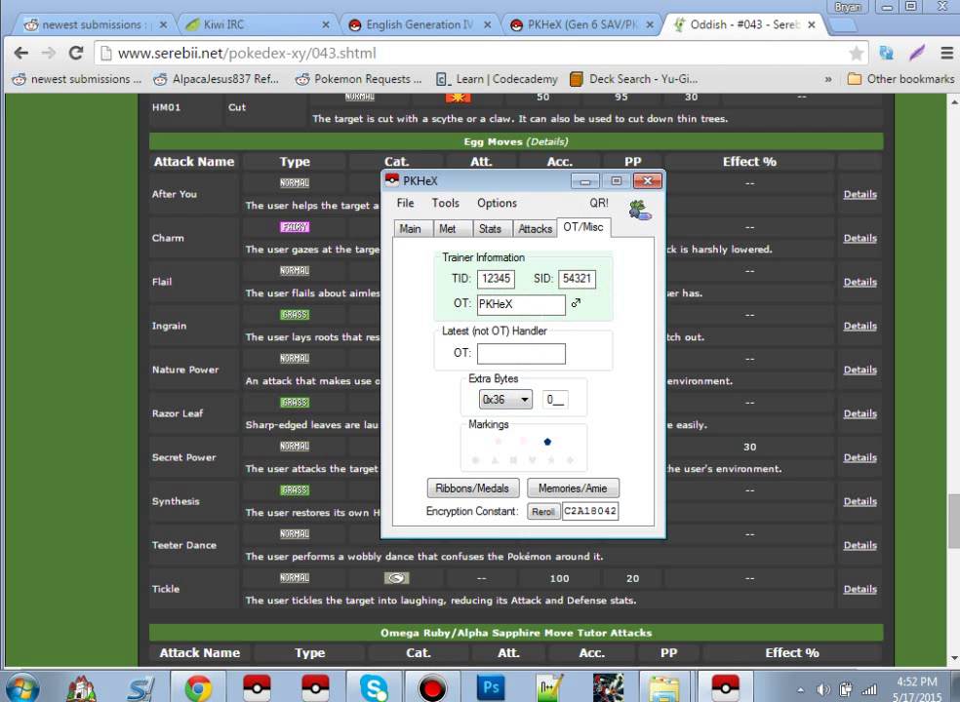
left_click_drag(539, 303, 459, 314)
left_click(472, 488)
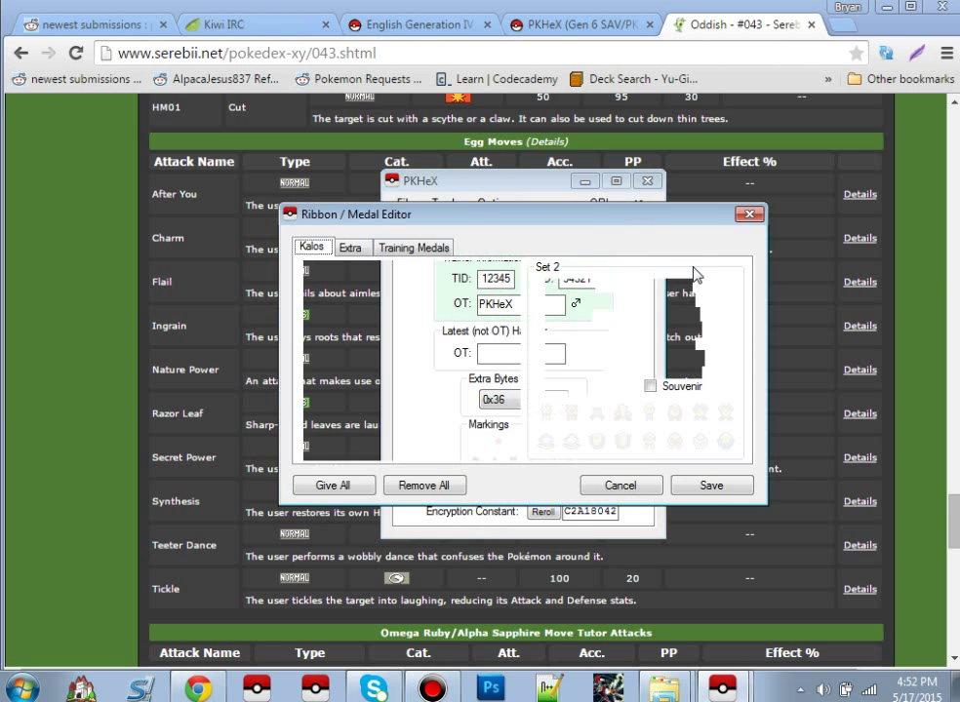
left_click(746, 212)
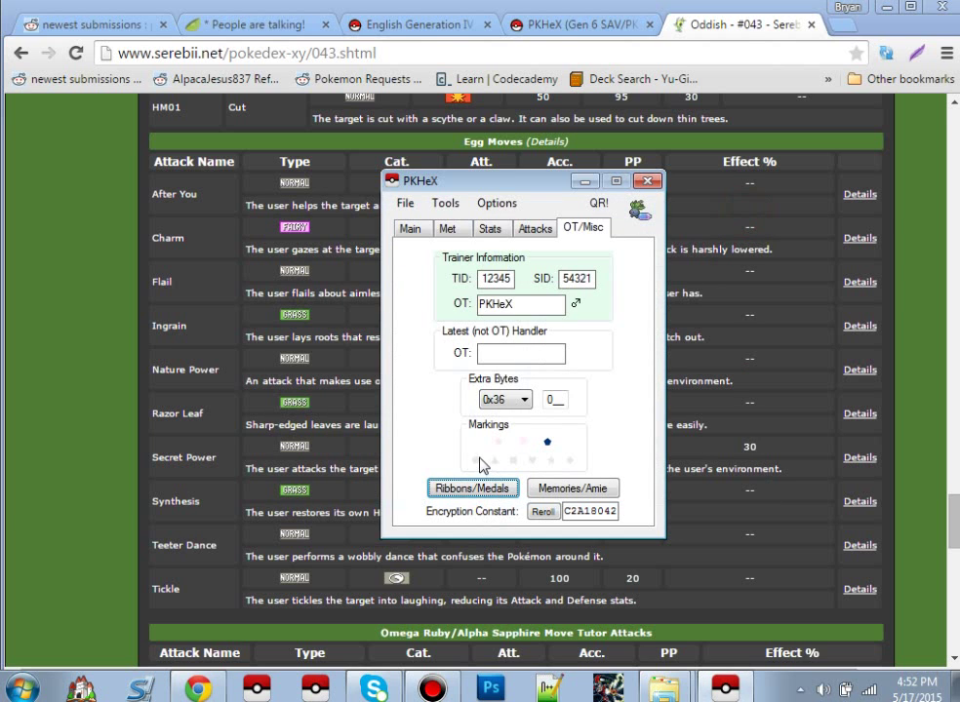
Make the Oddish shiny and return to its trainer information
left_click(410, 228)
left_click(454, 254)
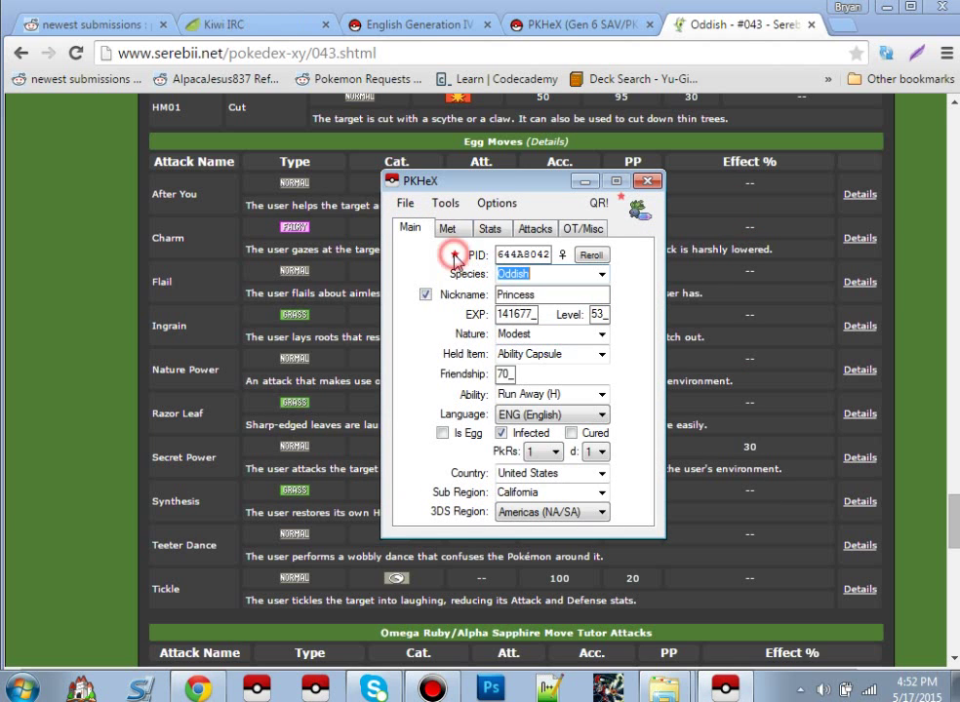
left_click(585, 230)
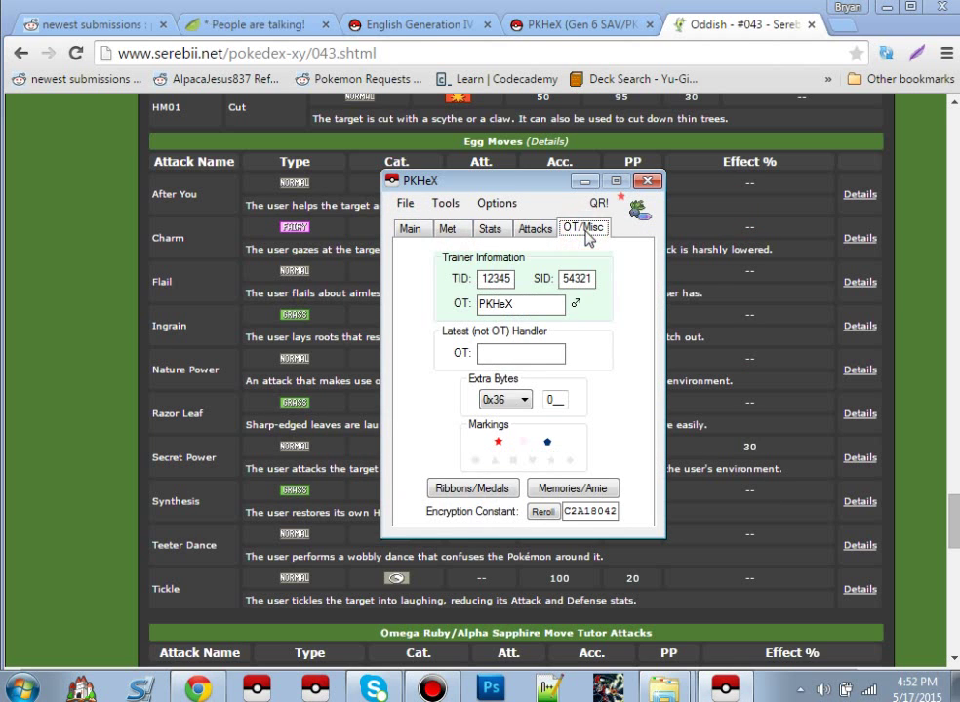
Set the original trainer's TID to 17292 and make the Oddish shiny for that ID
mouse_move(593, 278)
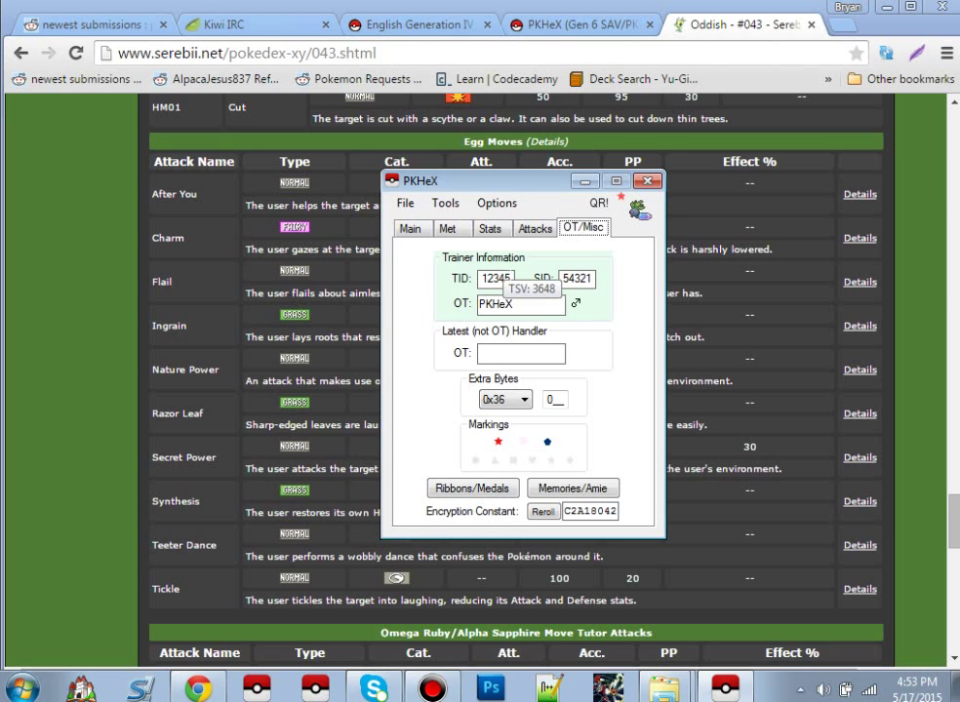
left_click_drag(511, 279, 428, 285)
type("1729")
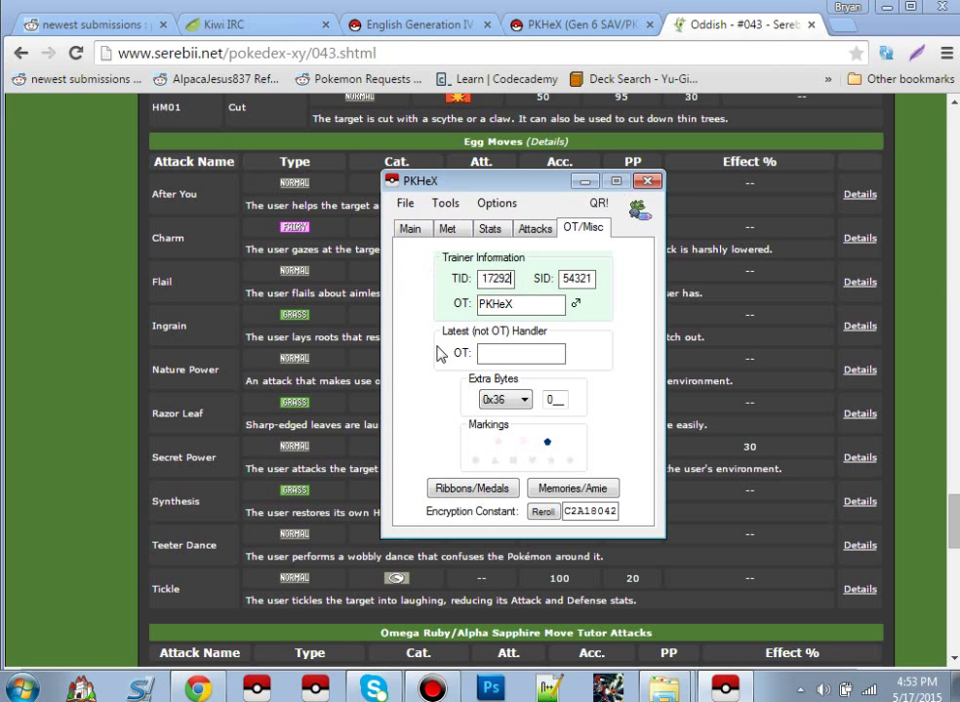
type("2")
left_click(524, 307)
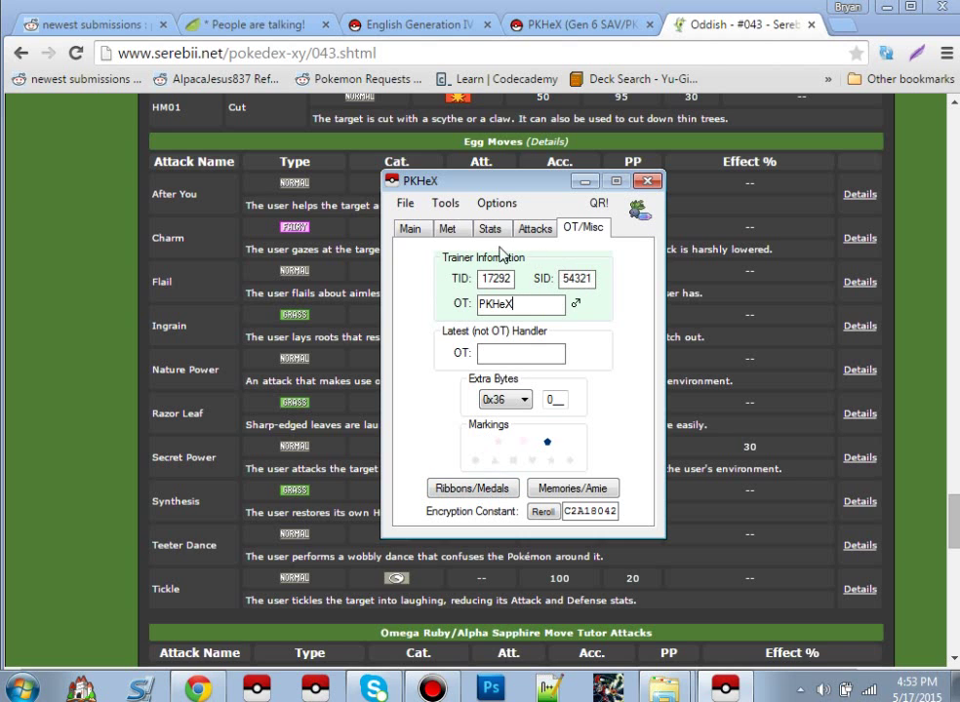
left_click(410, 228)
left_click(453, 254)
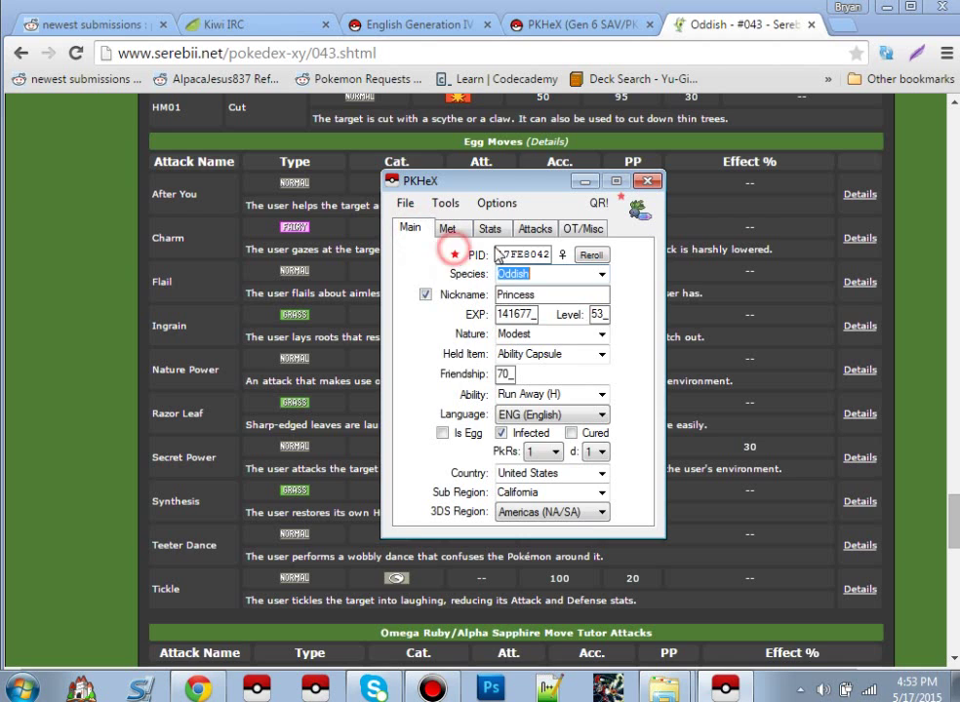
left_click(577, 228)
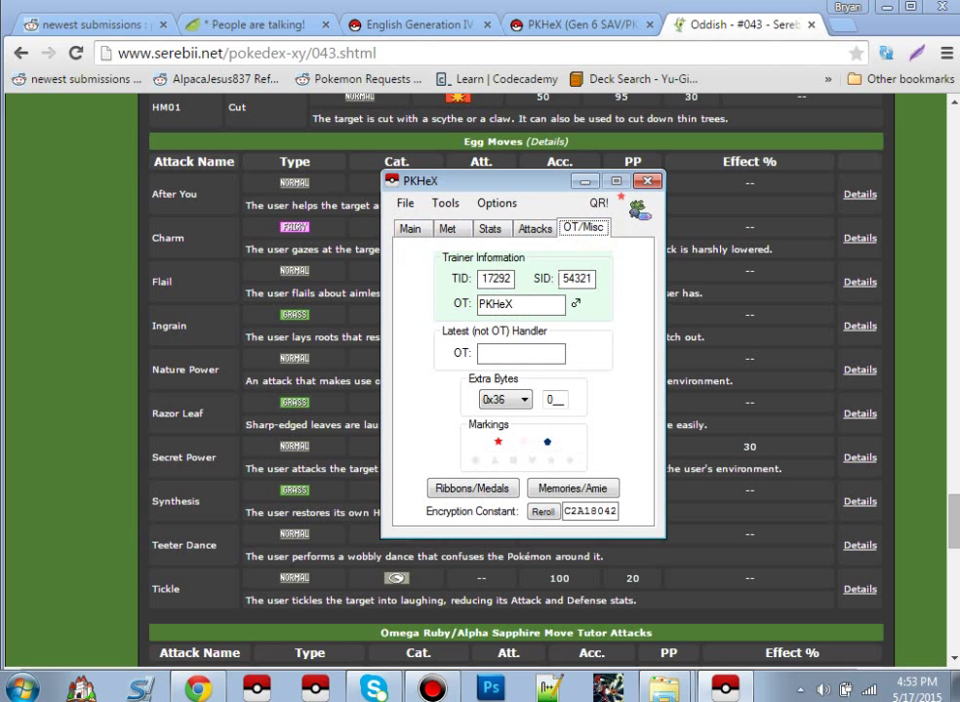
Set the original trainer's SID to 41108 and make the Oddish shiny for the new ID pair
double_click(597, 279)
type("411")
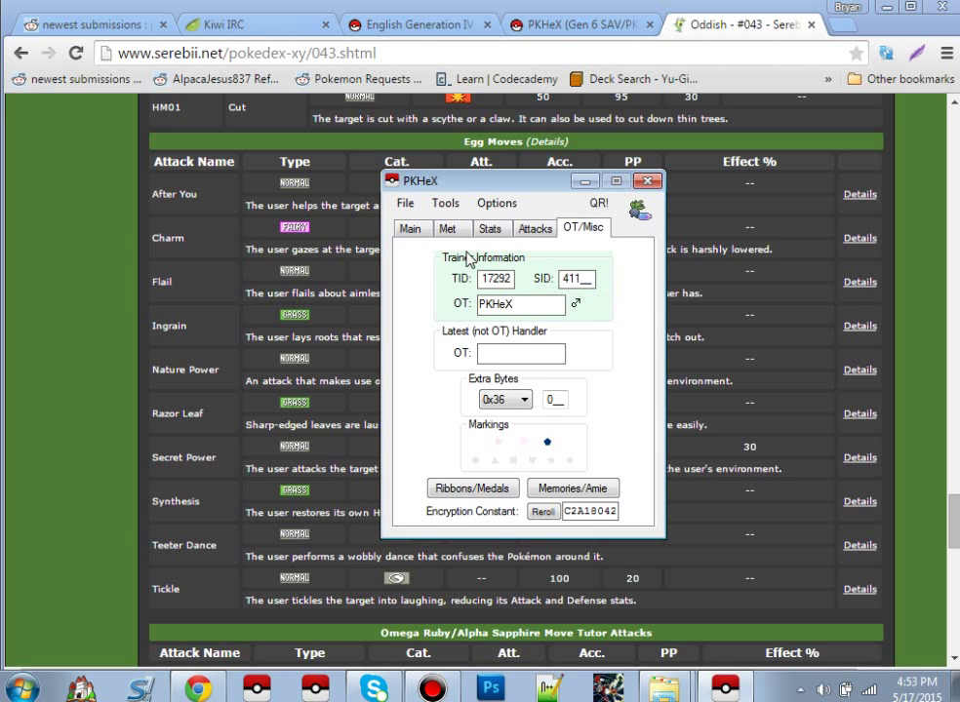
type("08")
left_click(410, 228)
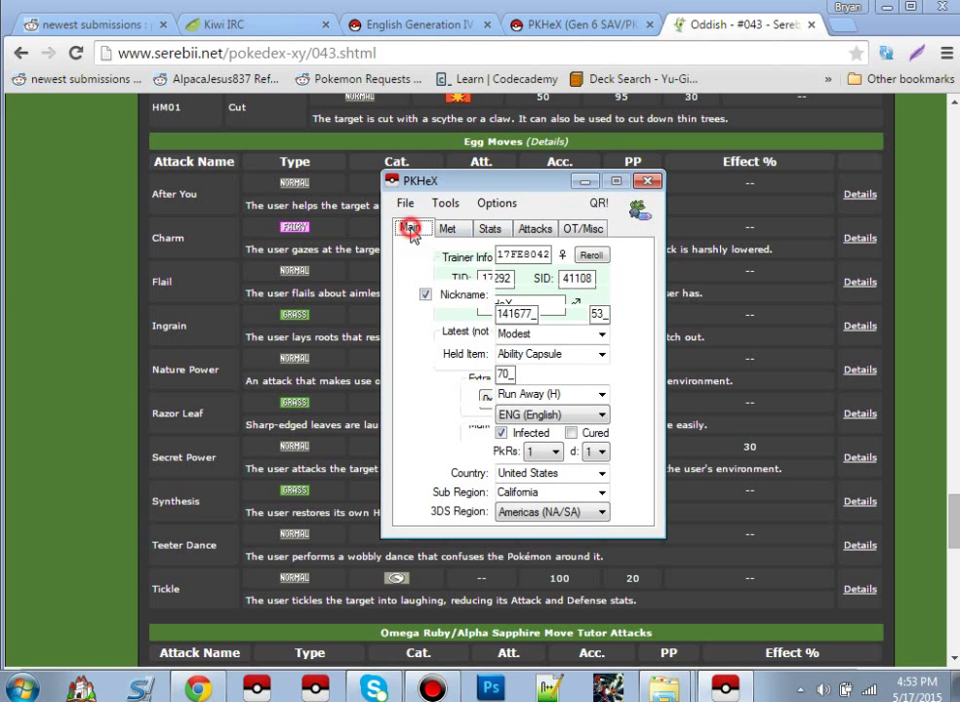
left_click(399, 252)
left_click(598, 230)
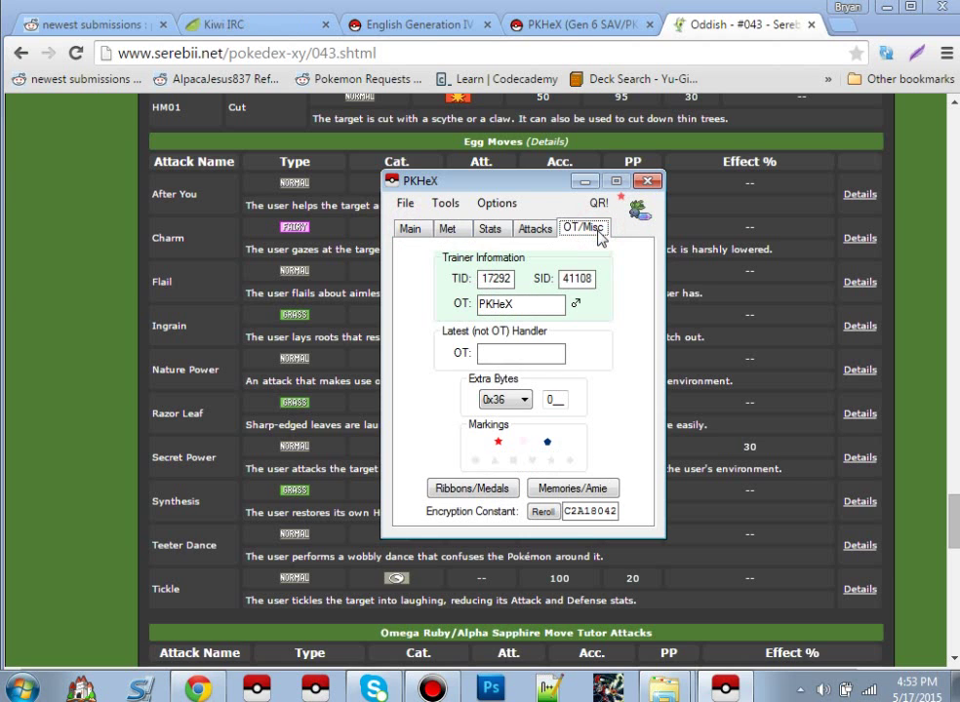
left_click(411, 229)
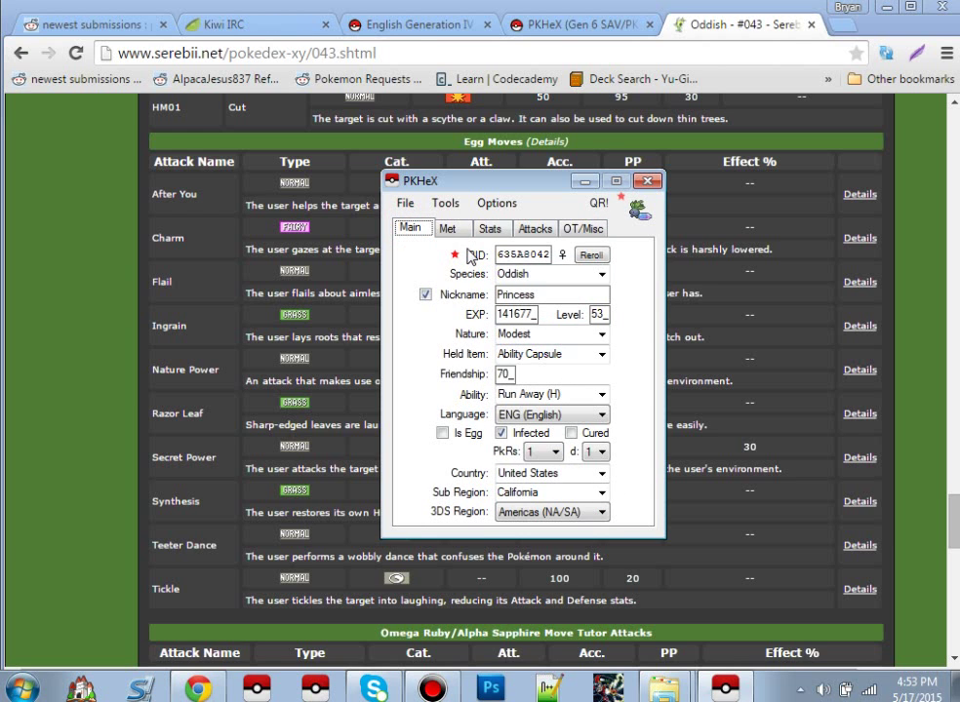
left_click(582, 229)
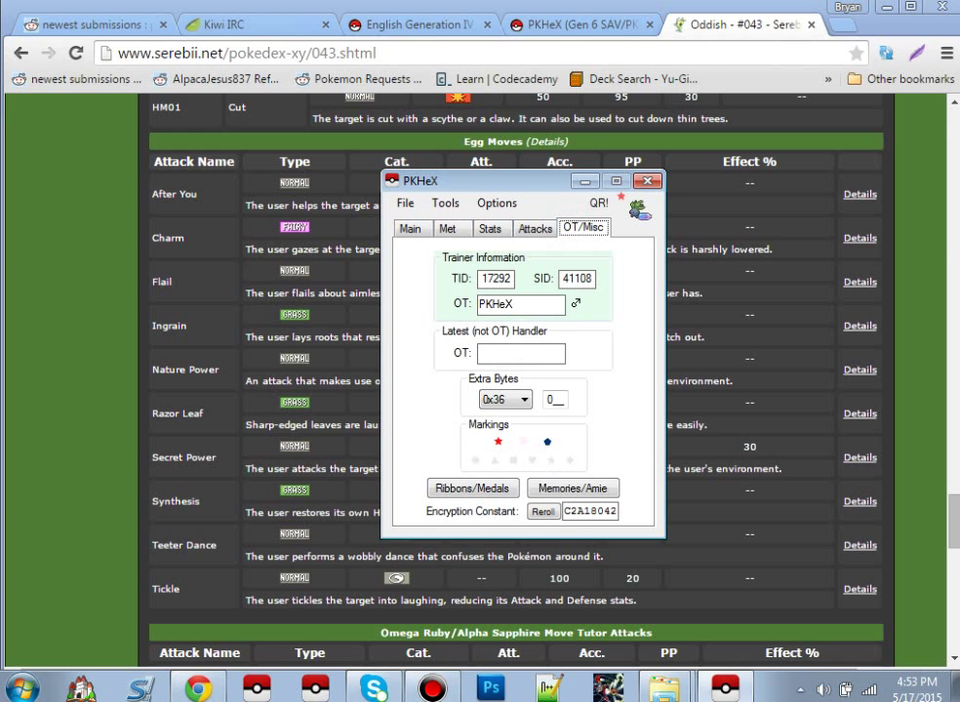
Try 12233 as the trainer's TID and restore it to 17292
left_click_drag(514, 305, 436, 300)
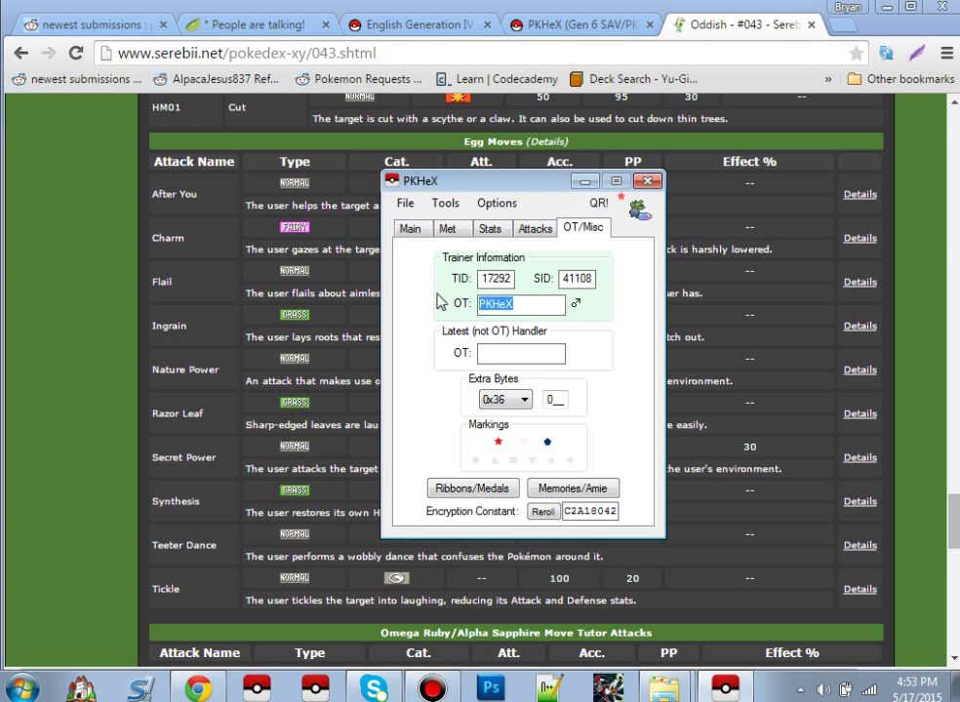
left_click(492, 279)
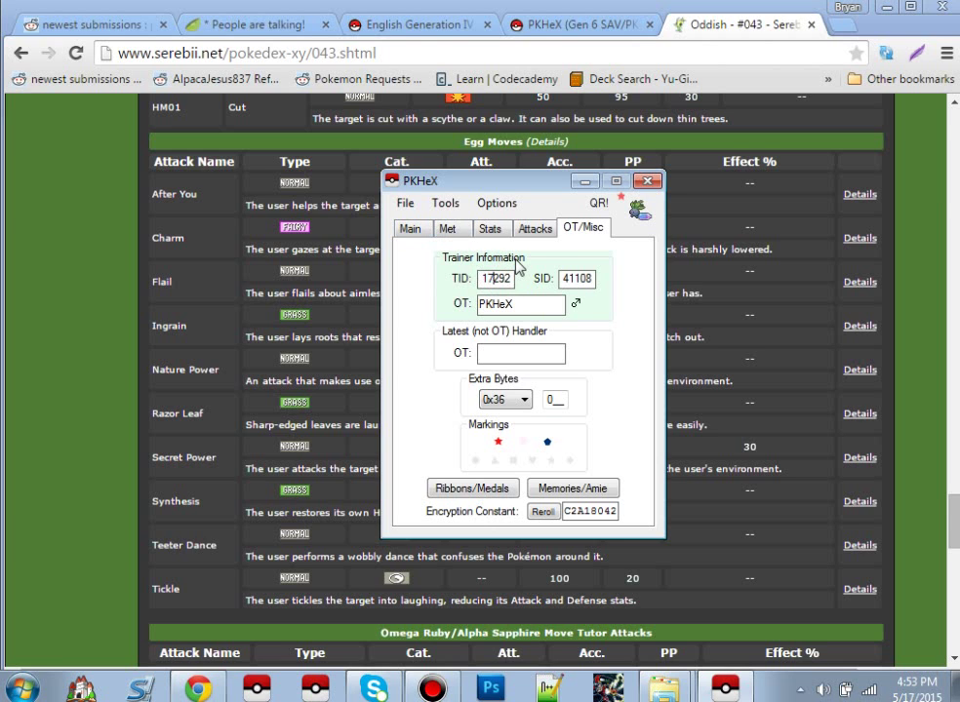
left_click_drag(510, 277, 410, 285)
key("BackSpace")
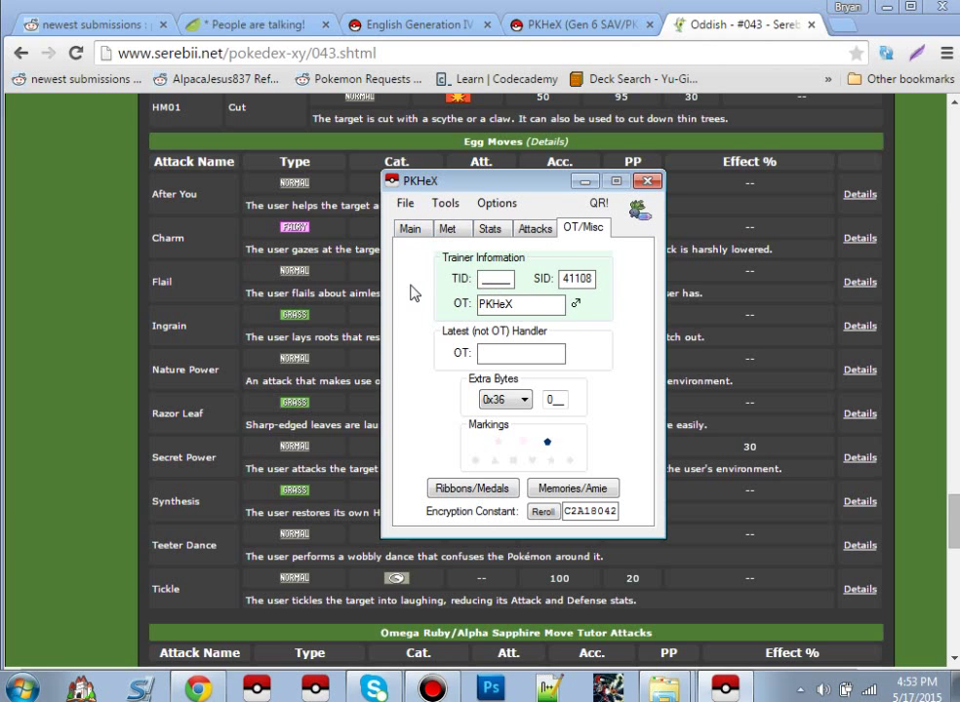
type("12233")
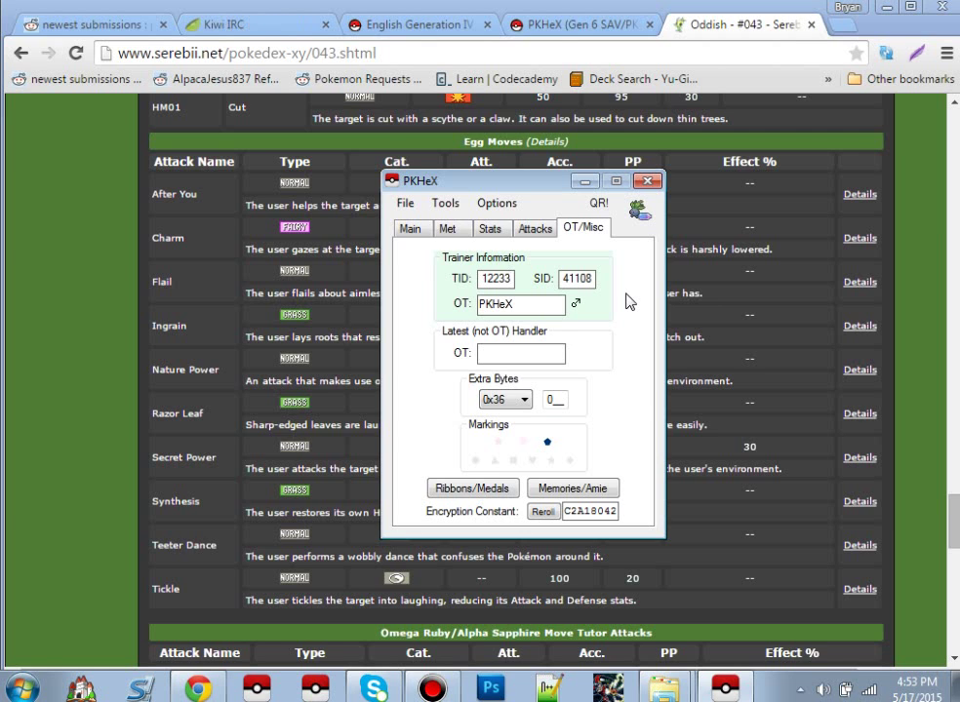
key("BackSpace")
key("BackSpace")
key("BackSpace")
key("BackSpace")
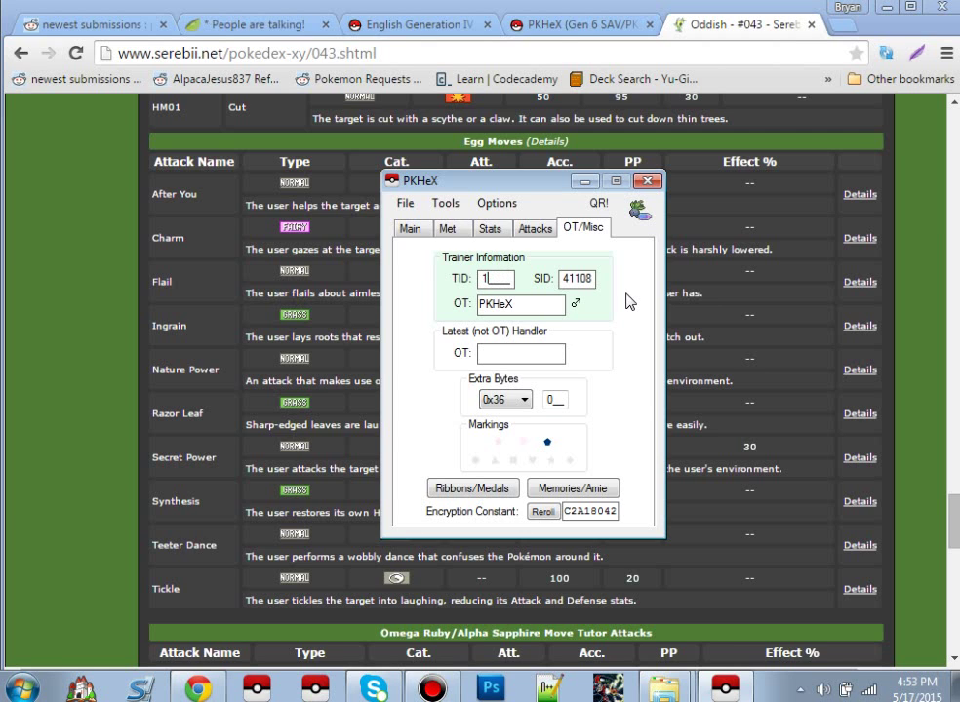
type("7292")
Check the trainer shiny value of the ID pair and replace the original trainer's name with the new trainer name
mouse_move(499, 285)
mouse_move(586, 279)
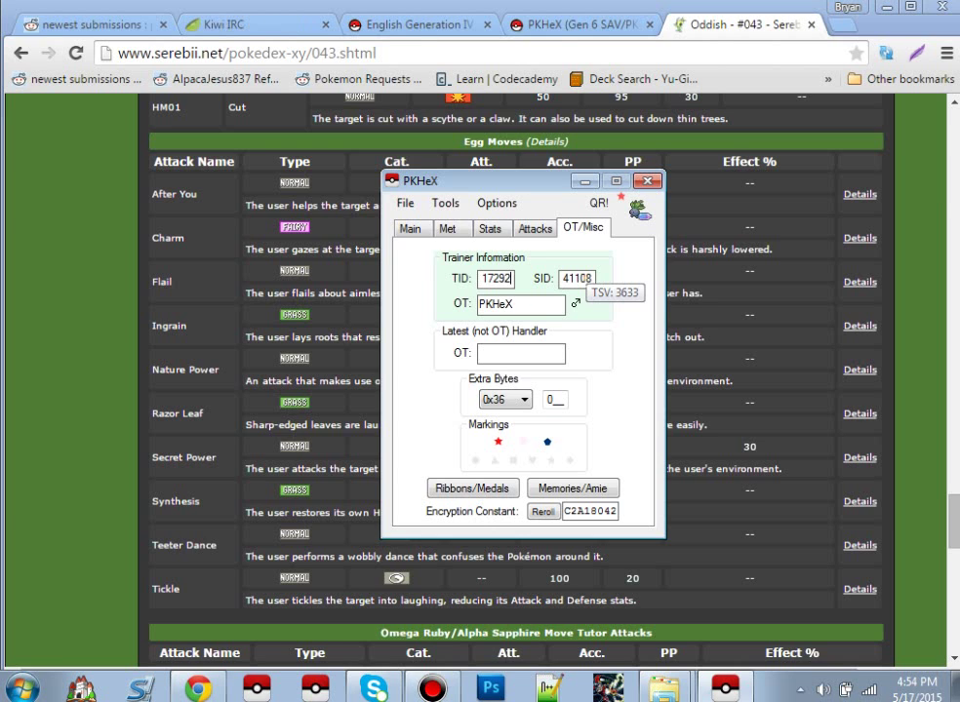
key("Tab")
key("Tab")
type("K")
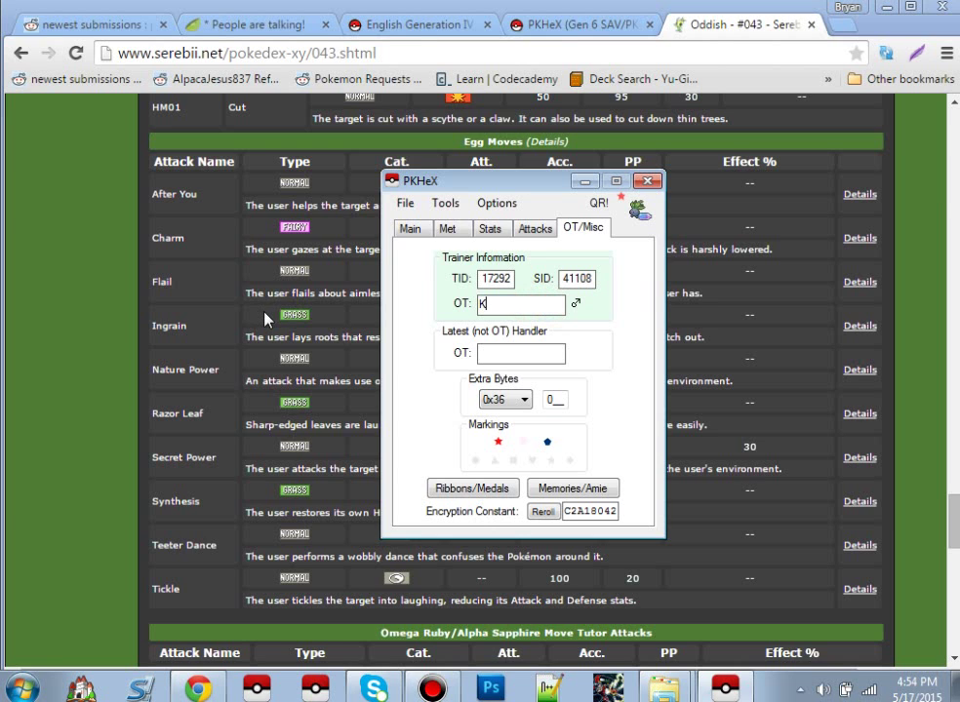
type("alut")
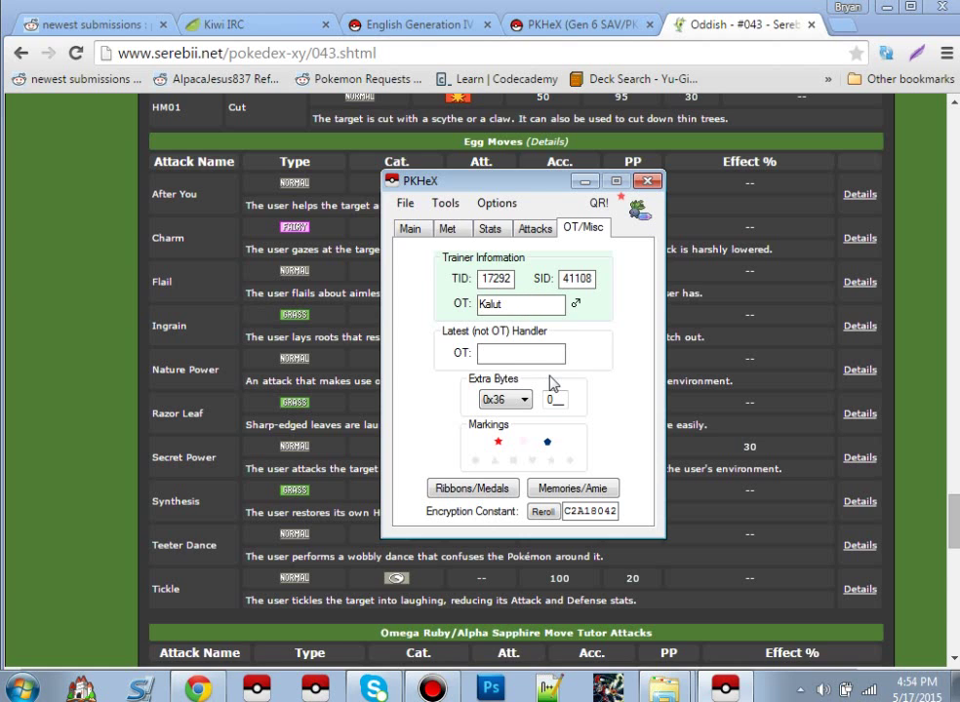
left_click(507, 349)
double_click(516, 307)
left_click(516, 306)
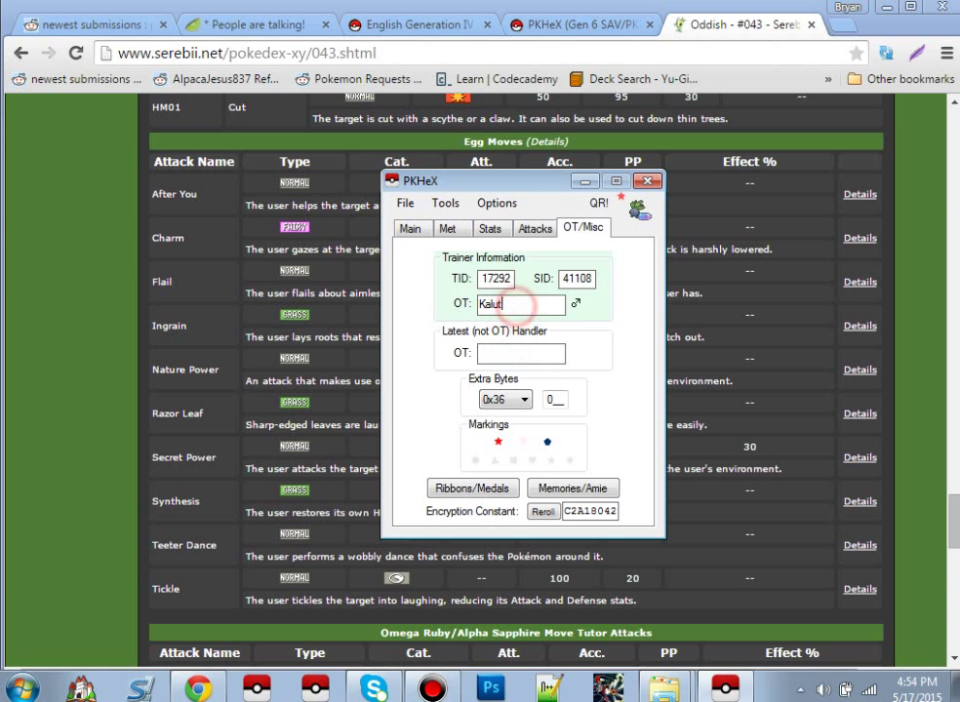
left_click(514, 306)
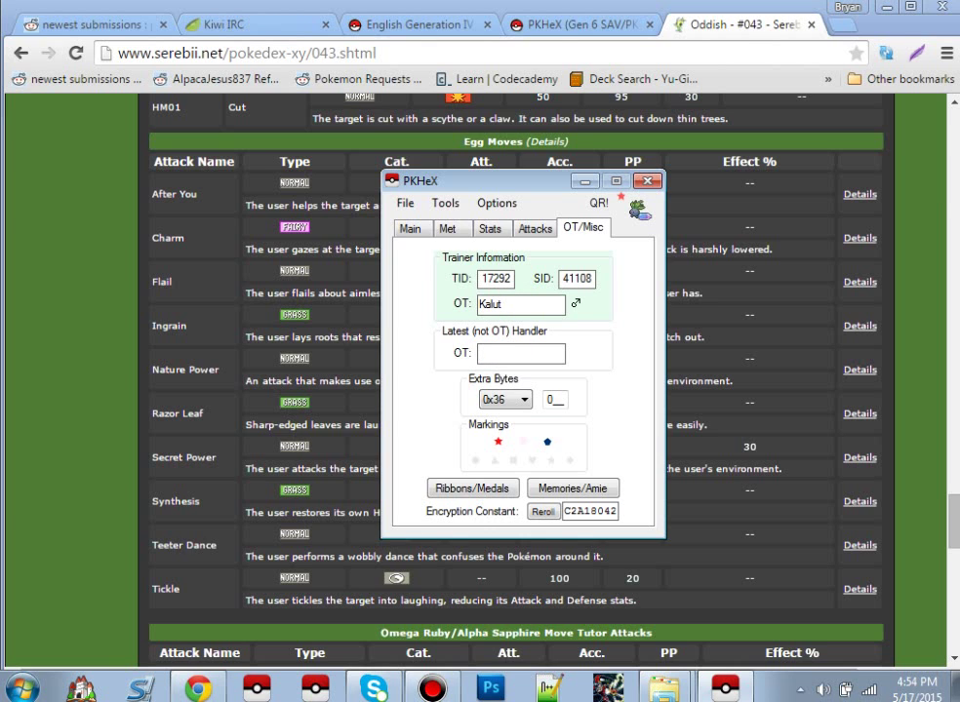
Review the Kalos and extra ribbons and the training medals, toggling the Wishing ribbon on and back off
left_click(506, 490)
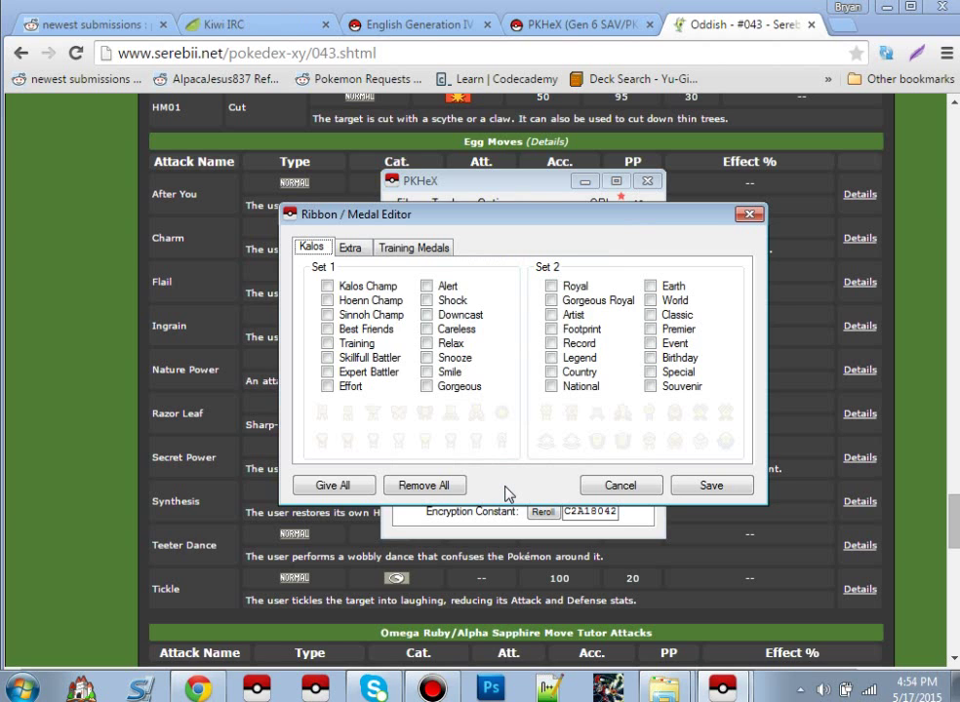
left_click(400, 249)
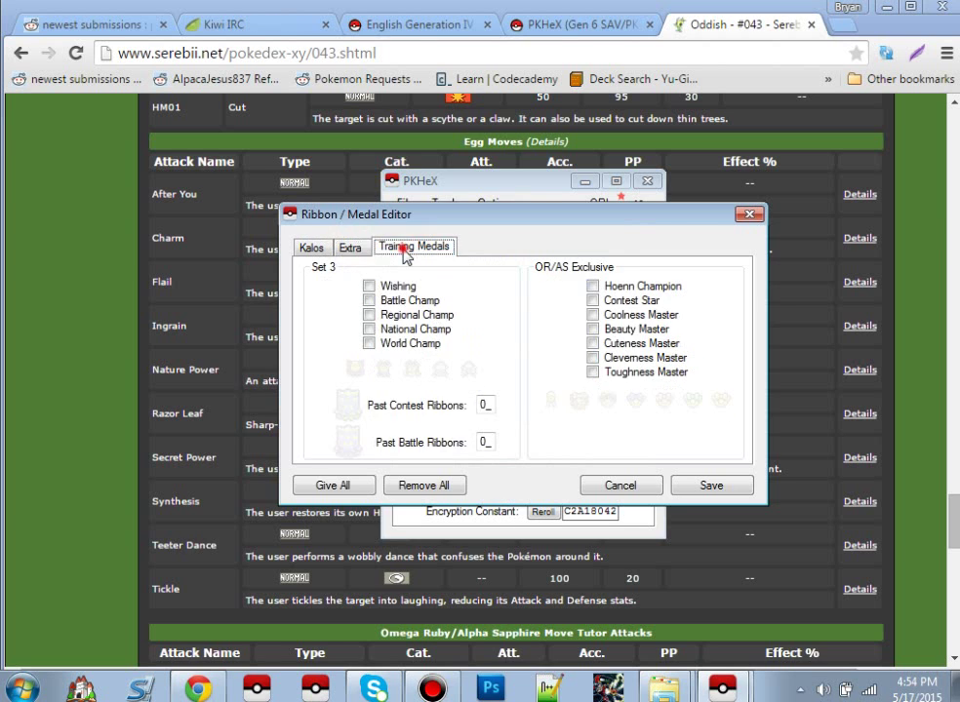
left_click(328, 250)
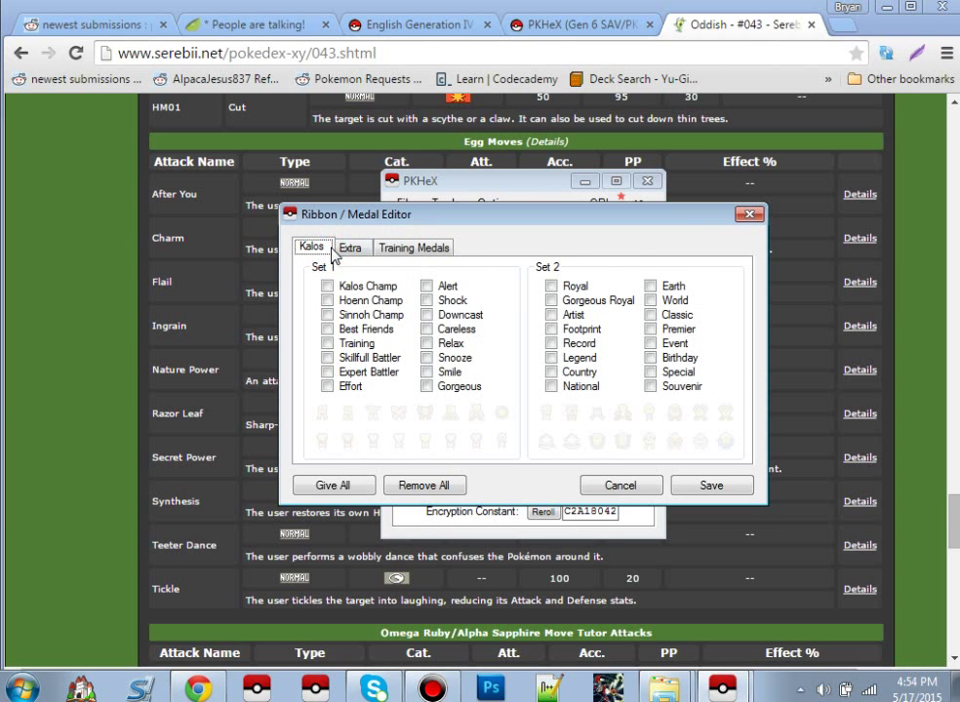
left_click(350, 251)
left_click(395, 288)
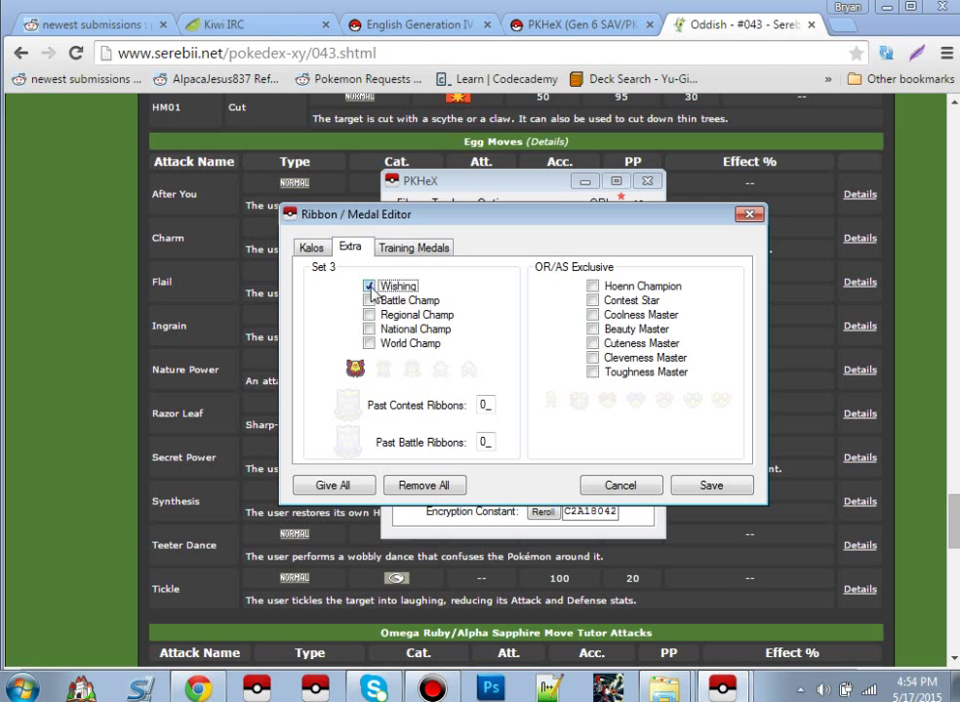
left_click(370, 289)
left_click(408, 250)
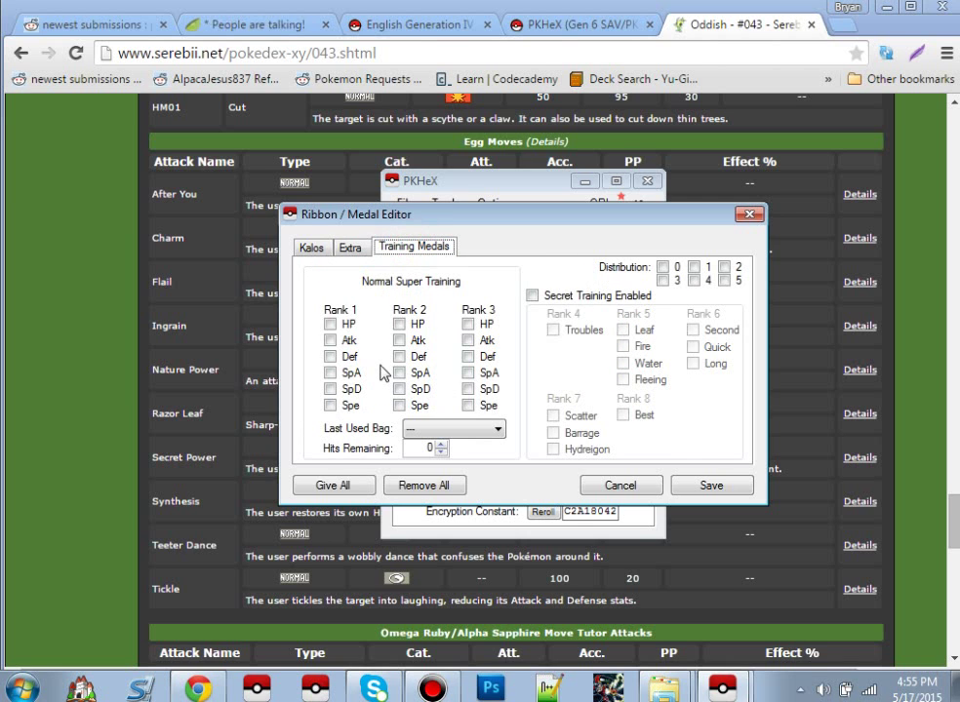
Try the Classic and Event ribbons in the Kalos set and close the ribbon editor without saving
left_click(312, 248)
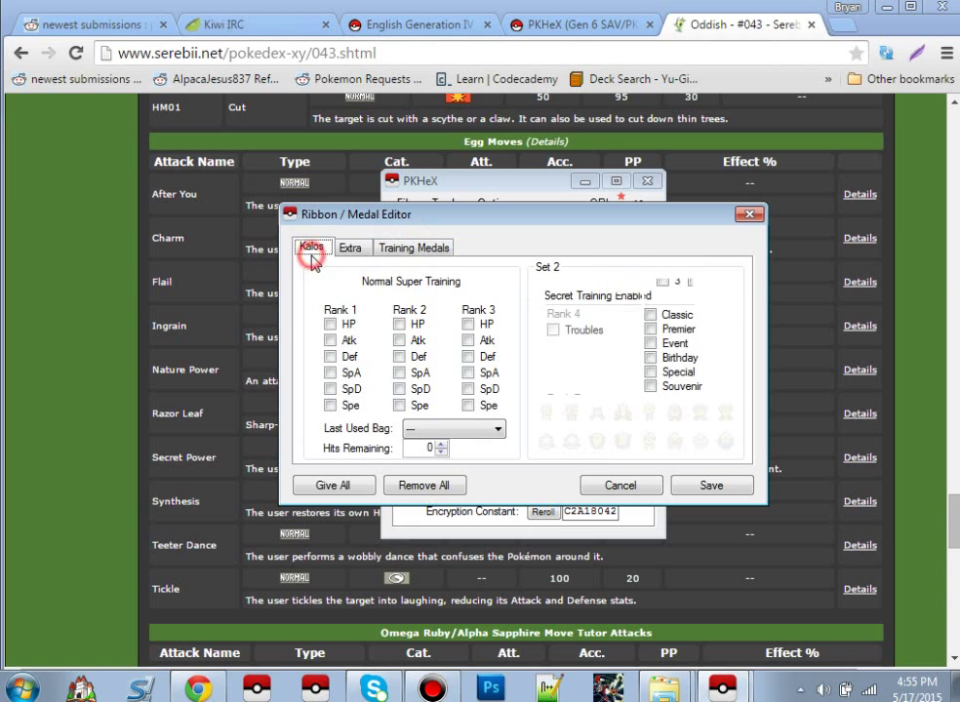
left_click(664, 315)
left_click(663, 315)
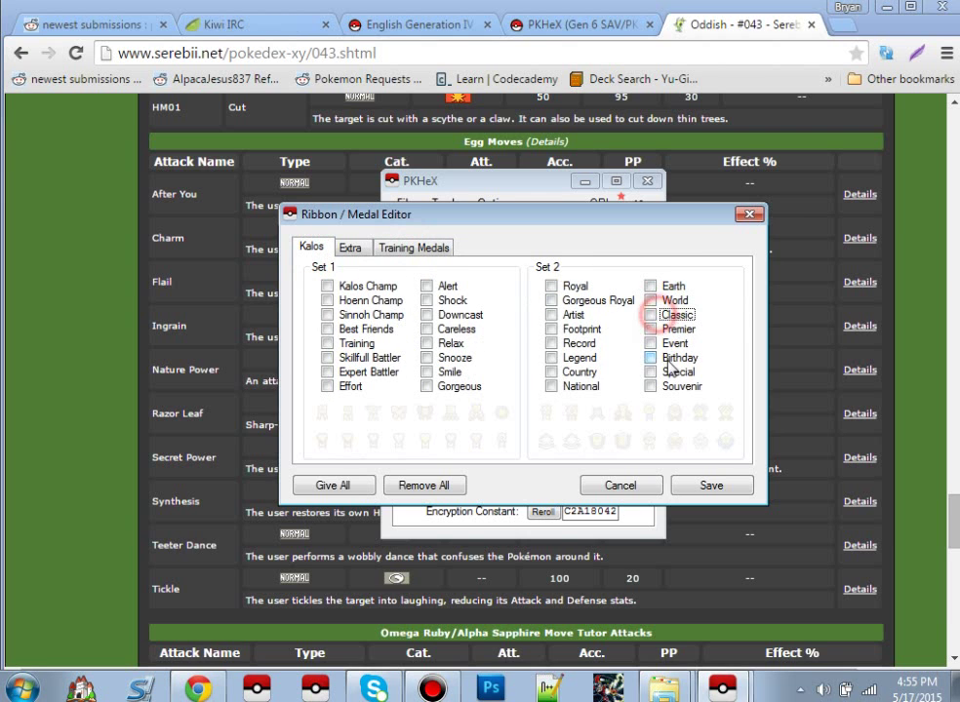
left_click(658, 353)
left_click(654, 345)
left_click(656, 357)
left_click(653, 341)
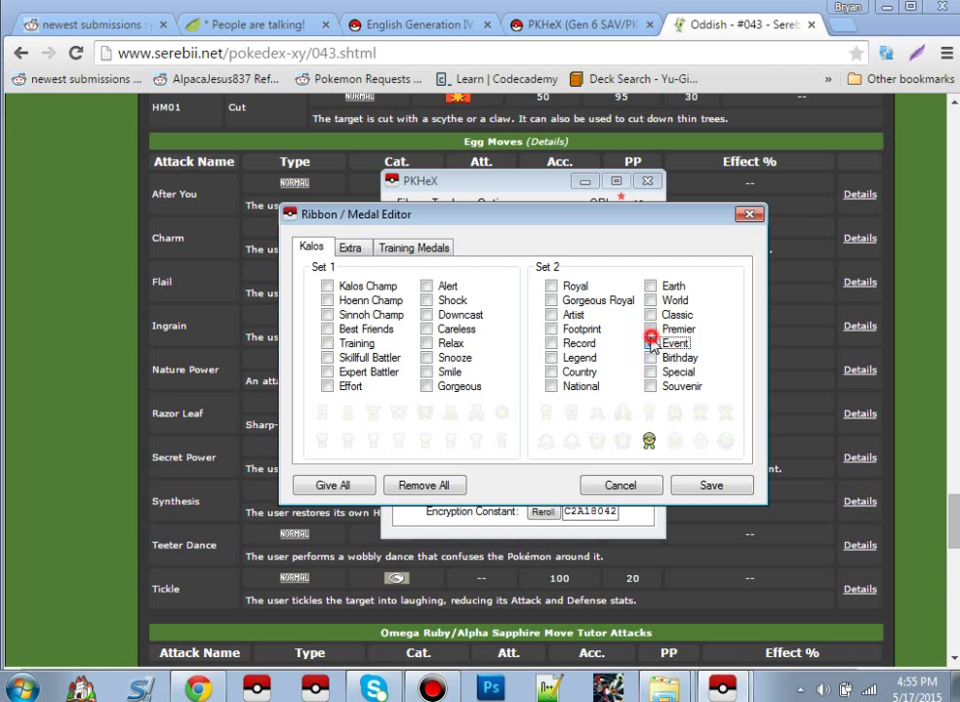
left_click(748, 214)
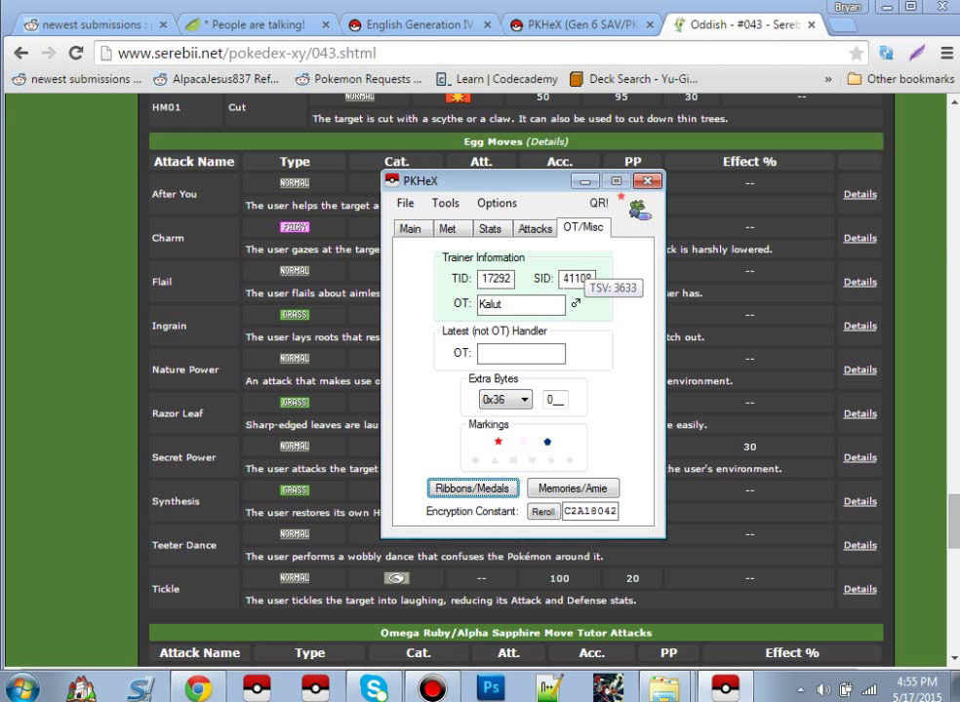
Check the trainer shiny value of the original trainer's TID and SID pair
left_click(490, 278)
left_click(575, 272)
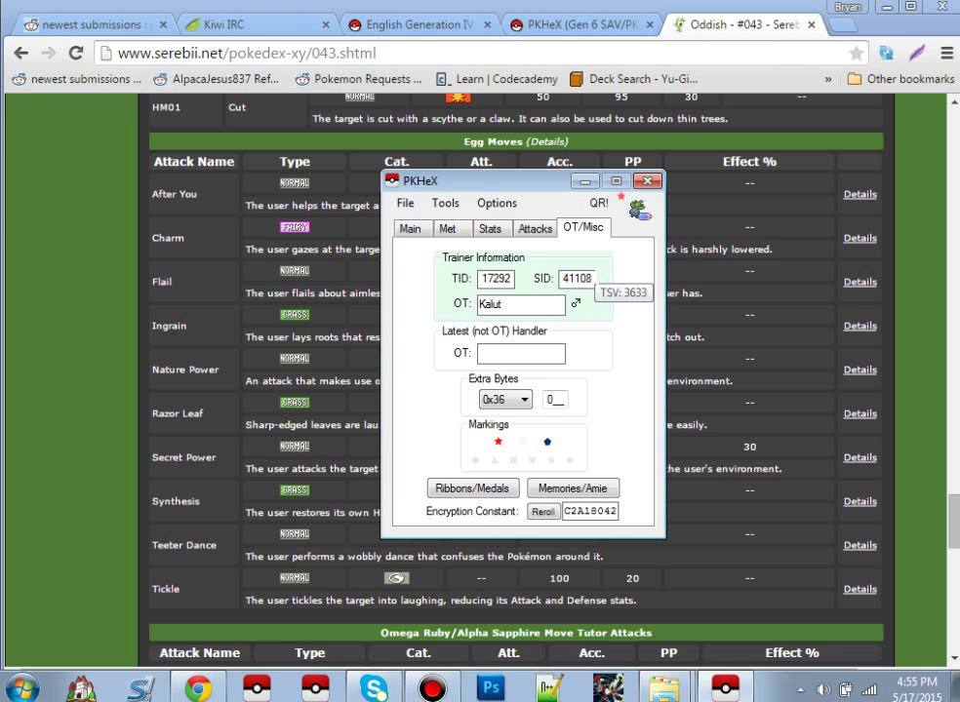
double_click(585, 278)
left_click(577, 278)
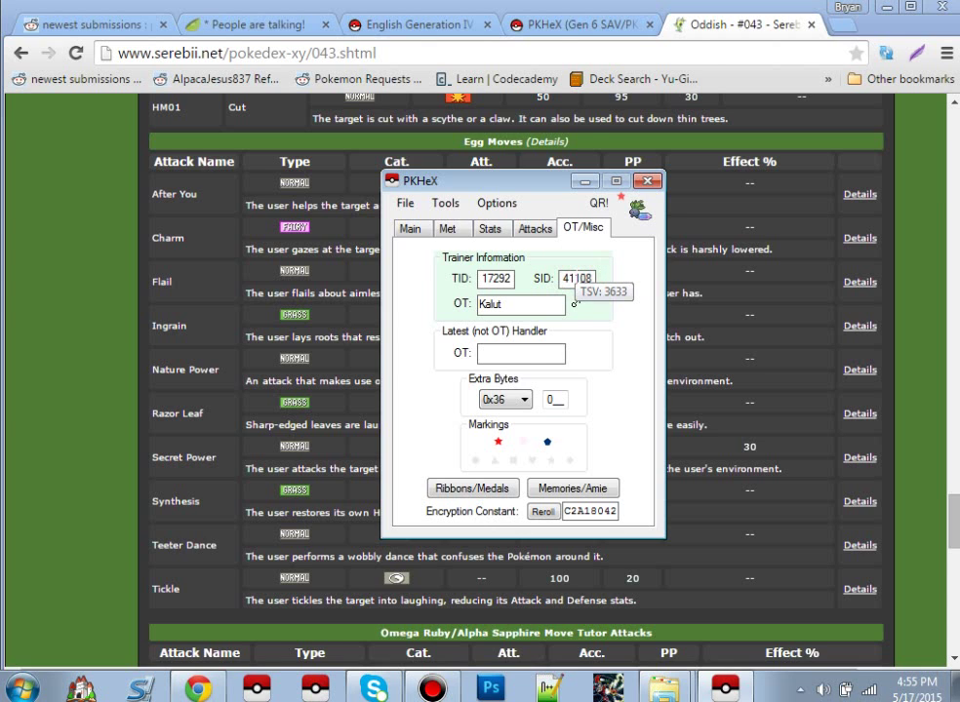
Turn on all six markings for the Oddish: circle, triangle, square, heart, star and diamond
left_click(476, 460)
left_click(494, 460)
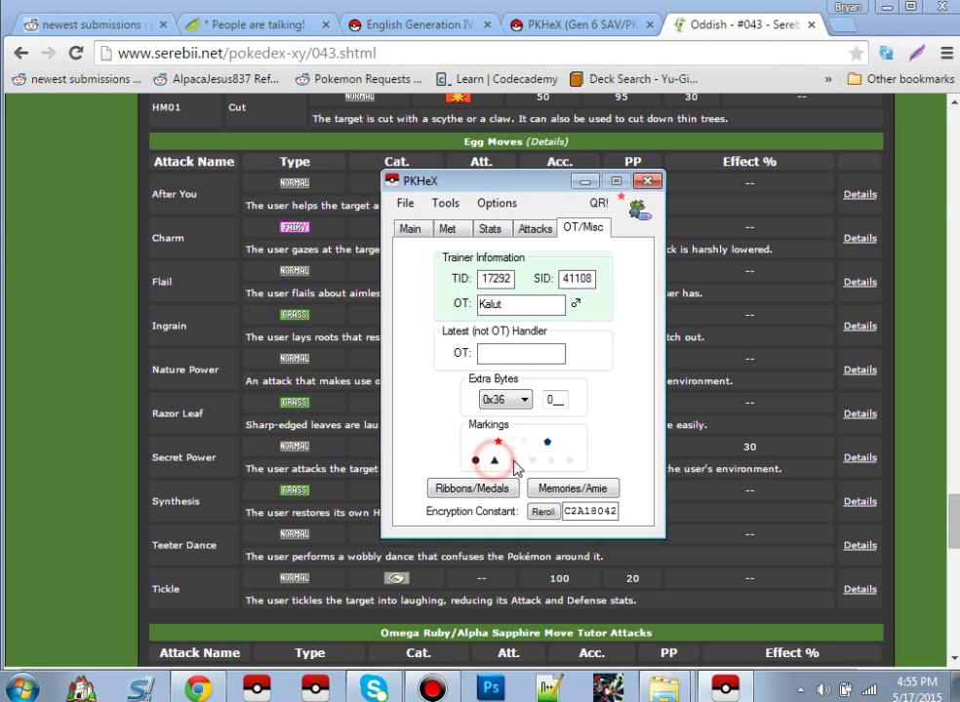
left_click(514, 459)
left_click(531, 460)
left_click(551, 460)
left_click(570, 459)
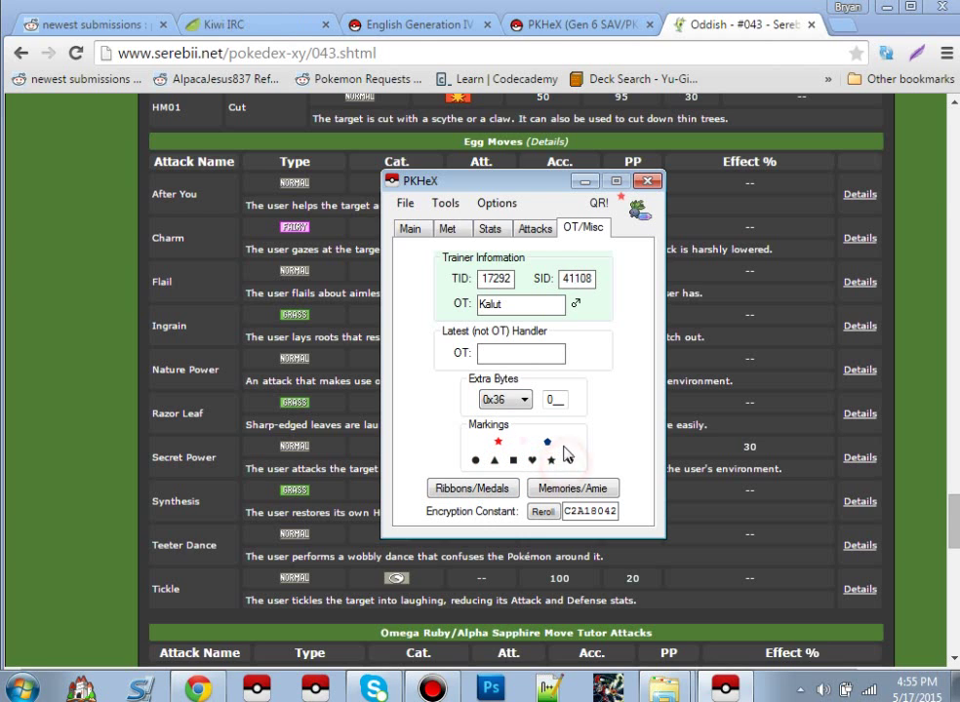
Review the Oddish's main, met, stats, attacks and original trainer details
left_click(489, 228)
left_click(586, 229)
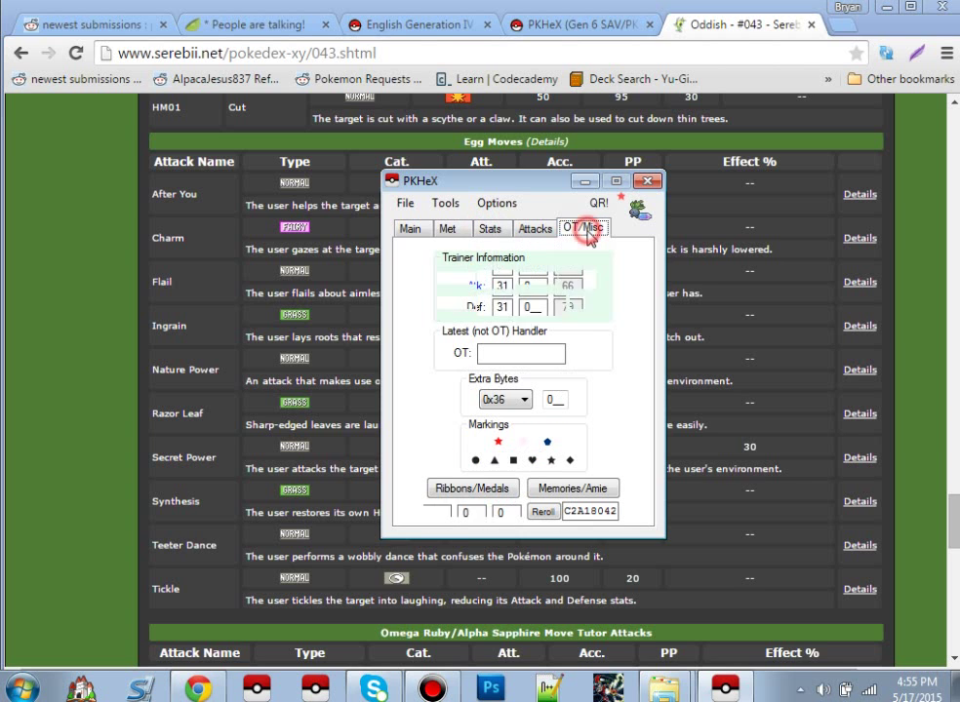
left_click(410, 228)
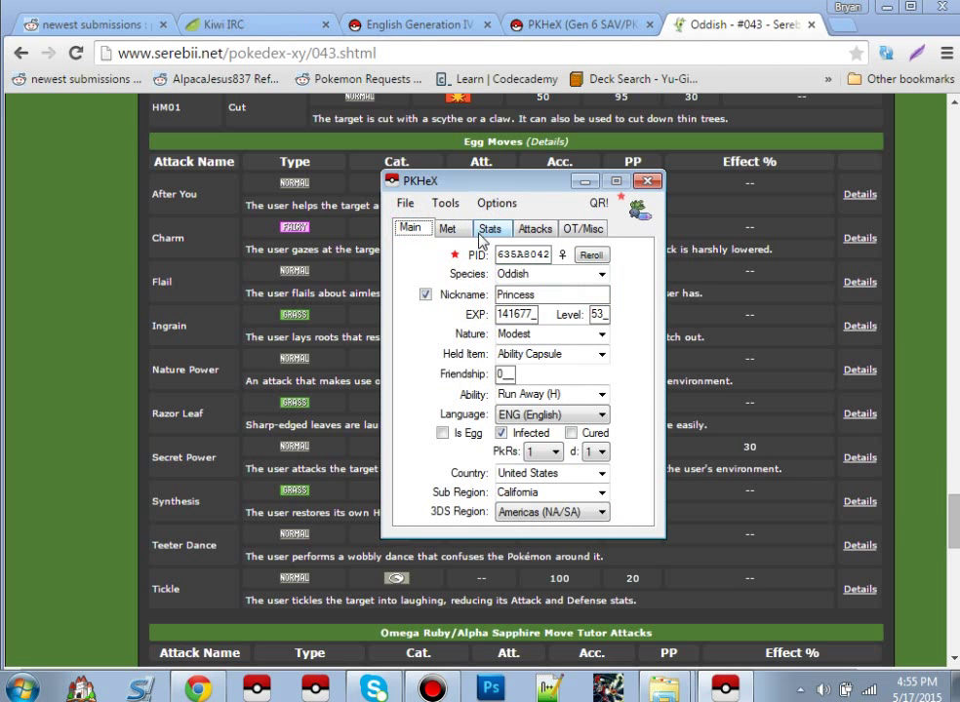
left_click(448, 228)
left_click(491, 228)
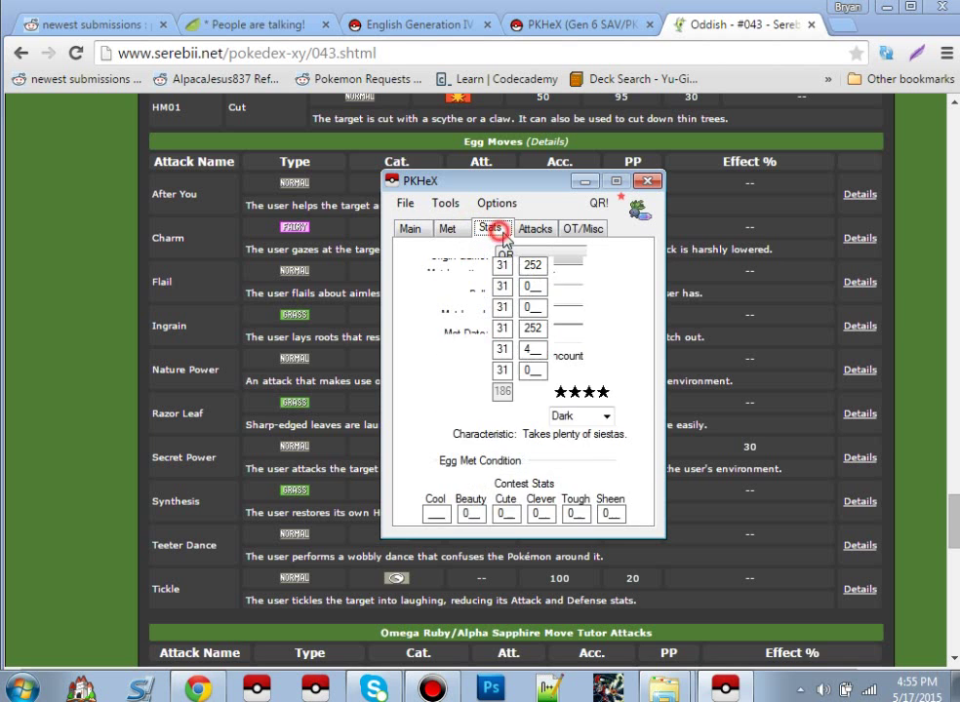
left_click(534, 229)
left_click(576, 234)
left_click(412, 228)
left_click(447, 228)
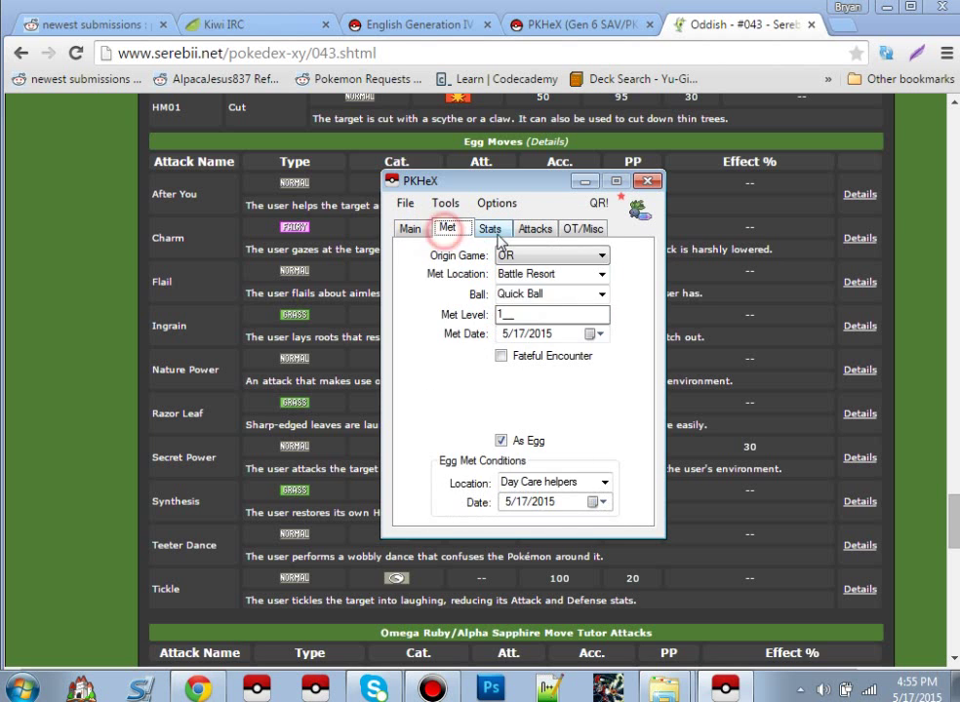
left_click(491, 228)
left_click(516, 233)
left_click(582, 228)
left_click(413, 226)
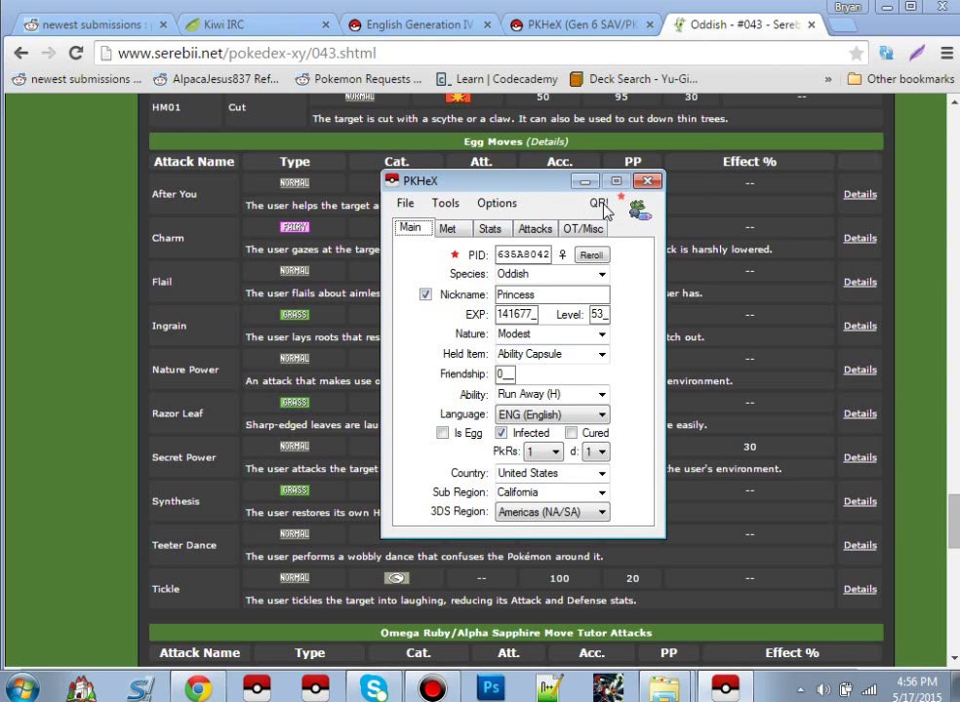
Preview the Oddish's QR code and recheck its stats, attacks and trainer details
left_click(600, 203)
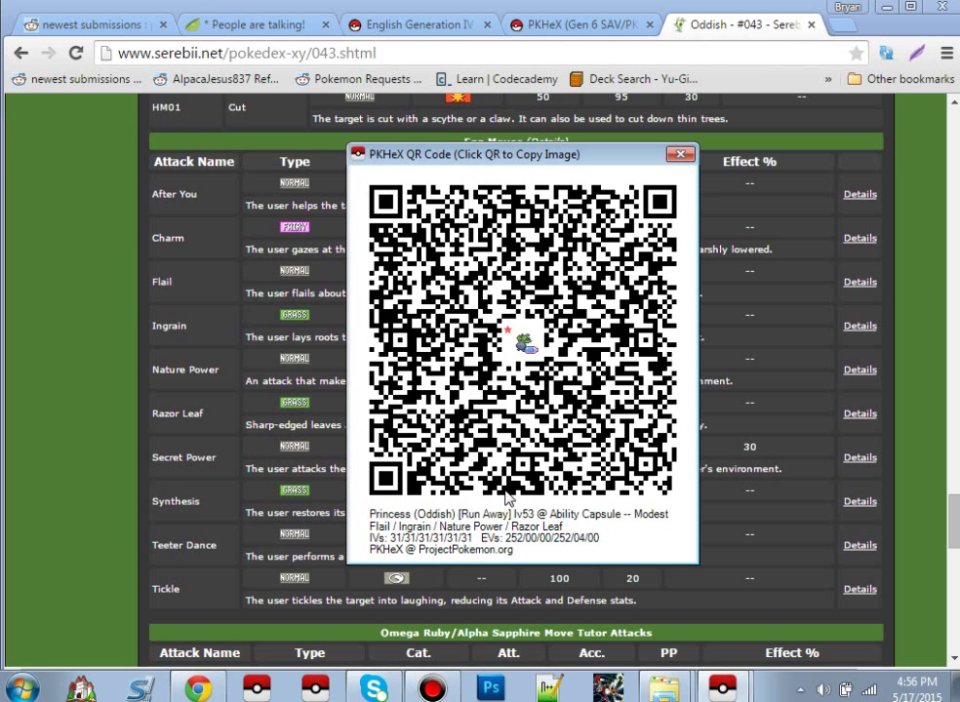
left_click(680, 155)
left_click(487, 230)
left_click(535, 229)
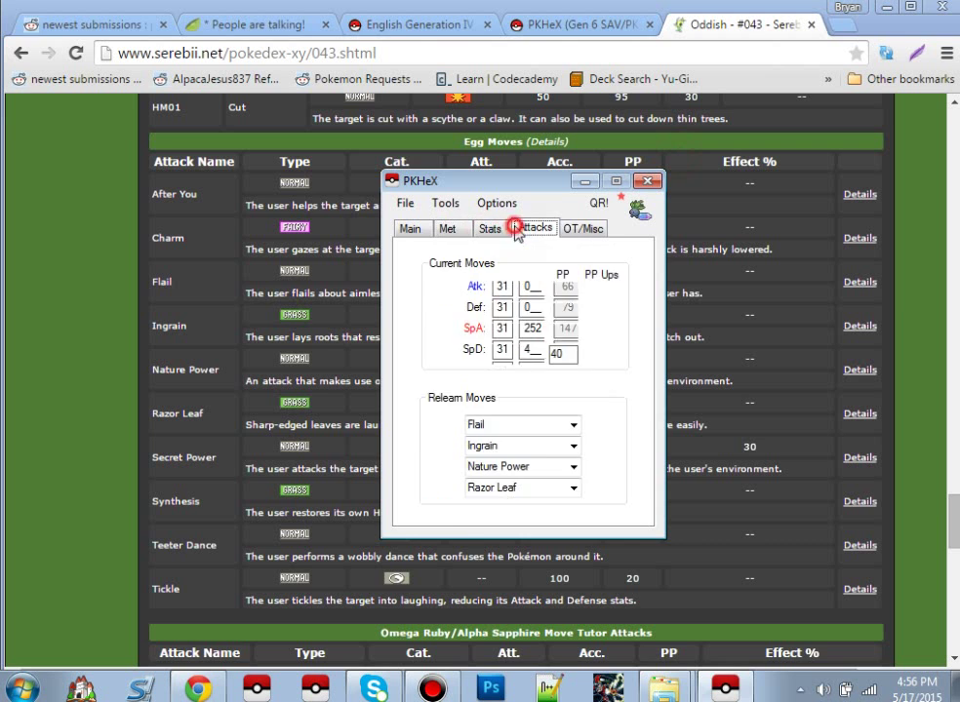
left_click(583, 229)
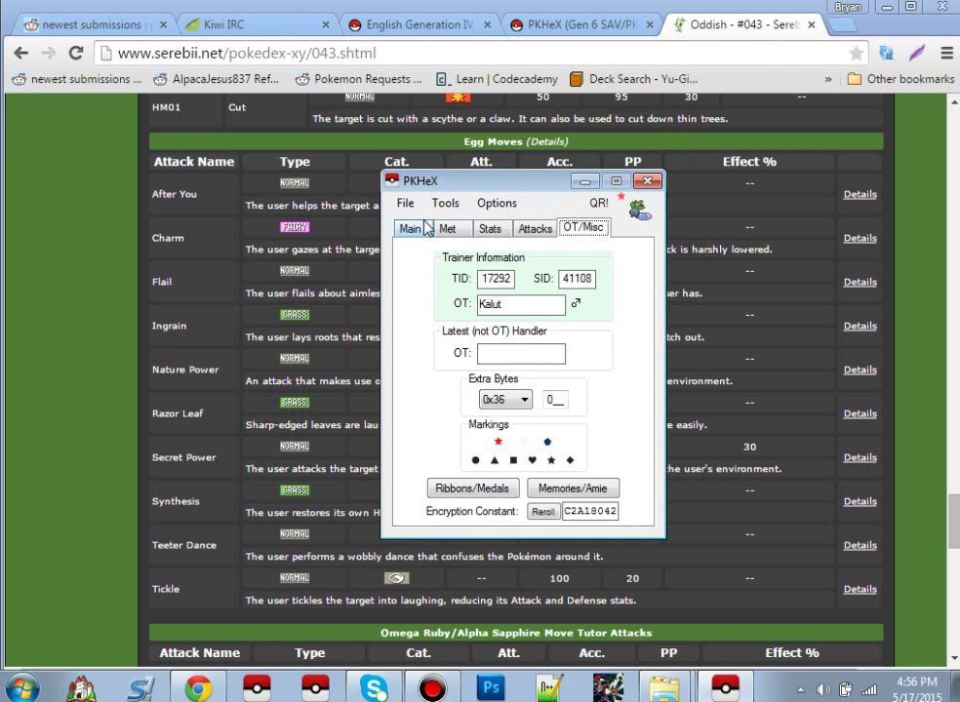
left_click(426, 226)
Generate the Oddish's QR code and copy its image to the clipboard
left_click(598, 203)
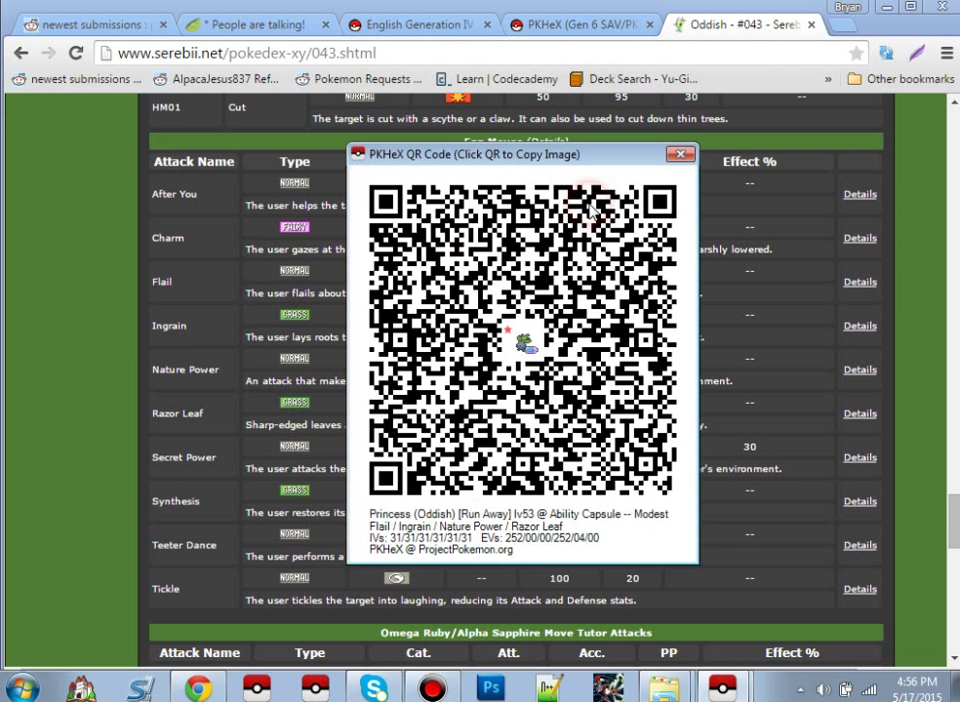
left_click(553, 308)
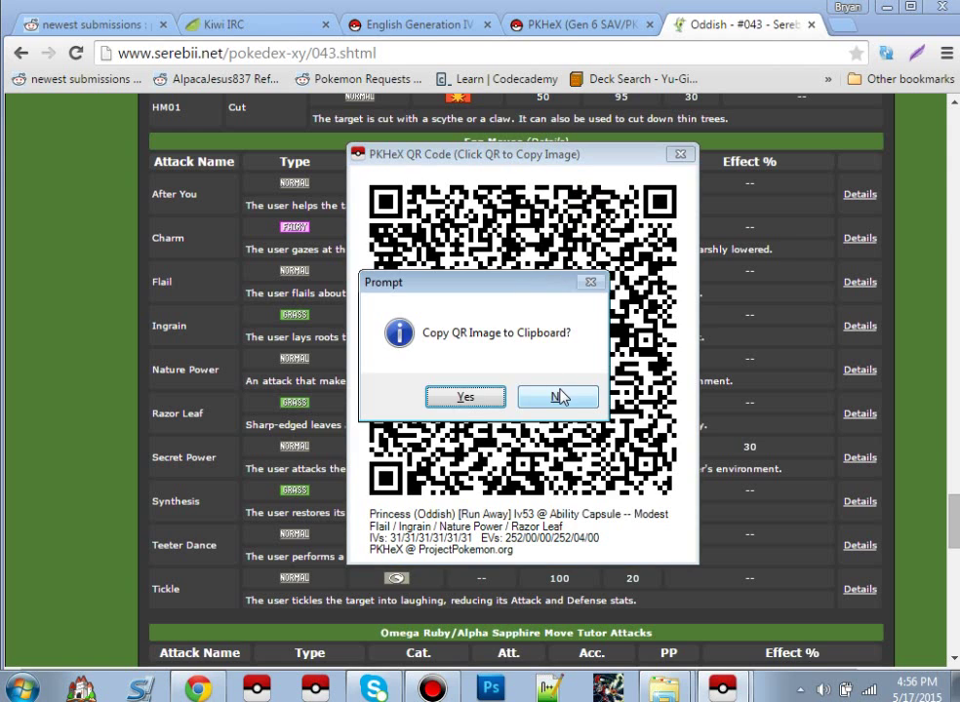
left_click(466, 398)
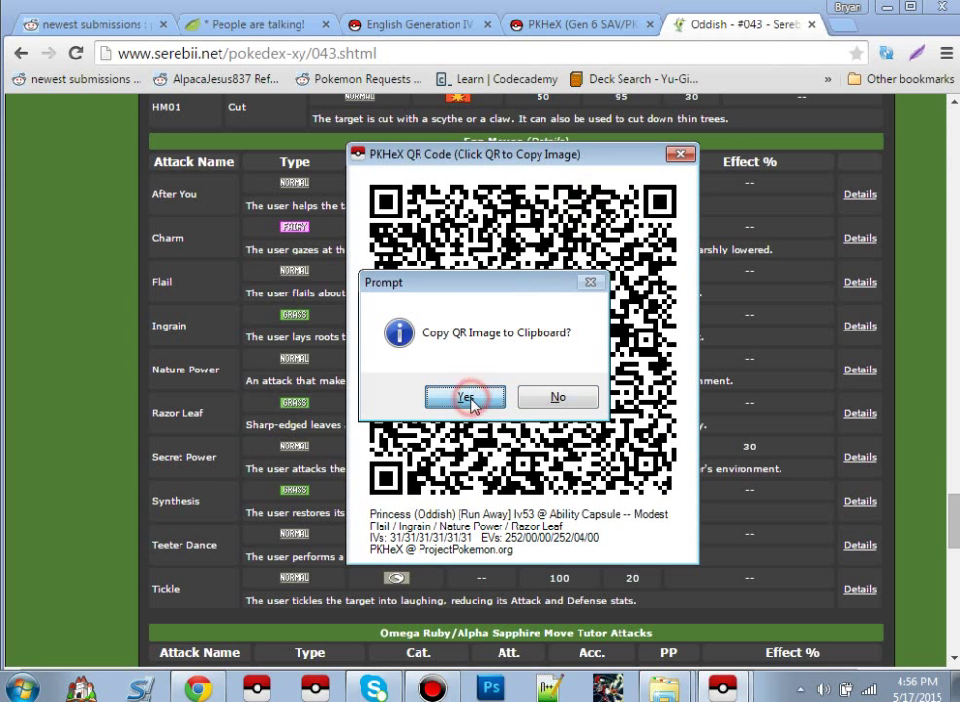
left_click(678, 155)
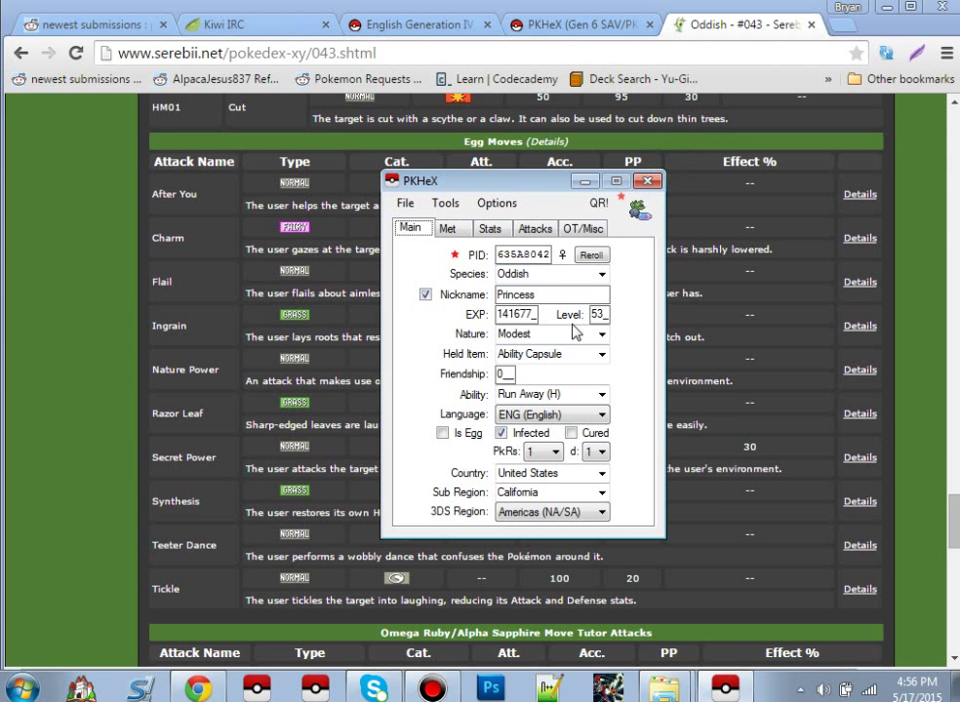
Switch to Chrome and open imgur.com in place of the PKHeX forum thread
left_click(564, 24)
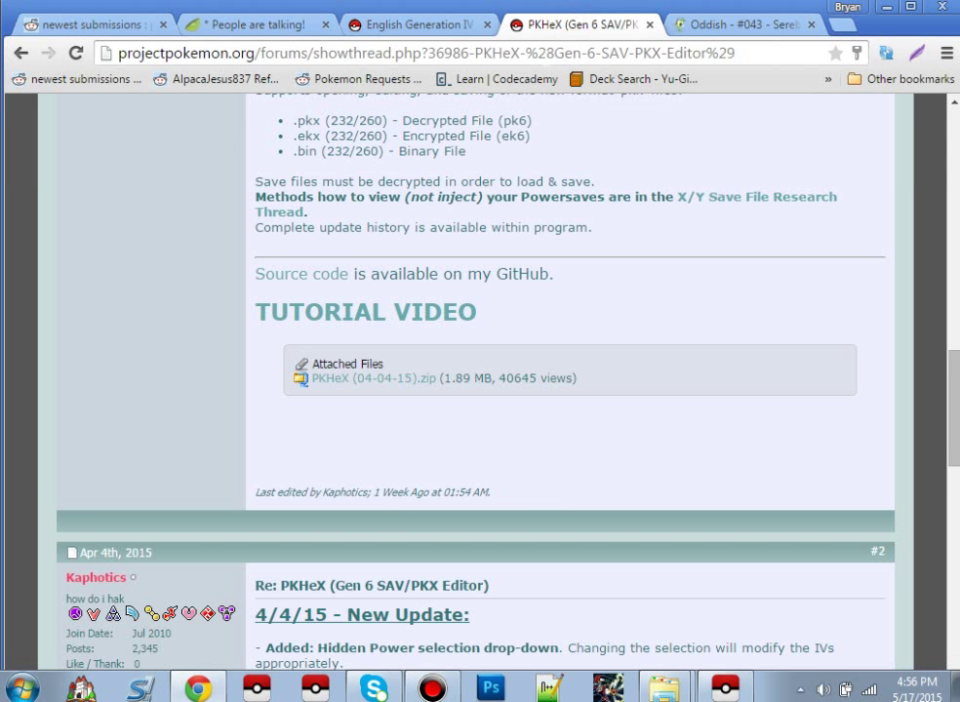
left_click(546, 53)
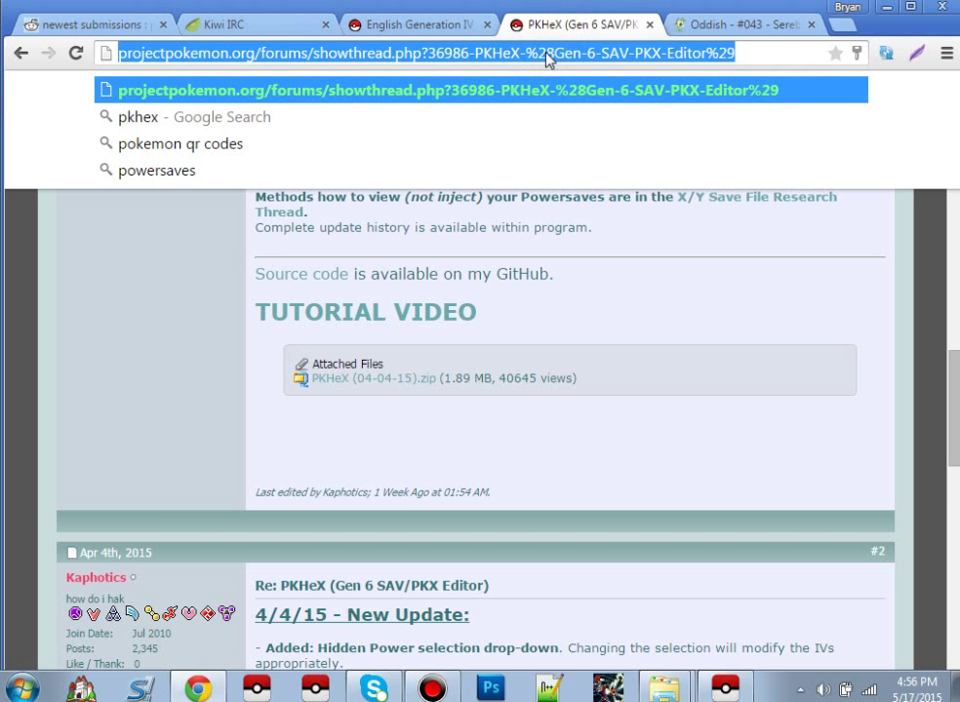
type("imgu")
key("Return")
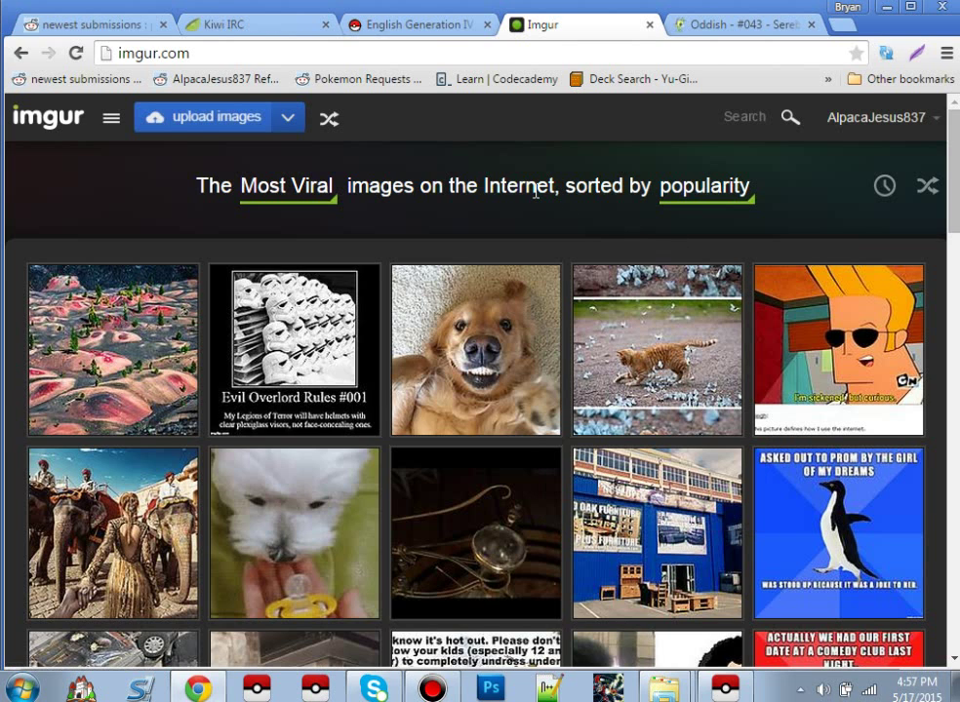
Upload the copied QR code image from the clipboard to Imgur
mouse_move(842, 120)
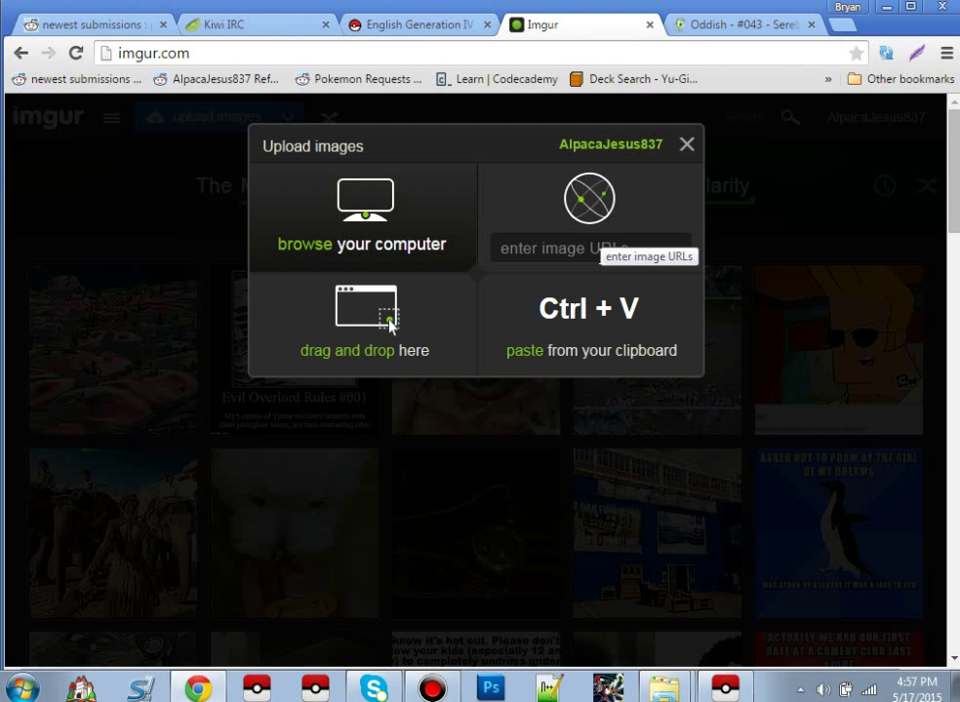
left_click_drag(650, 312, 518, 309)
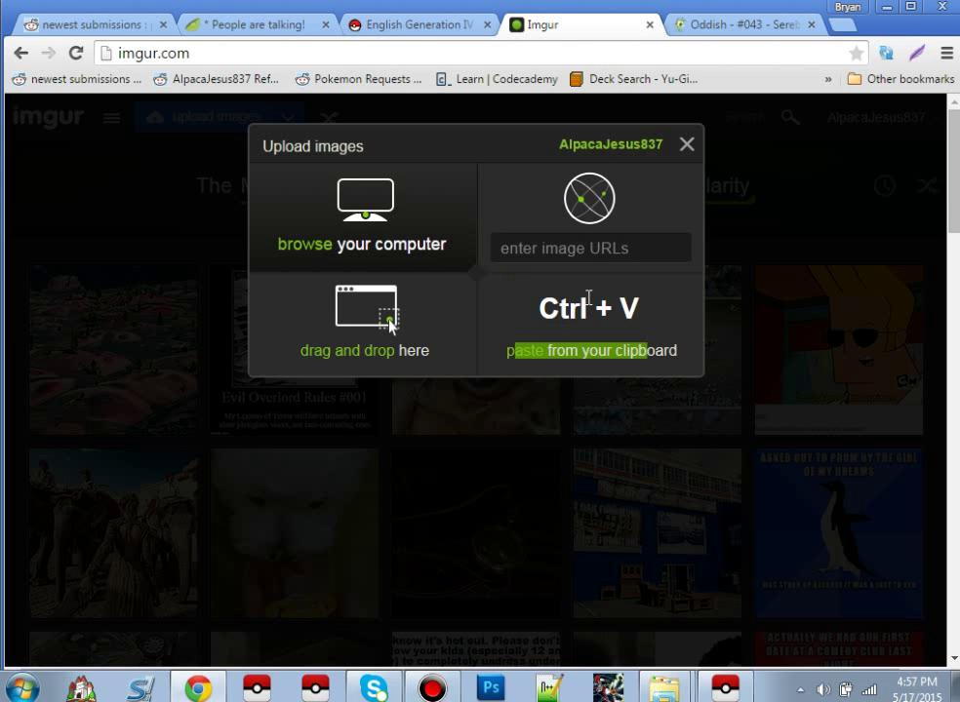
left_click(625, 298)
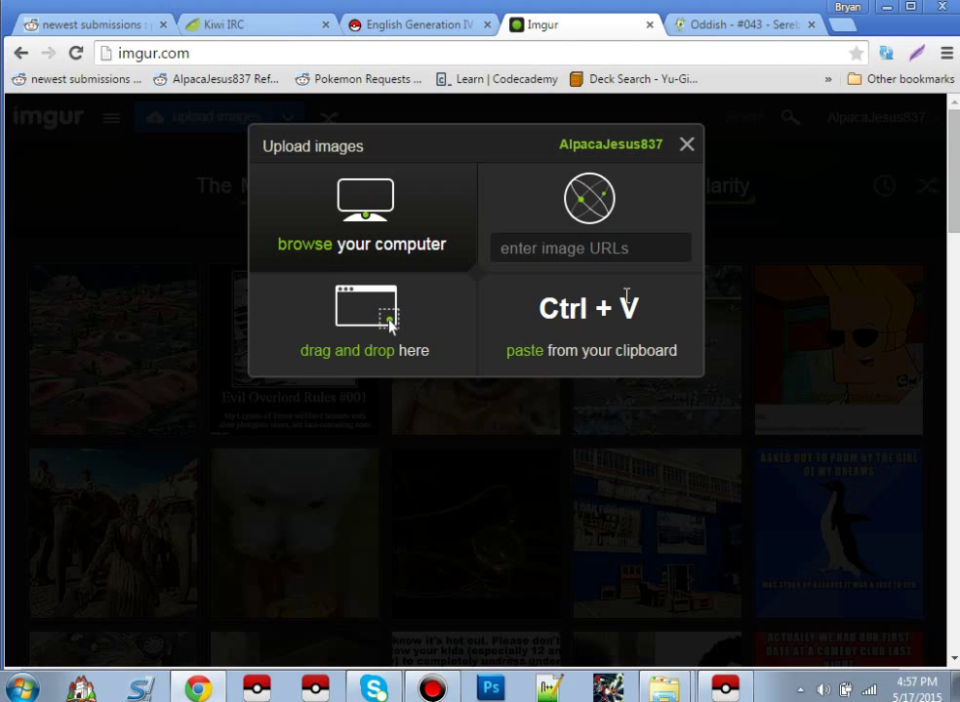
key("ctrl+v")
left_click(564, 451)
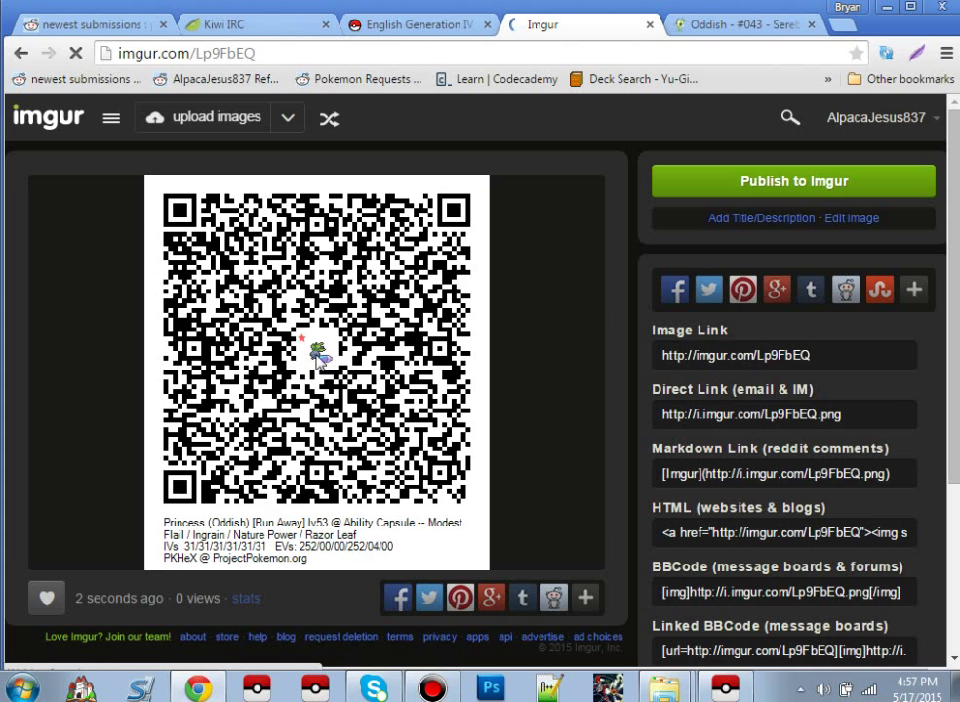
Copy the direct link of the uploaded QR code image
left_click(809, 418)
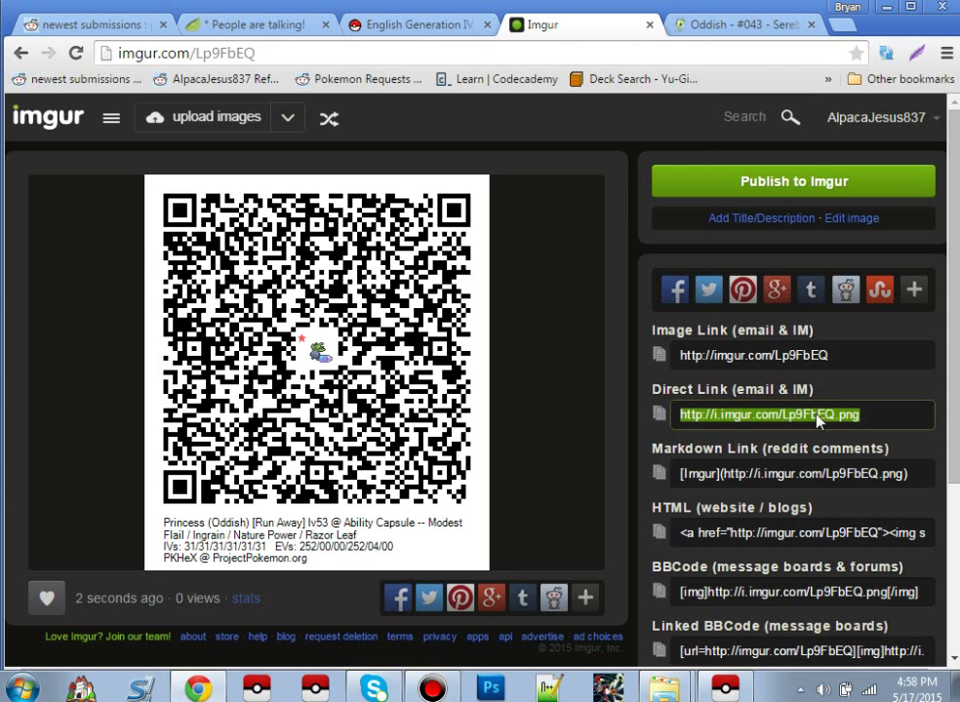
right_click(756, 414)
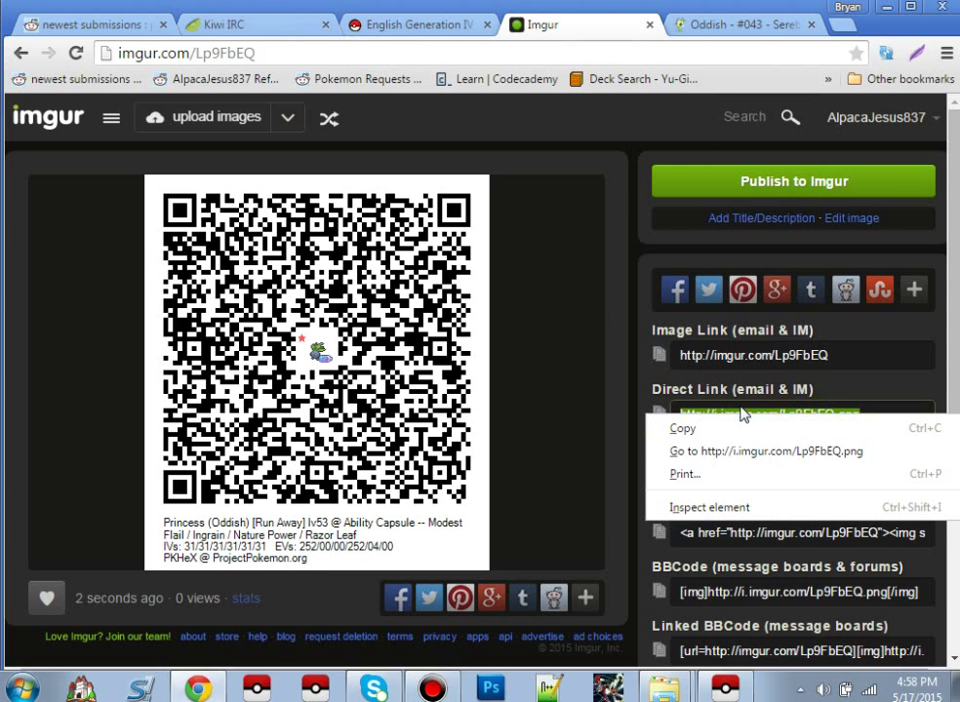
left_click(777, 440)
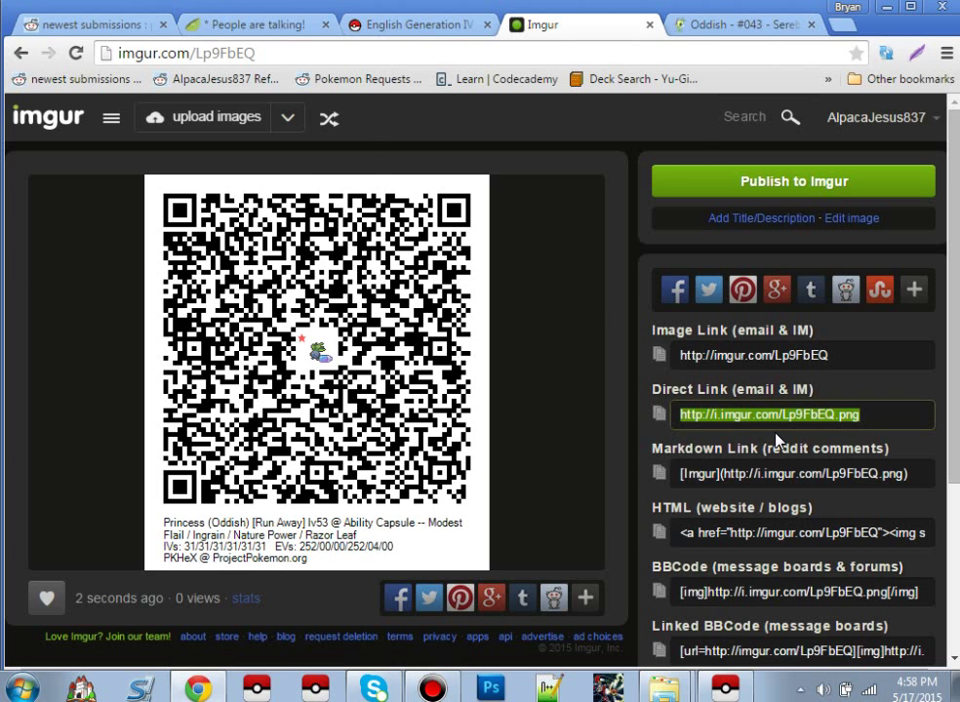
Open the copied direct link to the QR code image in the current tab and select its address
left_click(371, 59)
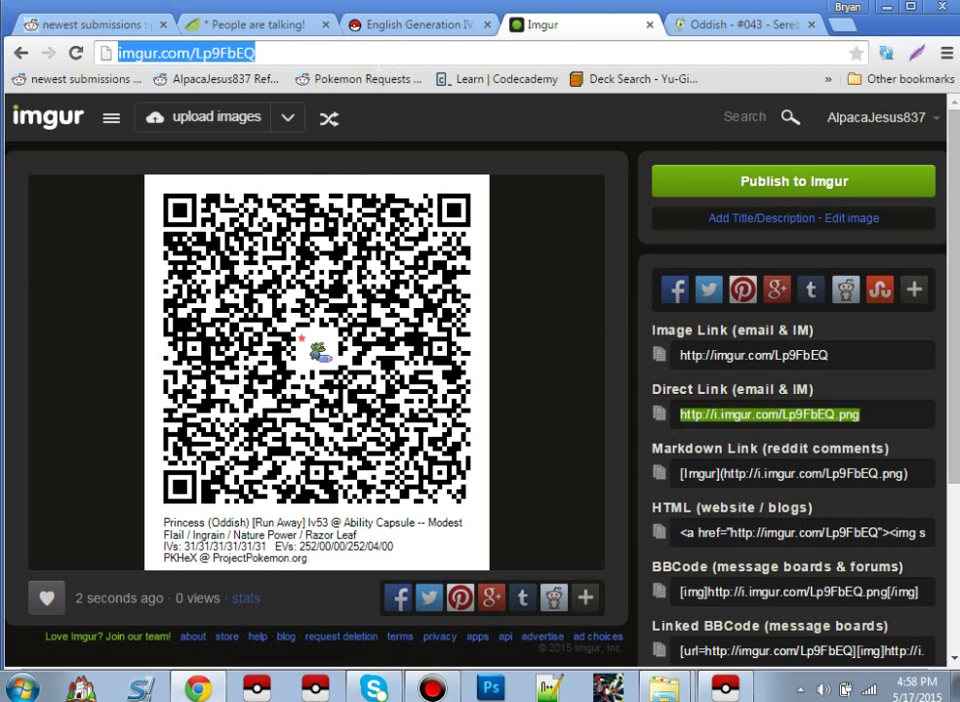
key("ctrl+v")
key("Return")
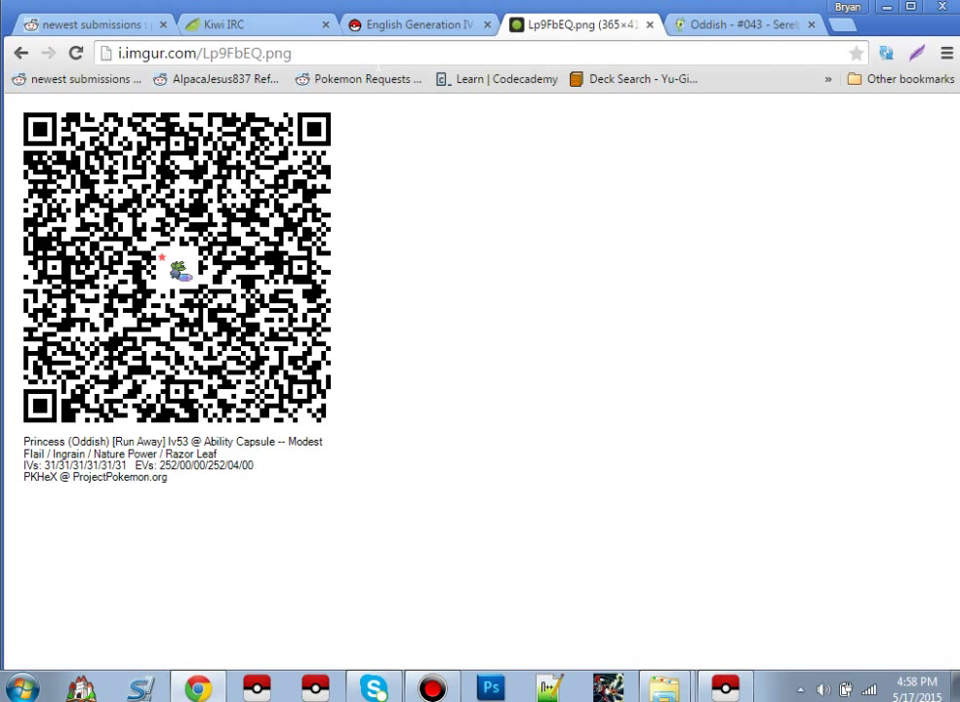
left_click(426, 306)
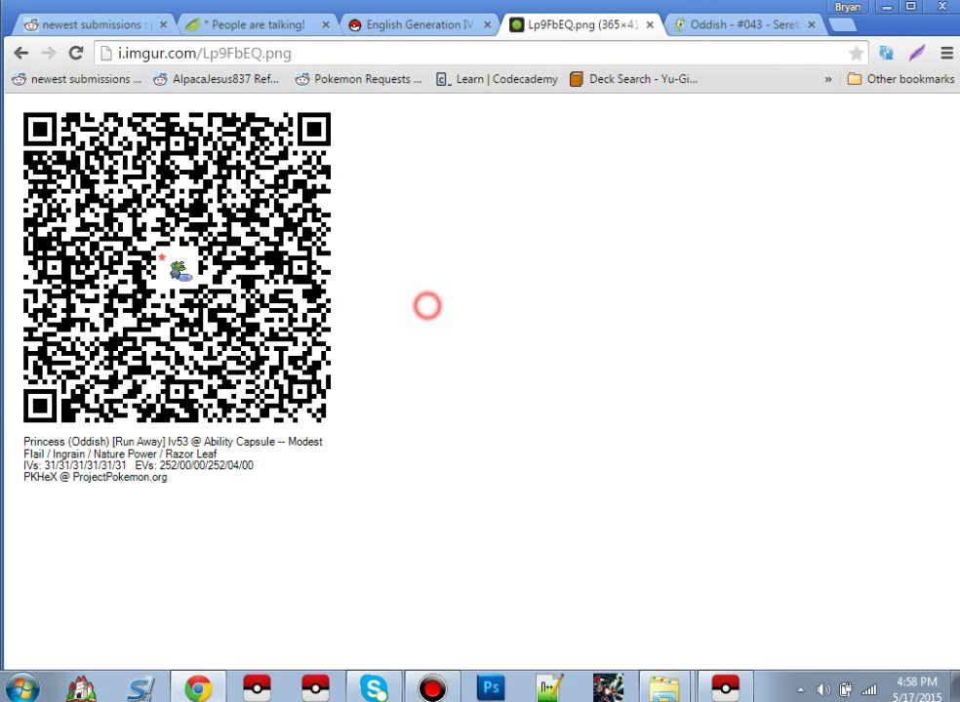
left_click(415, 359)
double_click(390, 54)
left_click(395, 56)
triple_click(393, 51)
left_click(611, 213)
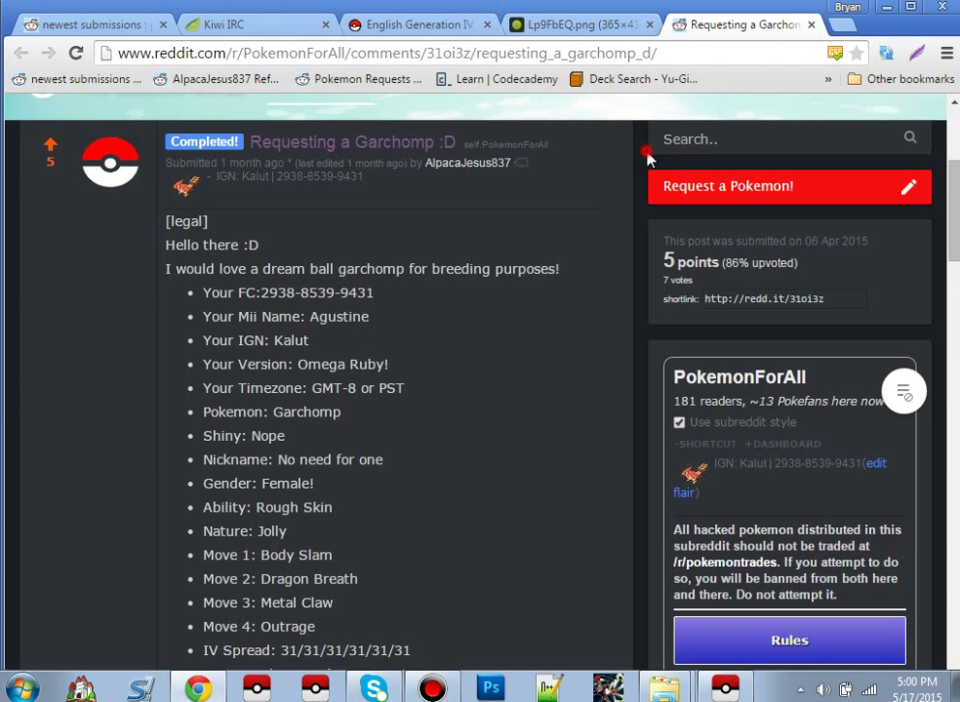
Post the comment "I am making a QR code for this pokemon now!" on the Garchomp request thread
scroll(497, 357, "up", 3)
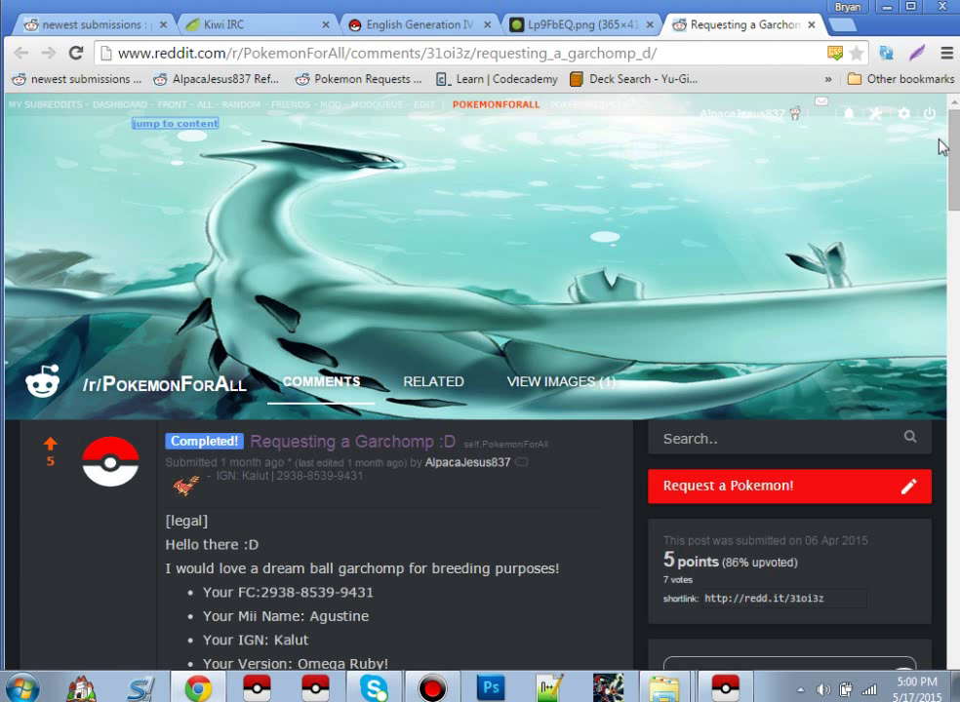
left_click_drag(951, 136, 954, 198)
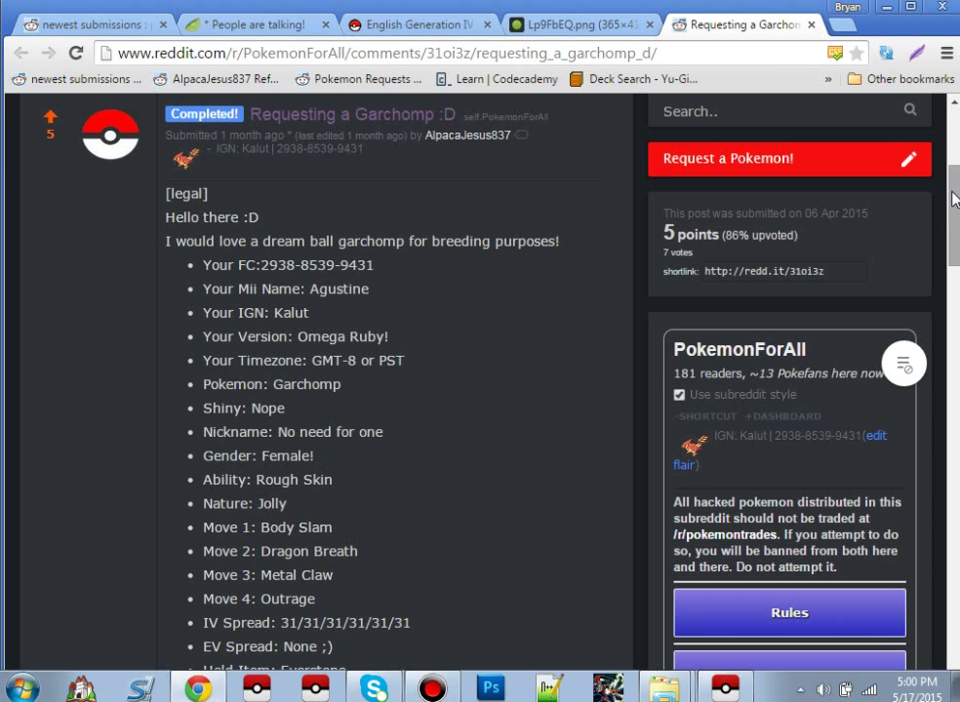
left_click_drag(952, 199, 956, 330)
left_click(333, 281)
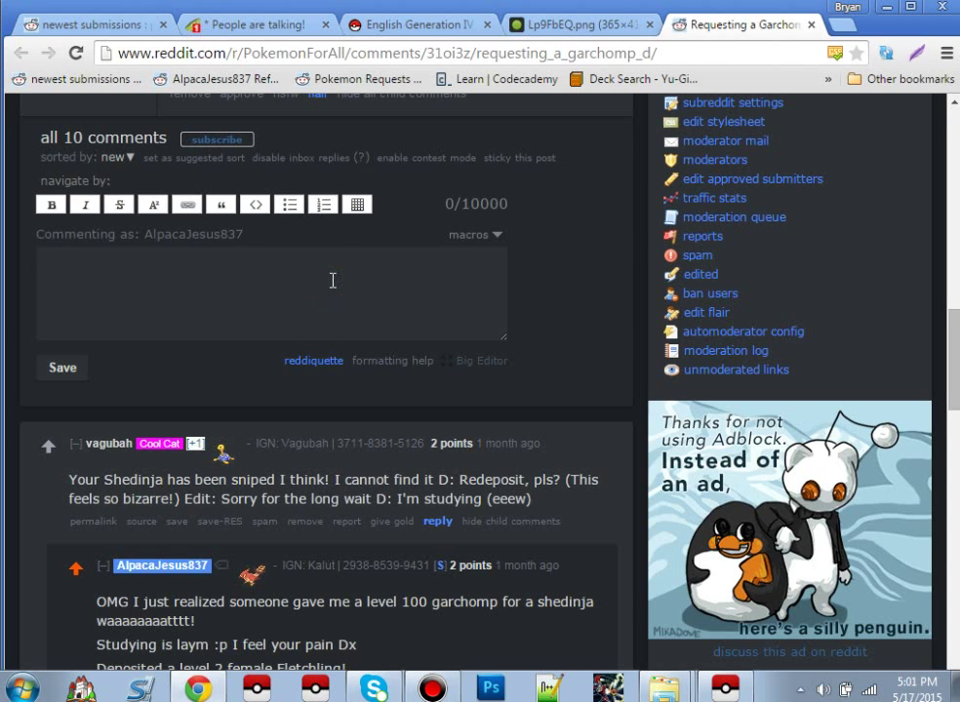
type("I am")
key("BackSpace")
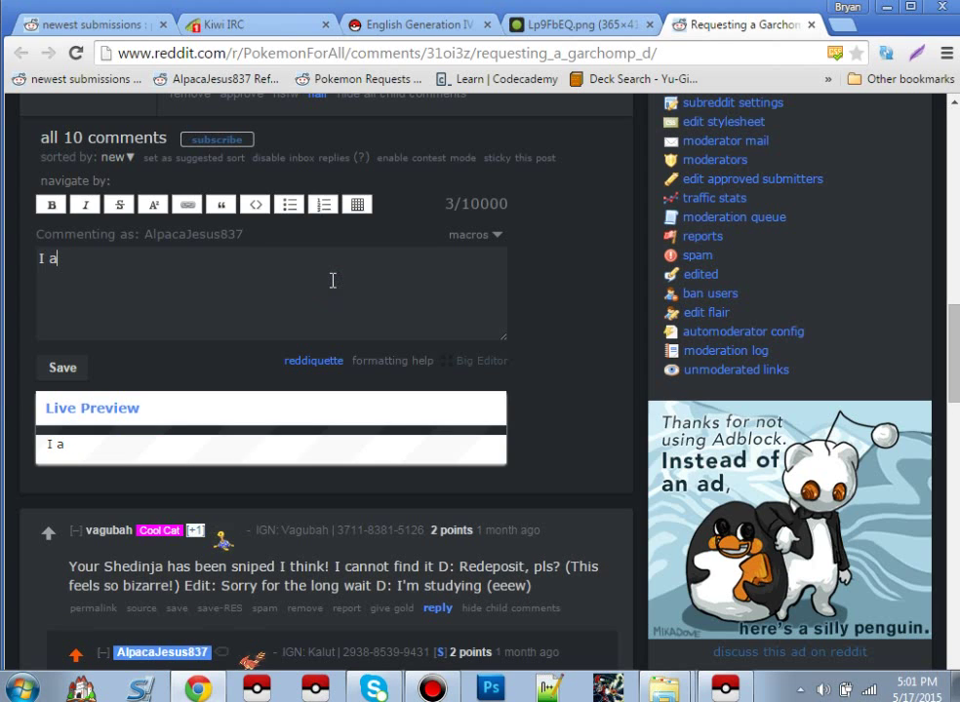
type("m making ")
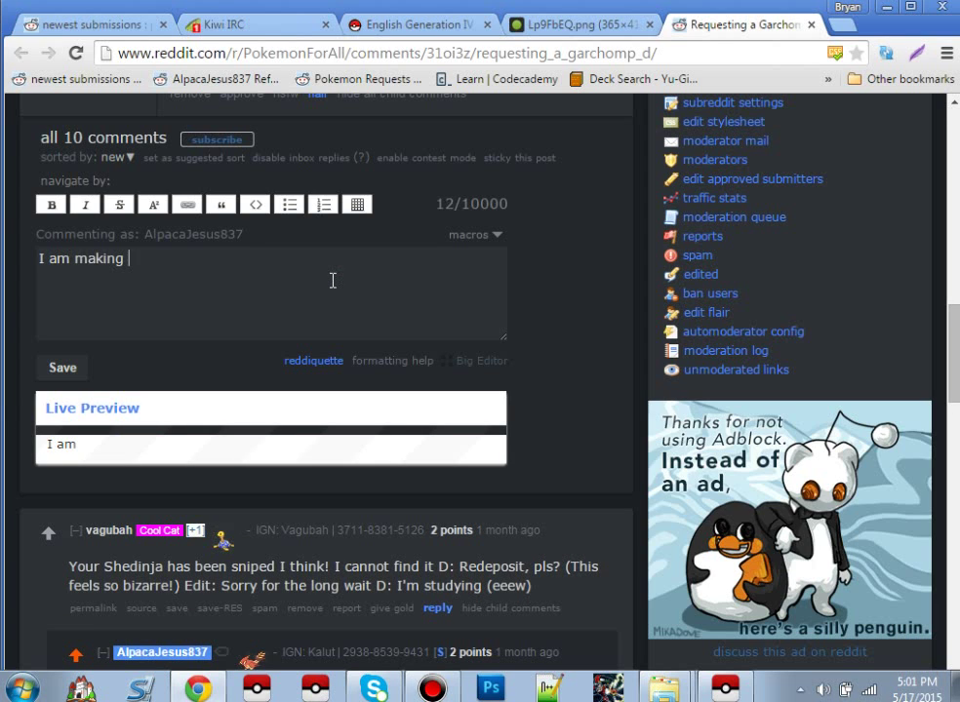
type("a QR code ")
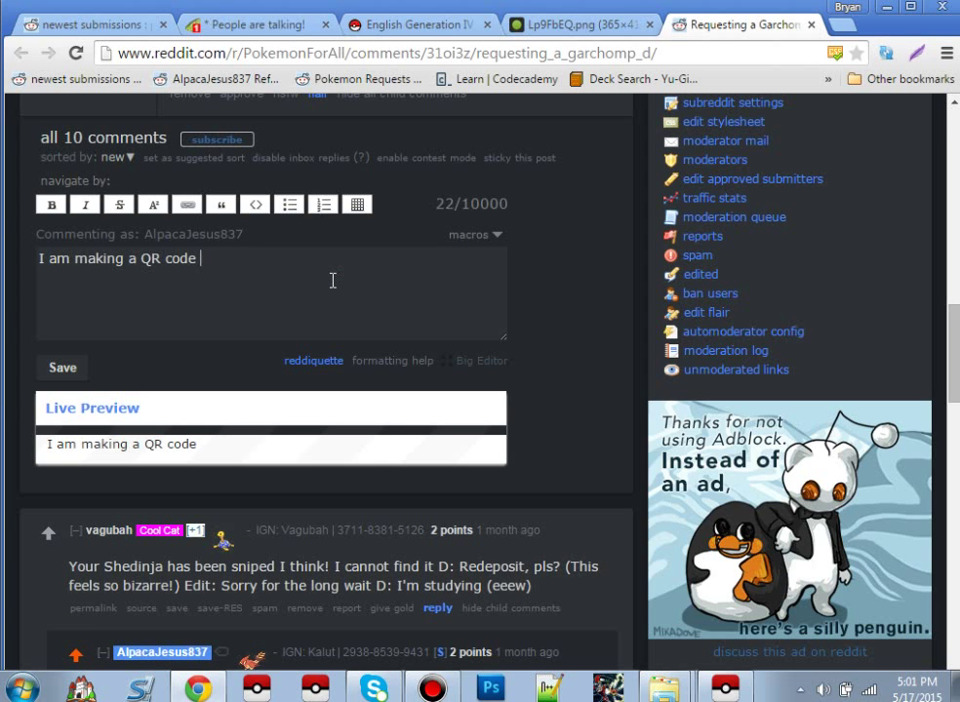
type("for this po")
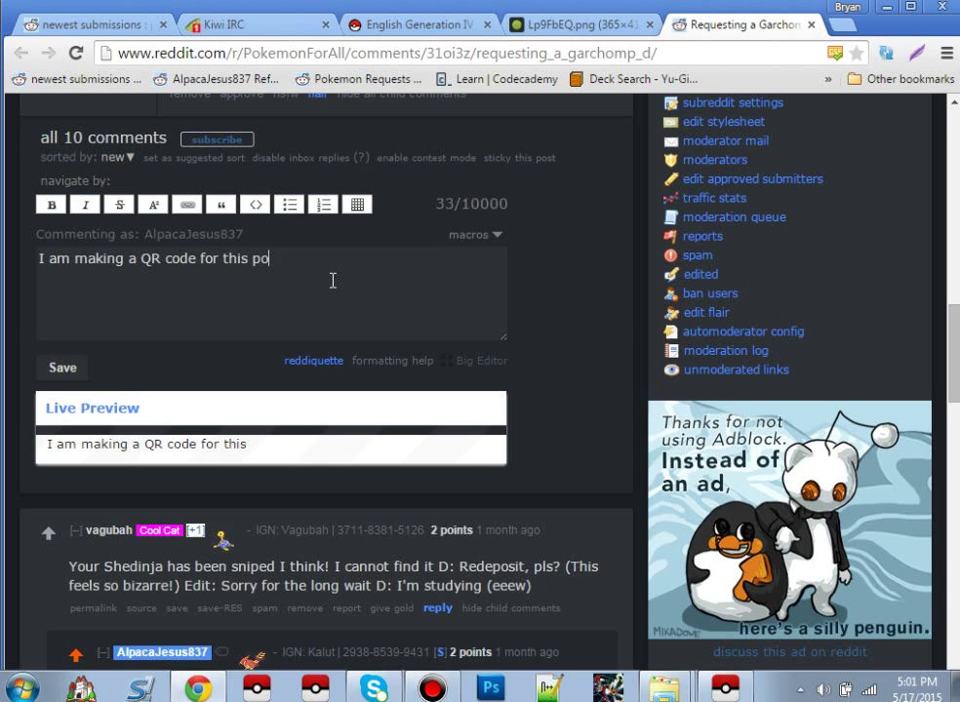
type("kemon now")
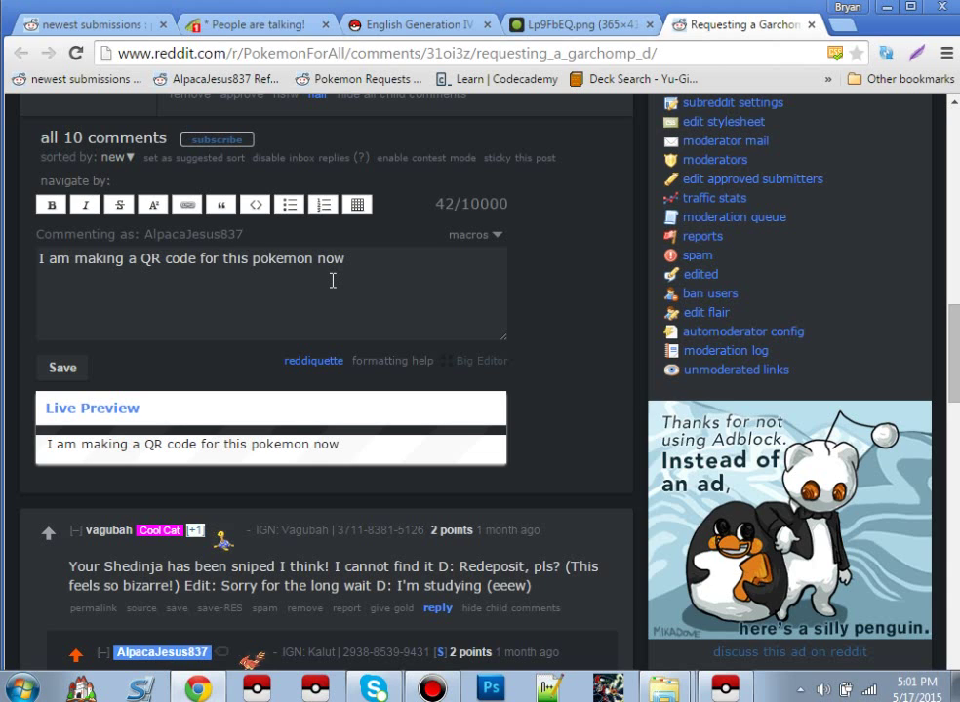
type("!")
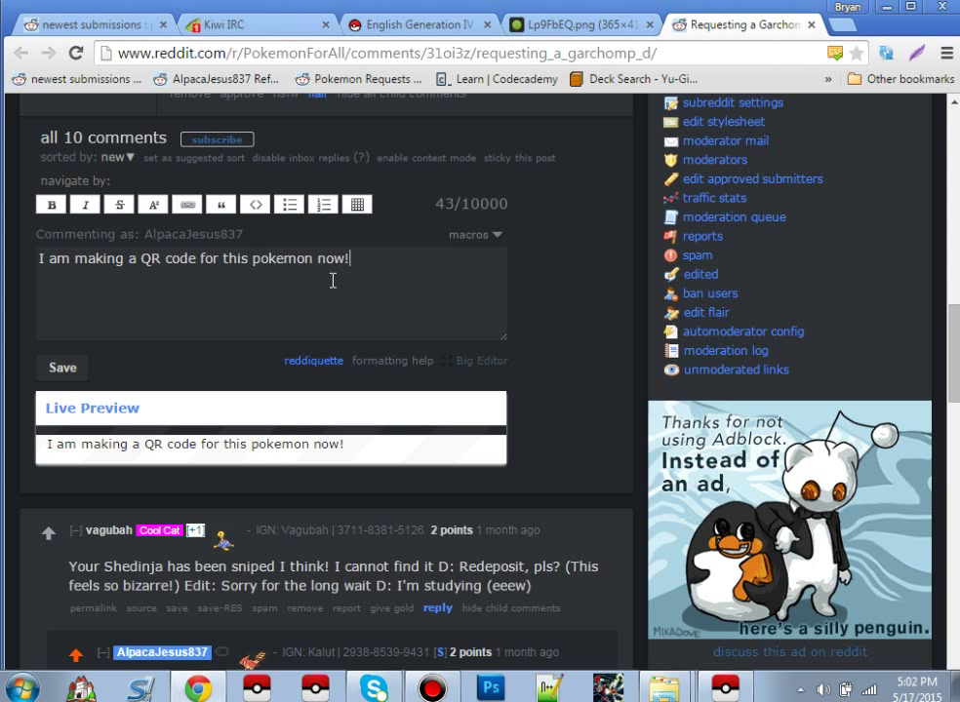
key("ctrl+Return")
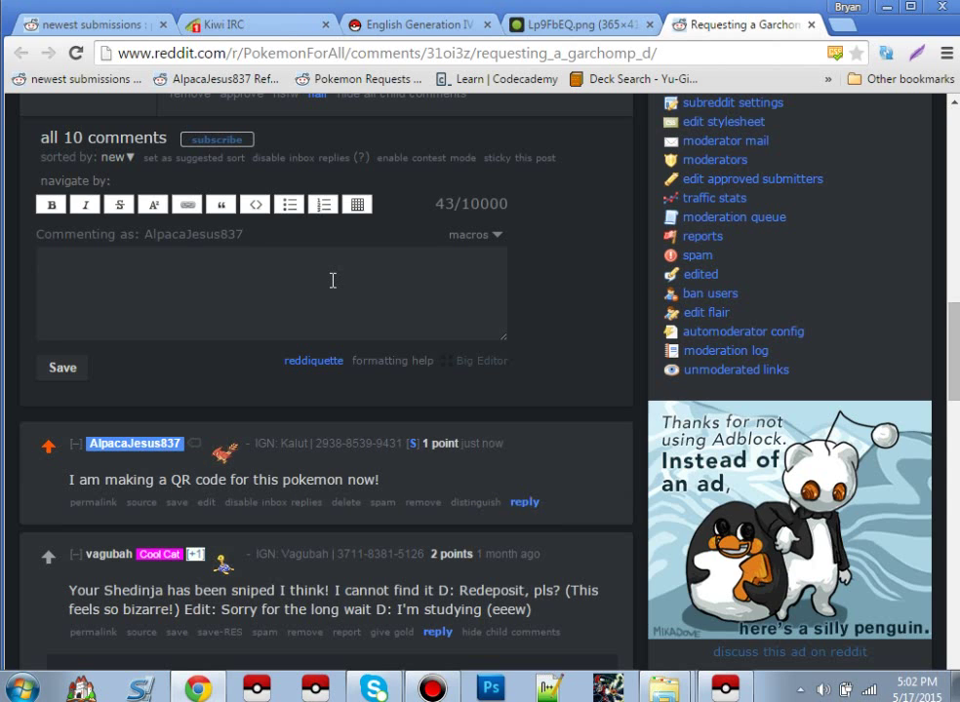
Start another comment on the thread with the sentence "To the genners that will create this QR code."
left_click(332, 280)
type("To the genne")
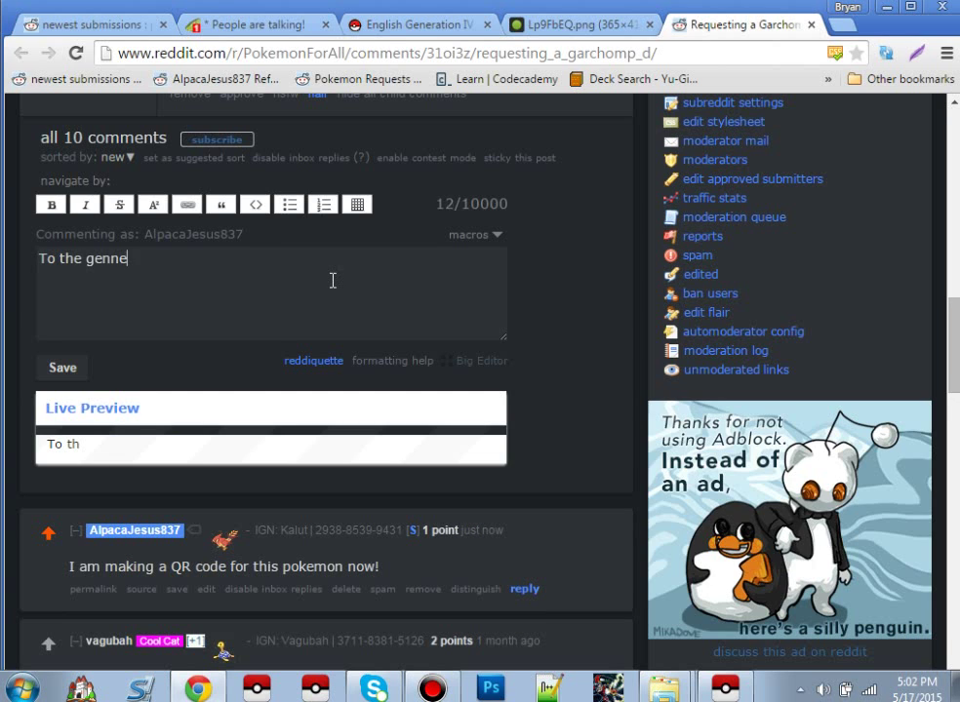
type("rs that will ")
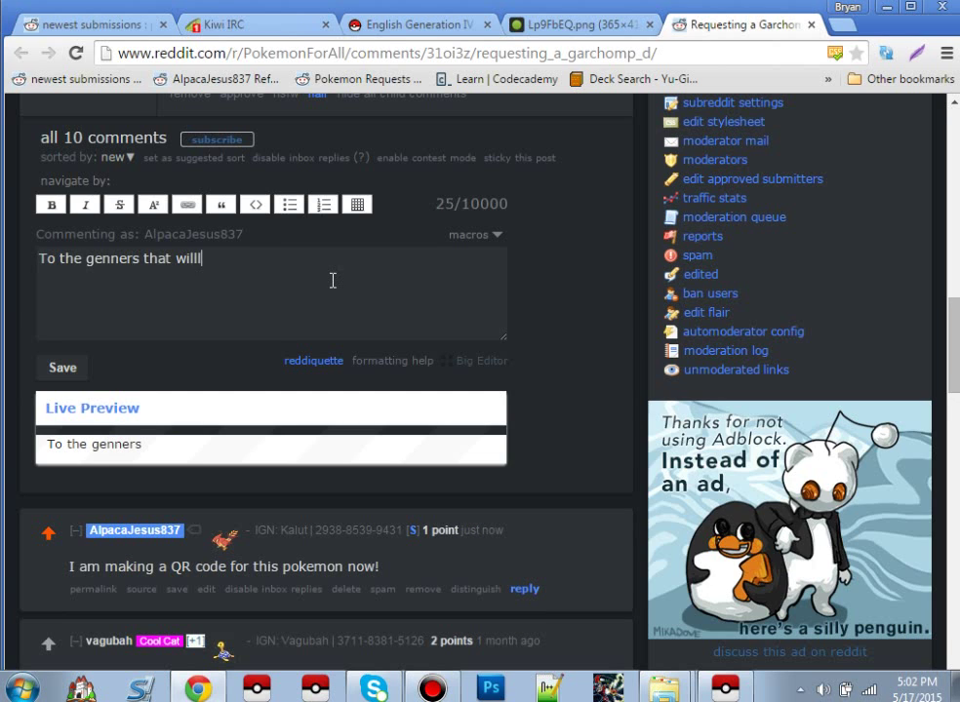
type("create ")
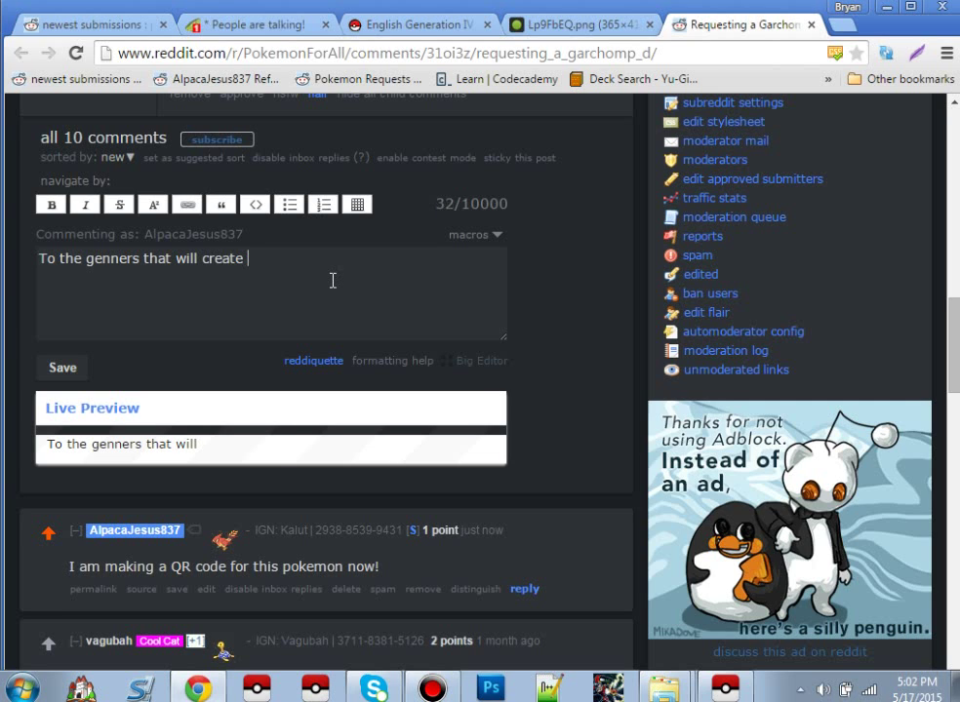
type("this QR code")
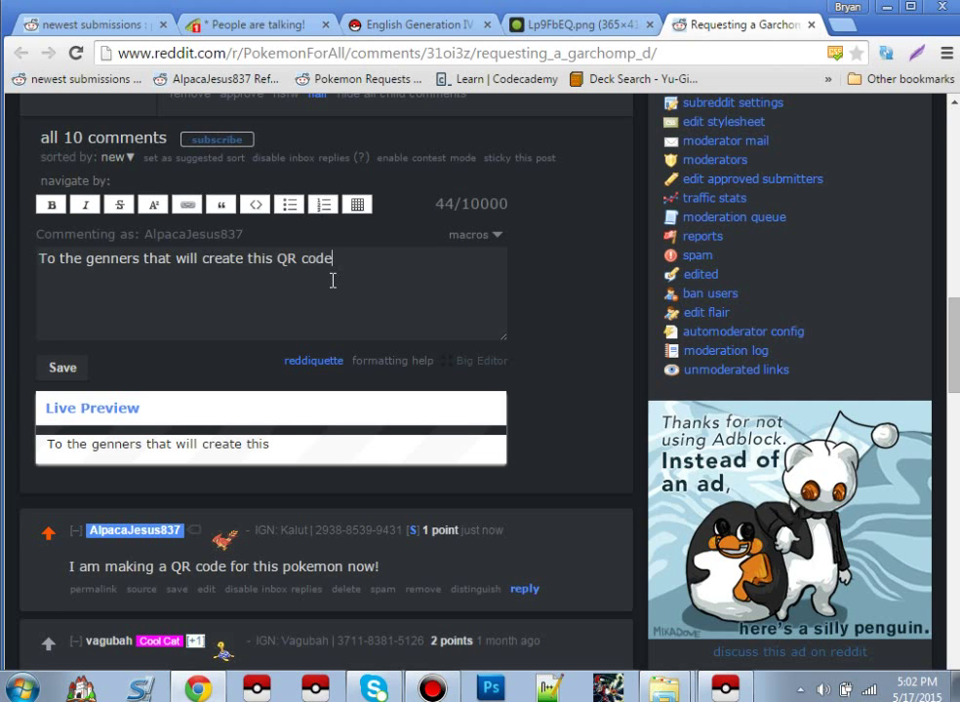
type(".")
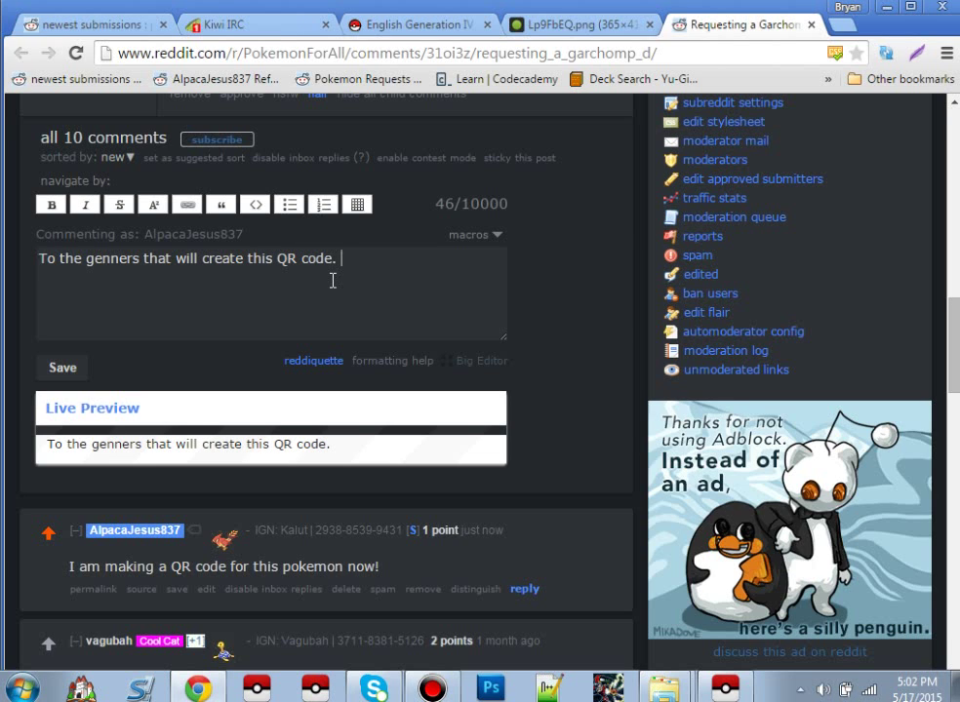
Add two quoted lines, "> QR Code:" and "> File:", separated by blank lines below the comment's opening sentence
key("Return")
key("Return")
type("> ")
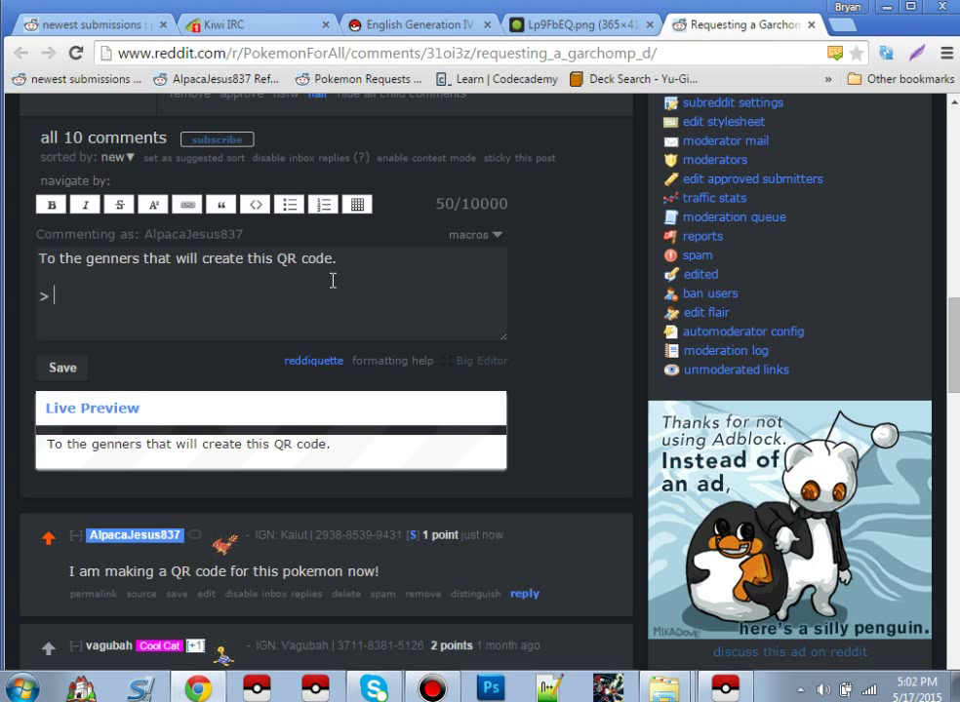
type("QR Code:")
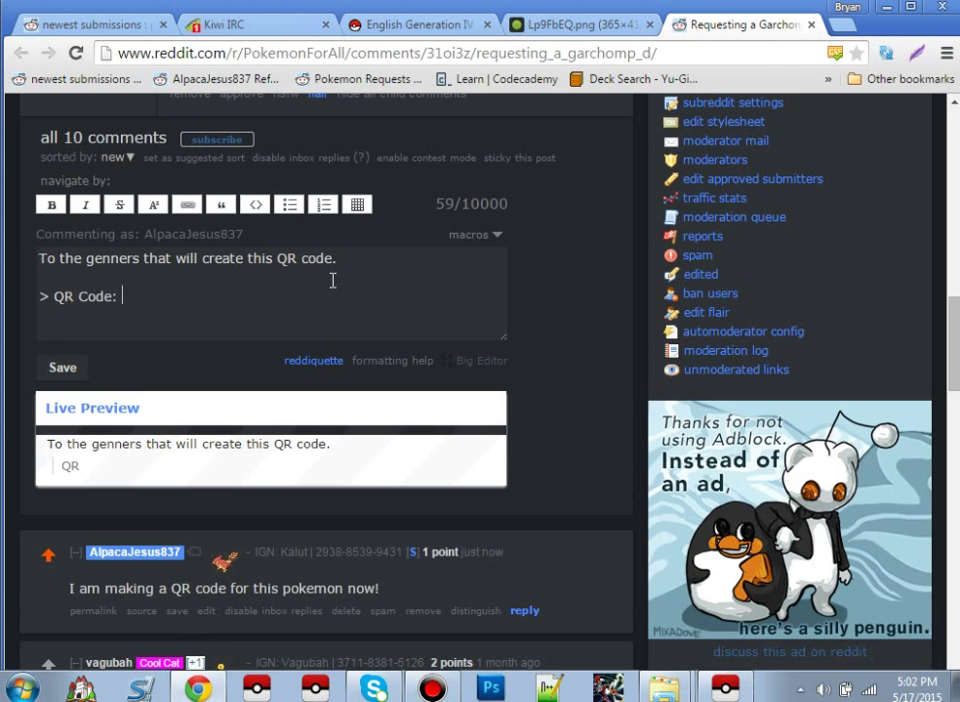
key("Return")
key("Return")
type("> ")
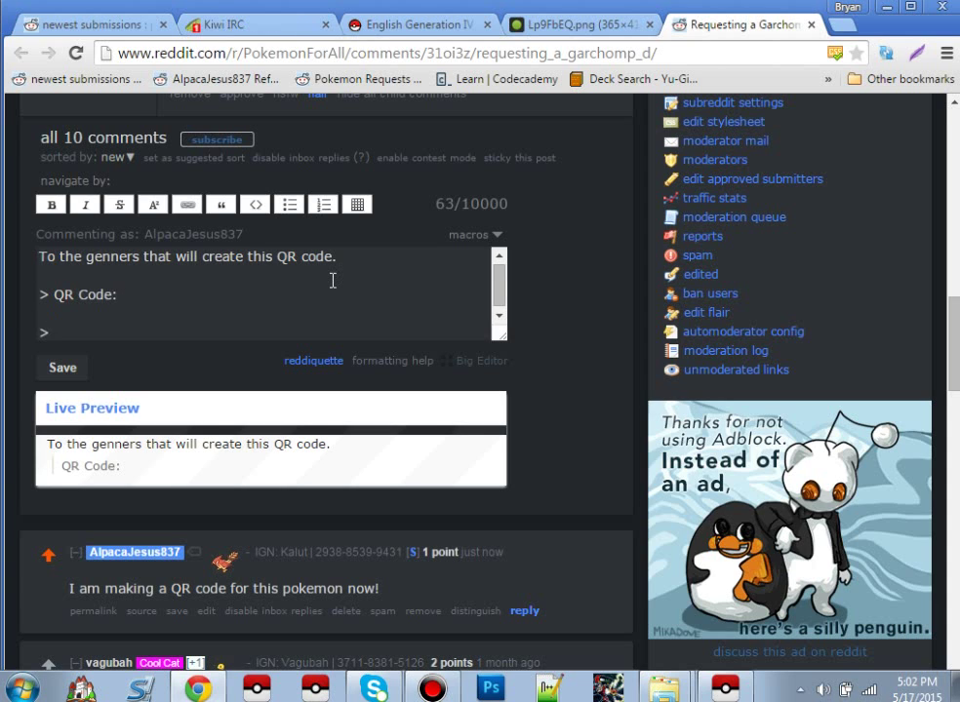
type("File:")
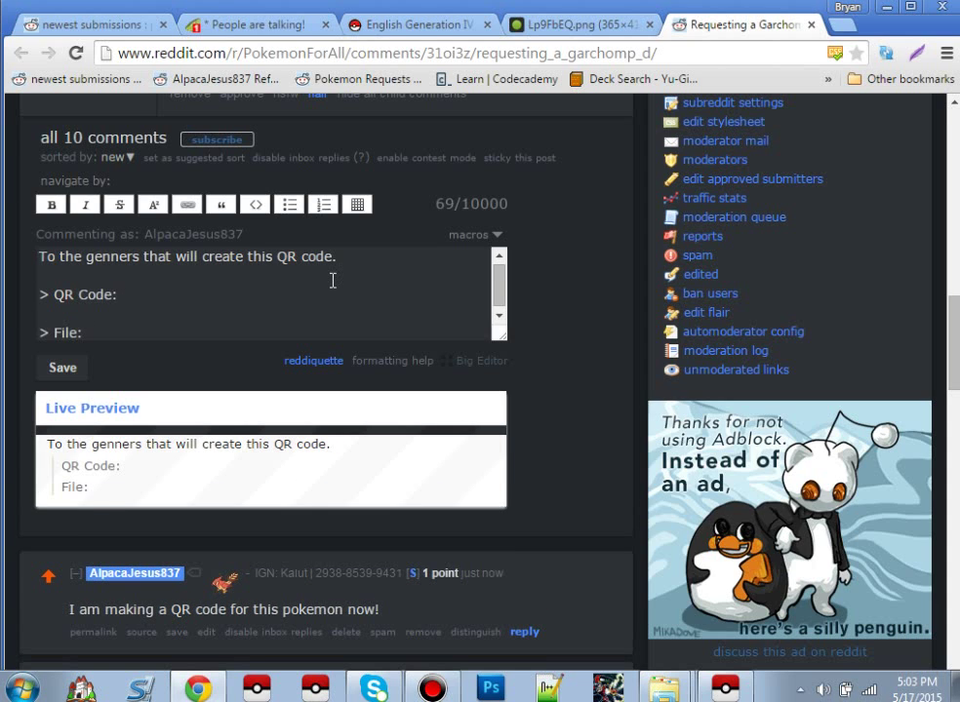
Remove the quote markers and the blank lines in front of "QR Code:" and "File:" in the comment draft
left_click_drag(107, 486, 161, 477)
left_click(162, 480)
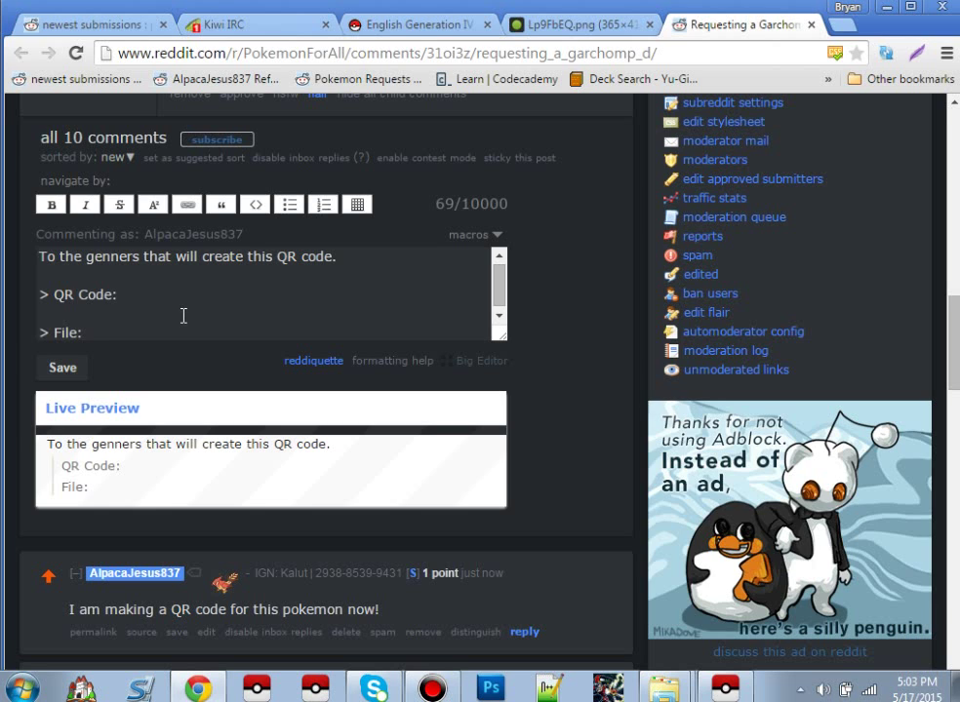
left_click(51, 296)
key("BackSpace")
key("BackSpace")
key("BackSpace")
key("BackSpace")
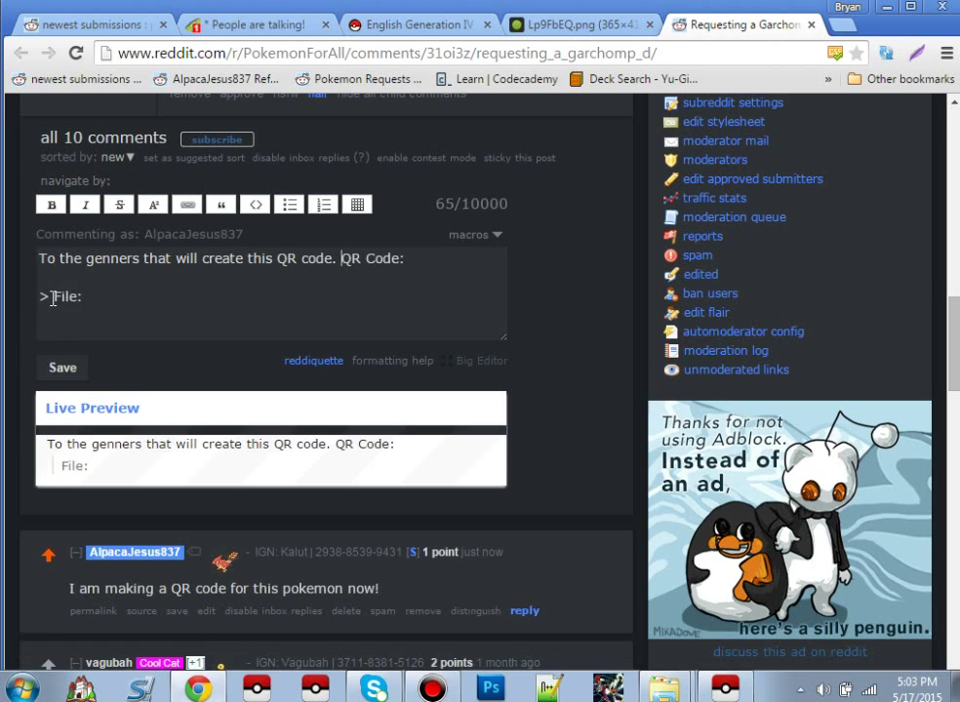
left_click(51, 297)
key("BackSpace")
key("BackSpace")
key("BackSpace")
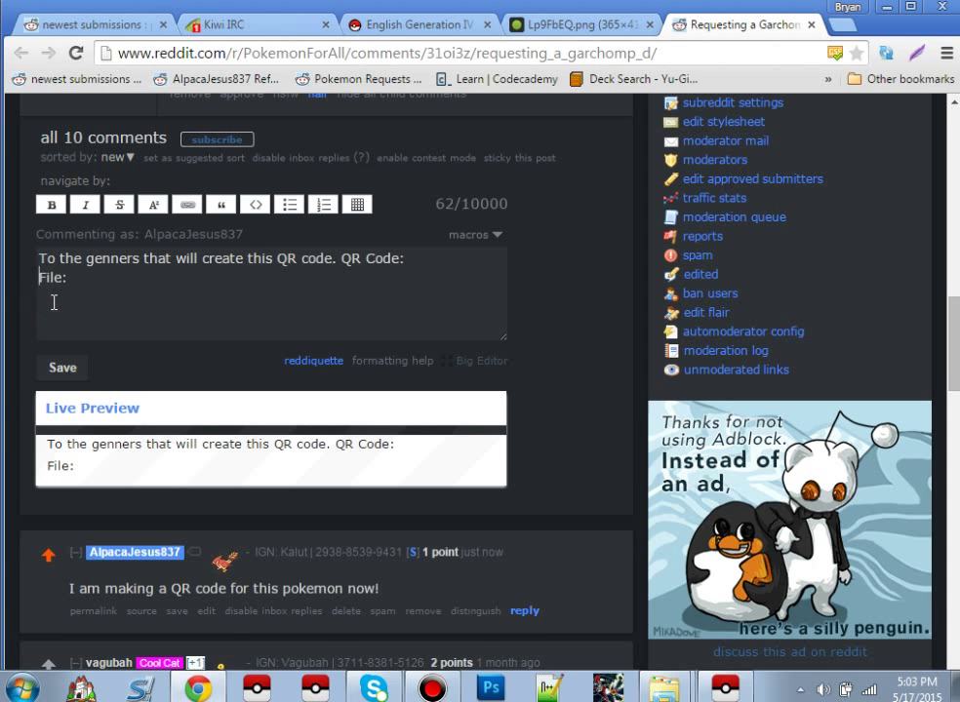
Move "QR Code:" onto its own line, with a blank line between it and the opening sentence
left_click(339, 256)
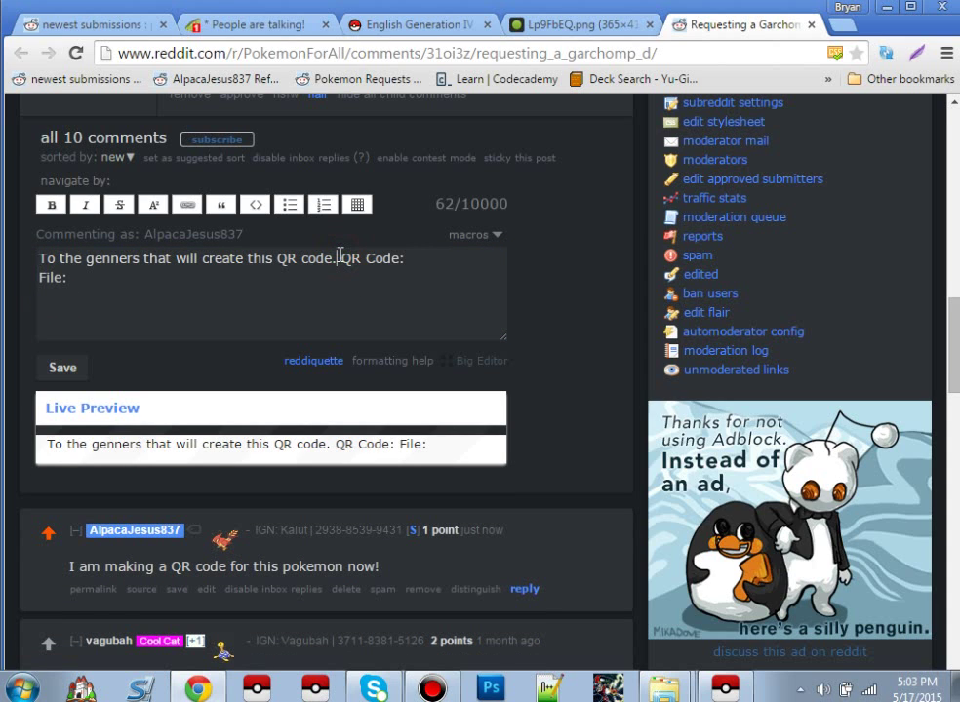
key("Return")
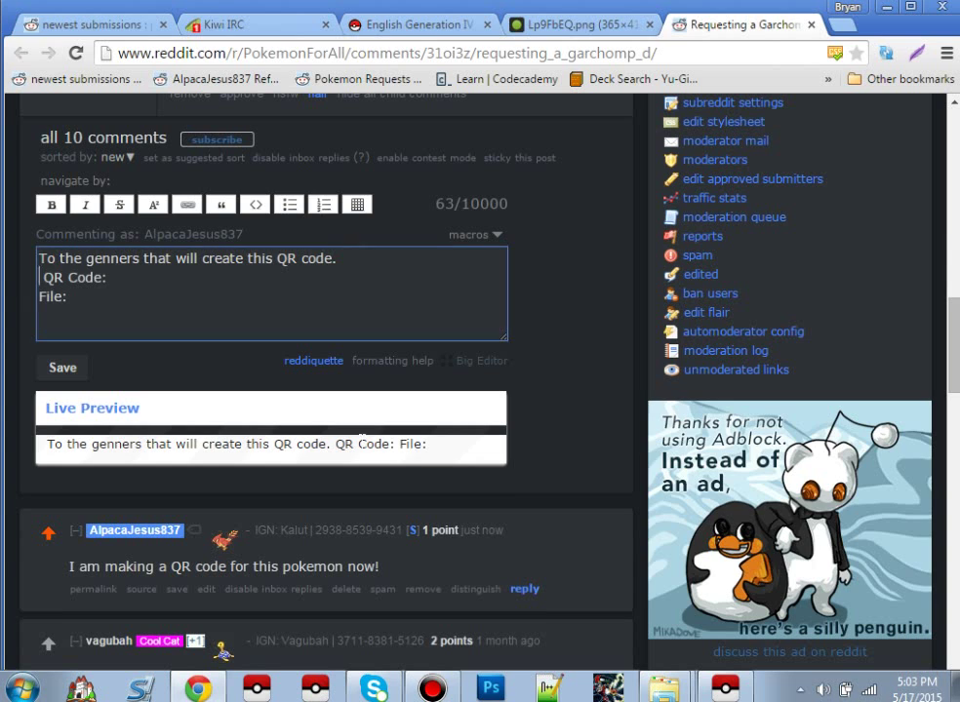
left_click(361, 438)
left_click(42, 277)
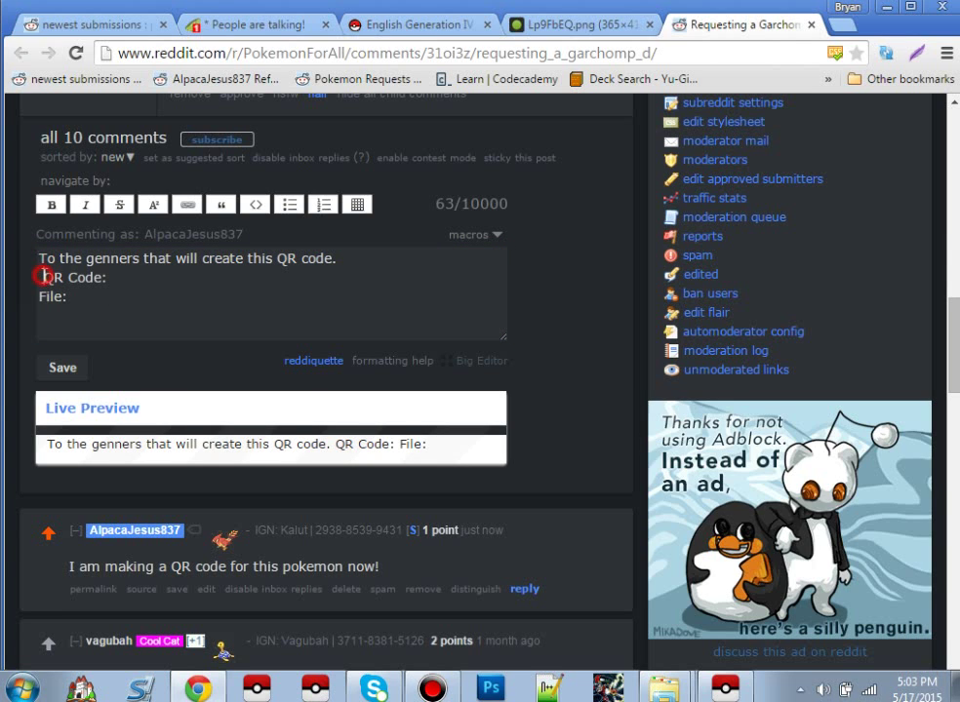
key("Return")
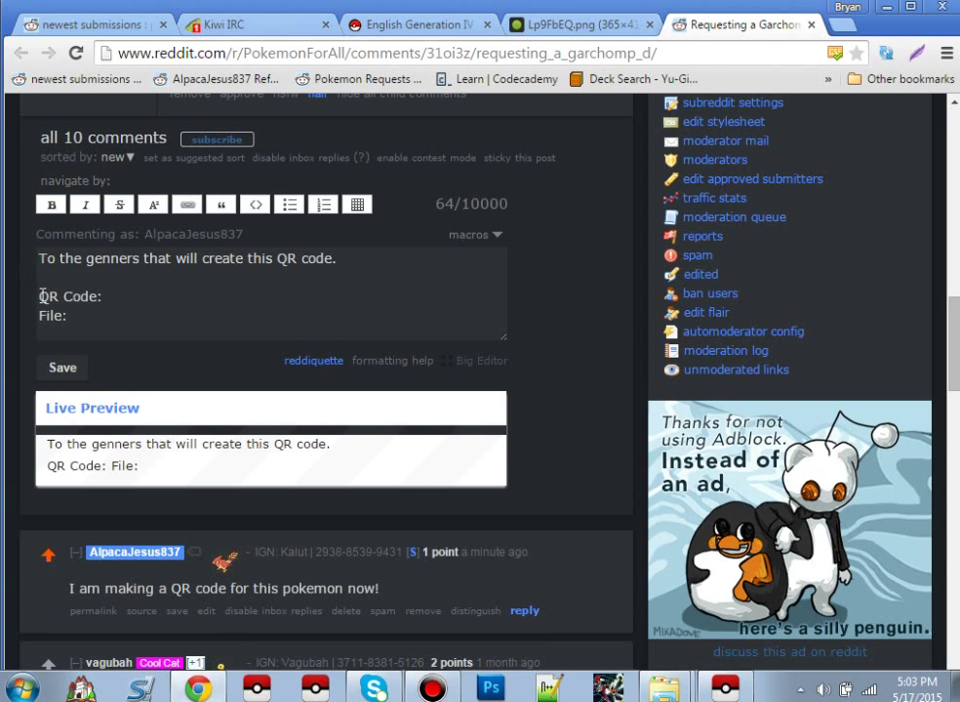
Put the quote marker "> " in front of both the "QR Code:" and "File:" lines
left_click(40, 297)
type("> ")
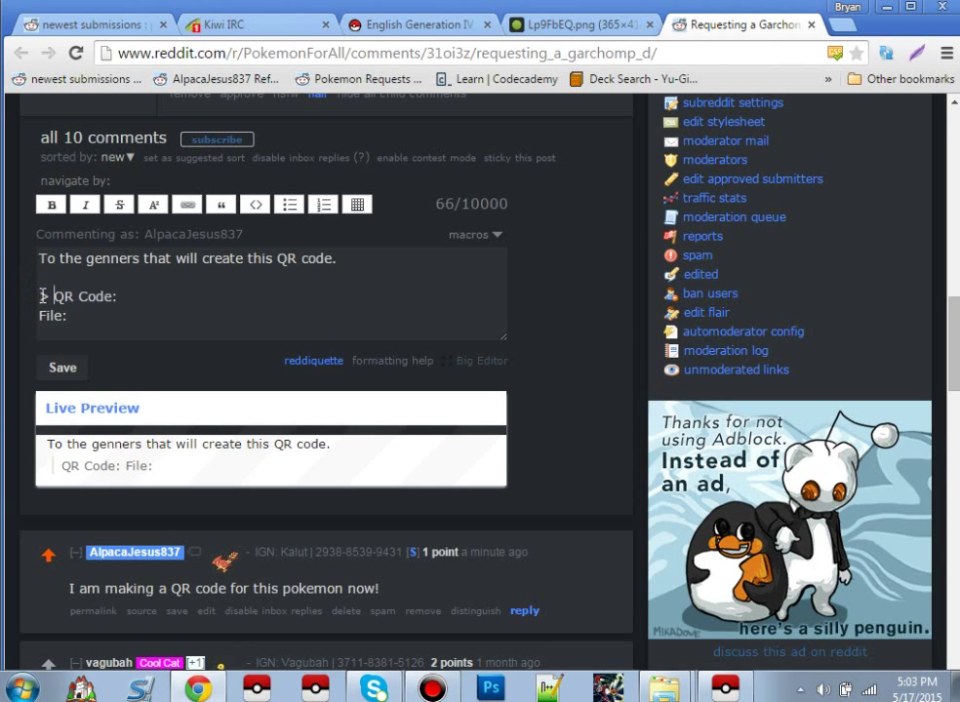
type(">")
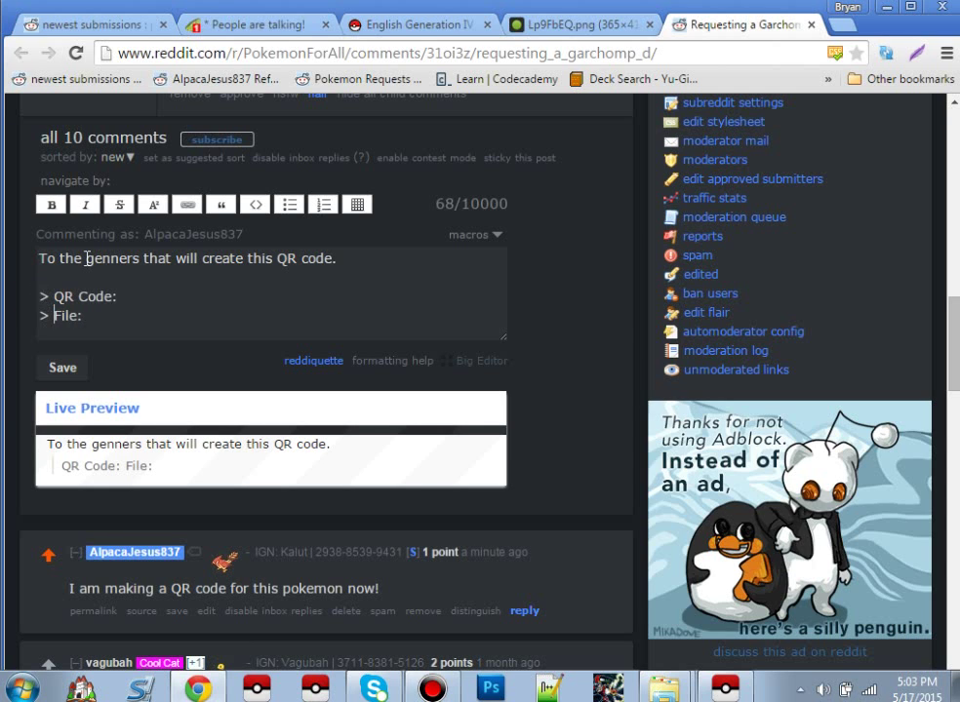
left_click(562, 20)
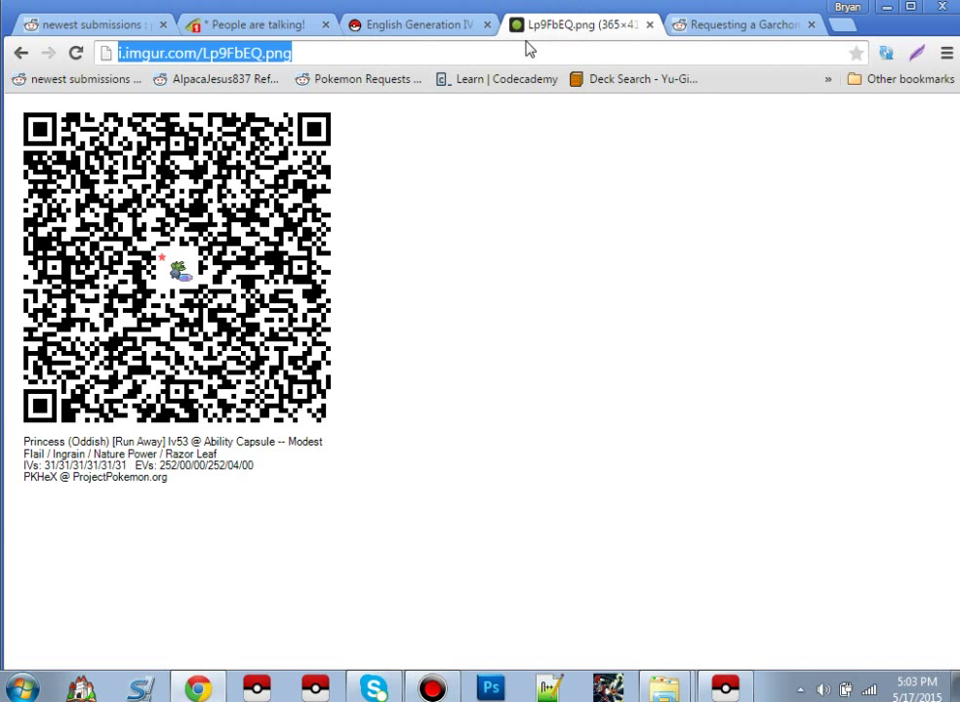
left_click(450, 26)
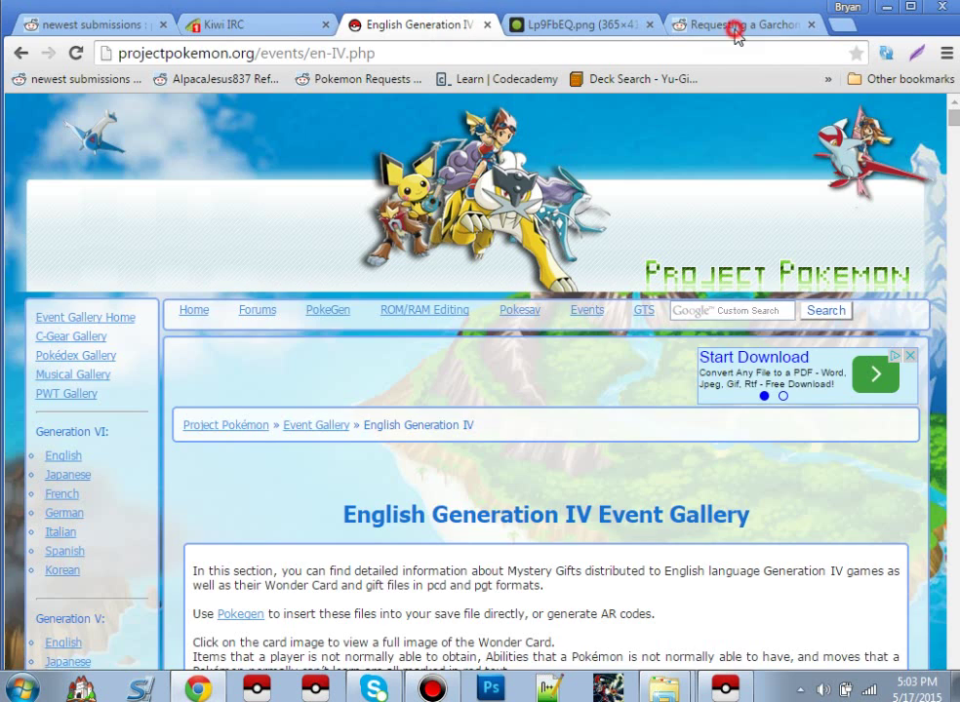
left_click(735, 25)
left_click(128, 298)
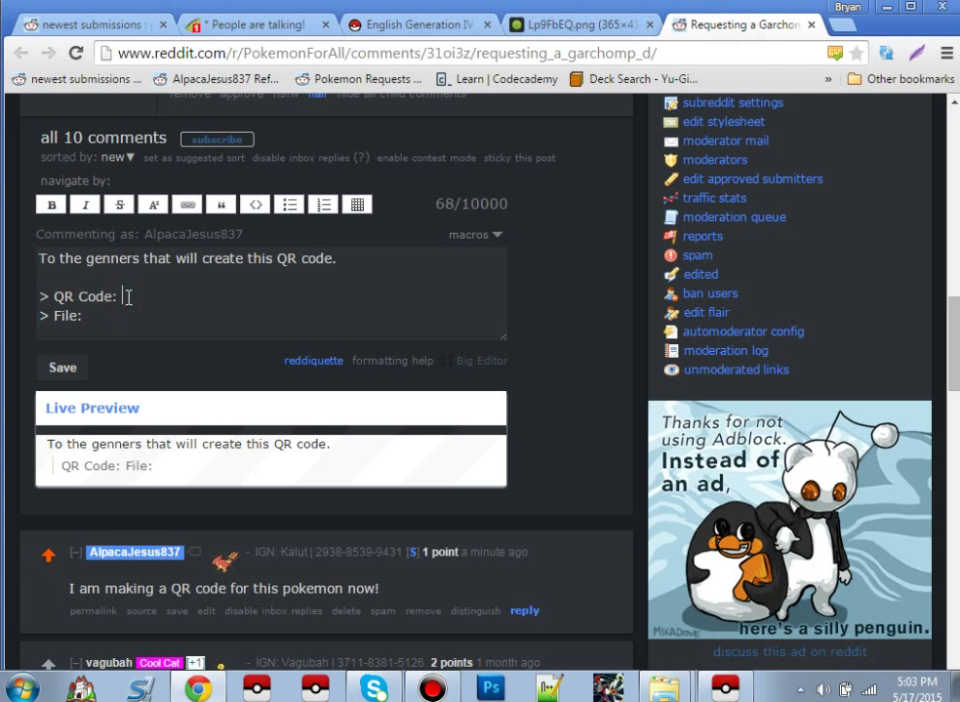
key("Return")
left_click(132, 298)
type("http://i.imgur.com/Lp9FbEQ.png")
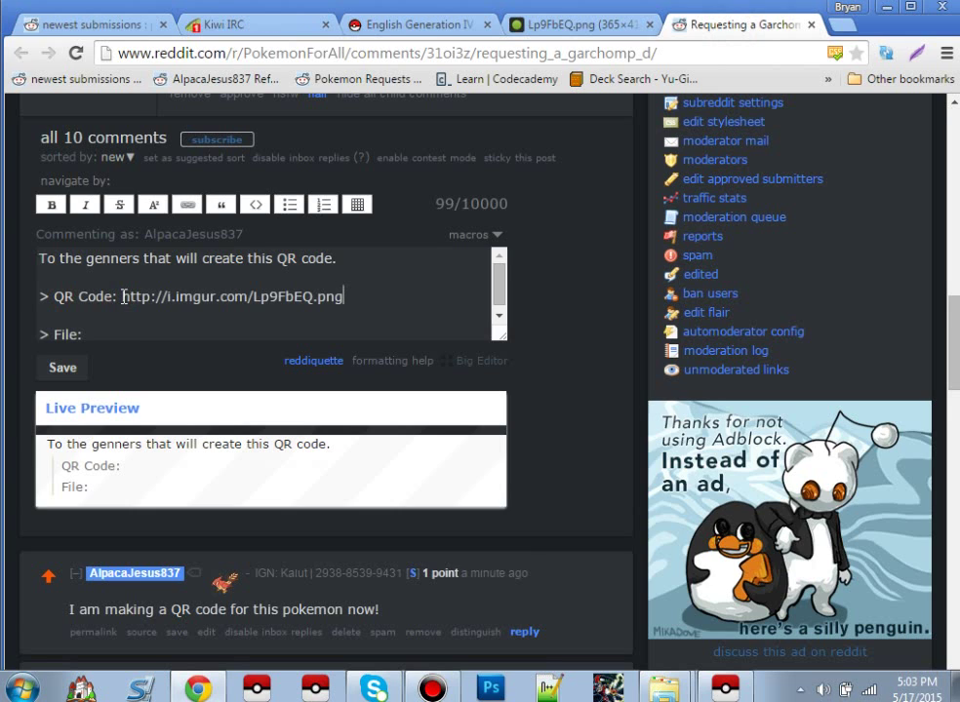
left_click(131, 334)
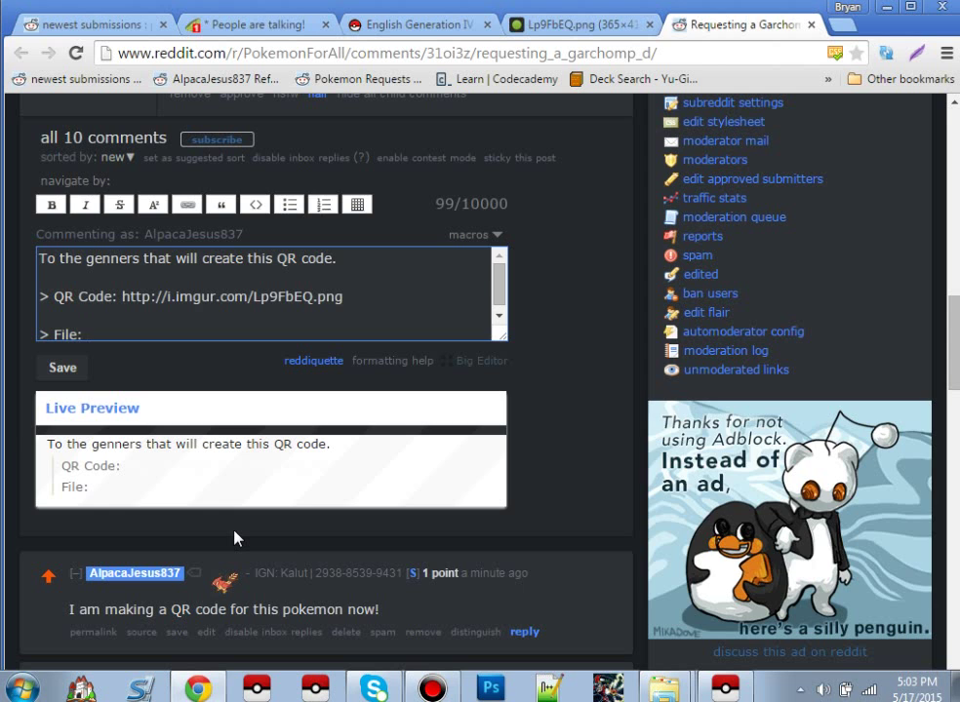
Switch to PKHeX and start saving the Oddish as a PKX file, with the Desktop as the destination folder
left_click(725, 689)
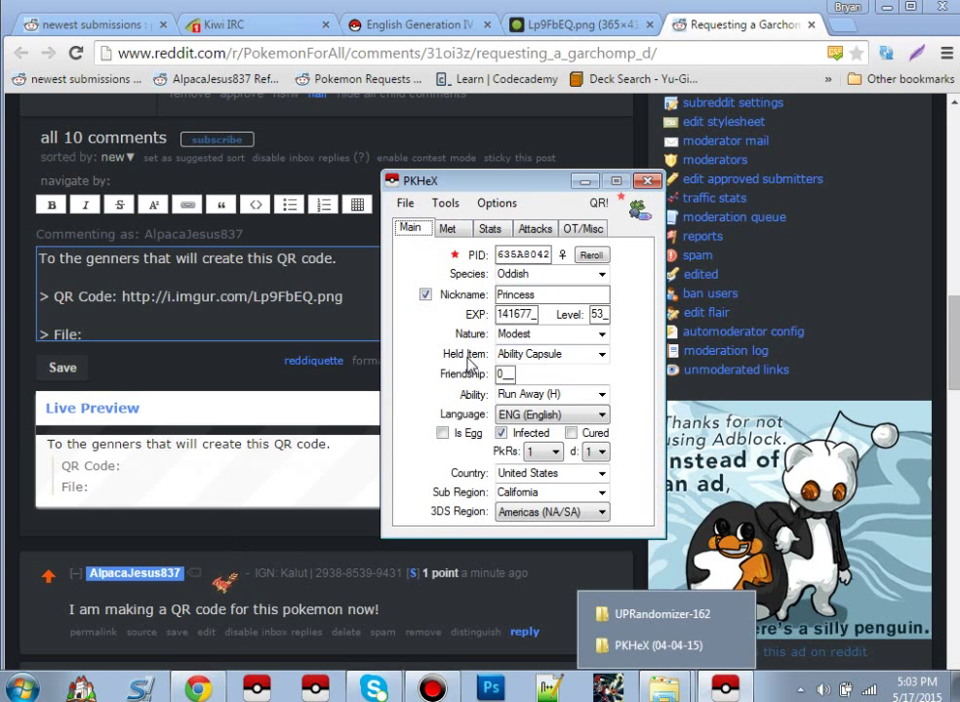
left_click(405, 202)
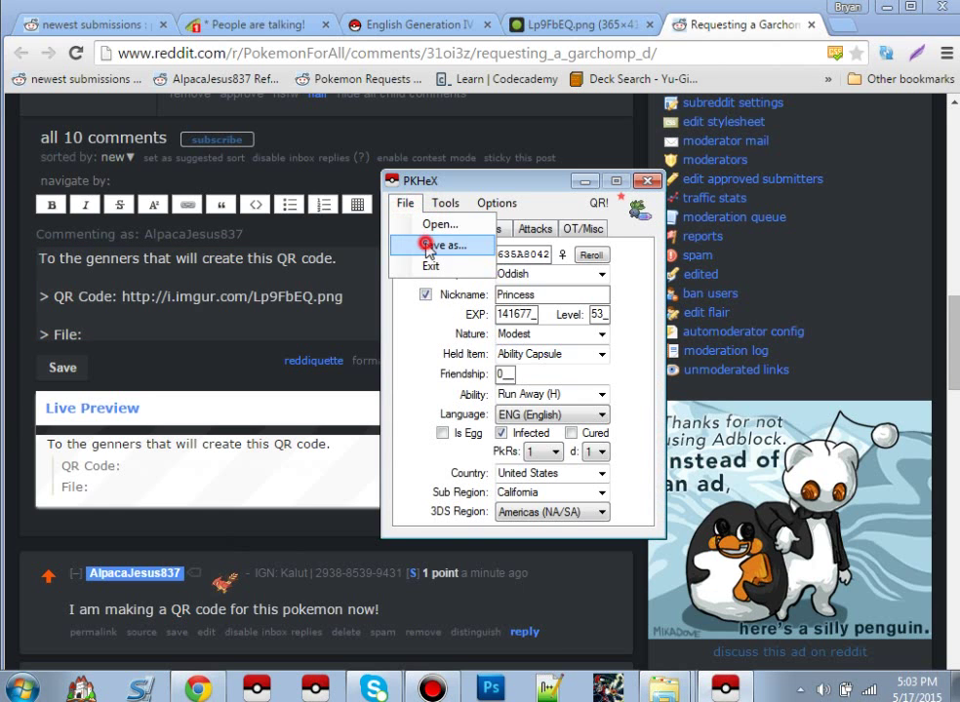
left_click(430, 246)
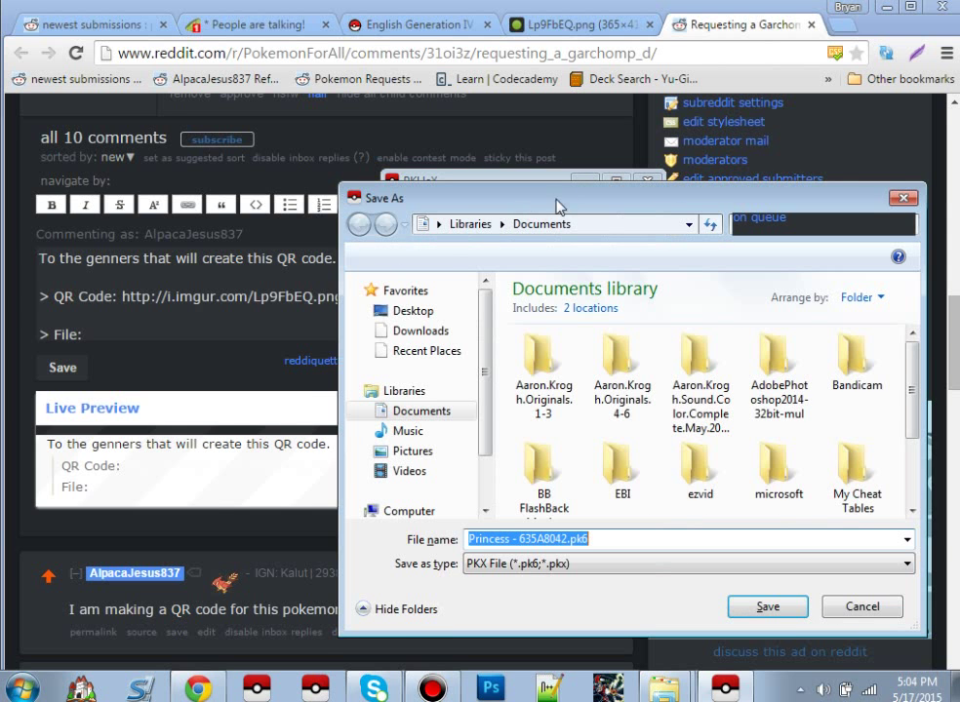
left_click_drag(574, 196, 374, 122)
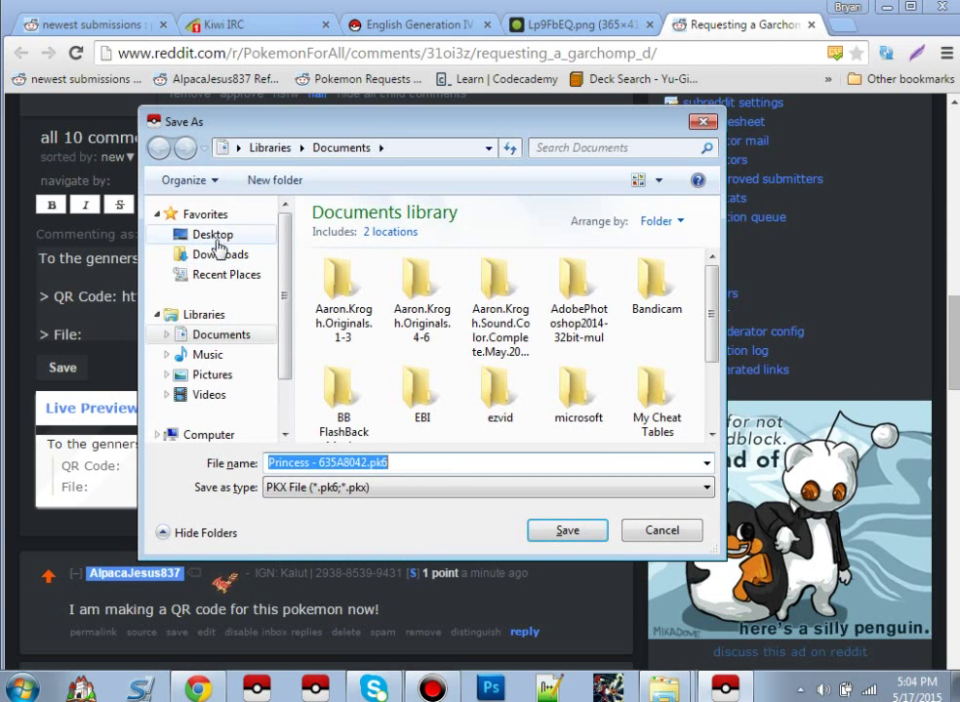
left_click(213, 234)
Try to save the Pokemon file under the name "PrincessOddish <3.pk6"
left_click(367, 462)
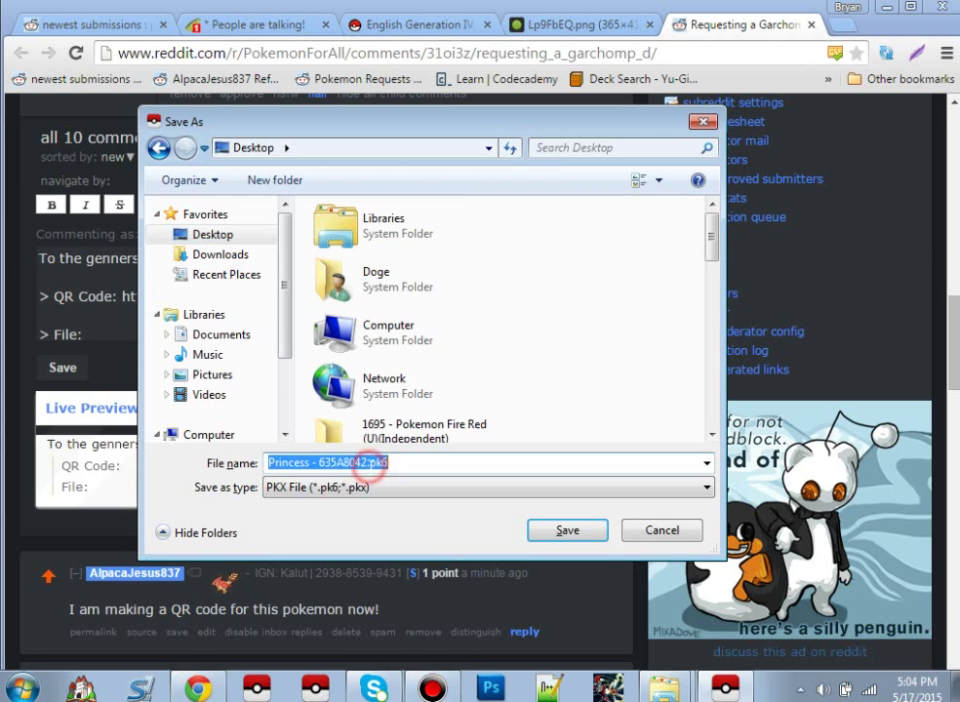
left_click(367, 462)
left_click_drag(366, 462, 187, 458)
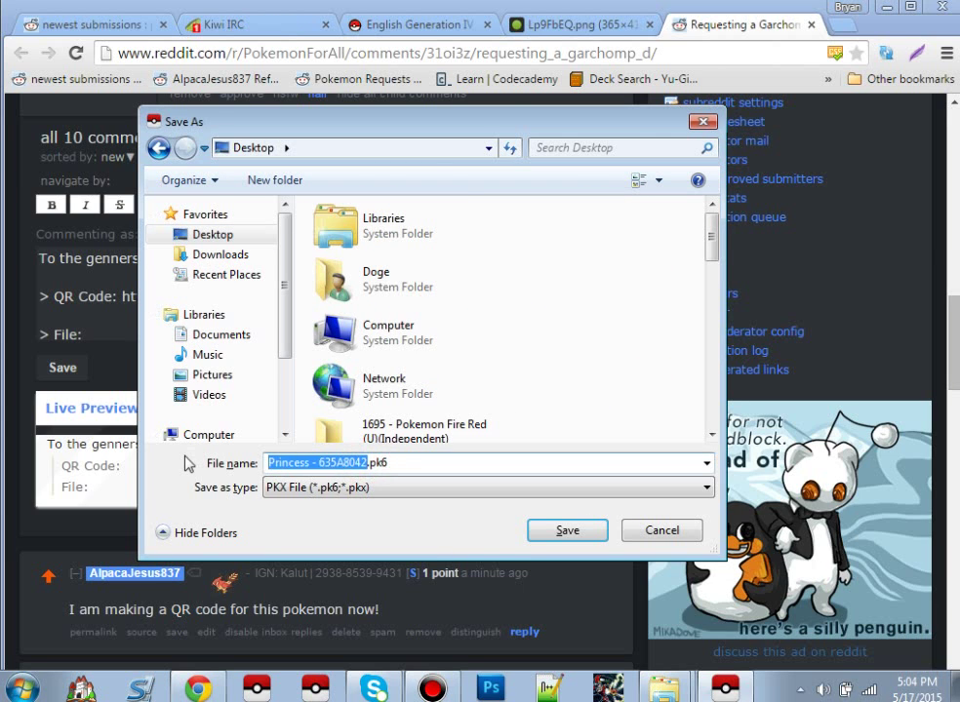
type("Prince")
type("ssOd")
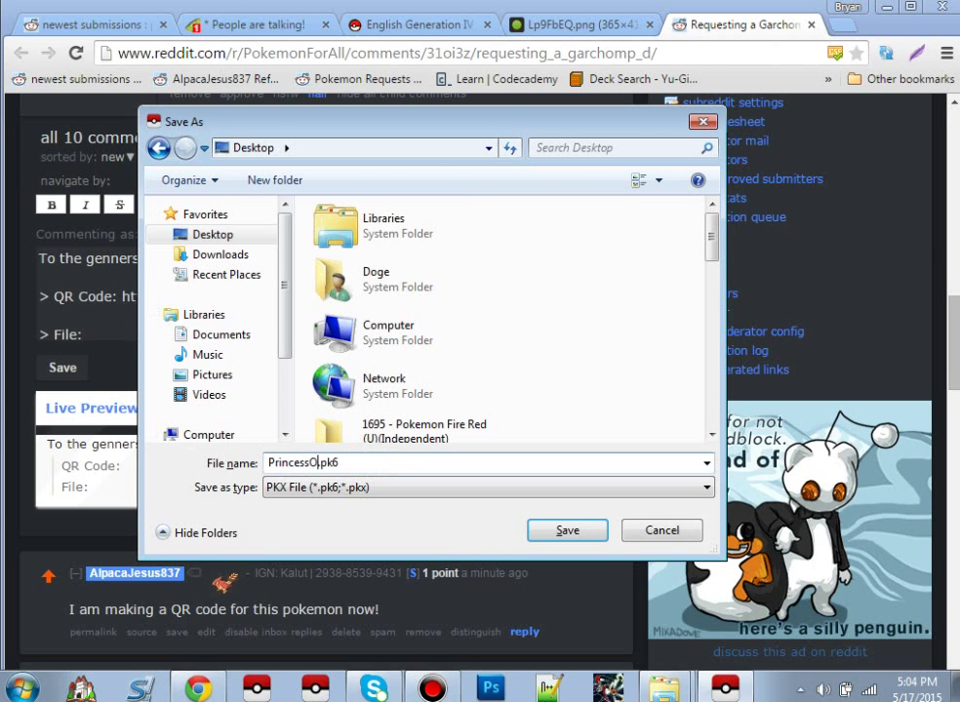
type("dish <3")
left_click(563, 537)
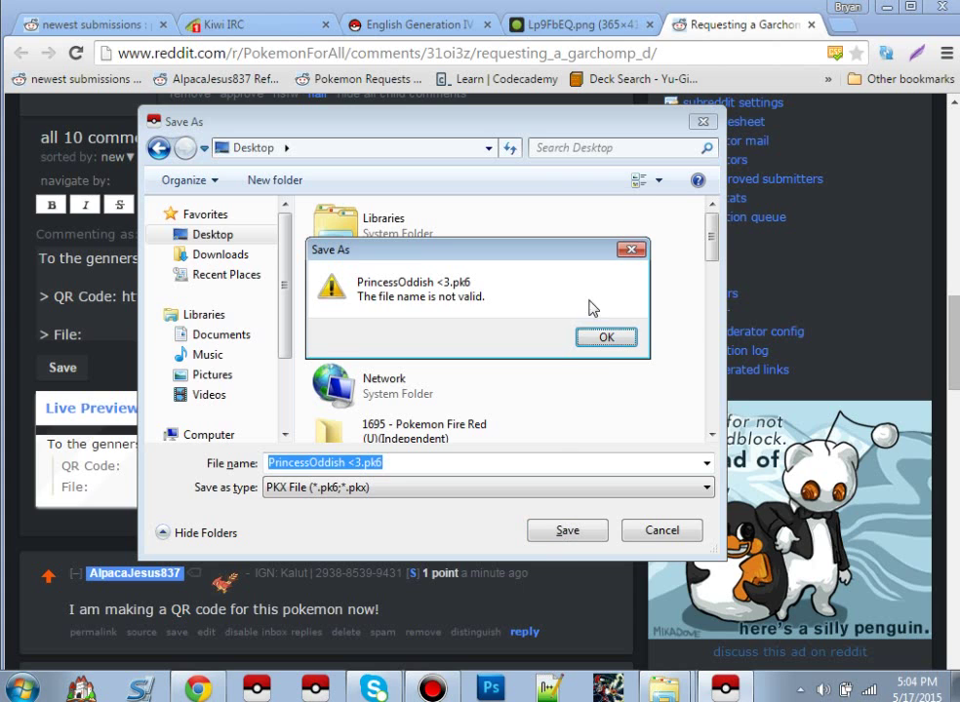
Remove " <3" from the file name and save the Pokemon as PrincessOddish.pk6
left_click(600, 337)
left_click(362, 462)
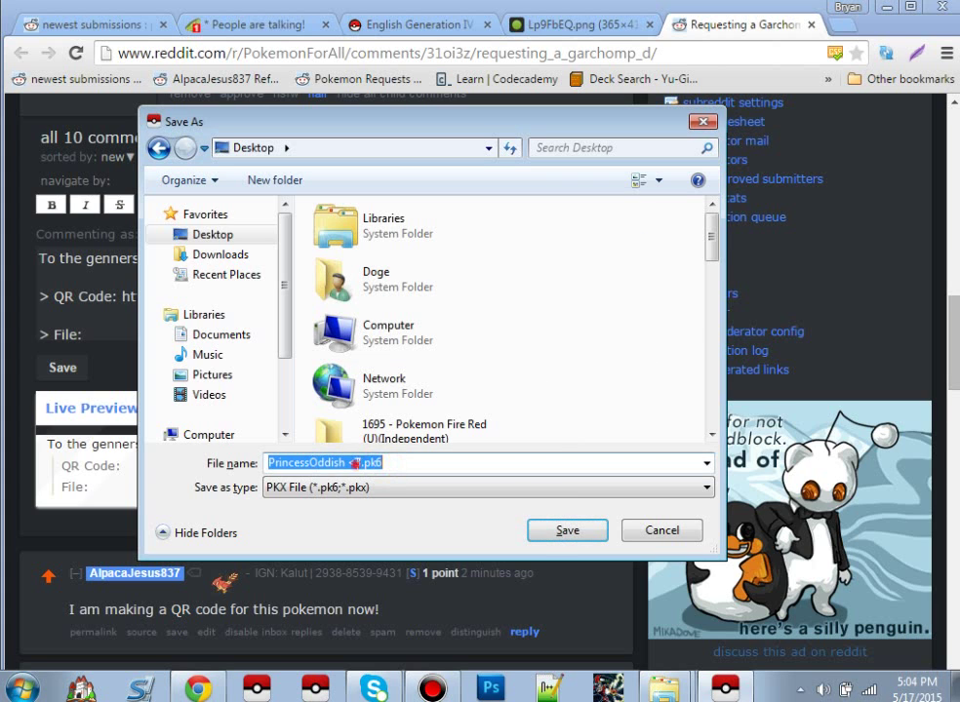
key("BackSpace")
key("BackSpace")
key("BackSpace")
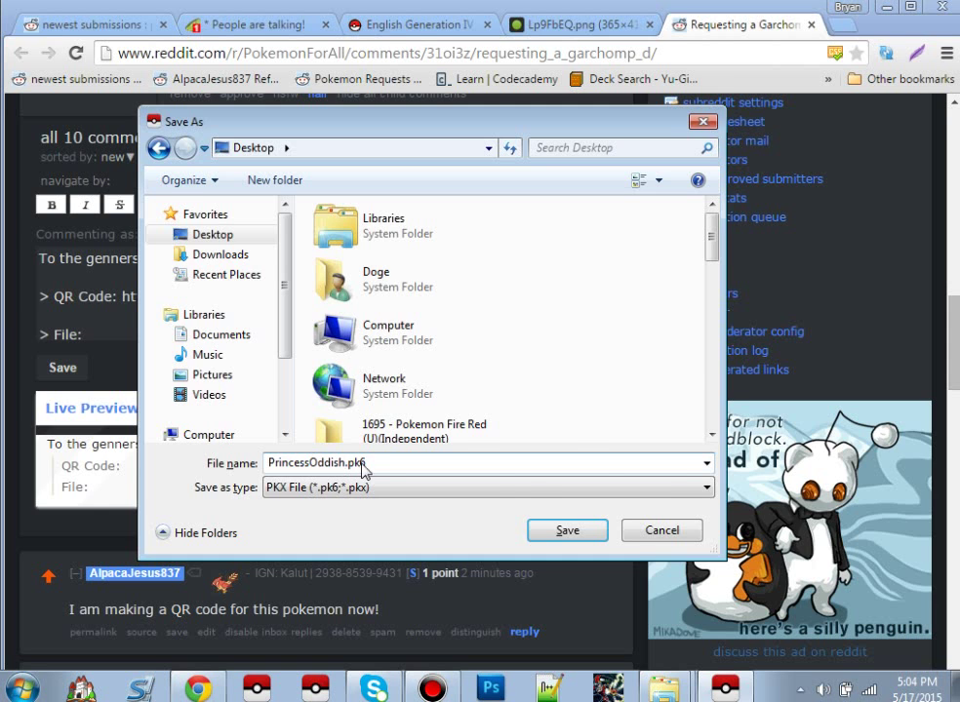
key("Return")
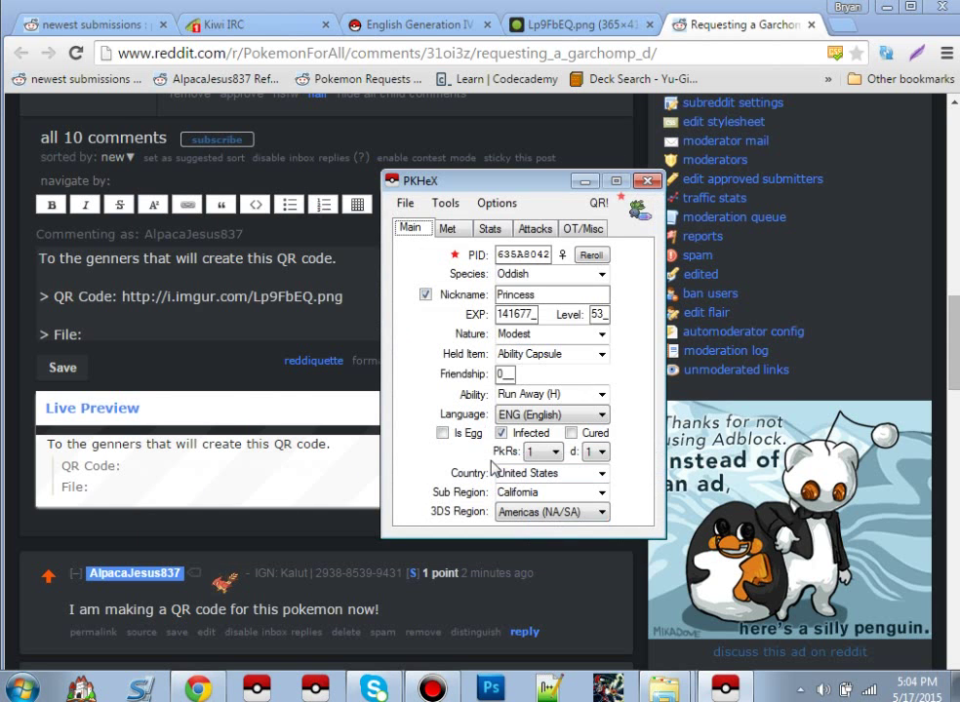
Show the desktop and move the PrincessOddish.pk6 file to the free area below PKHeX.exe
left_click_drag(520, 180, 442, 165)
left_click(956, 688)
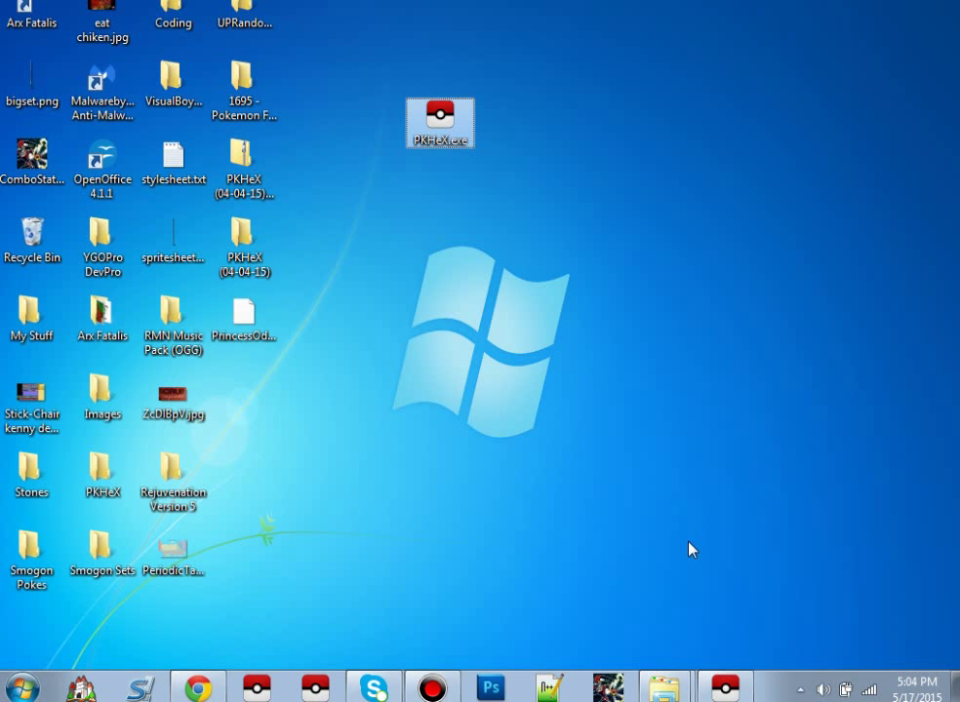
left_click_drag(256, 341, 585, 156)
left_click_drag(553, 105, 552, 222)
left_click_drag(551, 223, 475, 233)
left_click_drag(478, 231, 385, 217)
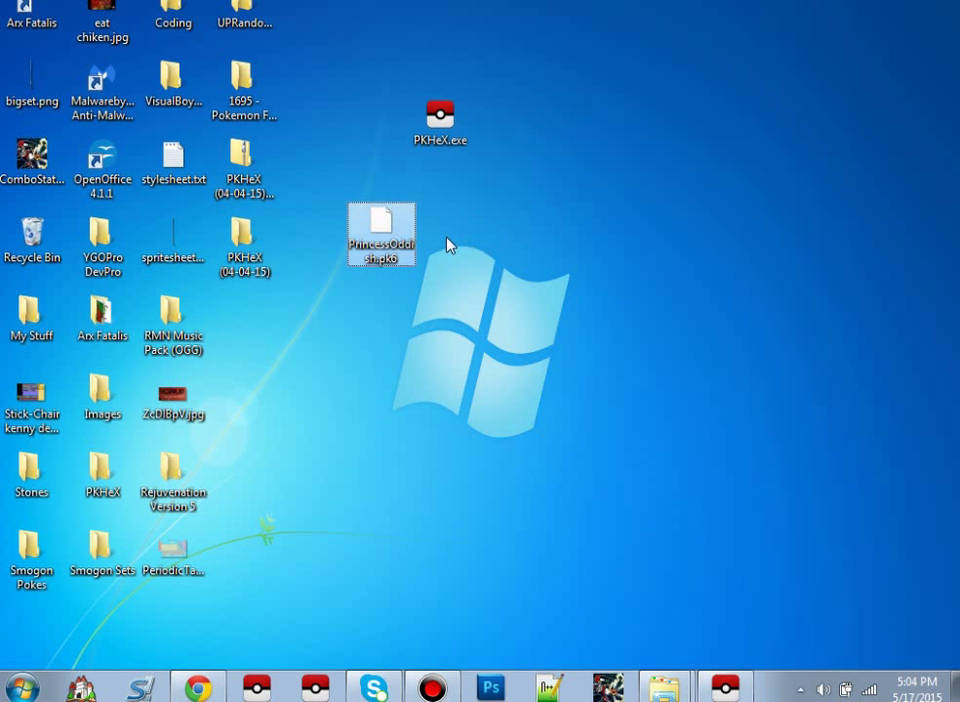
Set the Oddish's nature to Hardy in PKHeX and load PrincessOddish.pk6 from the desktop over it
left_click(722, 685)
left_click_drag(465, 179, 638, 169)
left_click(648, 309)
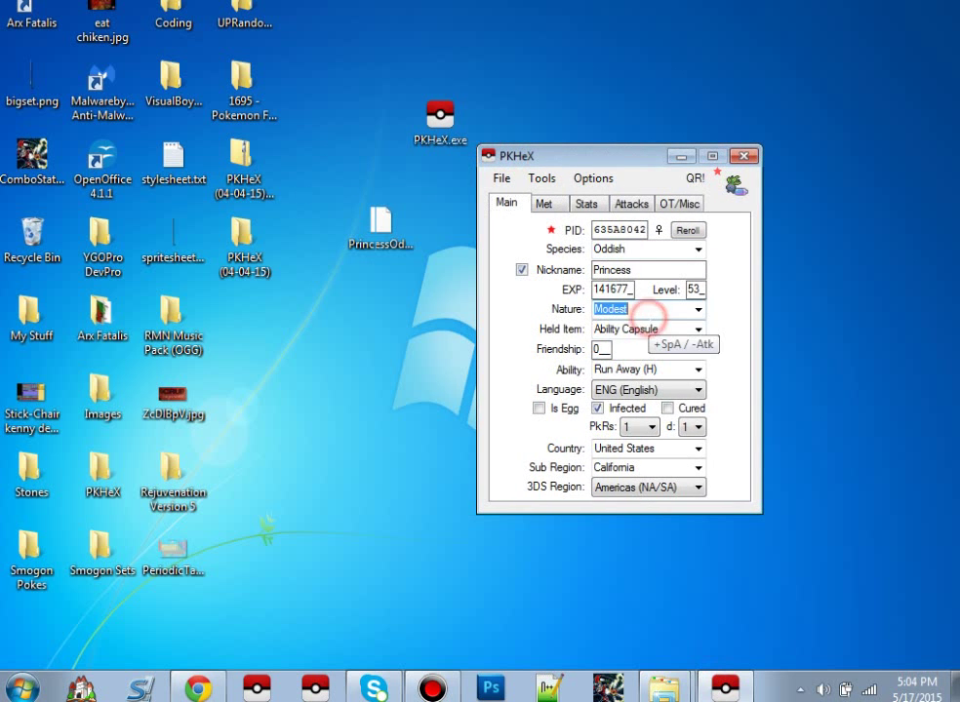
type("hardy")
left_click(630, 328)
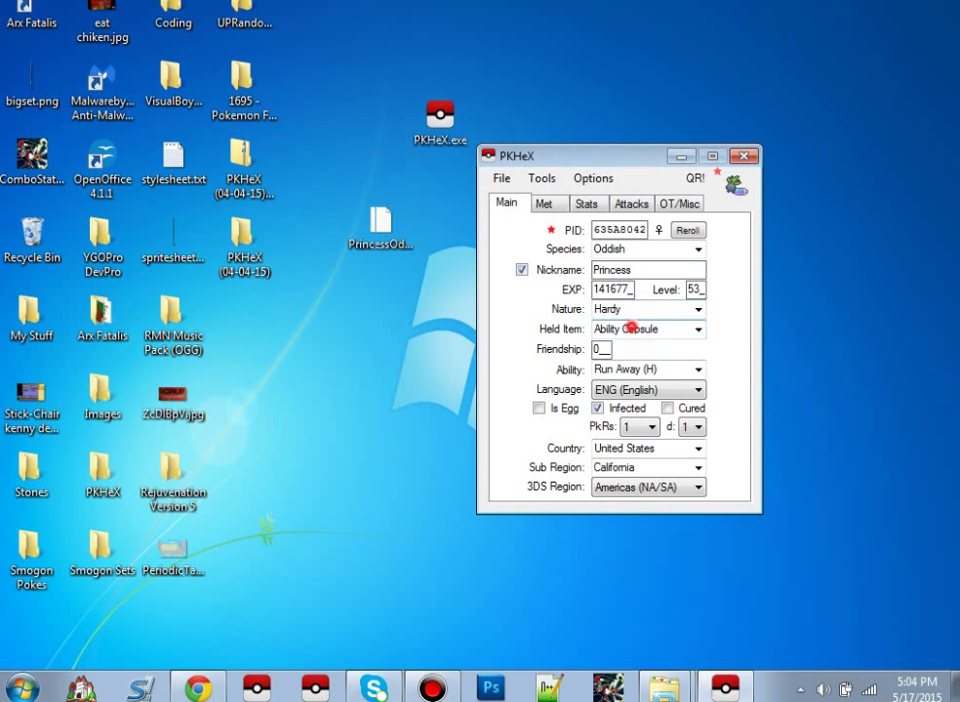
left_click_drag(380, 215, 645, 281)
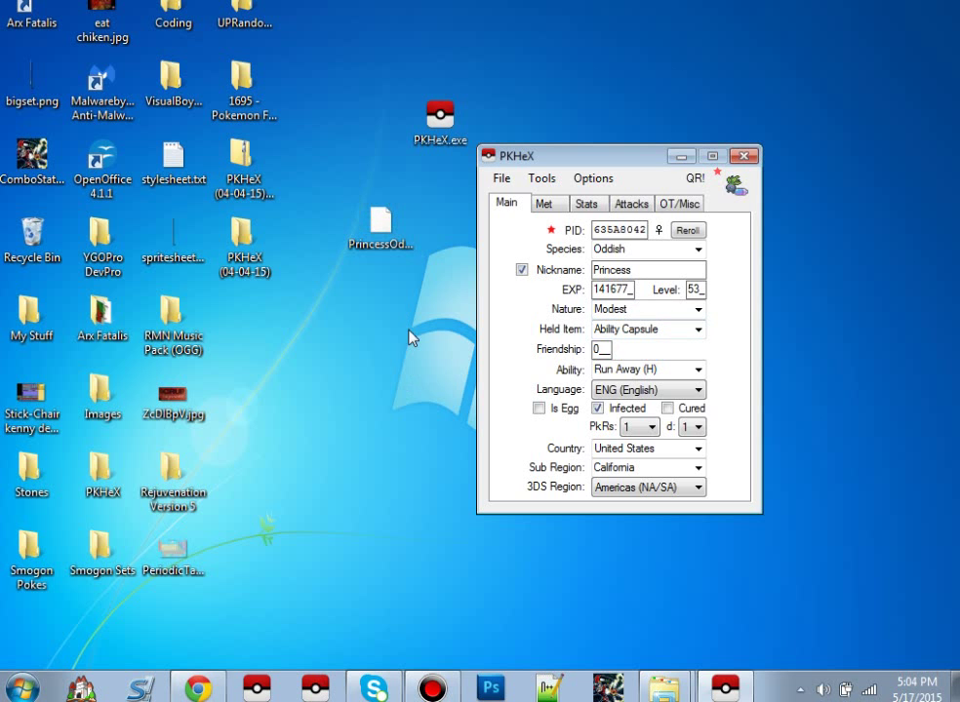
Switch back to Chrome and open dropbox.com in a new browser tab
left_click(198, 689)
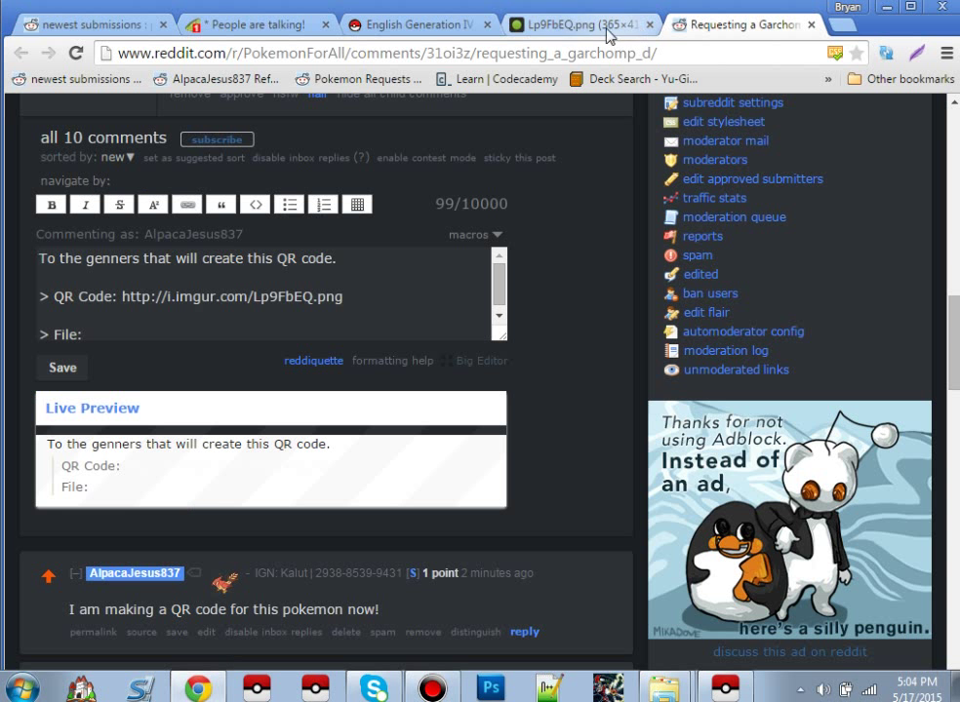
left_click(729, 26)
left_click(422, 25)
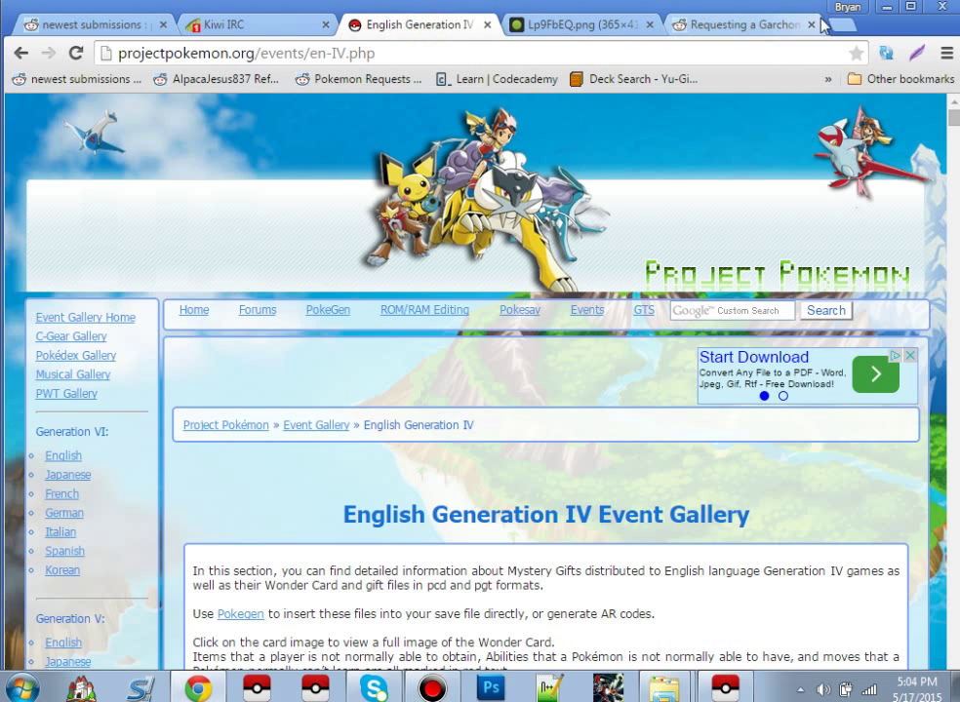
key("ctrl+t")
left_click(513, 211)
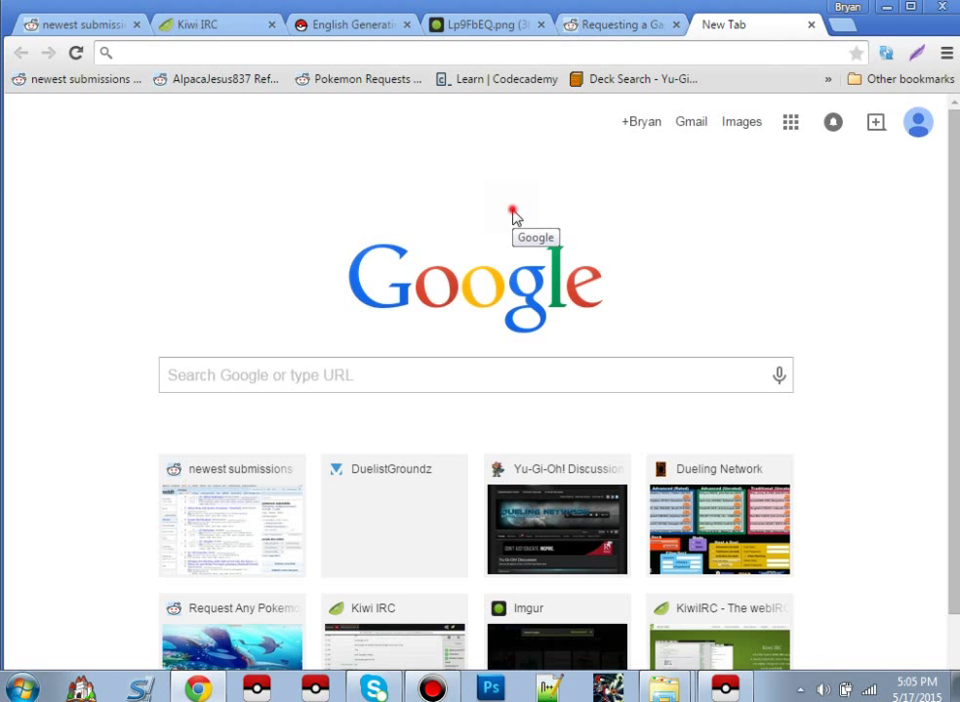
left_click(383, 50)
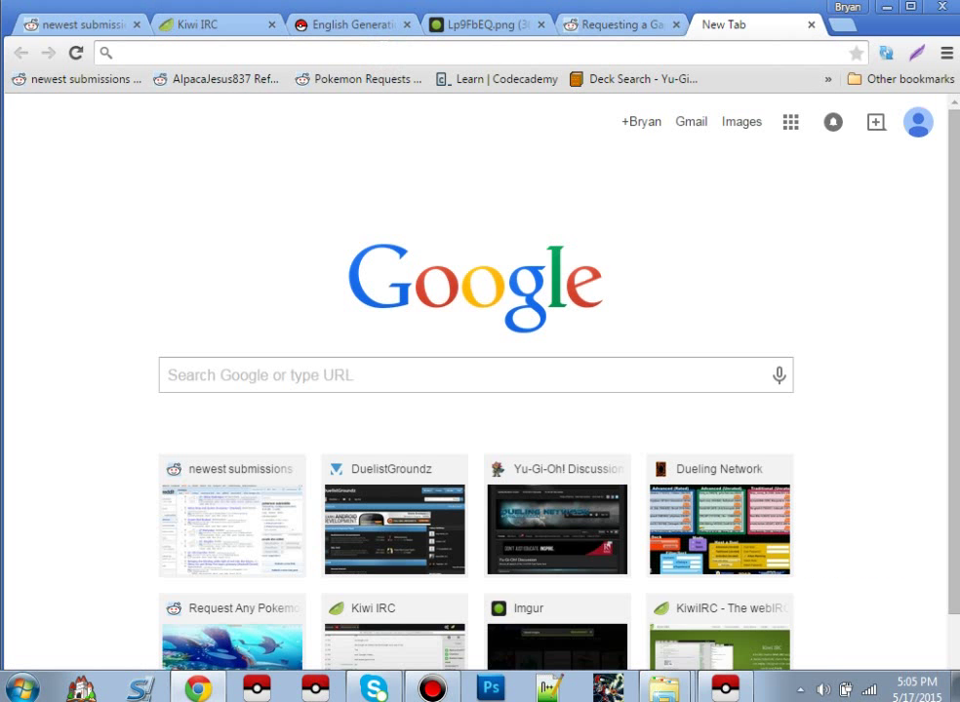
type("dropbox.com")
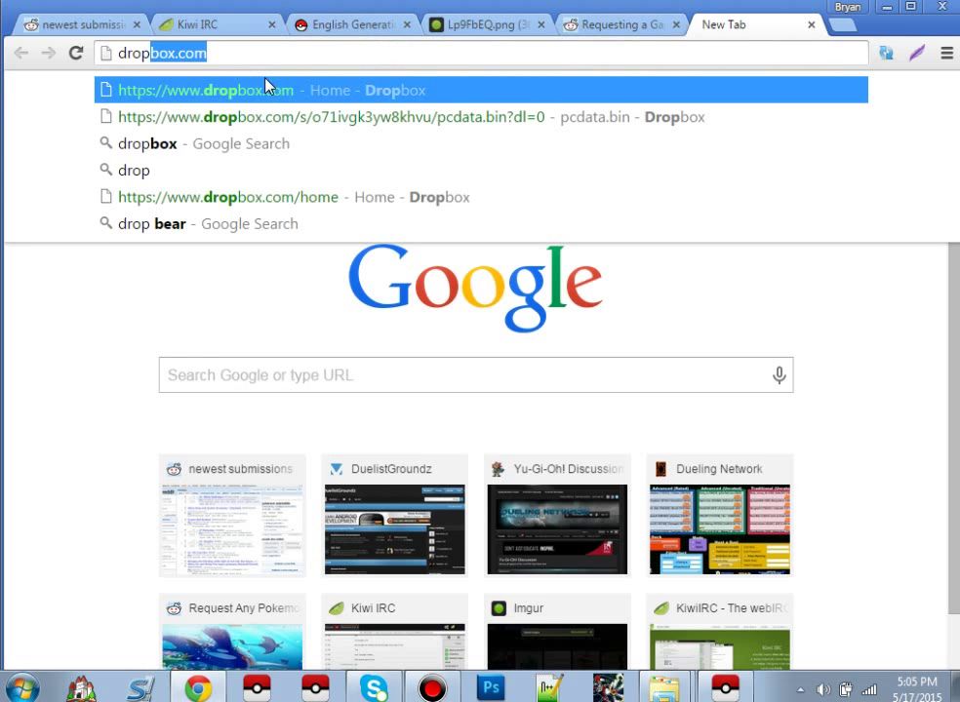
left_click(296, 100)
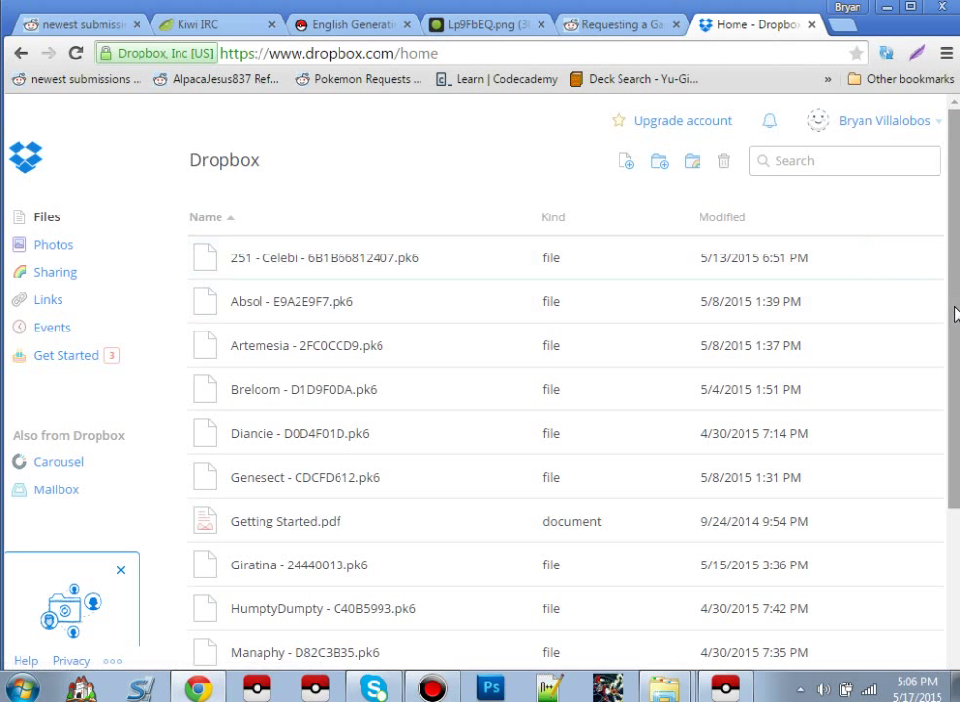
Upload PrincessOddish.pk6 from the Desktop to the Dropbox files
left_click_drag(953, 311, 954, 427)
scroll(941, 454, "down", 1)
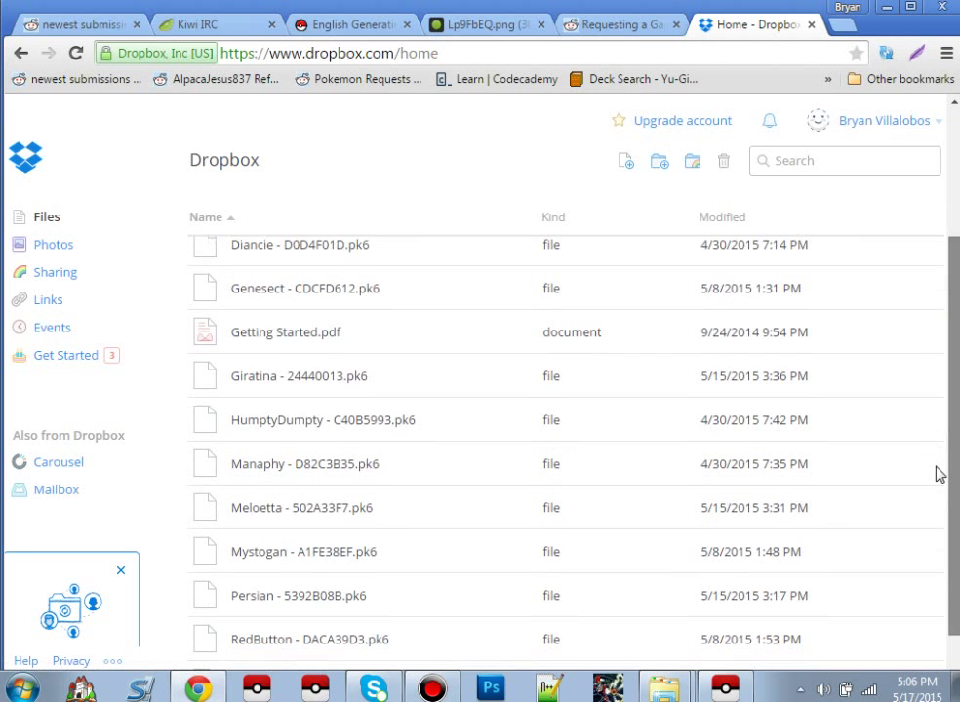
scroll(932, 255, "up", 3)
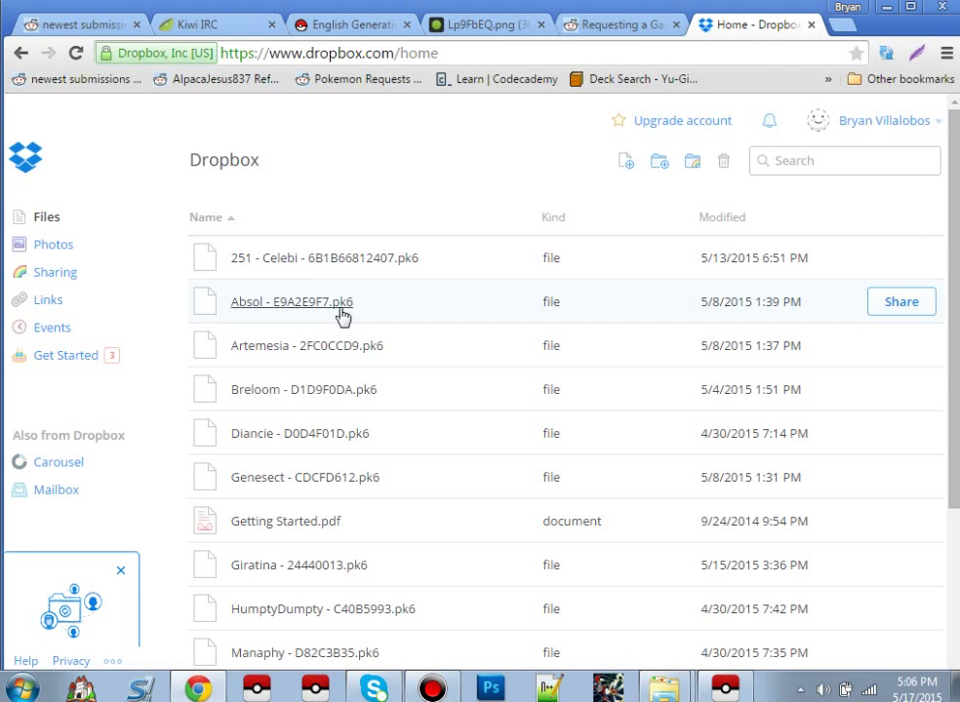
left_click(628, 161)
left_click(601, 357)
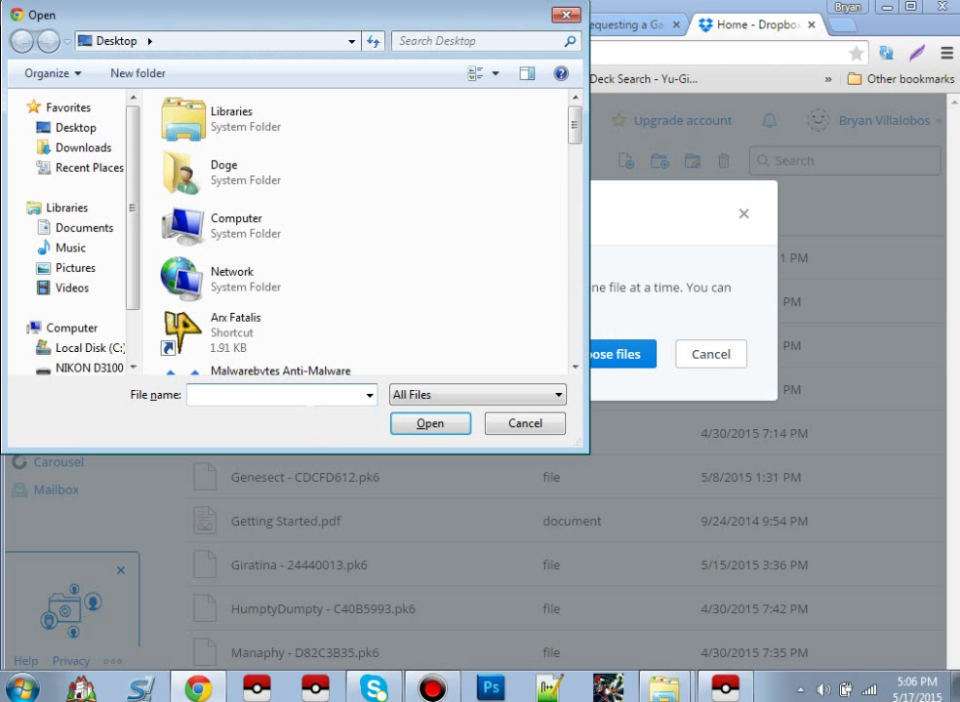
type("prin")
key("Down")
key("Return")
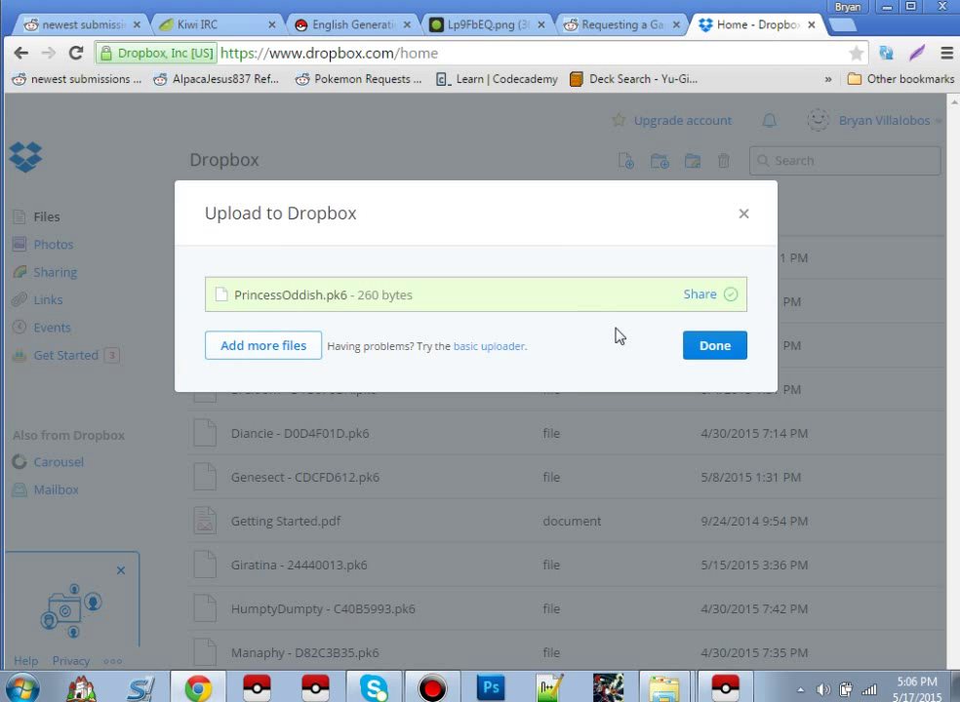
Copy the Dropbox share link of PrincessOddish.pk6 and return to the Reddit request thread
left_click(694, 298)
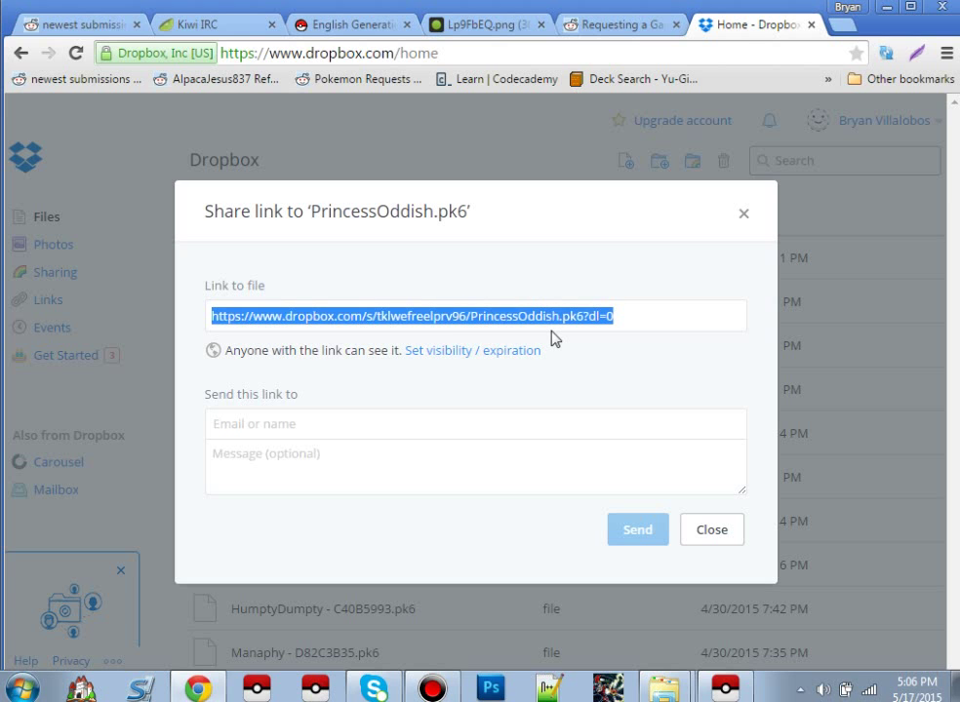
right_click(527, 325)
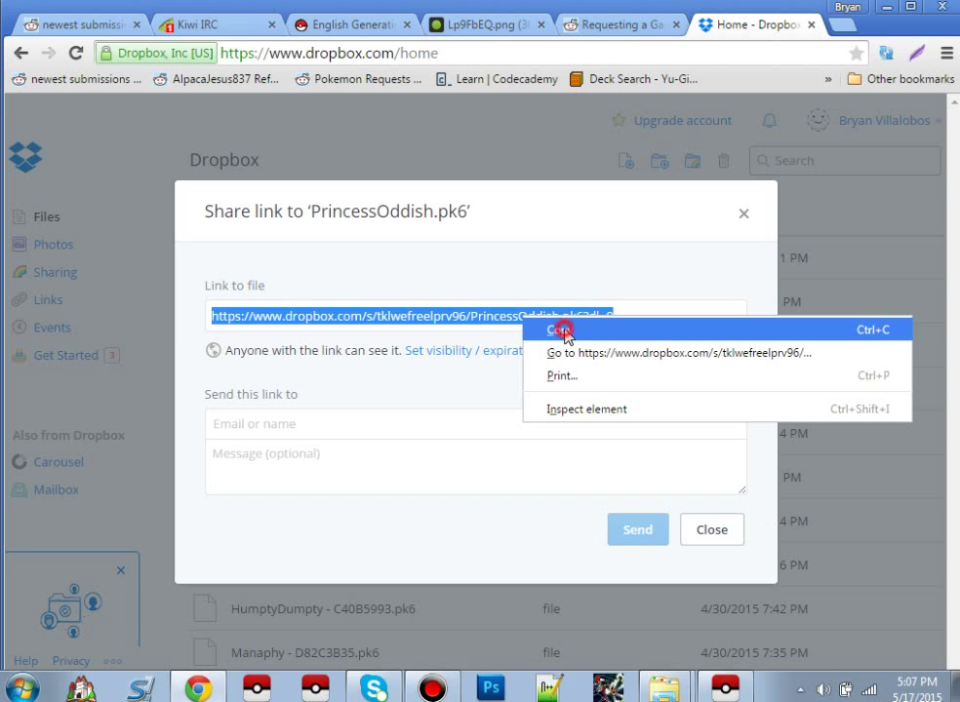
left_click(564, 331)
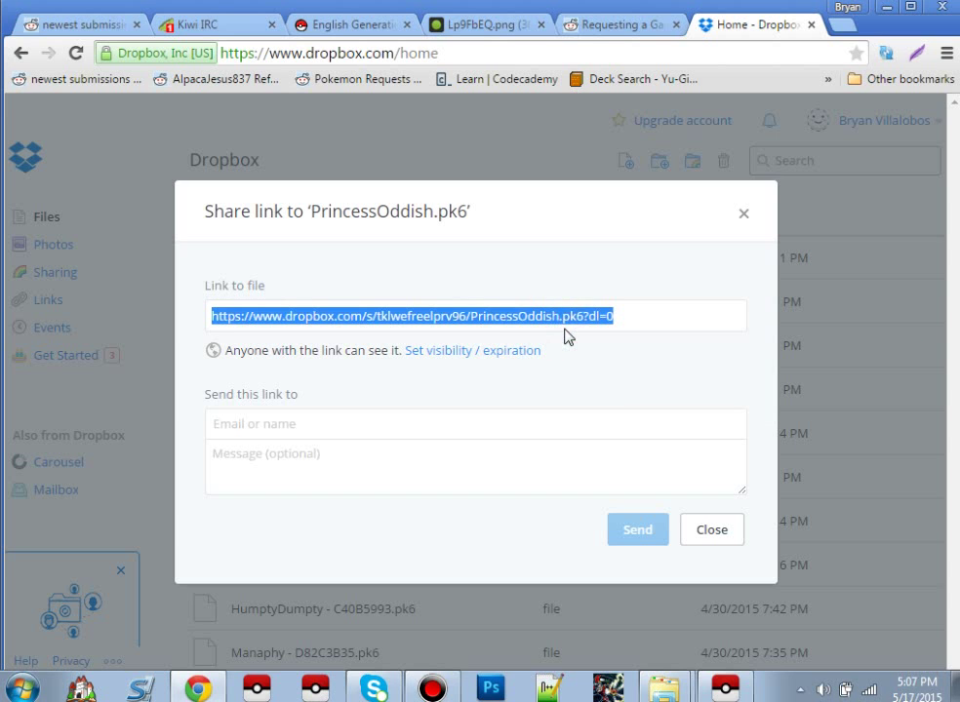
right_click(506, 323)
left_click(544, 334)
left_click(614, 29)
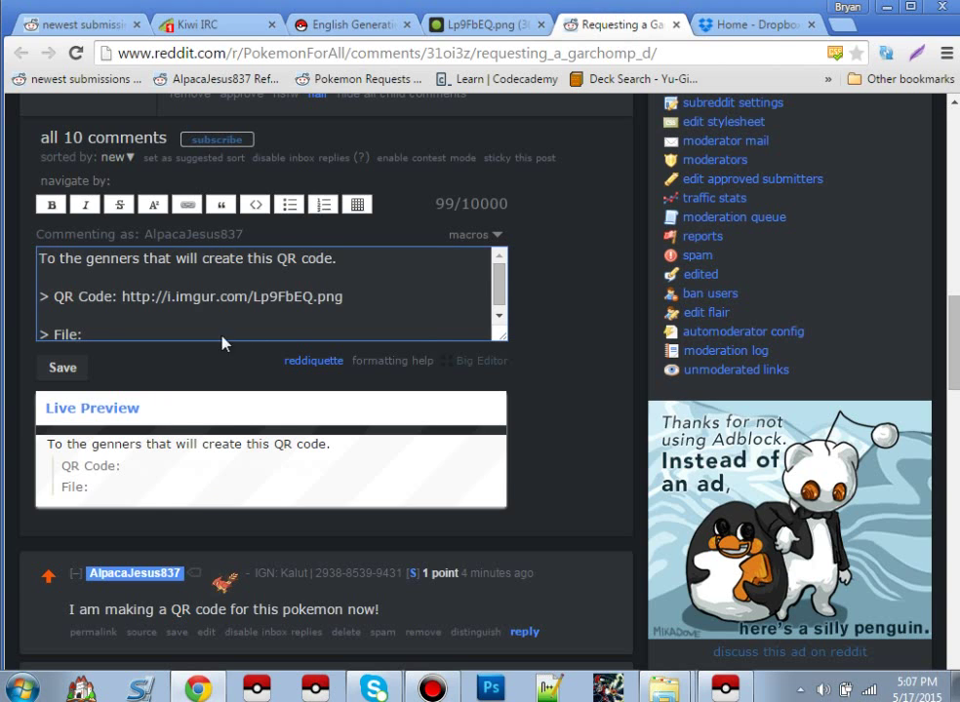
Paste the PrincessOddish.pk6 Dropbox link after "File:" in the Reddit comment and post the comment
key("ctrl+v")
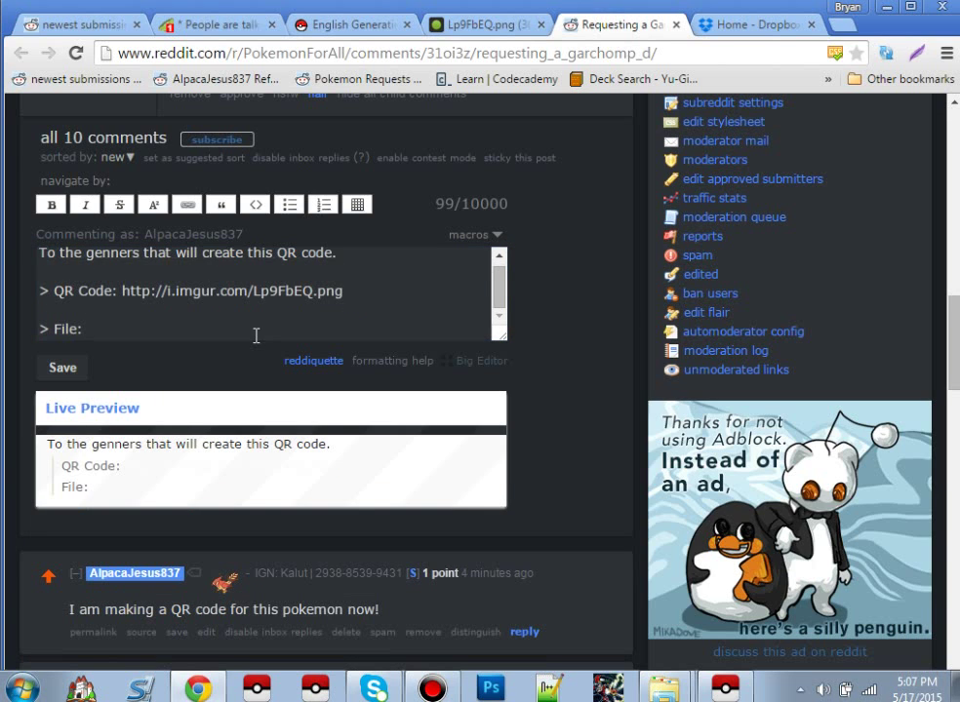
right_click(253, 335)
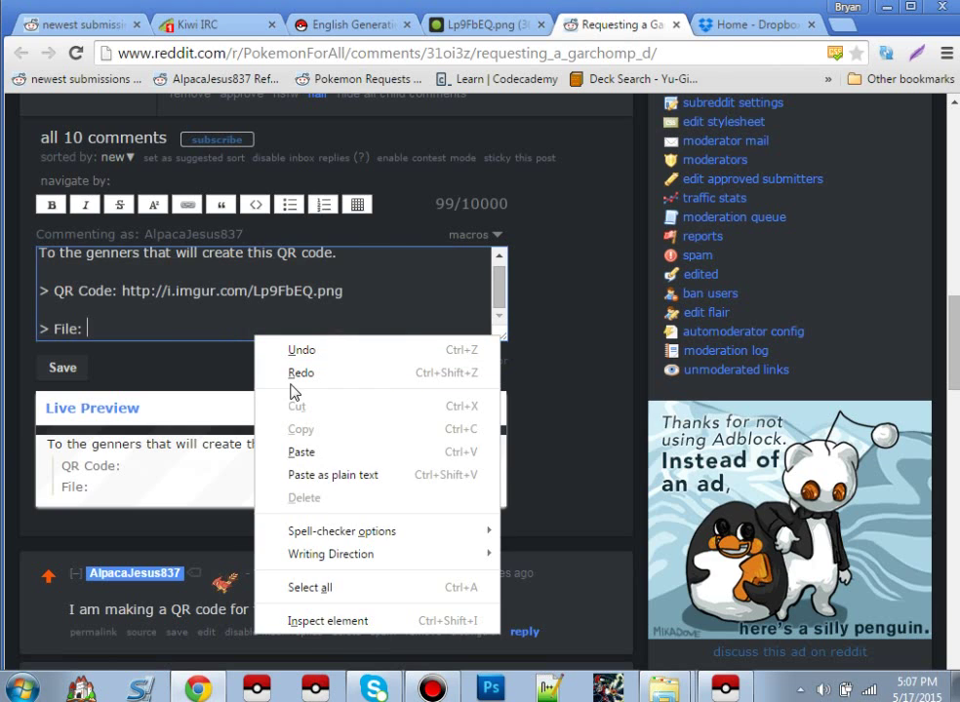
left_click(317, 454)
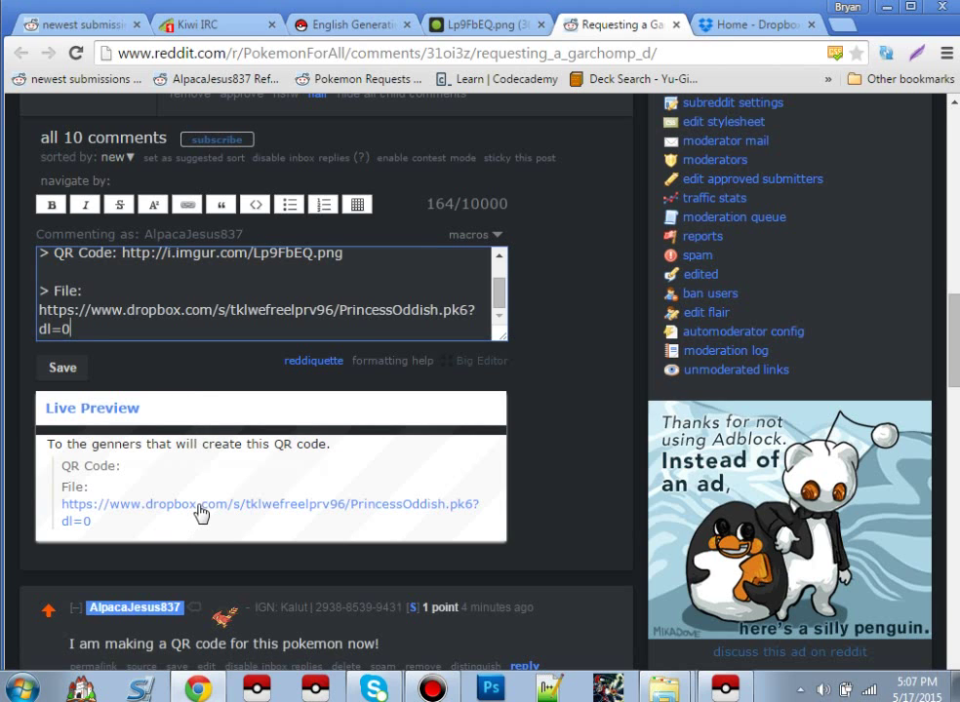
left_click(177, 290)
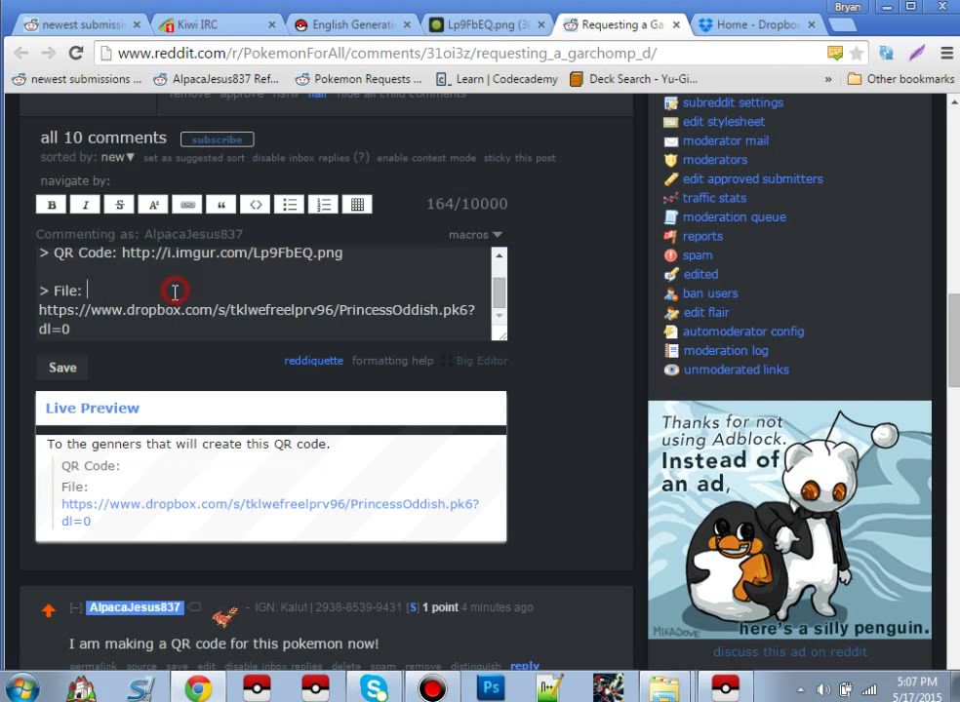
left_click(61, 369)
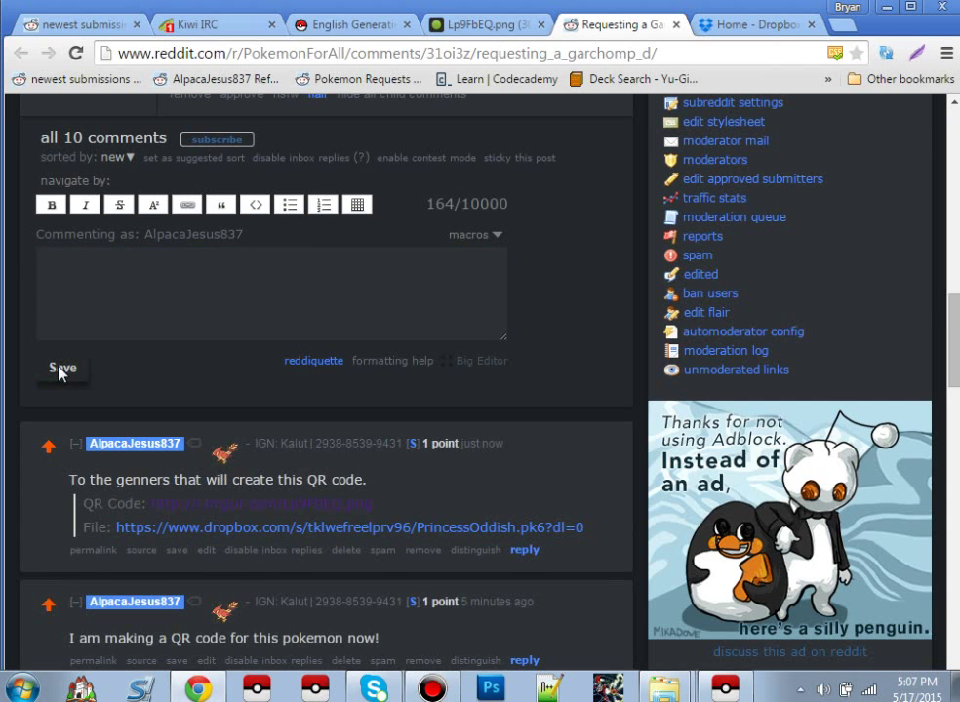
Check the posted comment's QR code link, look at the Dropbox share link page, and return to the Reddit thread
scroll(61, 372, "down", 1)
scroll(59, 372, "down", 1)
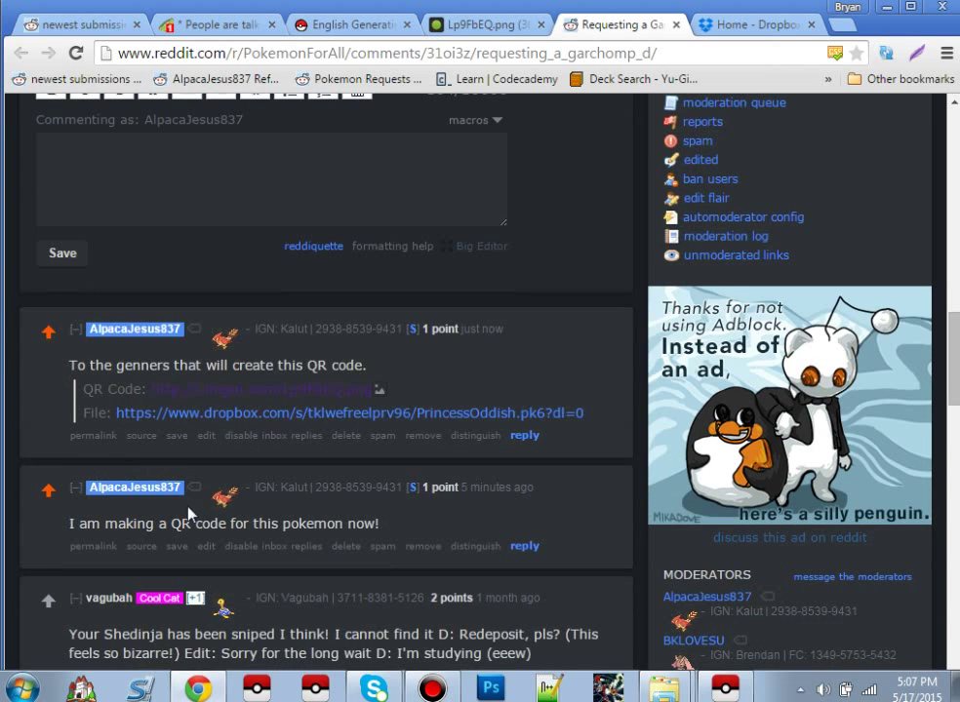
left_click(383, 390)
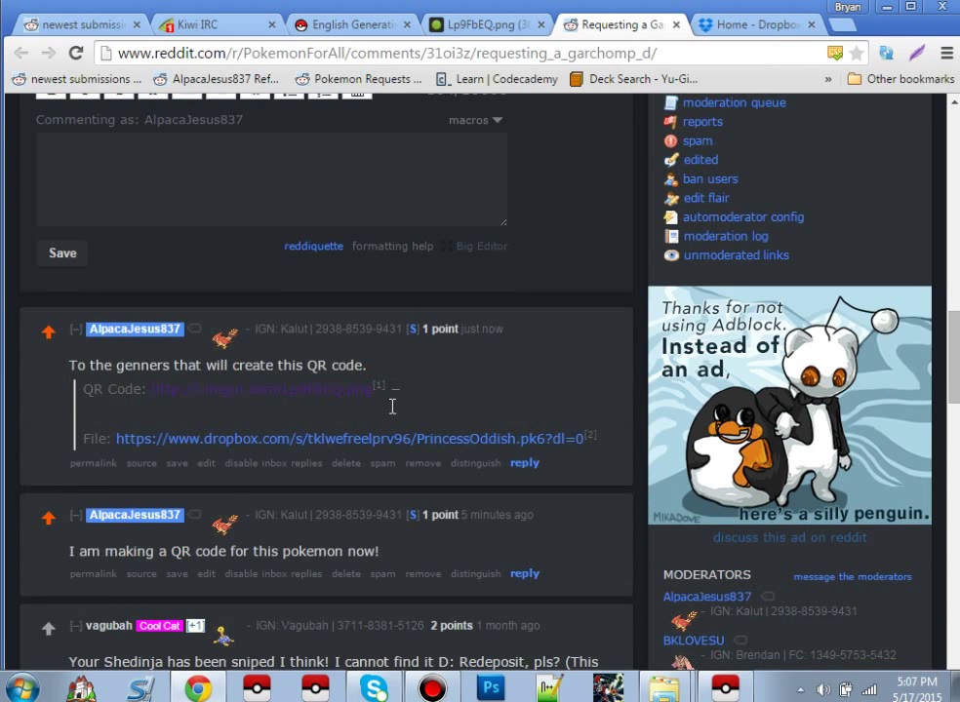
scroll(392, 405, "down", 1)
left_click(405, 370)
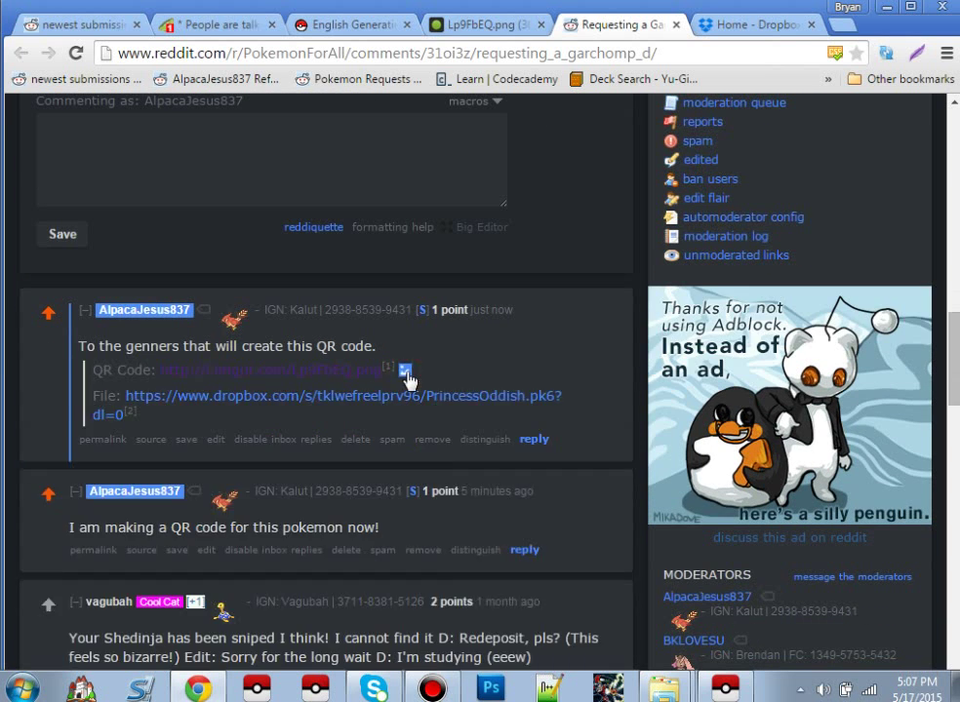
left_click(230, 369)
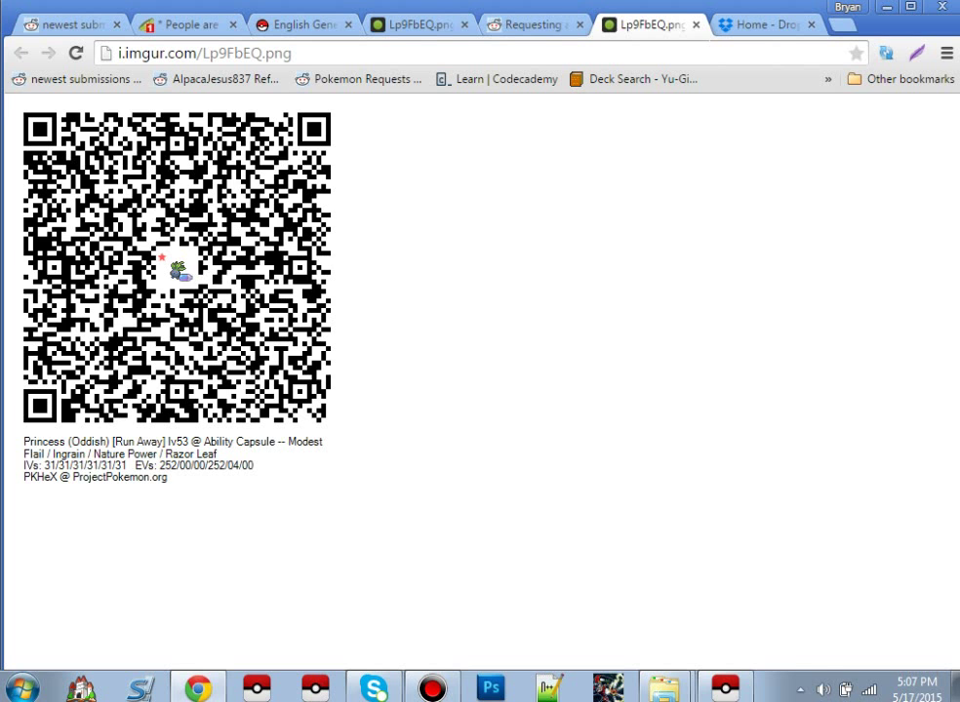
key("ctrl+w")
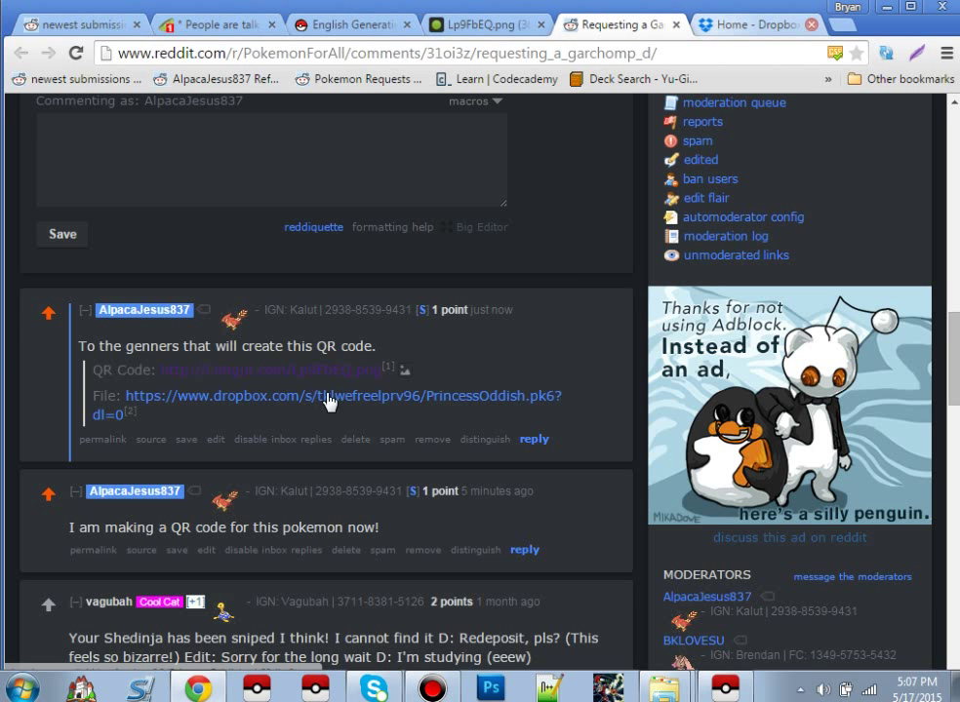
left_click(729, 26)
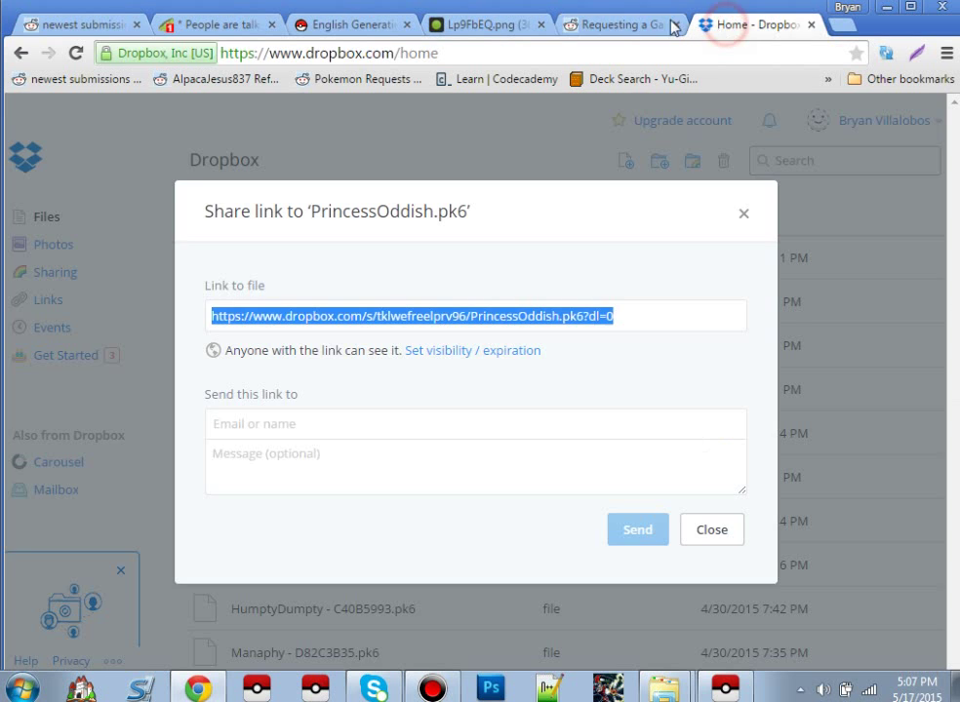
left_click(652, 25)
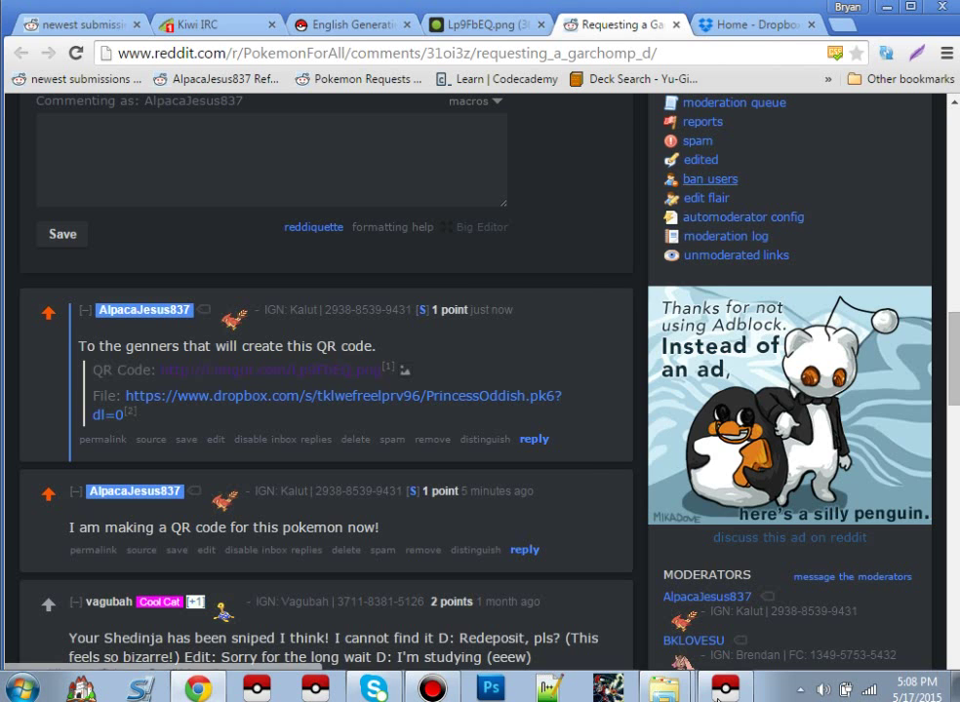
Switch to PKHeX, set the species to Mew, and select the TID in the trainer information
key("alt+Tab")
left_click(697, 207)
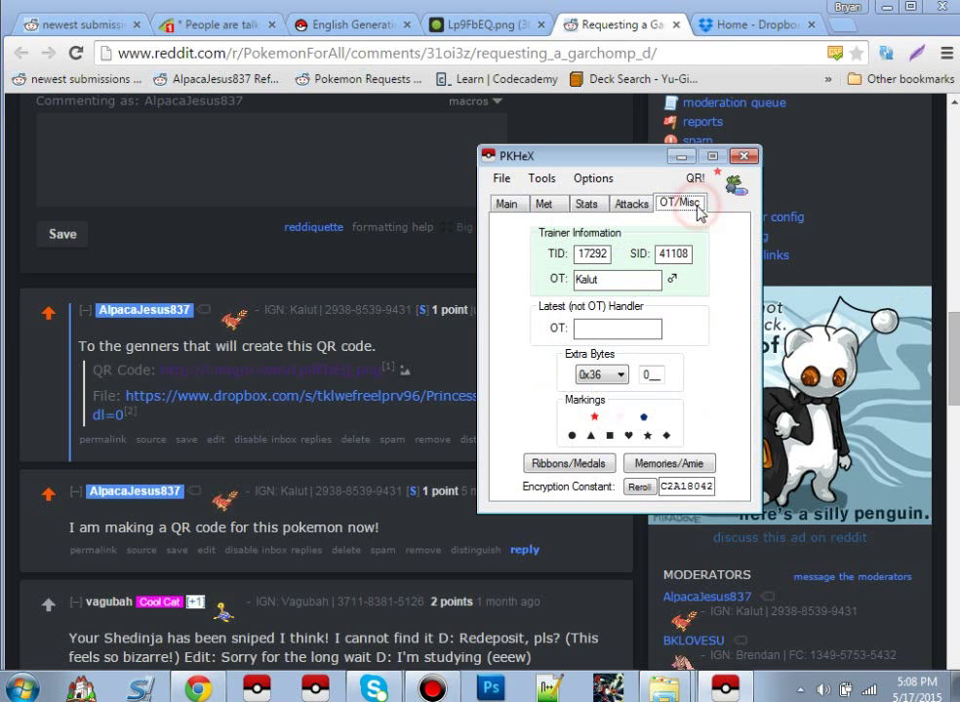
left_click(515, 209)
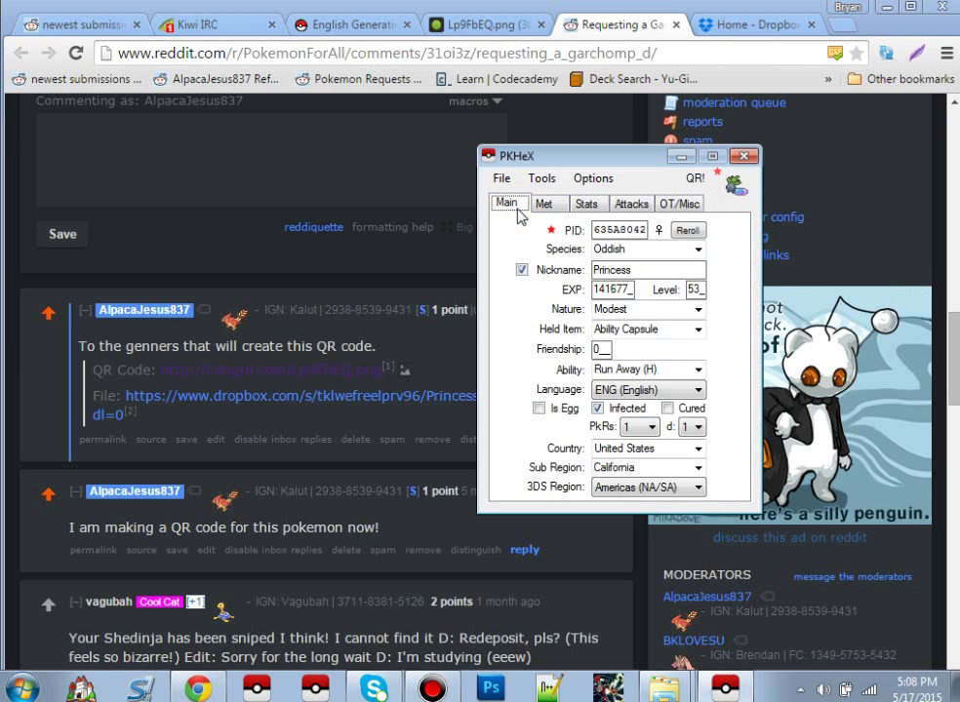
left_click(656, 250)
type("mew")
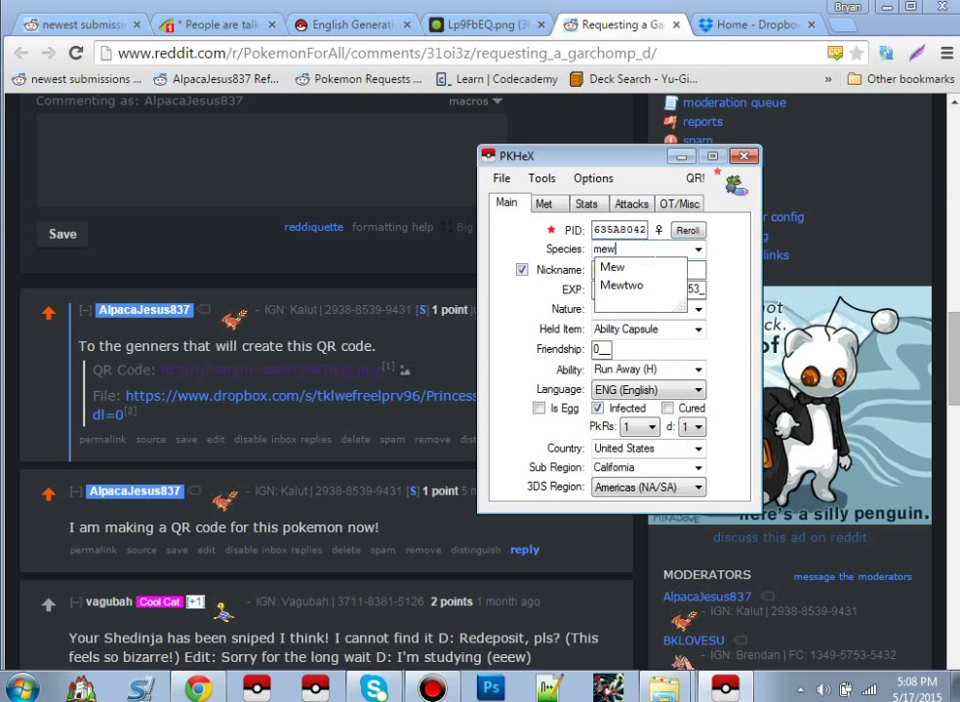
left_click(669, 205)
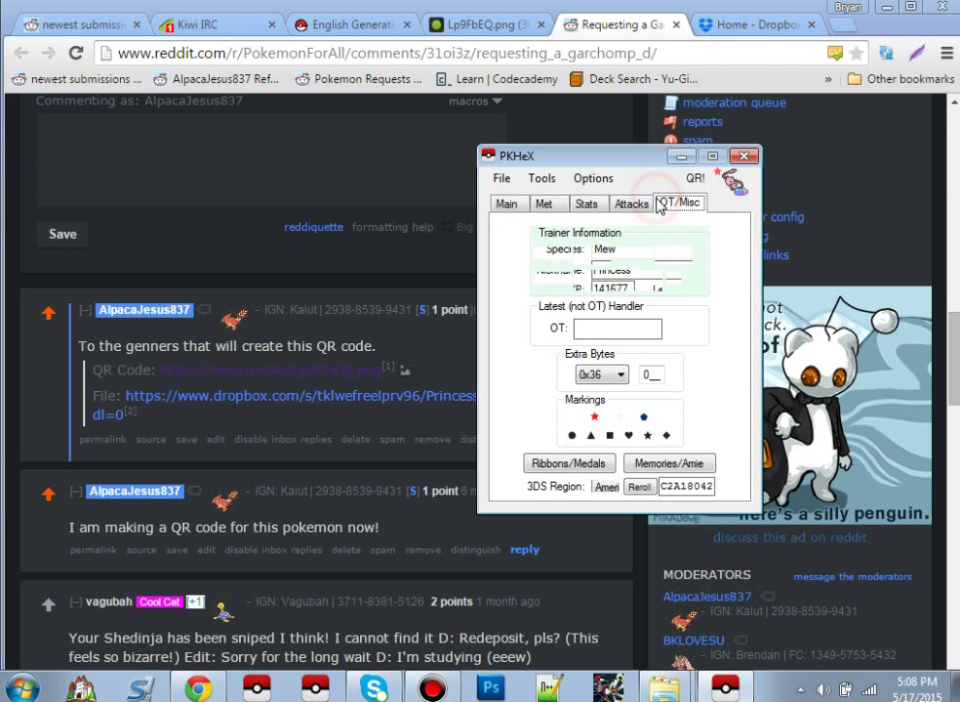
left_click(509, 202)
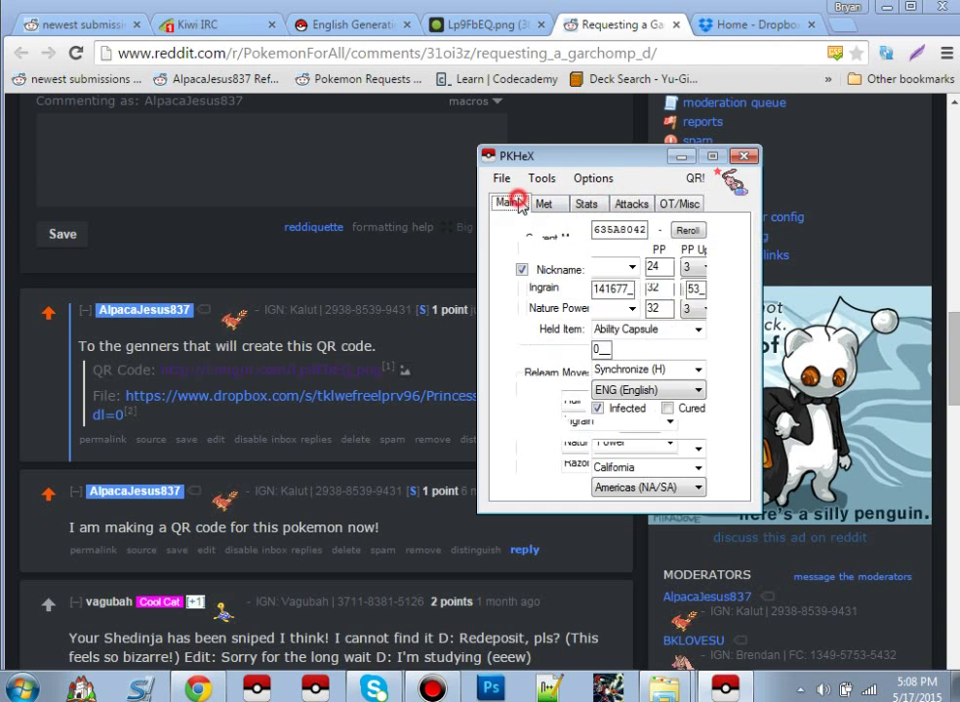
left_click(680, 204)
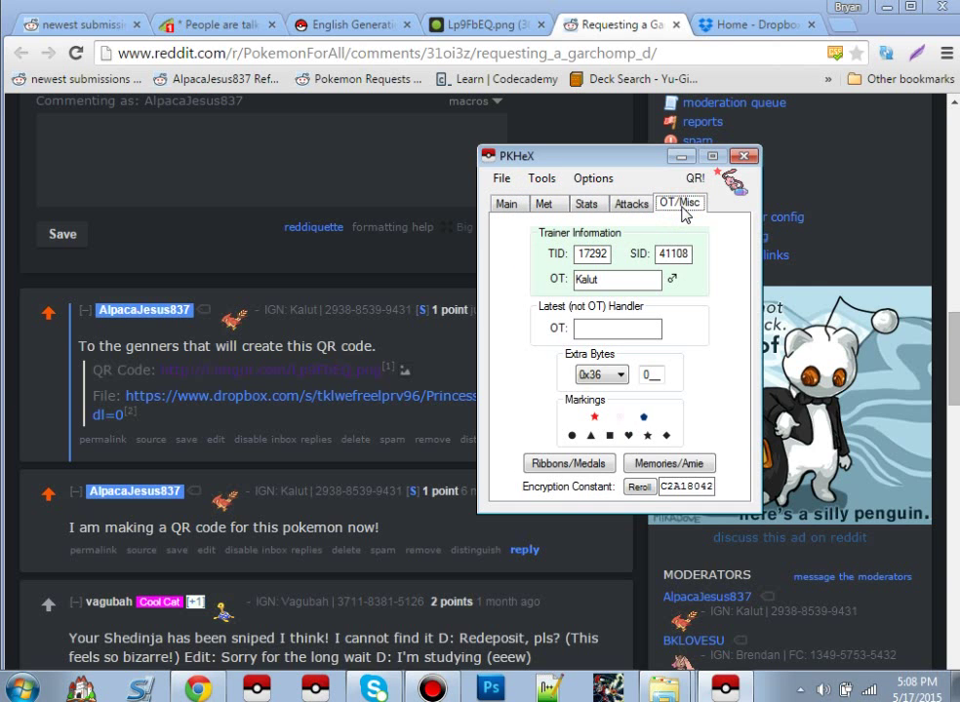
double_click(597, 253)
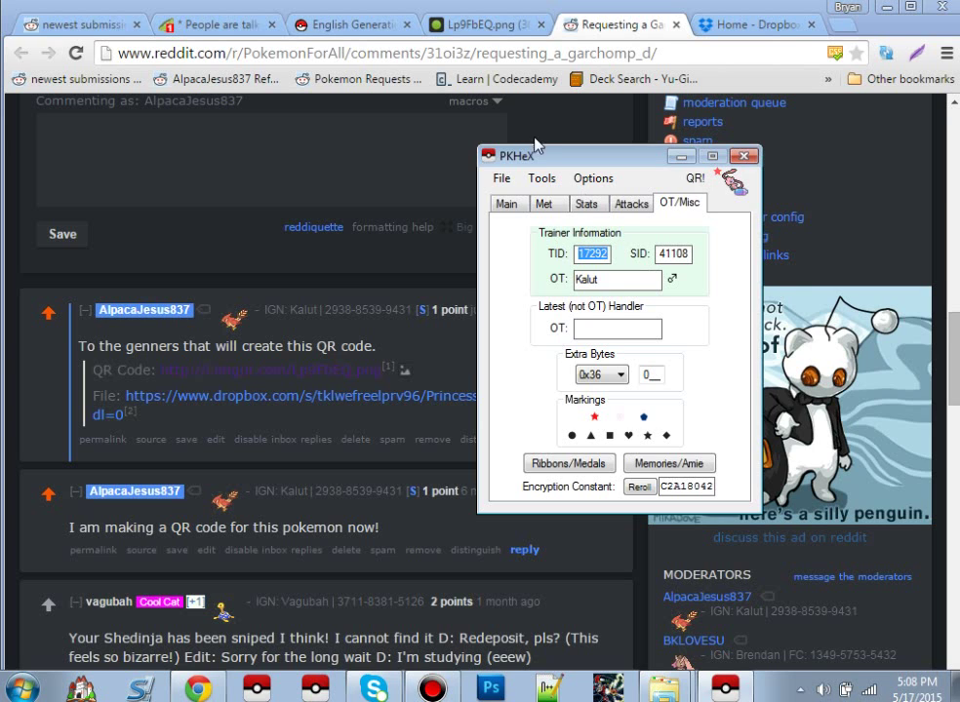
Examine the first entries of Project Pokemon's English Generation IV Event Gallery in Chrome and open the English Dream Radar gallery in a separate tab
left_click(368, 26)
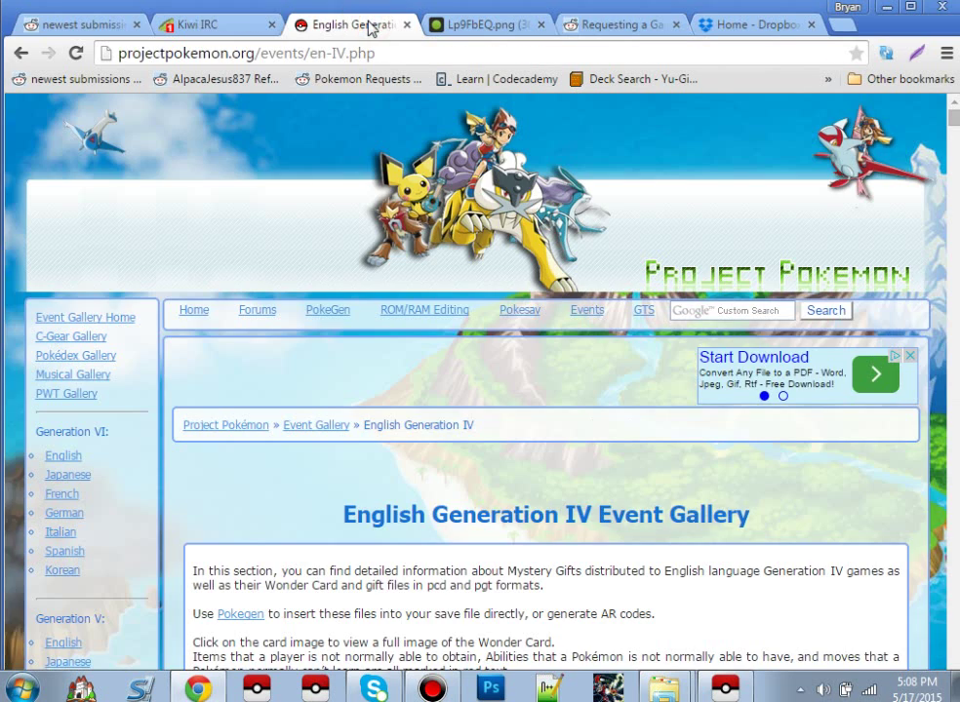
key("Down")
key("Down")
key("Down")
key("Down")
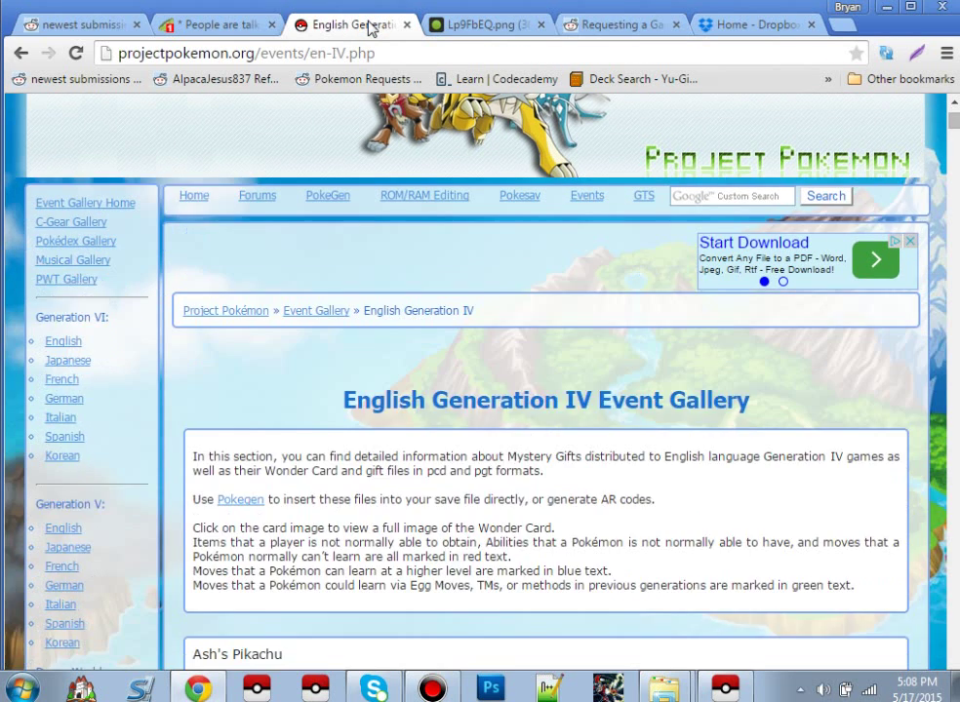
key("Down")
key("Down")
key("Down")
key("Down")
key("Down")
key("Down")
key("Down")
key("Down")
key("Down")
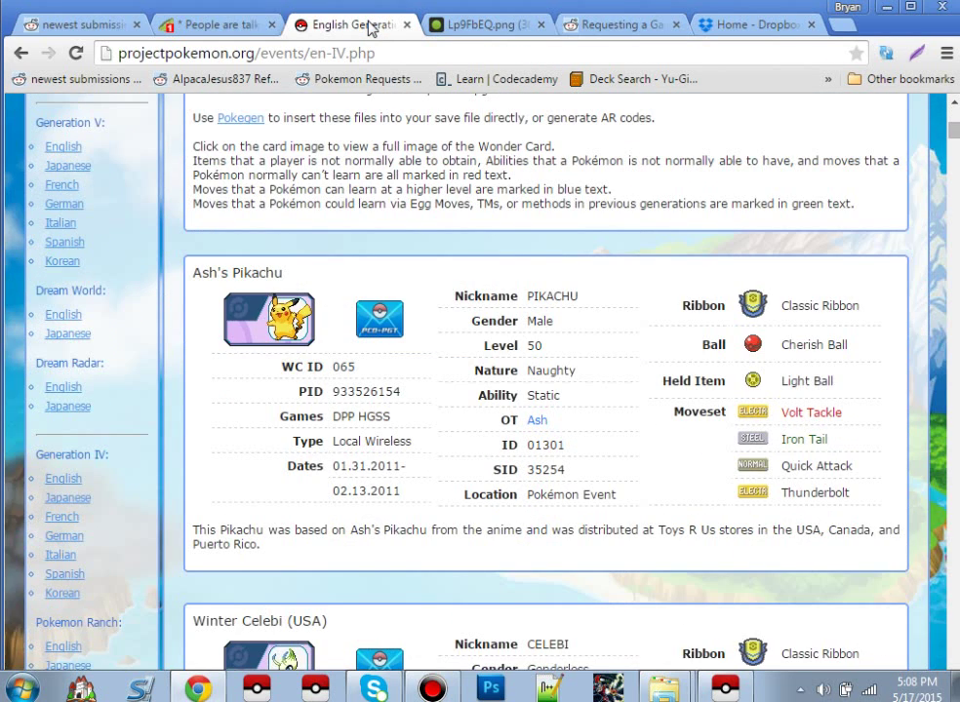
key("Down")
key("Down")
key("Down")
key("Down")
key("Down")
key("Down")
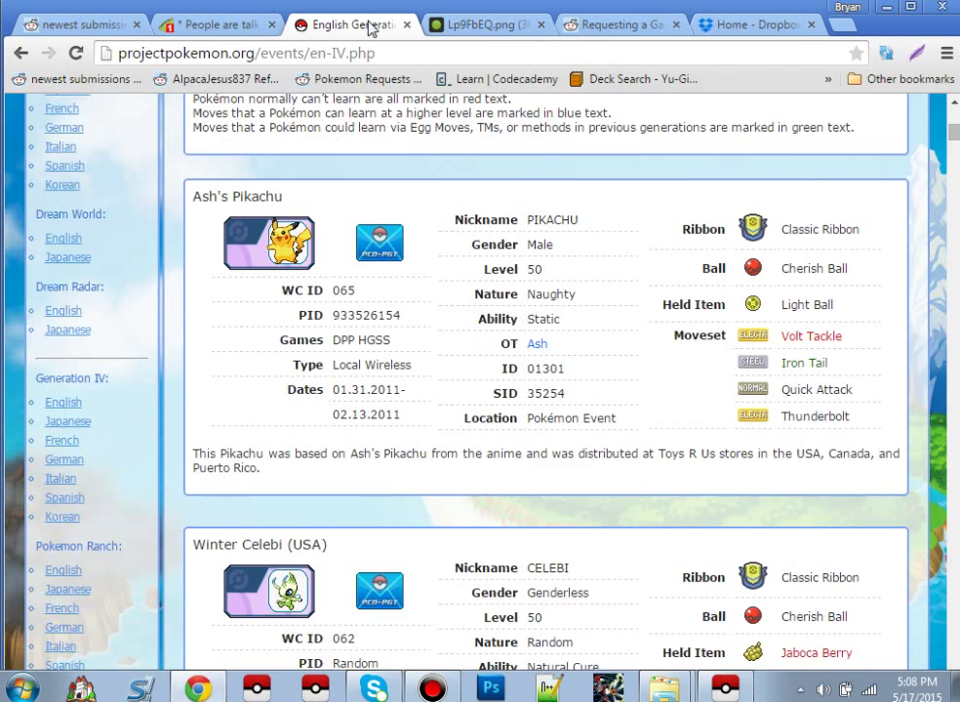
key("Up")
key("Up")
key("Up")
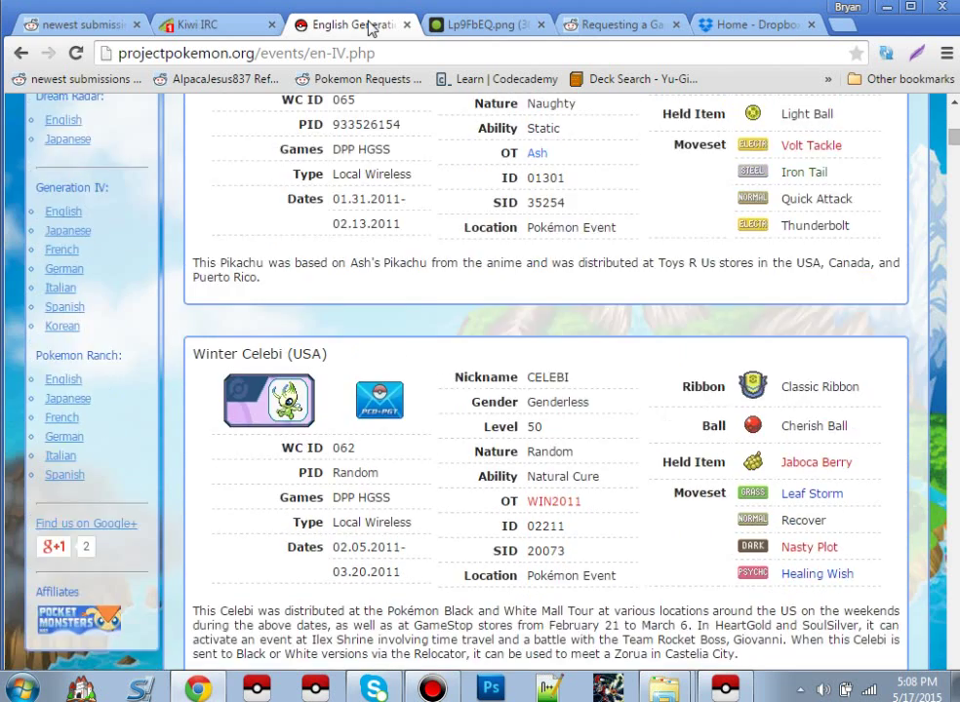
key("Up")
key("Up")
key("Up")
key("Up")
key("Up")
key("Up")
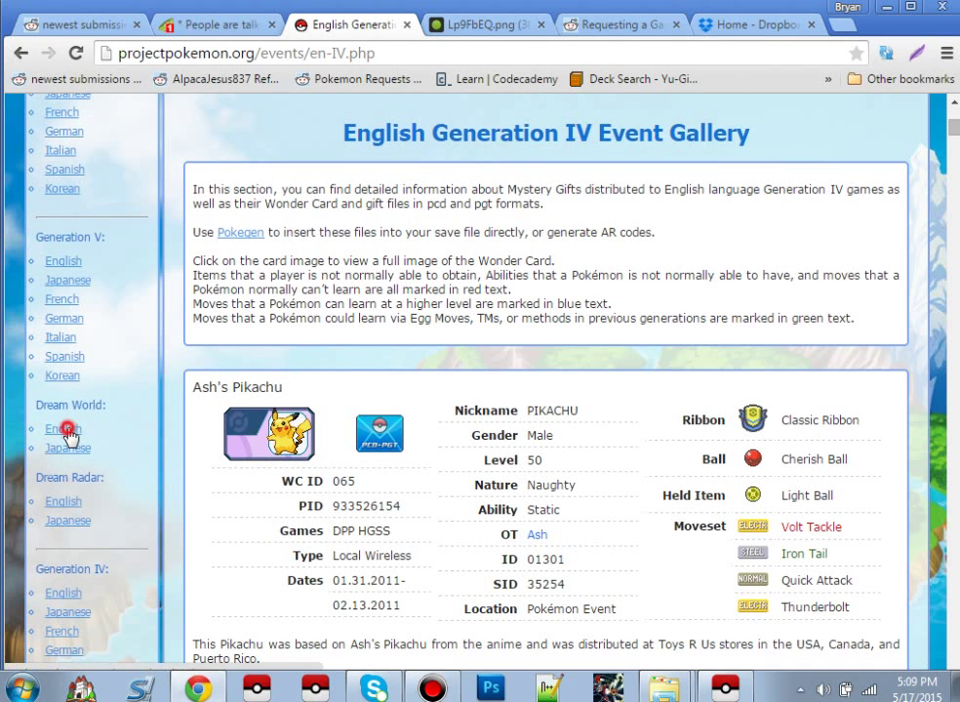
middle_click(63, 501)
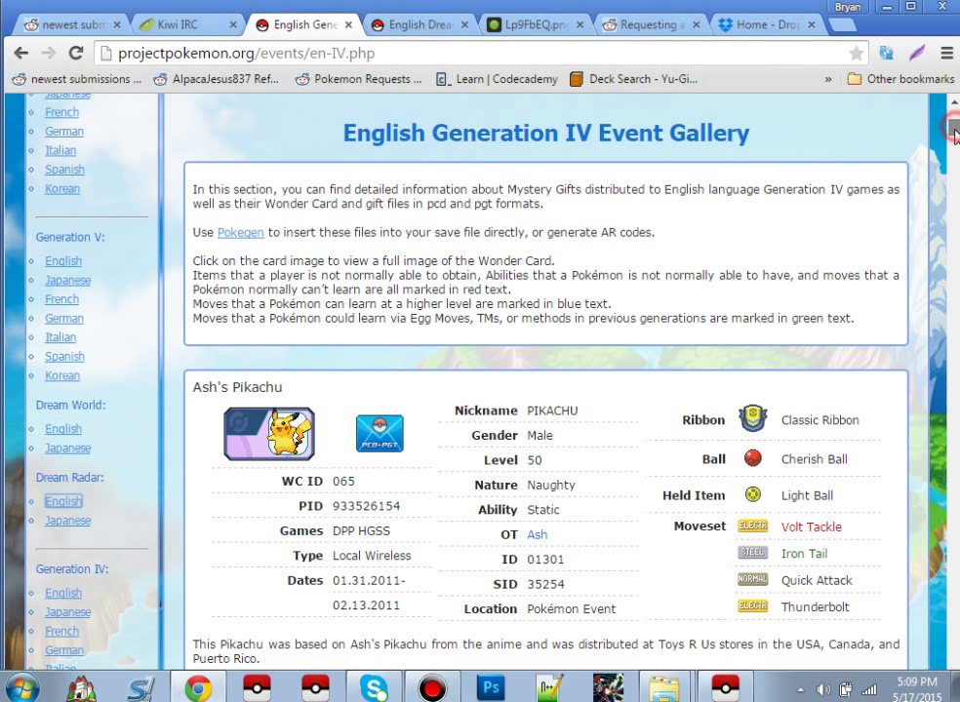
Look through the Generation IV event entries from Winter Celebi and 10th Anniversary Mew down to TRU Dragonite
scroll(955, 146, "down", 1)
scroll(955, 146, "down", 10)
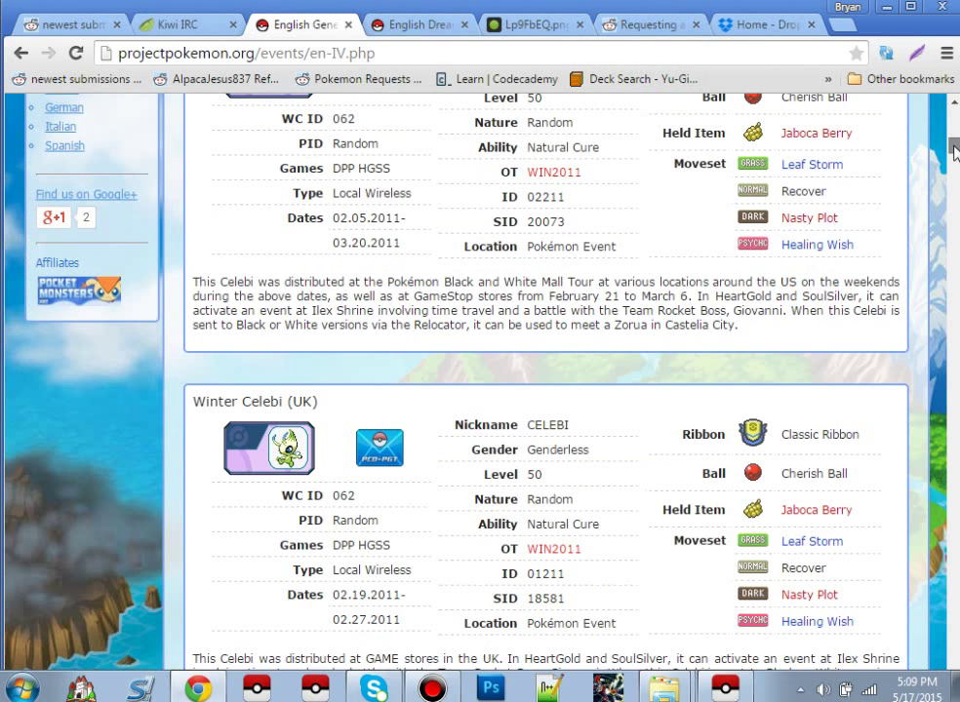
scroll(955, 154, "down", 12)
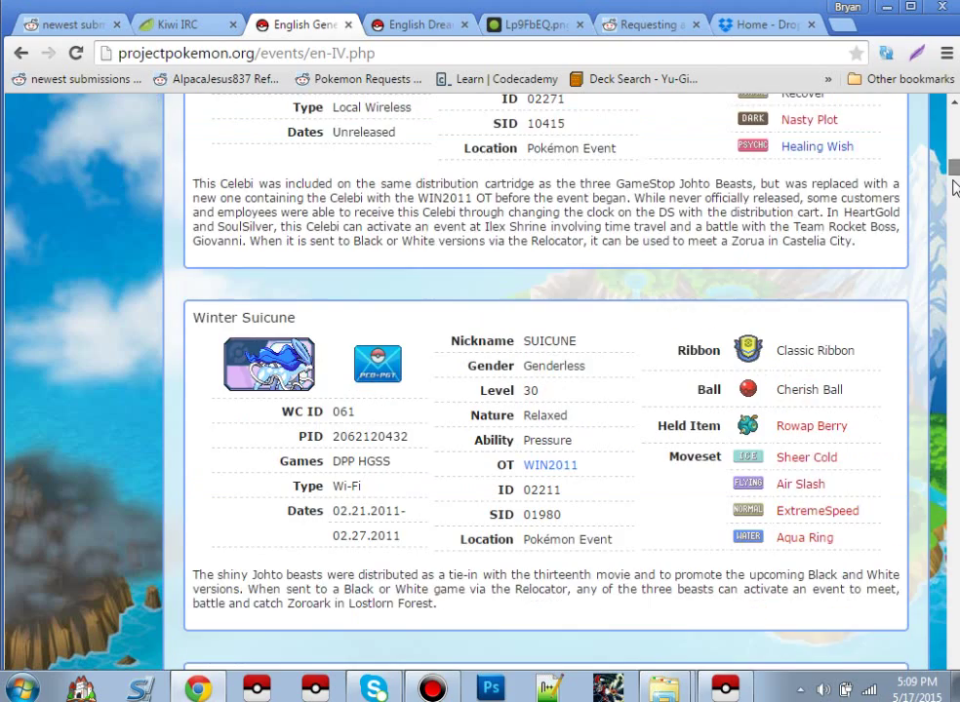
scroll(955, 199, "down", 20)
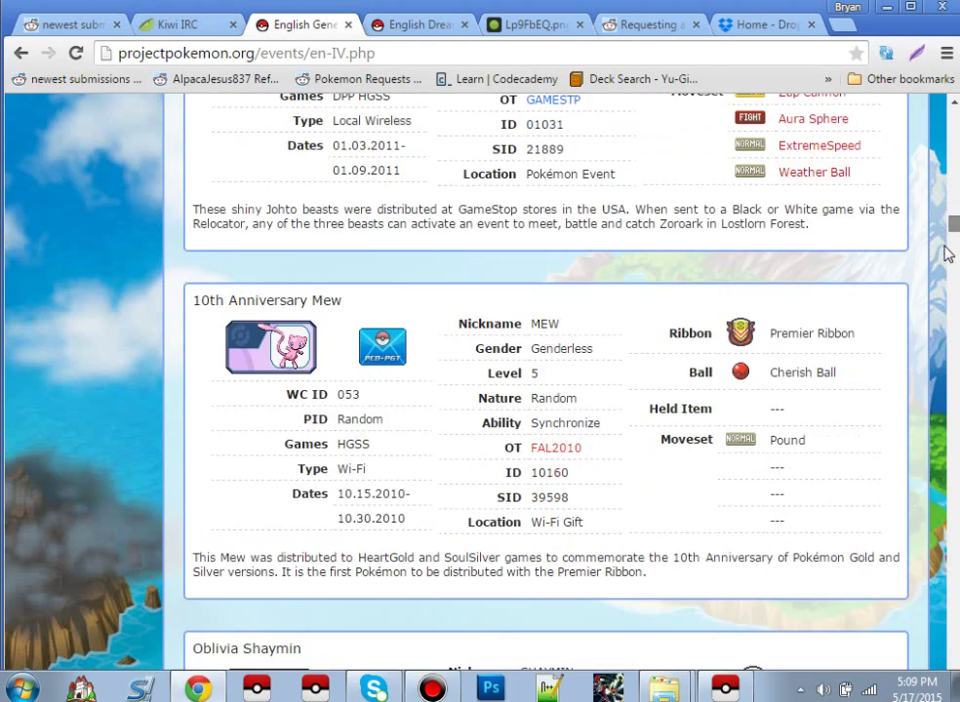
scroll(948, 257, "down", 20)
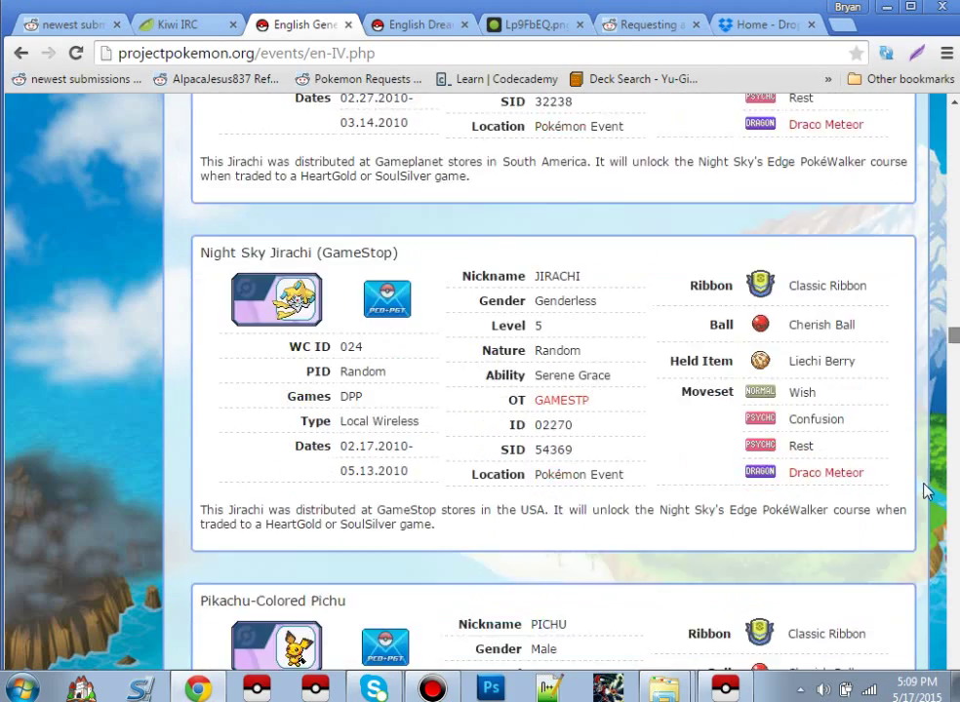
scroll(925, 493, "down", 15)
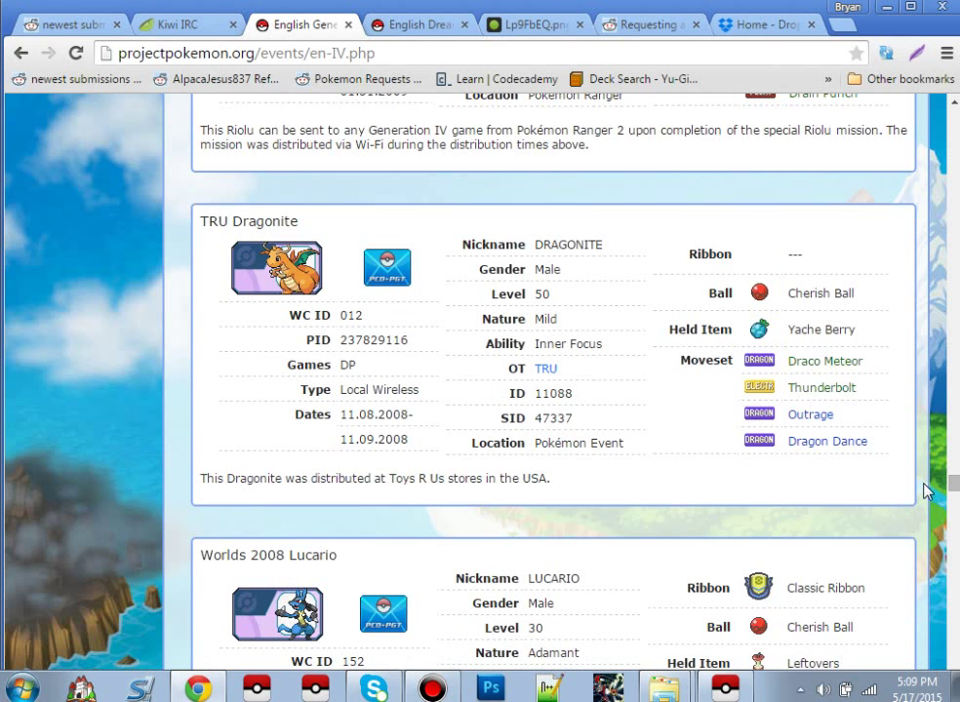
left_click(398, 283)
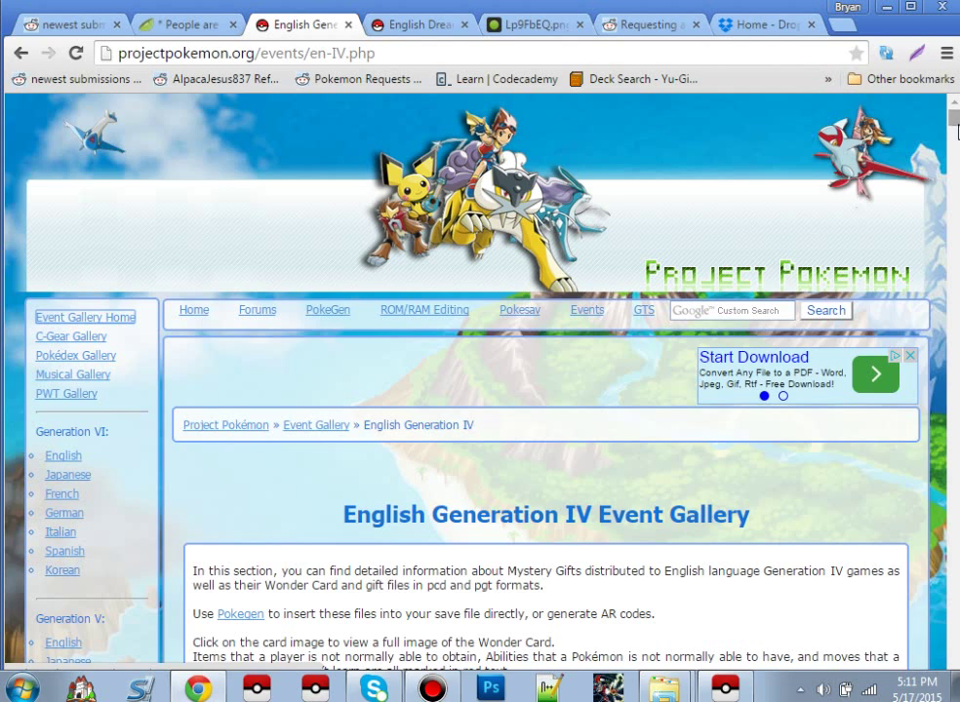
Go back to the Ash's Pikachu event entry and select its SID value
scroll(957, 192, "down", 5)
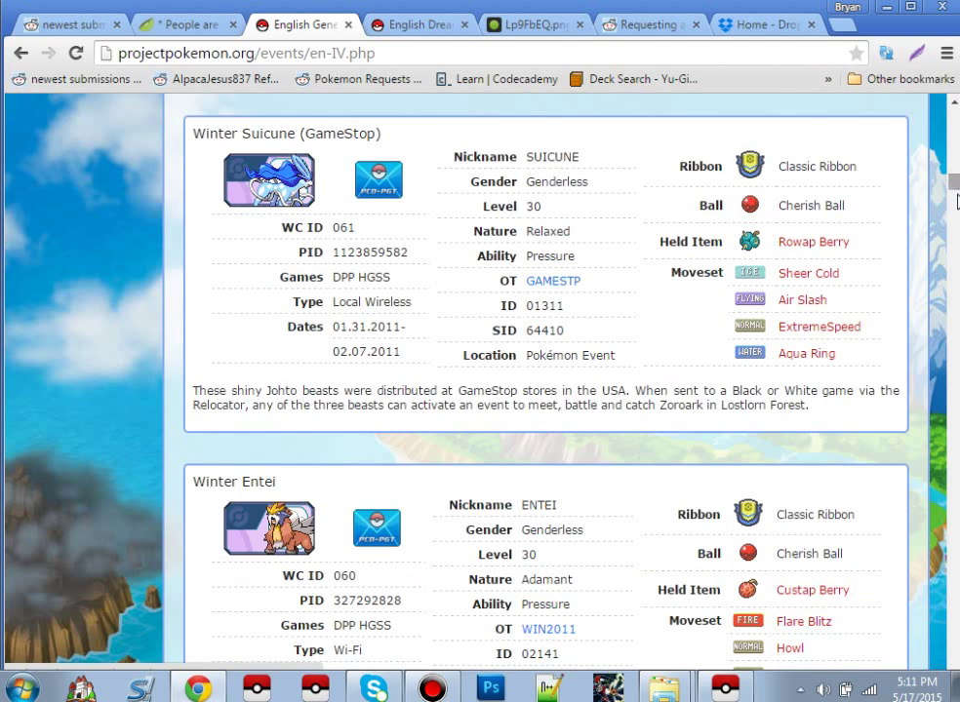
left_click_drag(956, 200, 953, 135)
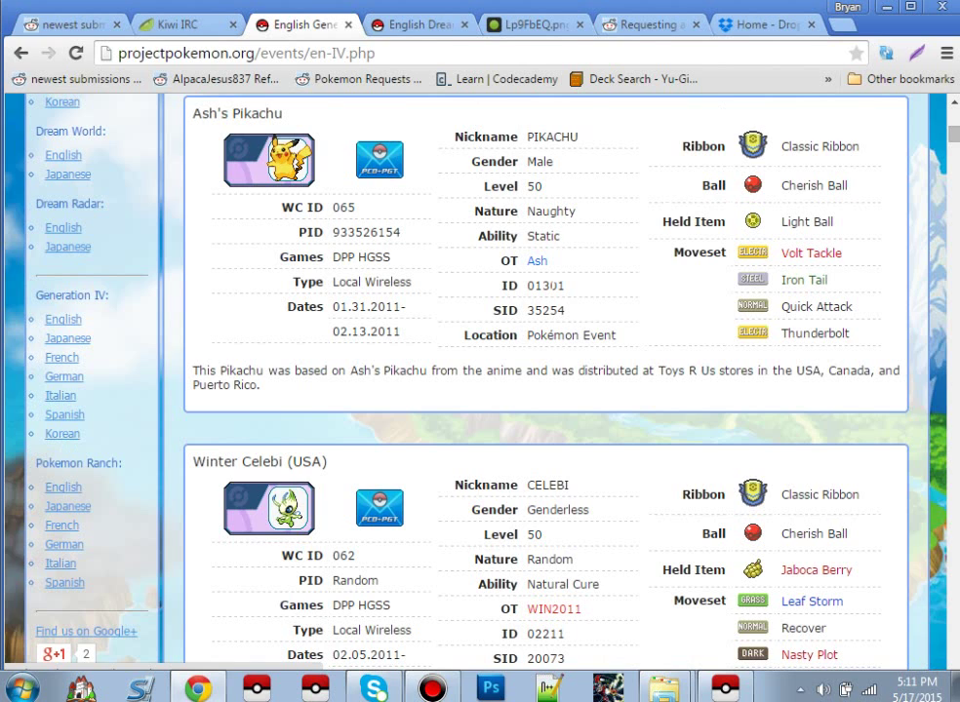
double_click(570, 313)
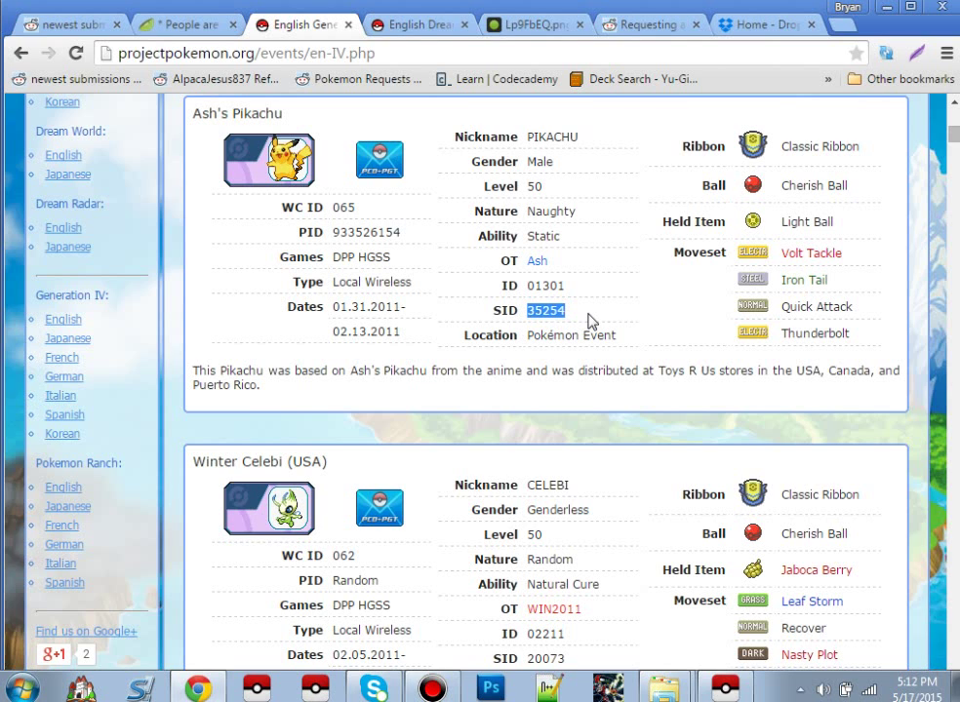
Highlight the ID and SID values together in the Ash's Pikachu entry, and clear the selection
left_click(588, 314)
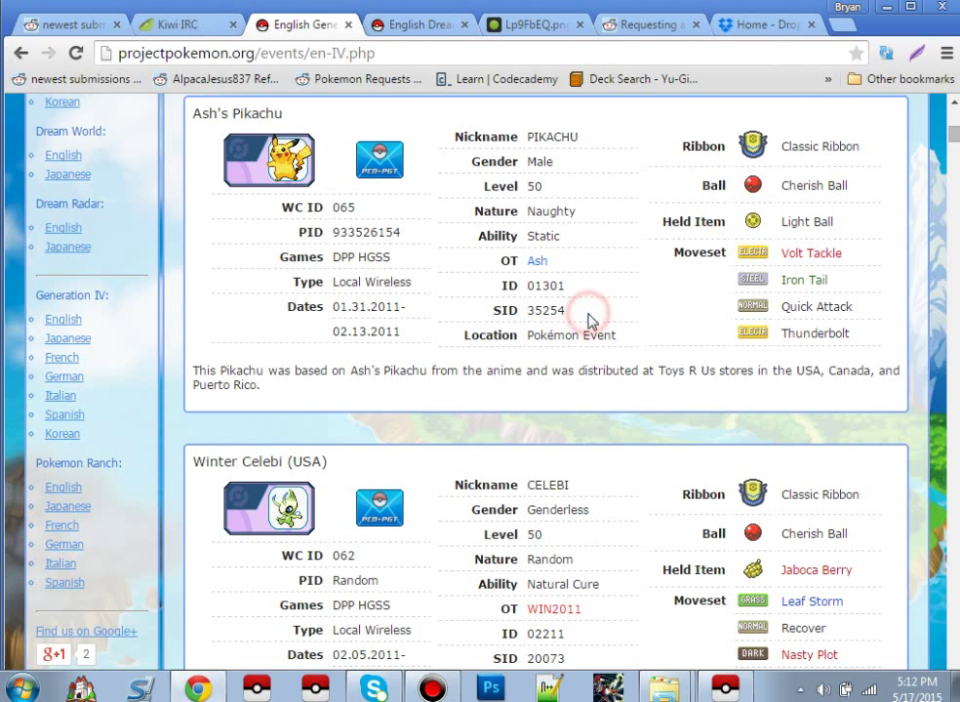
left_click_drag(578, 312, 527, 288)
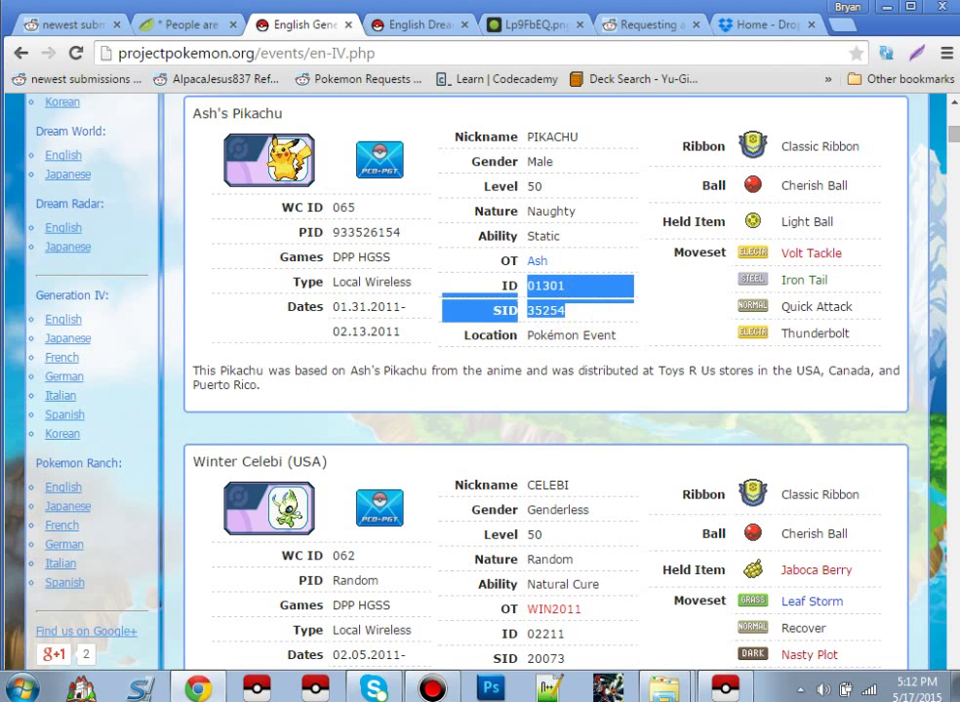
left_click(573, 293)
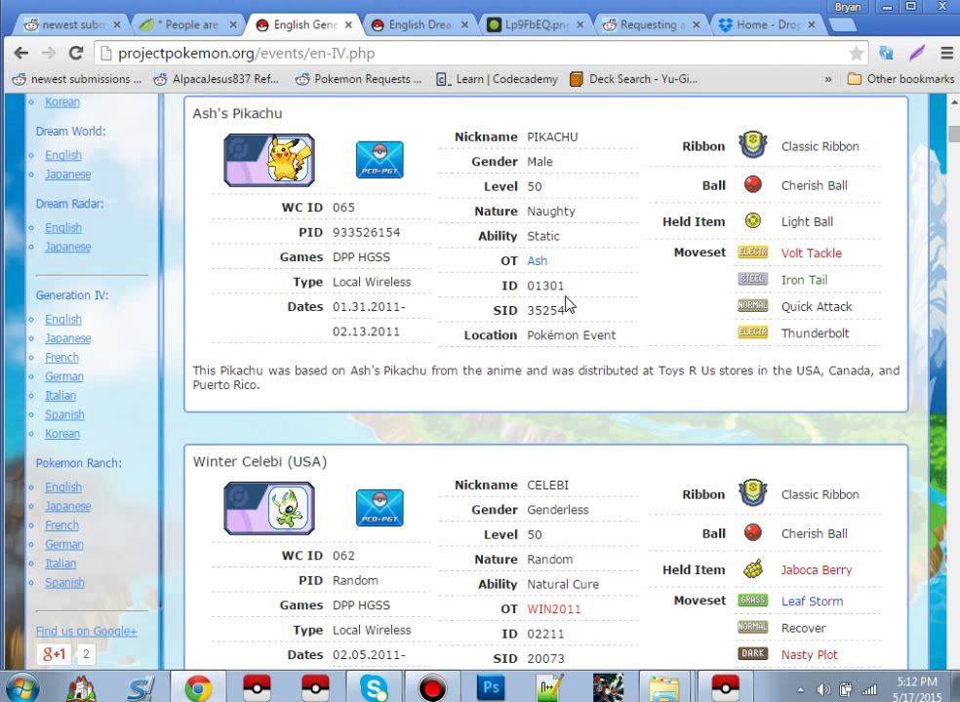
Find "mew" on the Generation IV gallery page and bring the 10th Anniversary Mew entry fully into view
key("ctrl+f")
type("meww")
key("BackSpace")
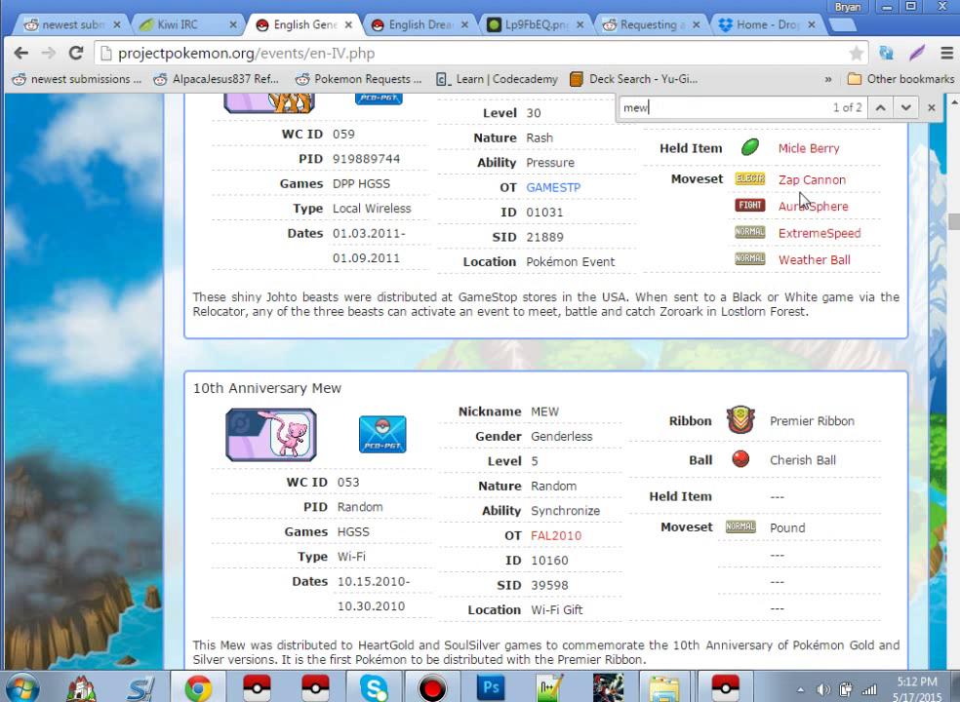
left_click(930, 110)
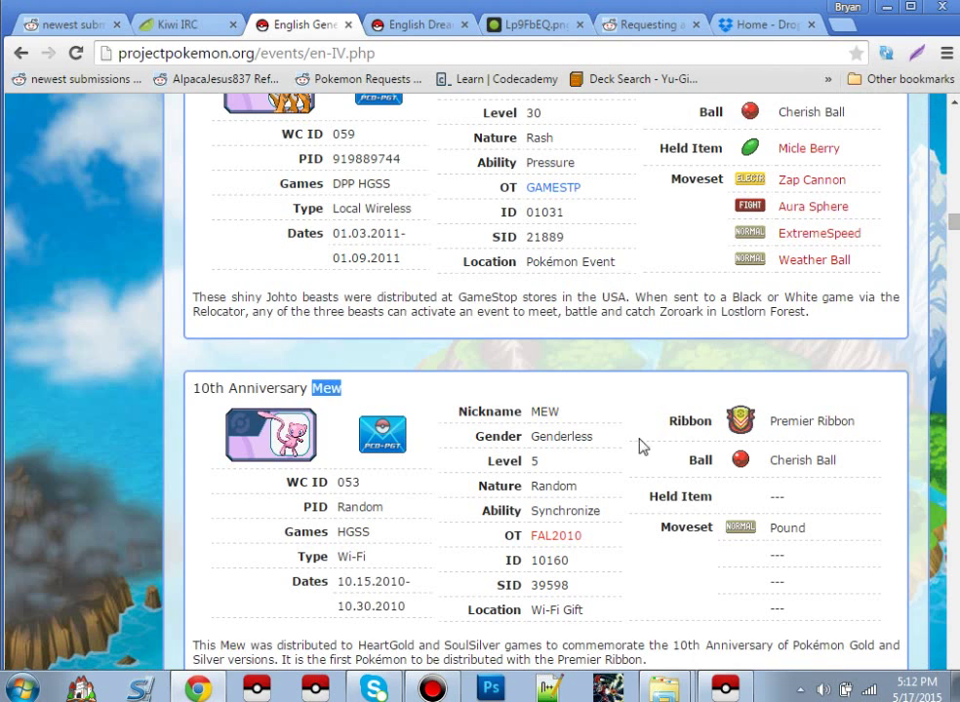
left_click(214, 536)
scroll(214, 535, "down", 1)
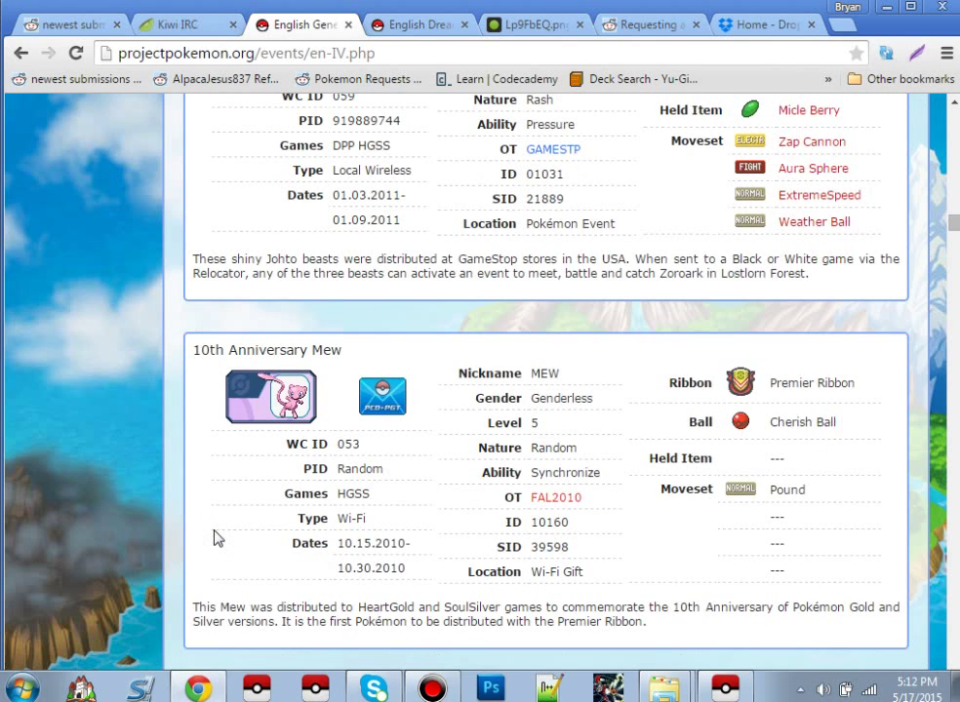
scroll(216, 537, "down", 1)
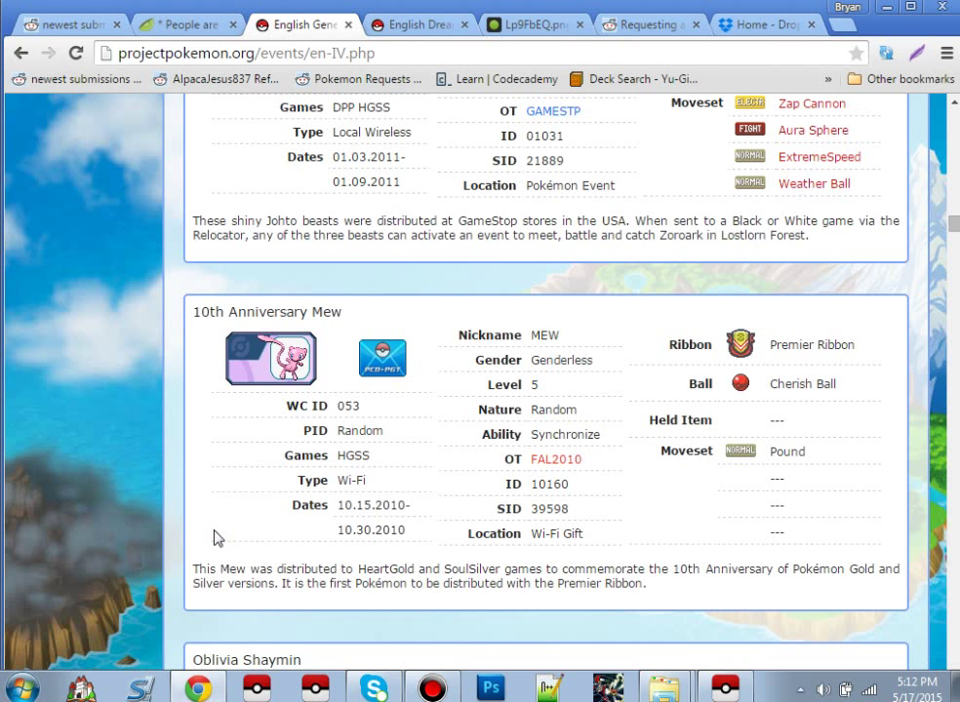
Switch to PKHeX beside the event entry and set Mew's OT to FAL2010 and its TID to 10160
left_click(720, 689)
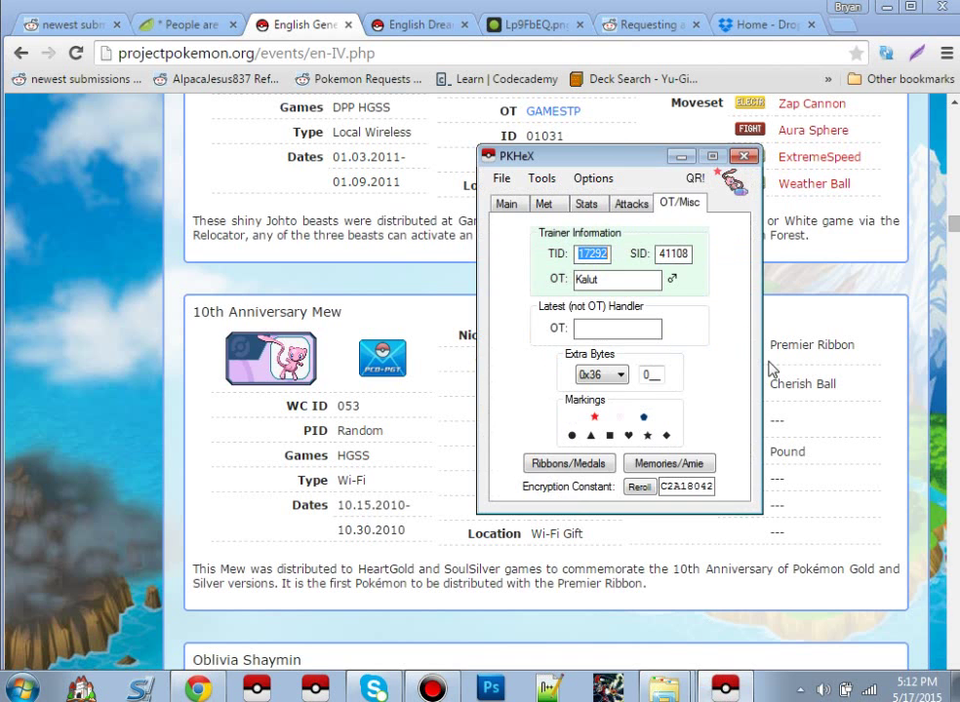
left_click_drag(590, 154, 411, 56)
double_click(441, 180)
type("FAL2010")
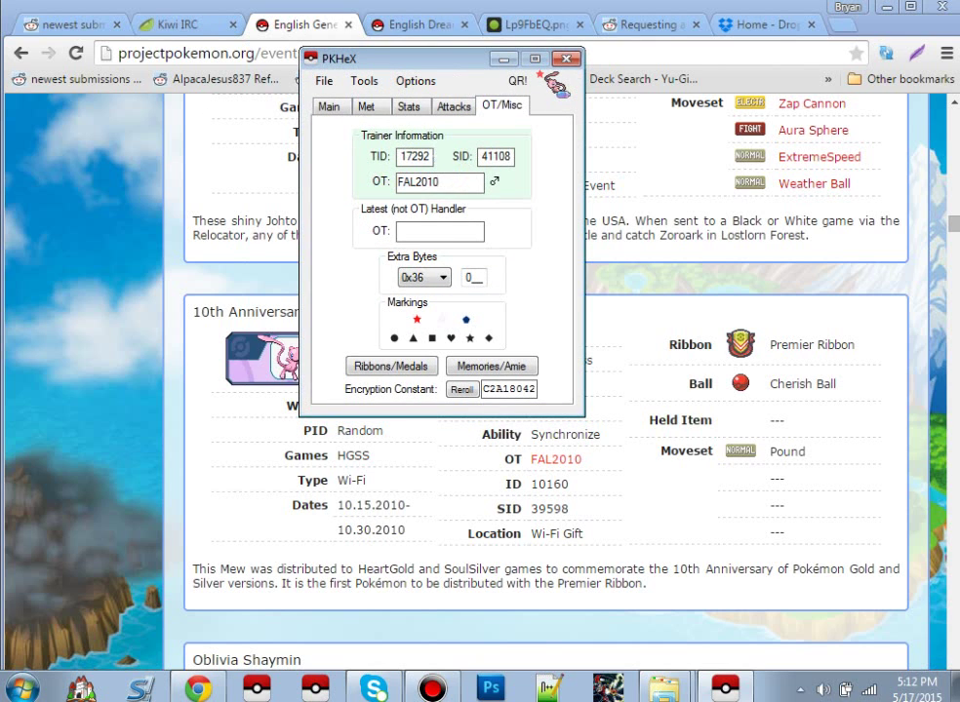
double_click(414, 156)
type("10160")
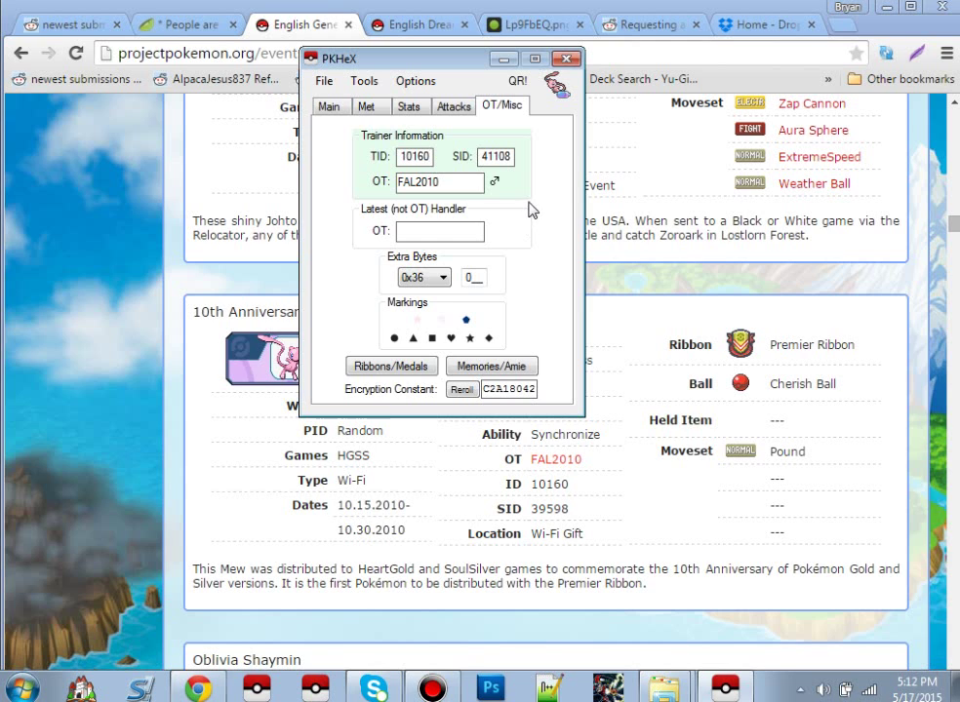
Set Mew's SID to 39598 in the trainer information
double_click(509, 155)
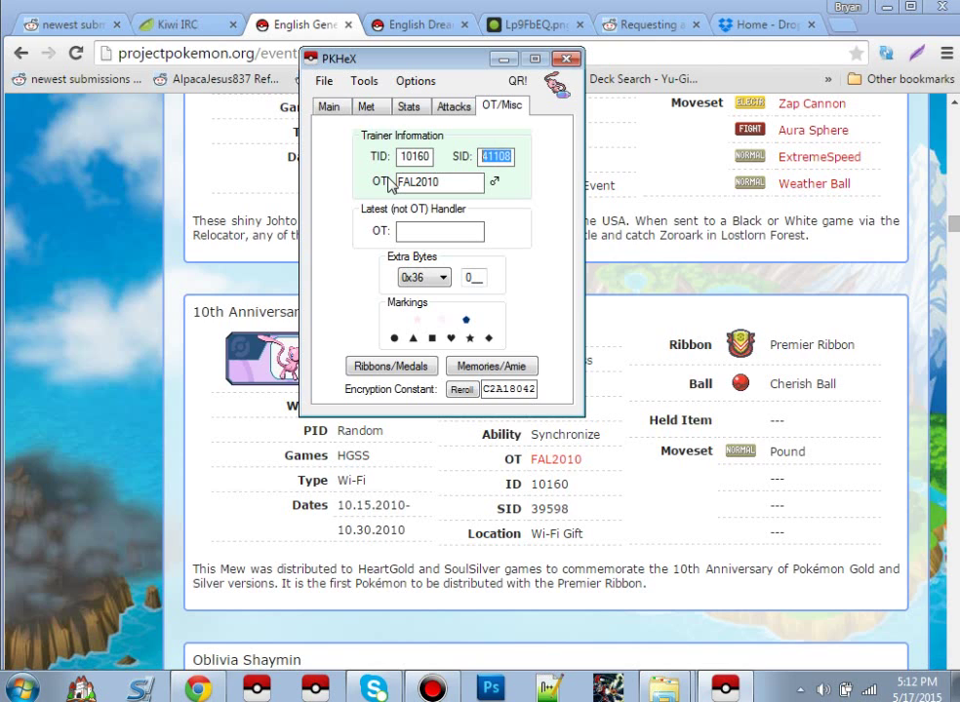
type("39698")
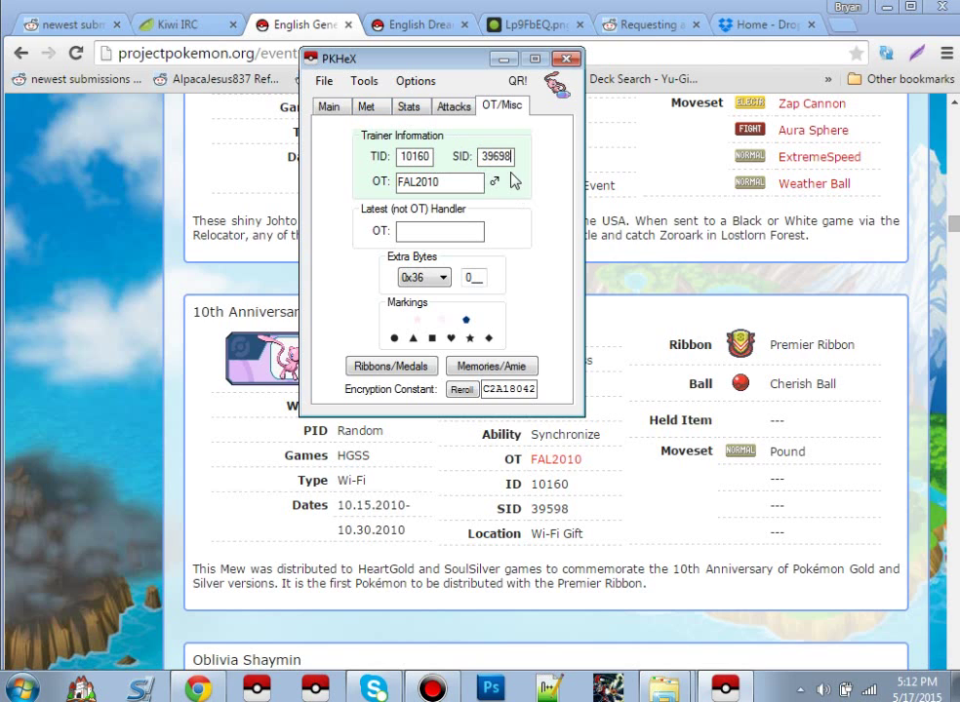
left_click(500, 157)
key("BackSpace")
type("5")
Give Mew the Premier ribbon and save the ribbon changes
left_click(390, 367)
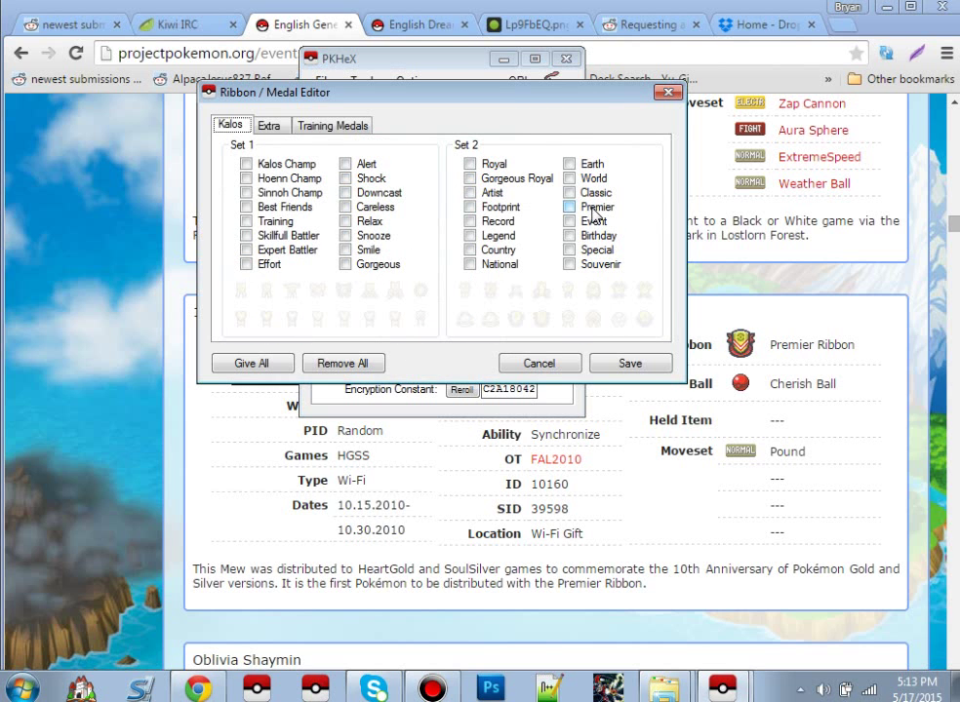
left_click(571, 207)
left_click(615, 364)
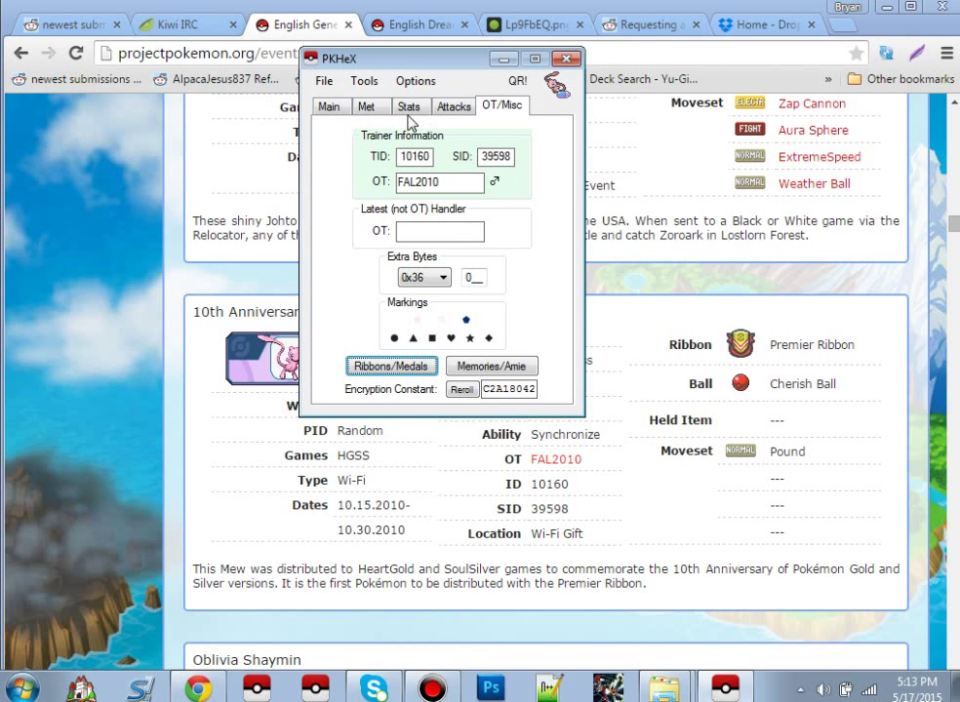
Set the ball in Mew's met data to Cherish Ball
left_click(365, 106)
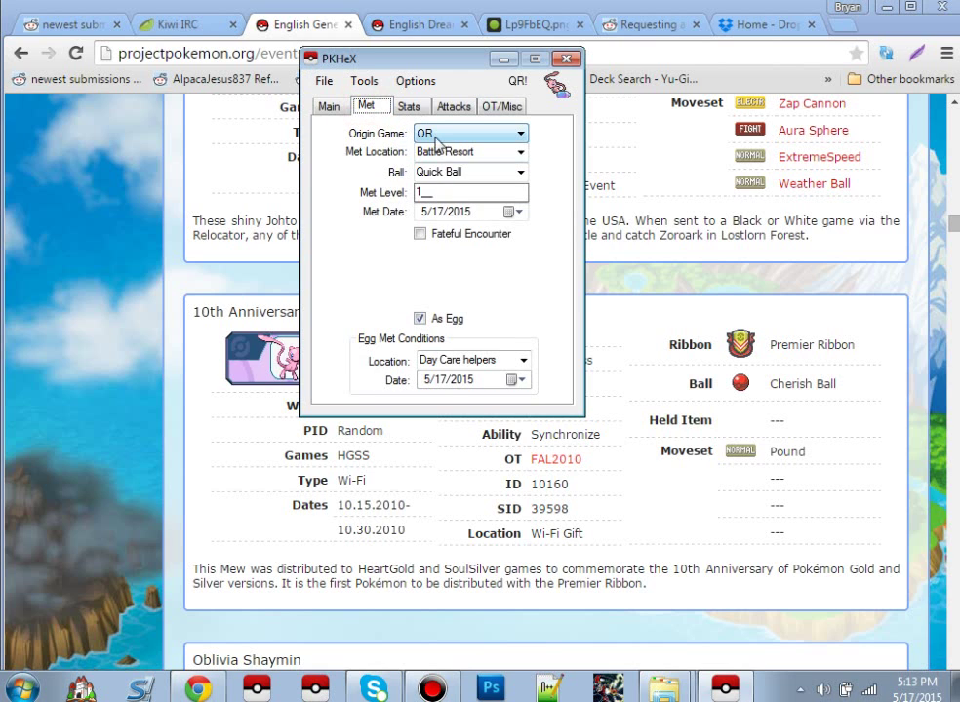
left_click(441, 172)
type("cherish")
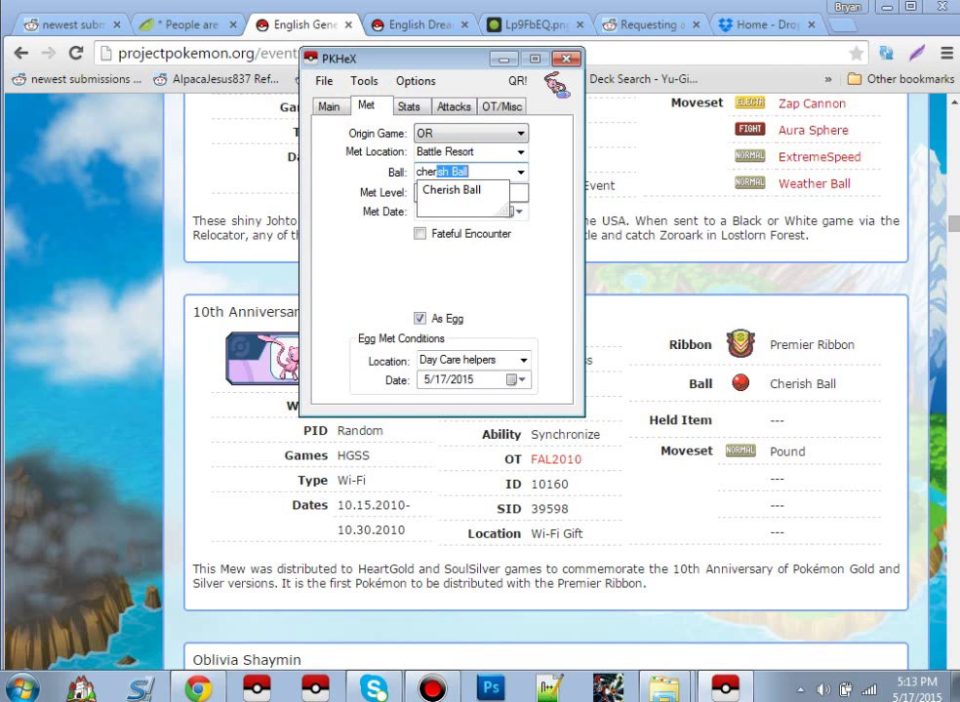
key("Down")
key("Return")
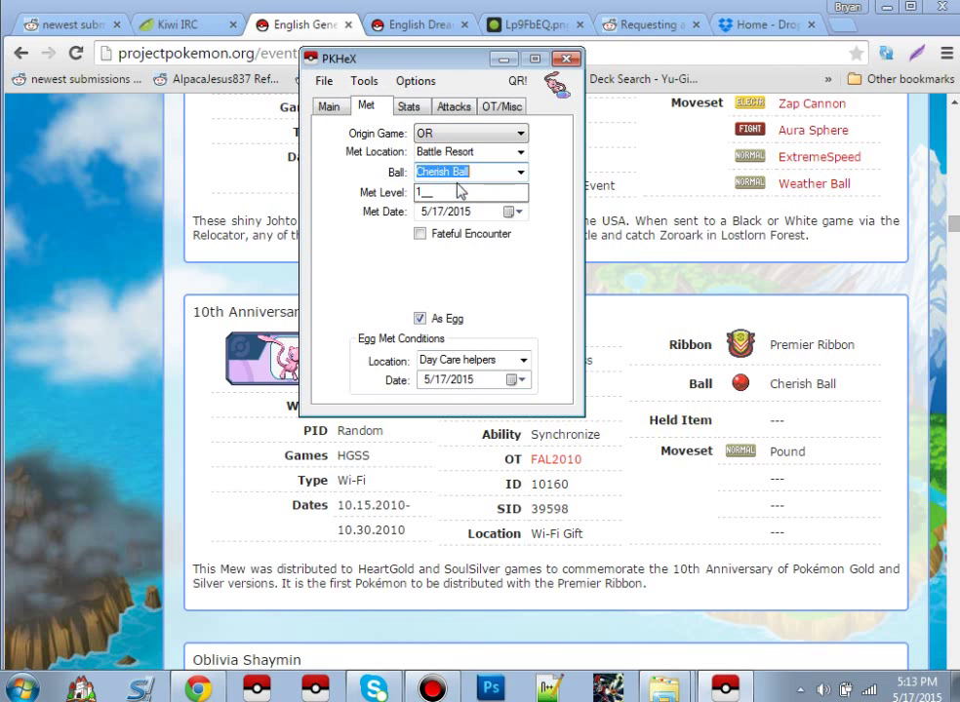
left_click(507, 107)
left_click(365, 107)
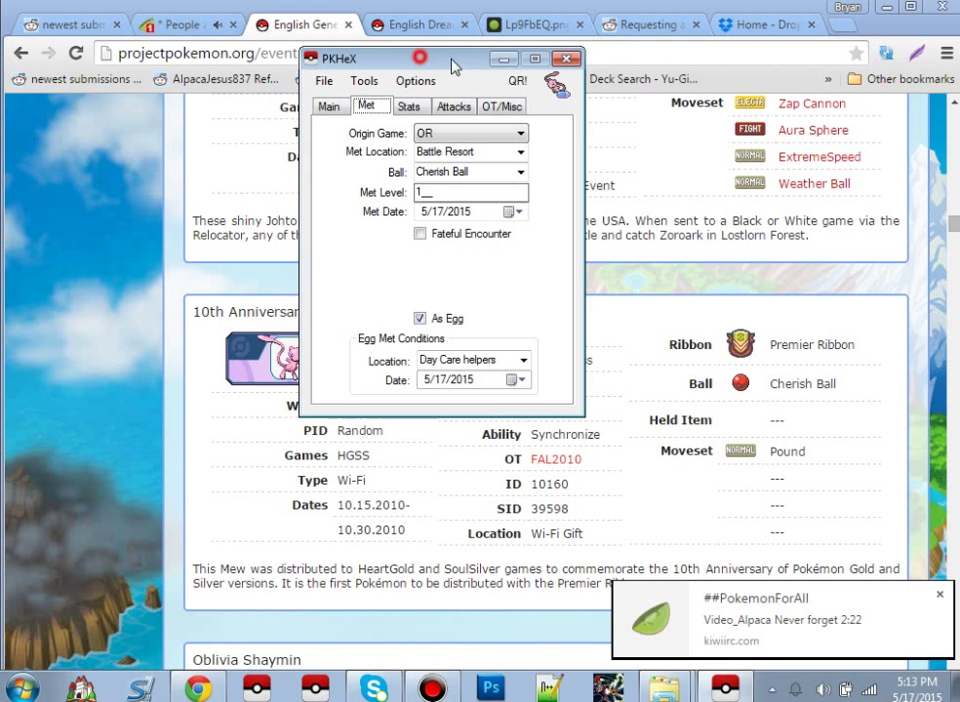
left_click_drag(417, 61, 172, 230)
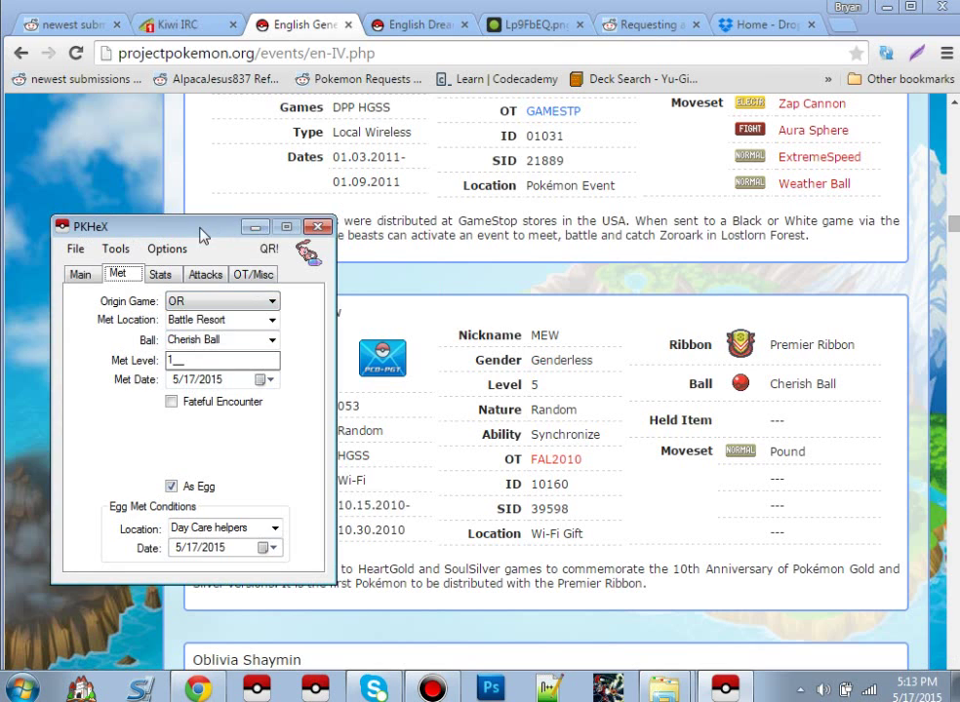
left_click_drag(205, 231, 356, 32)
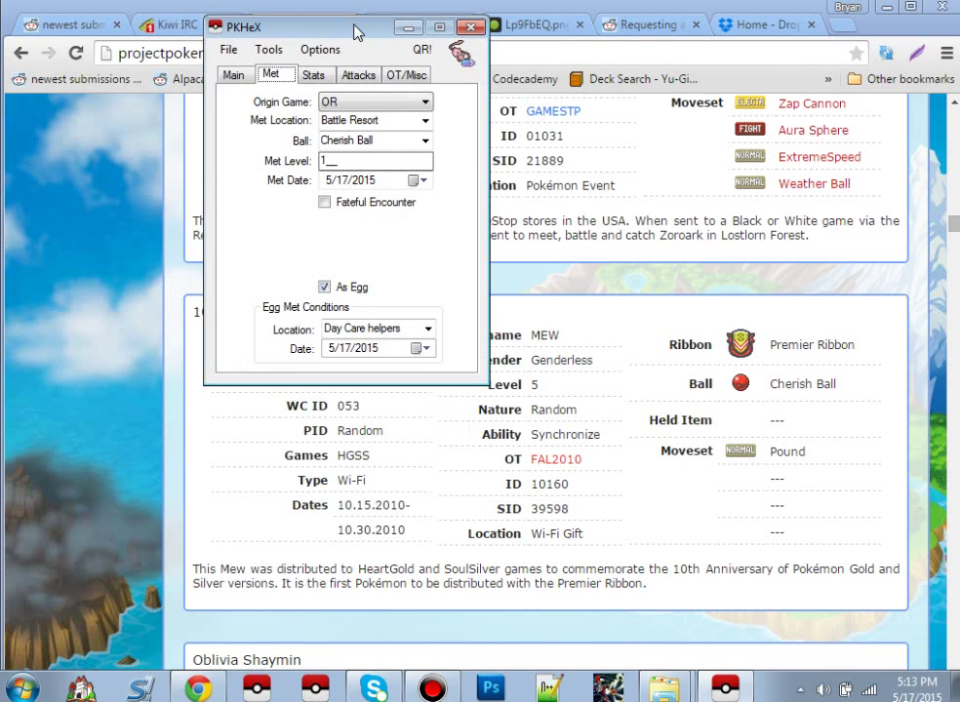
left_click_drag(356, 32, 307, 124)
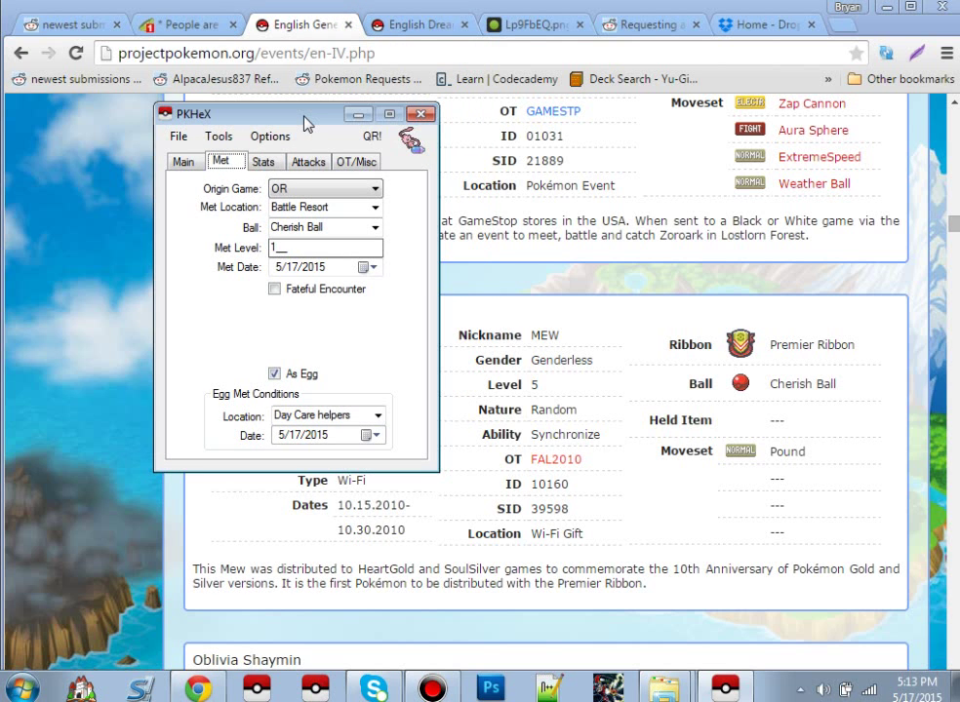
Switch to Chrome's English Dream World Event Gallery and download the Scizor entry's PKM file
left_click(420, 24)
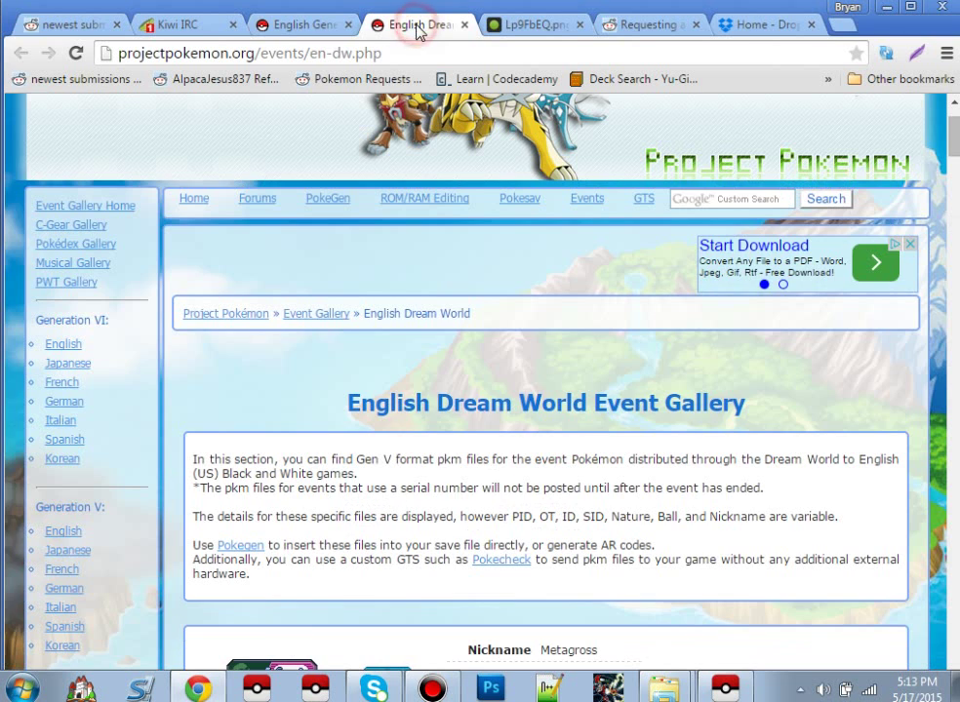
left_click(950, 176)
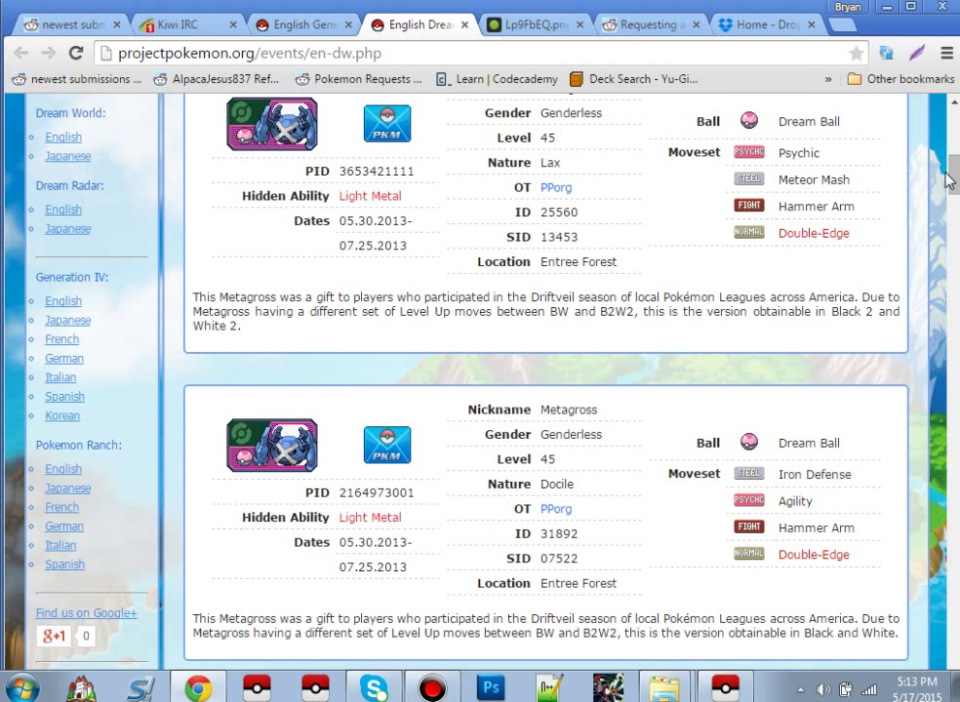
scroll(950, 175, "down", 7)
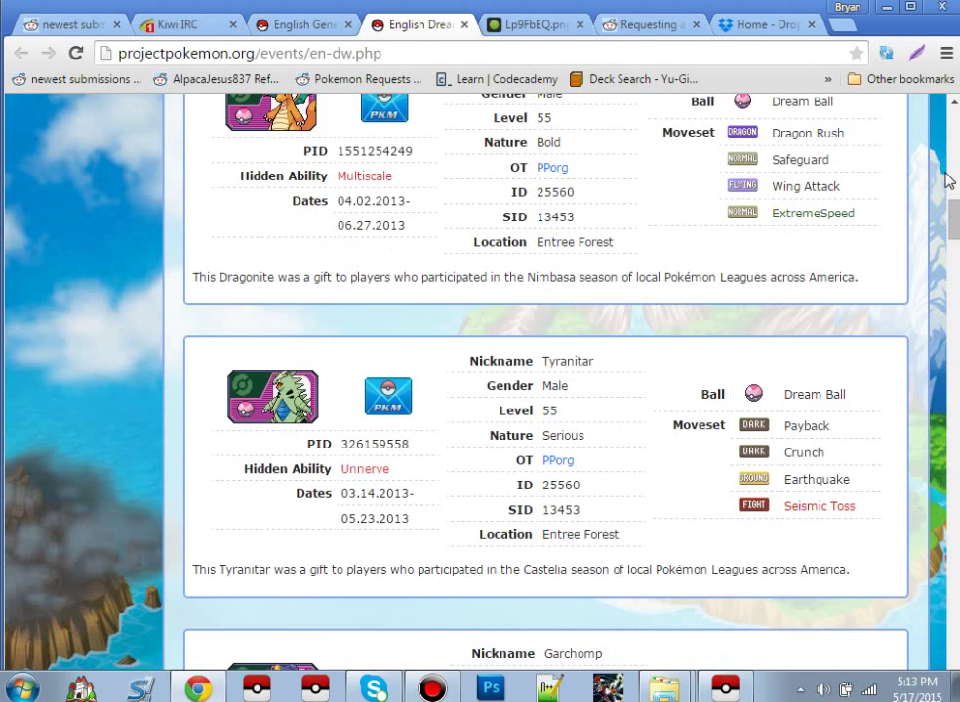
scroll(950, 176, "down", 6)
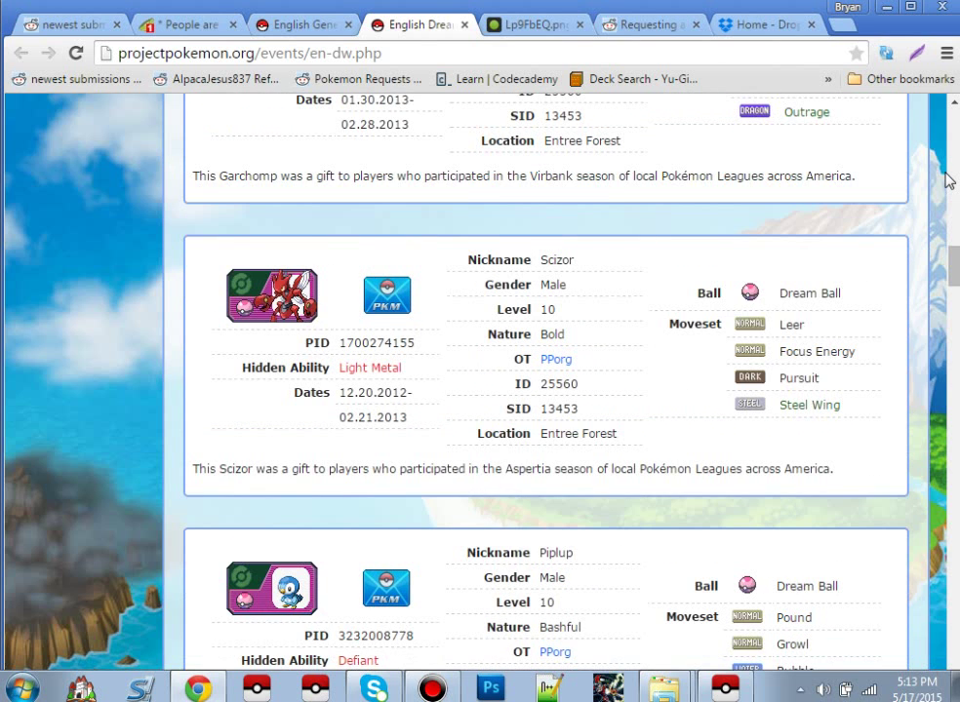
scroll(950, 175, "down", 1)
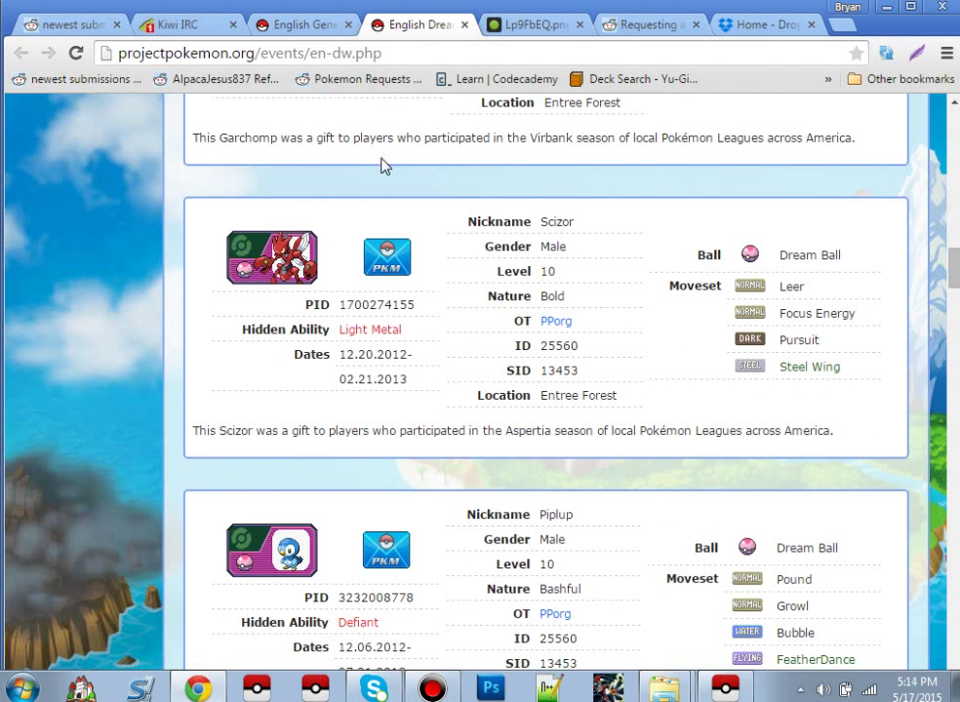
left_click(398, 261)
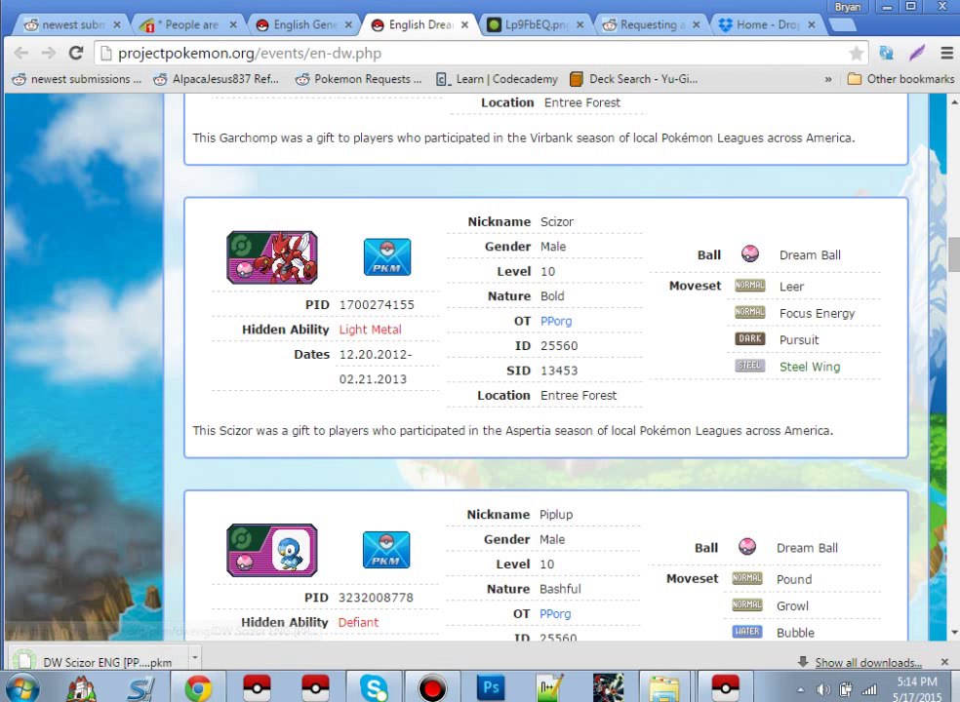
Move the downloaded DW Scizor .pkm file to a free desktop spot, load it into PKHeX and show its main data
key("super+d")
left_click_drag(254, 402, 542, 225)
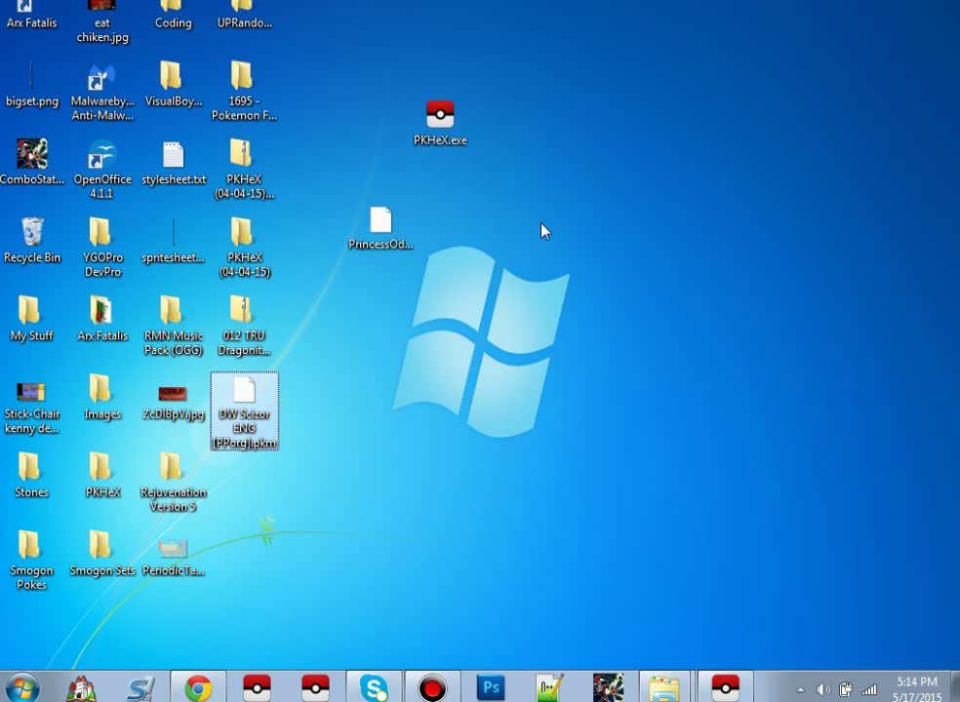
left_click(727, 690)
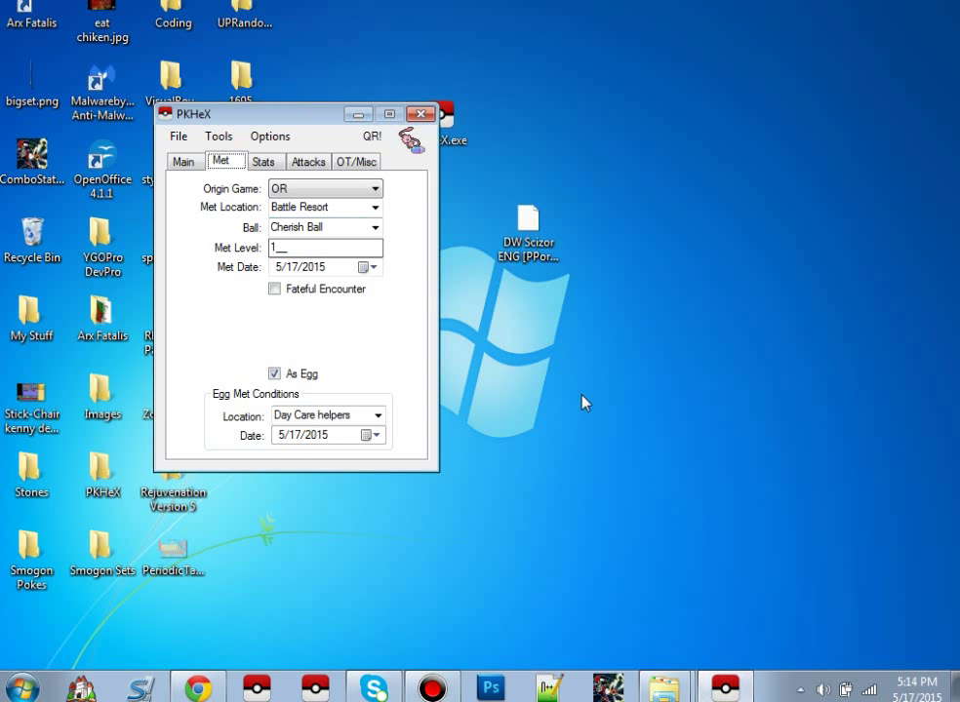
left_click_drag(528, 226, 300, 318)
left_click(184, 160)
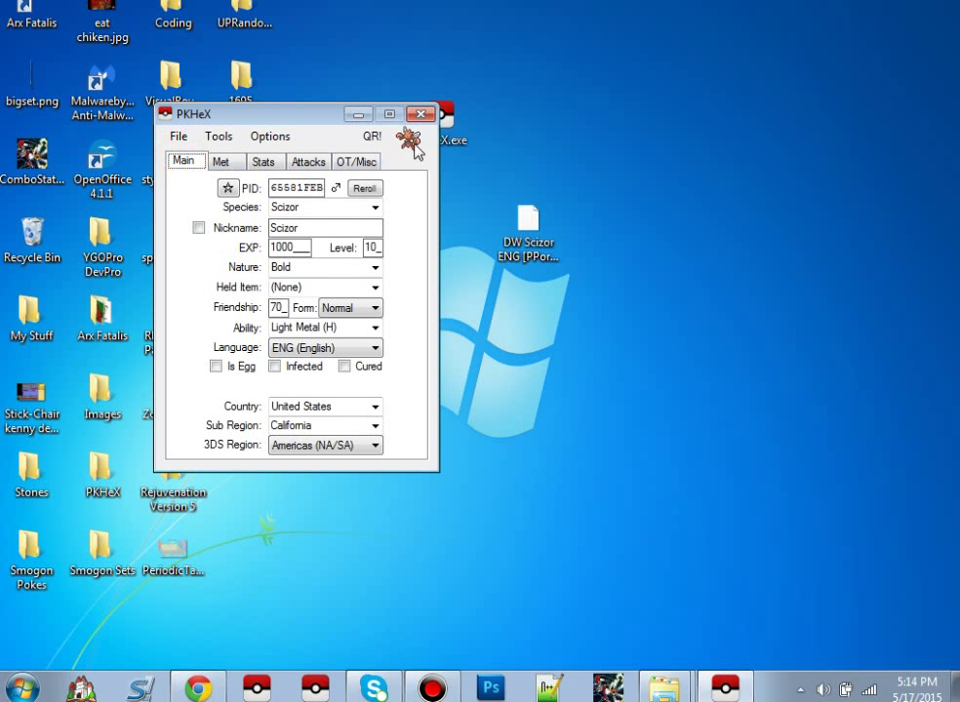
left_click_drag(317, 115, 304, 145)
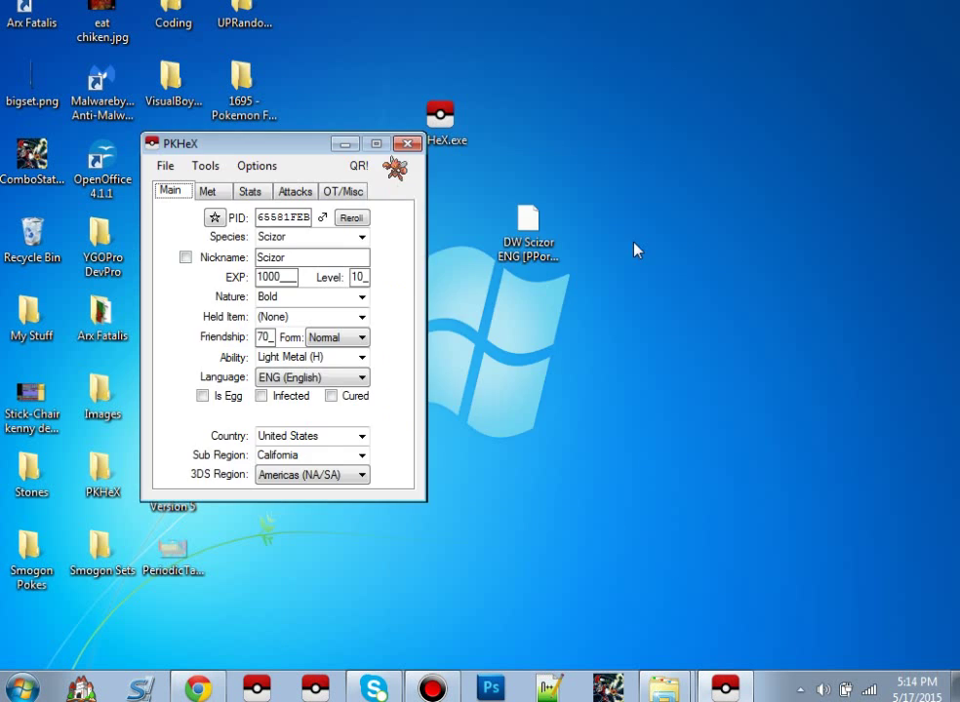
left_click_drag(636, 251, 747, 182)
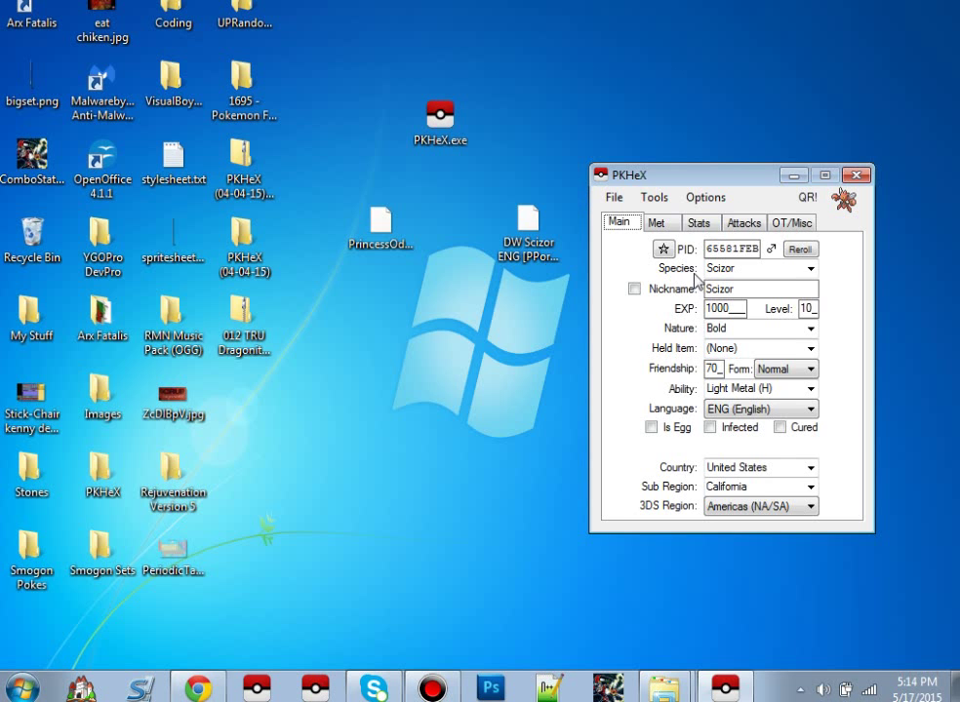
Switch to Chrome, dismiss the downloads bar and load google.com in place of the English Dream World gallery
left_click(194, 687)
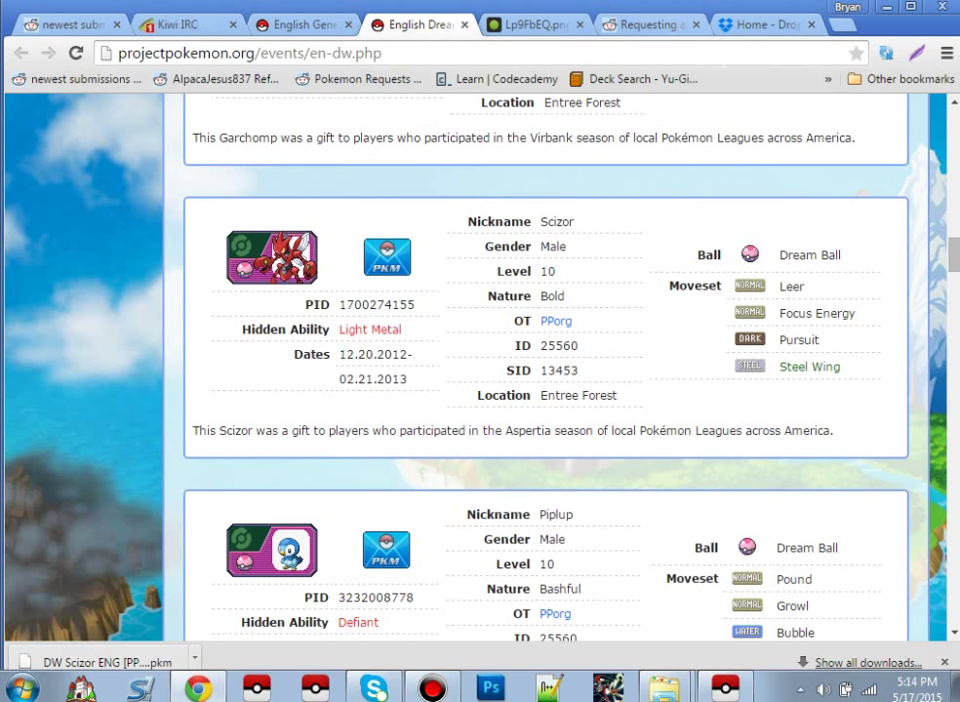
left_click(944, 662)
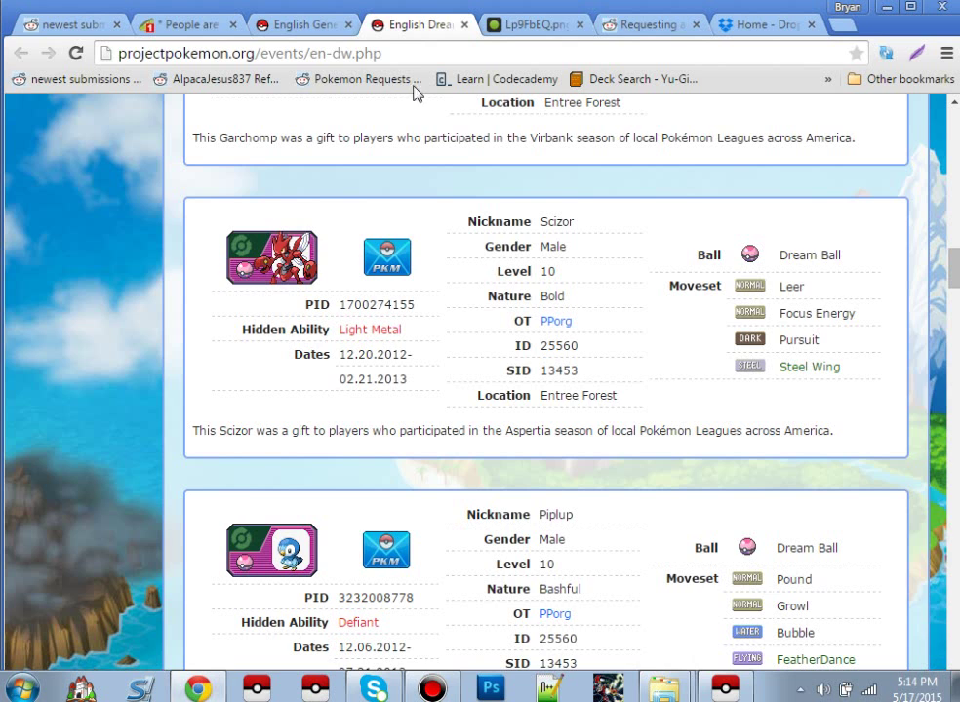
left_click(317, 53)
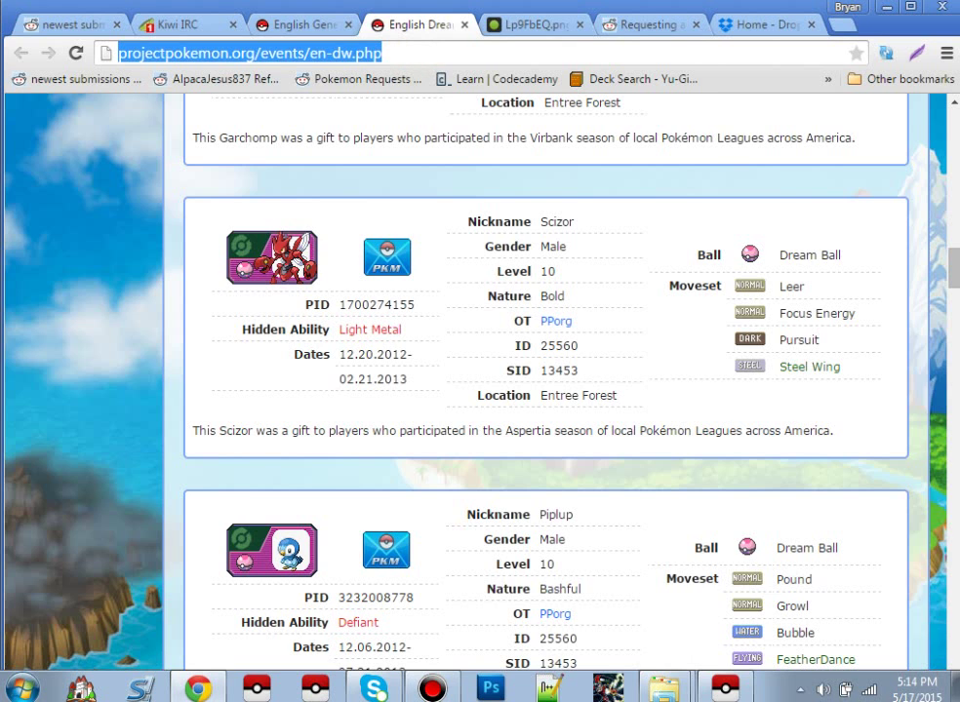
type("poke")
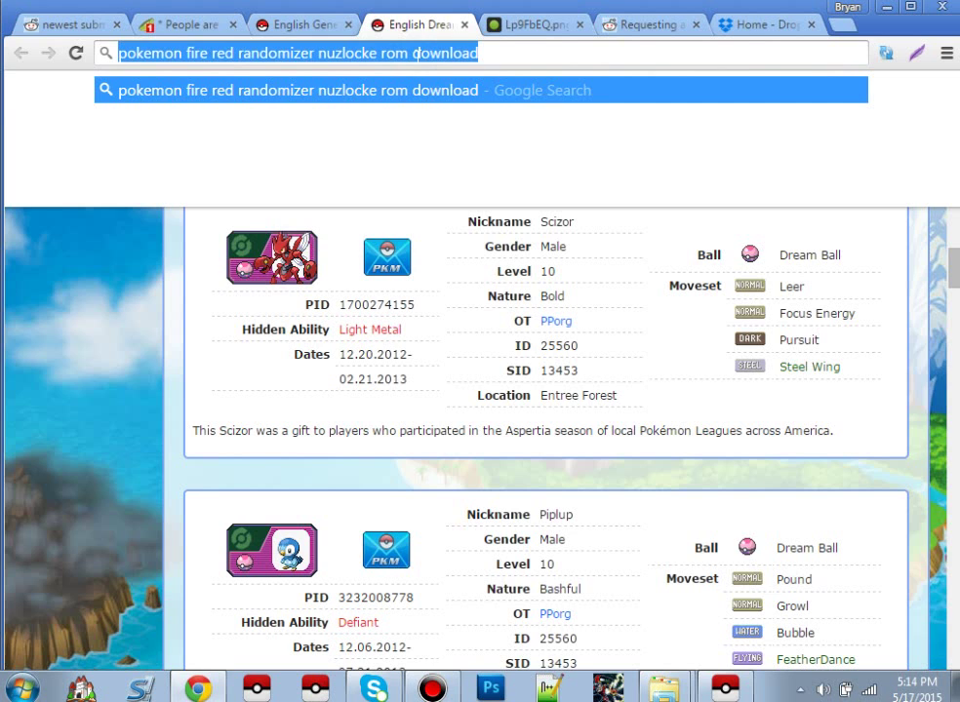
type("go")
key("Return")
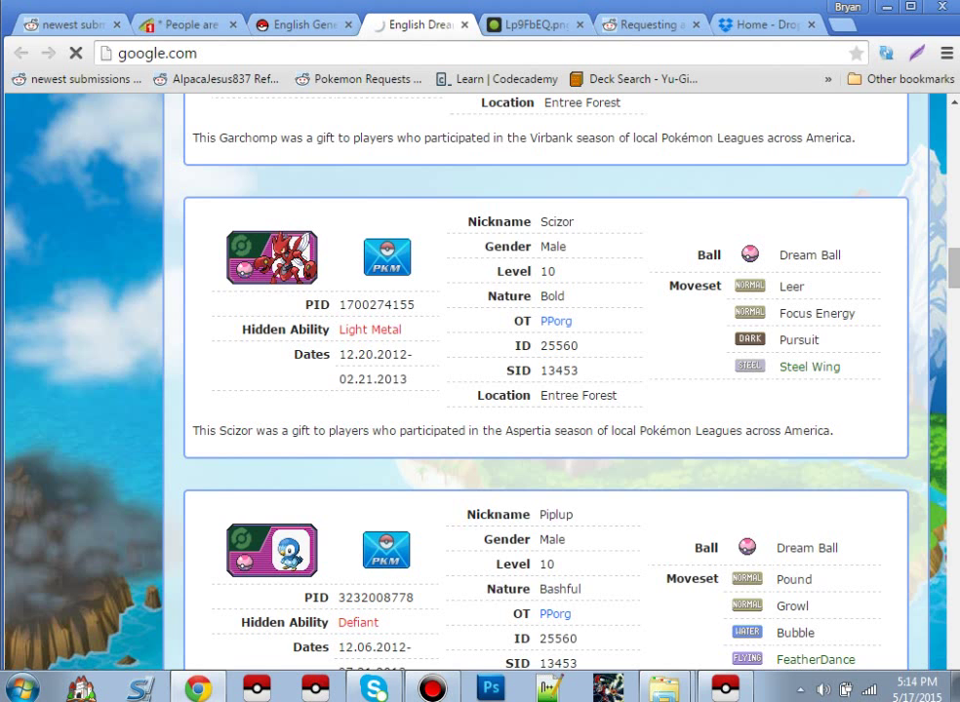
key("ctrl+shift+Tab")
key("Home")
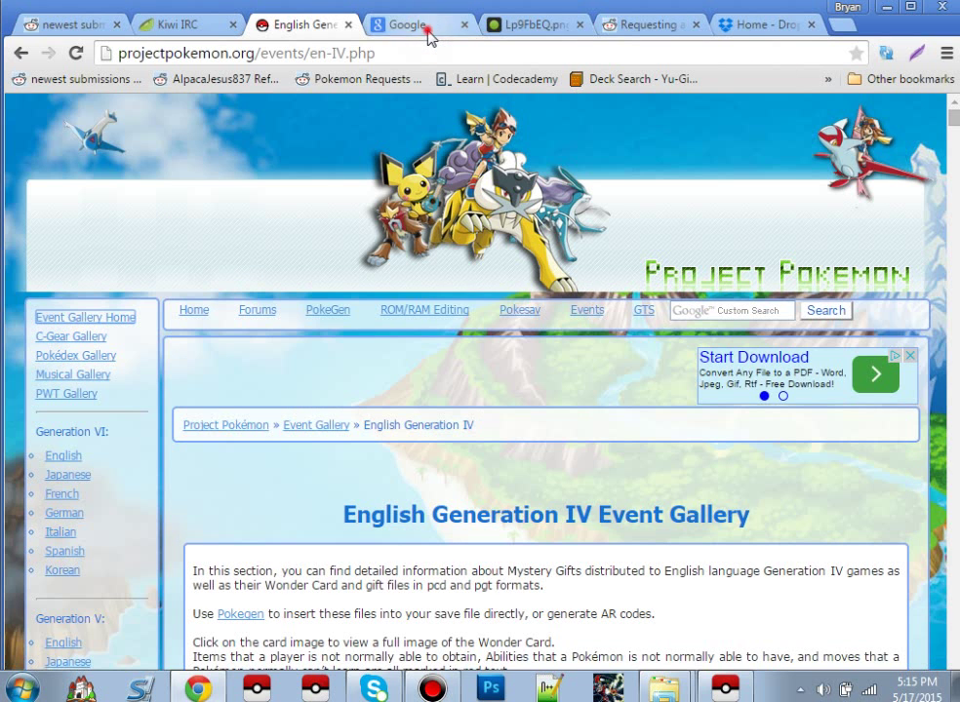
left_click(428, 37)
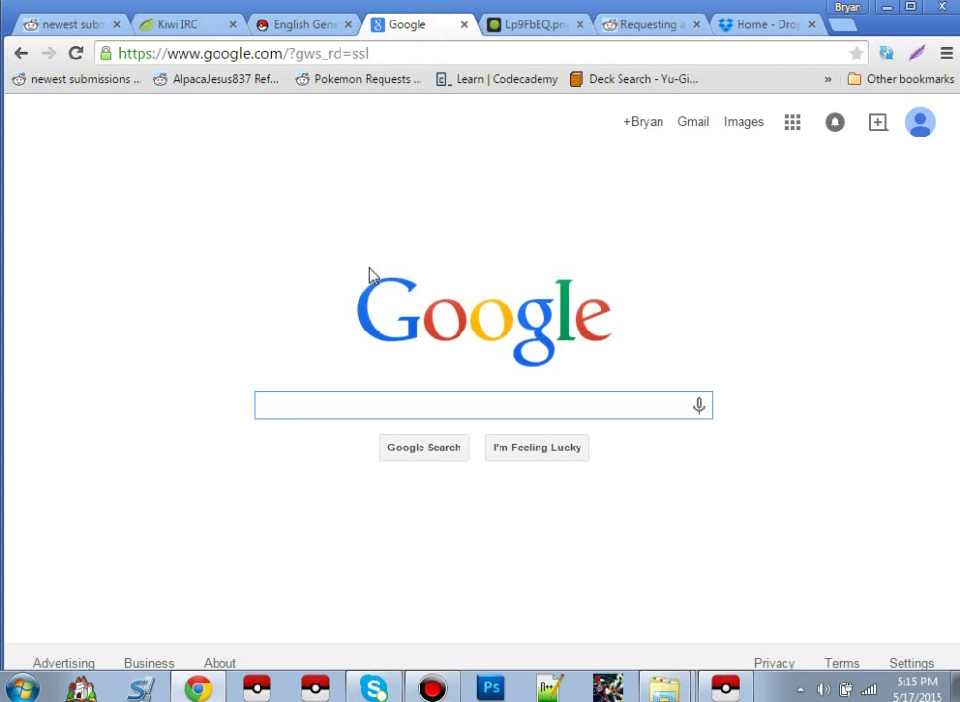
Search Google for pokedit.com and open PokEdit's Pokemon Database result
type("po")
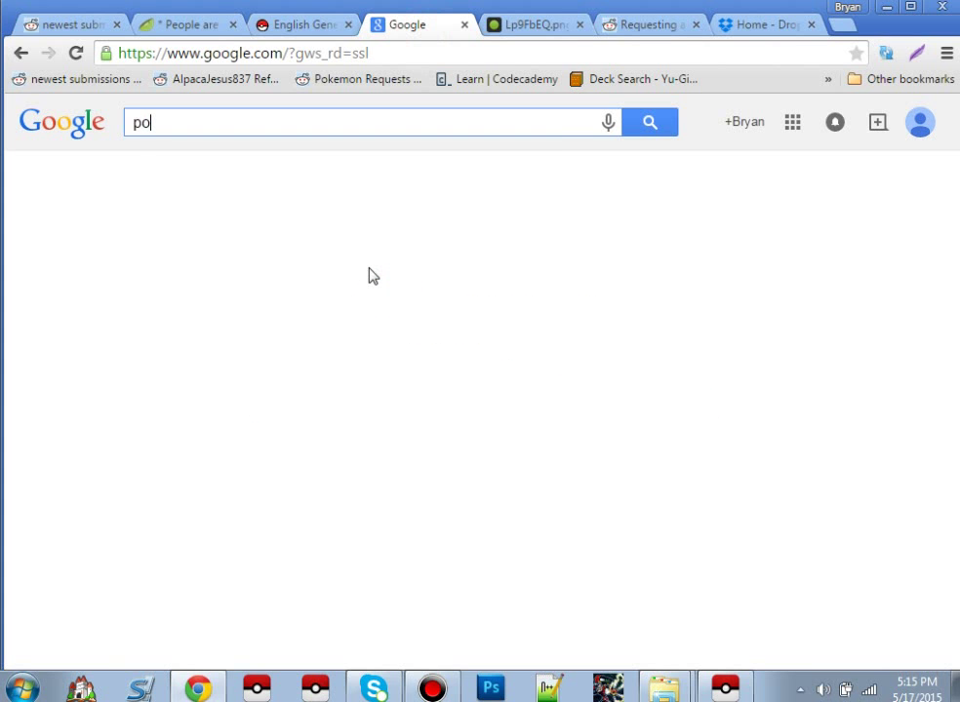
type("ke")
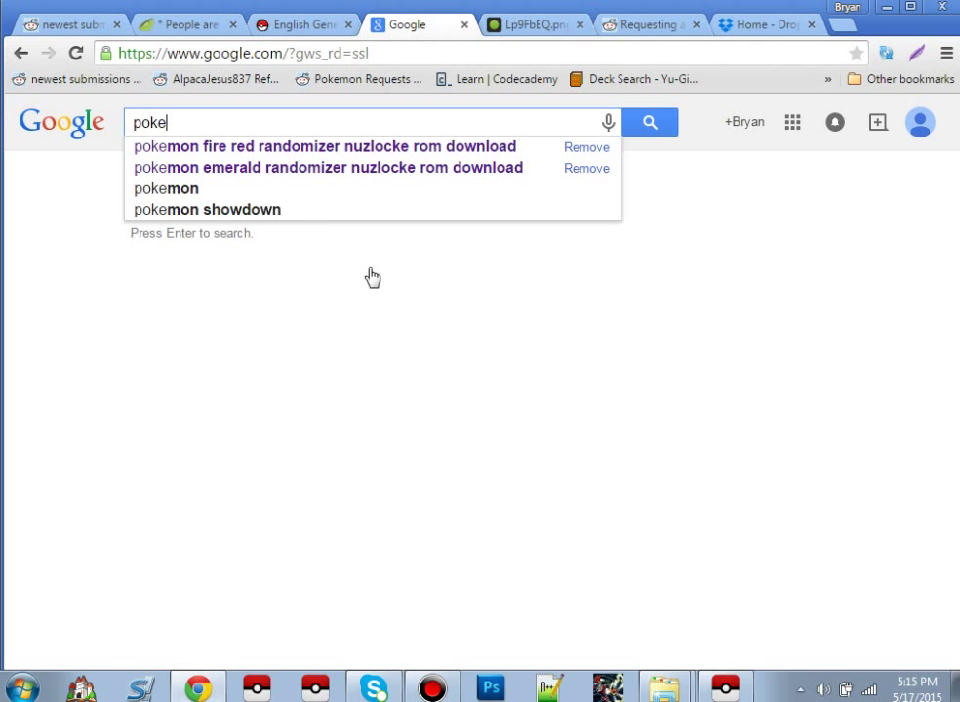
type("dit.com")
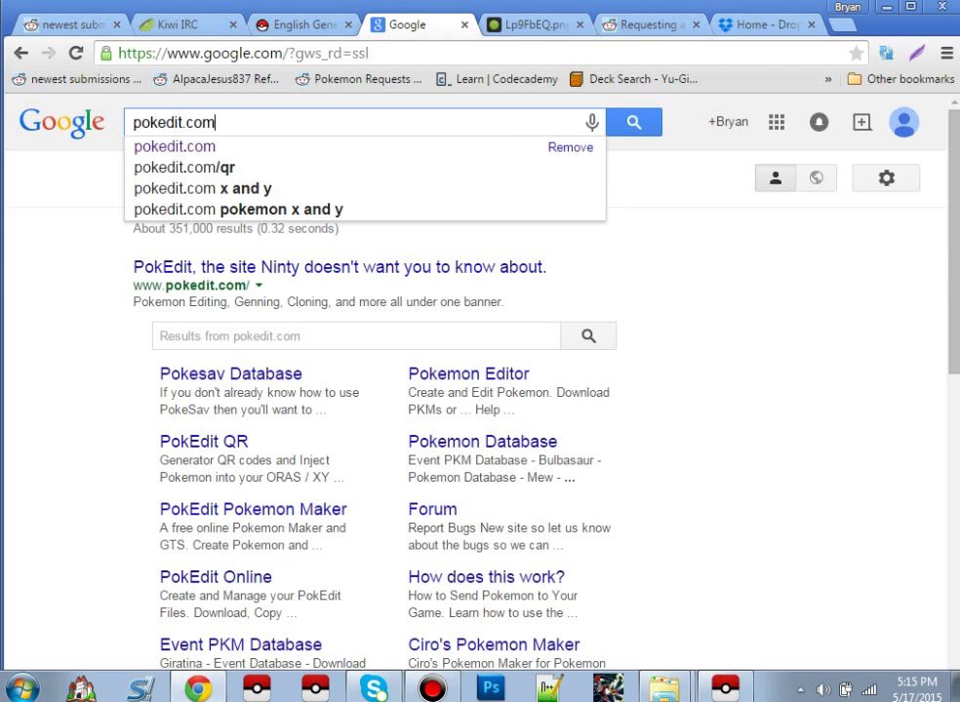
left_click(296, 119)
key("Return")
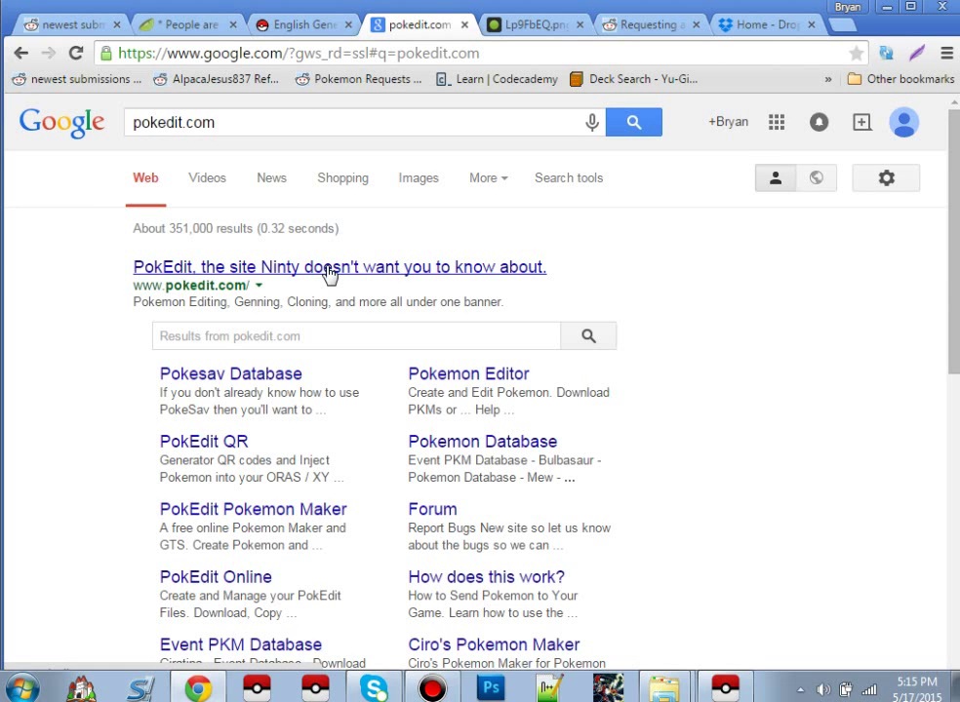
left_click(476, 444)
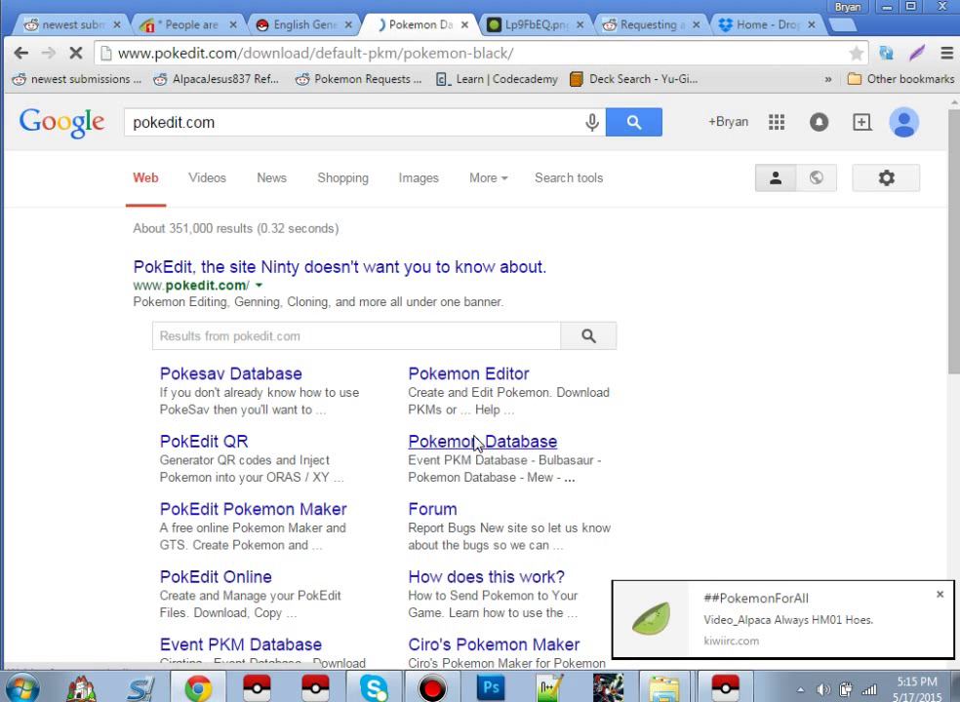
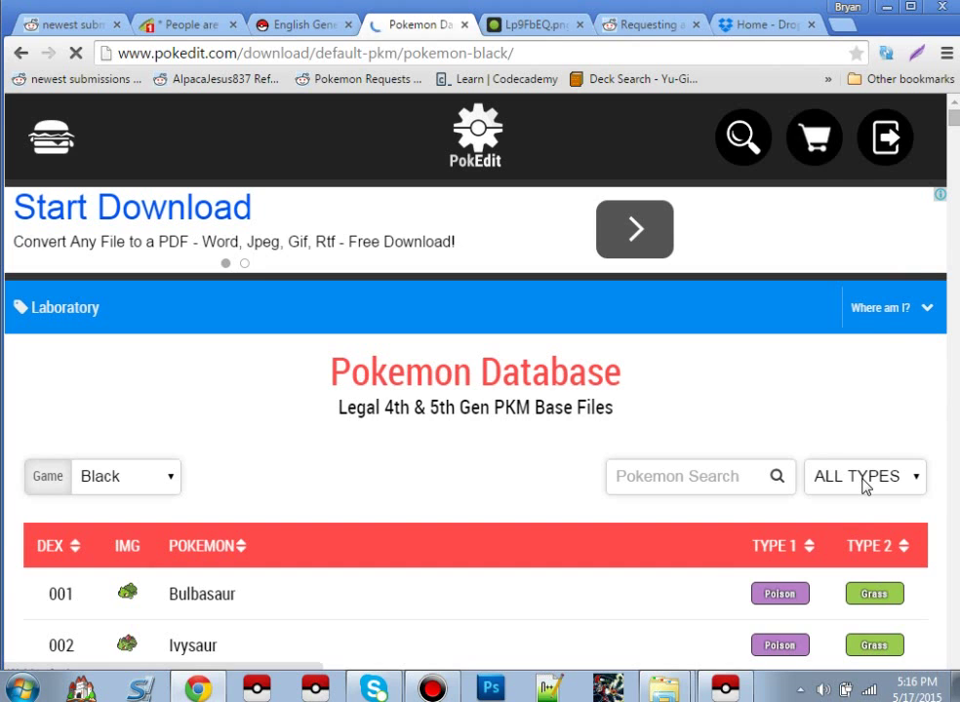
Look over the type filter choices and the Pokemon list in PokEdit's Pokemon Database
left_click(864, 484)
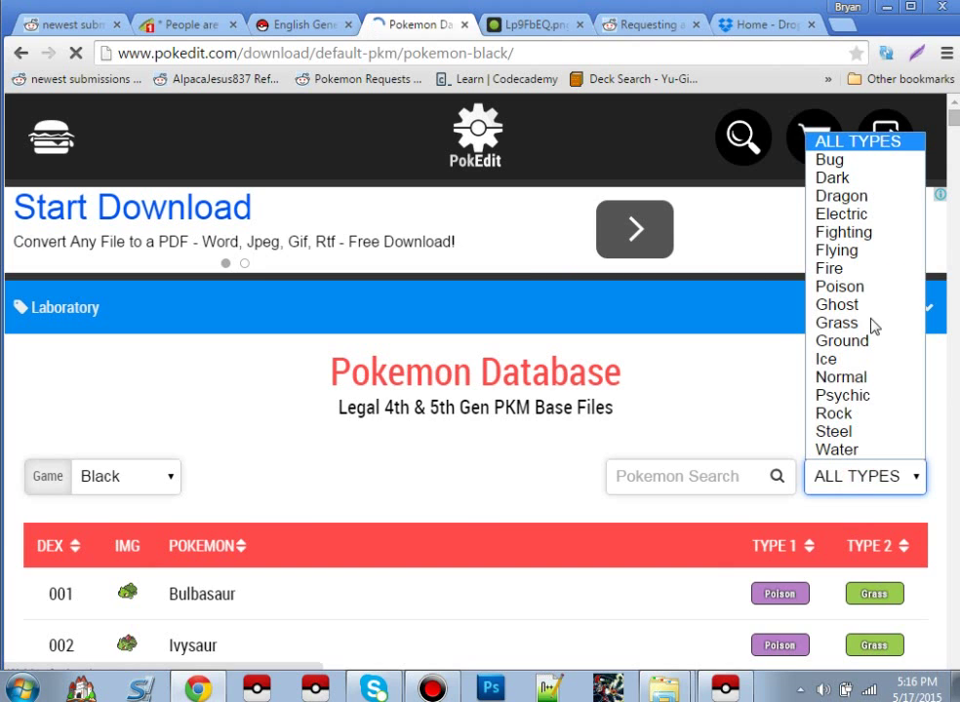
left_click(303, 512)
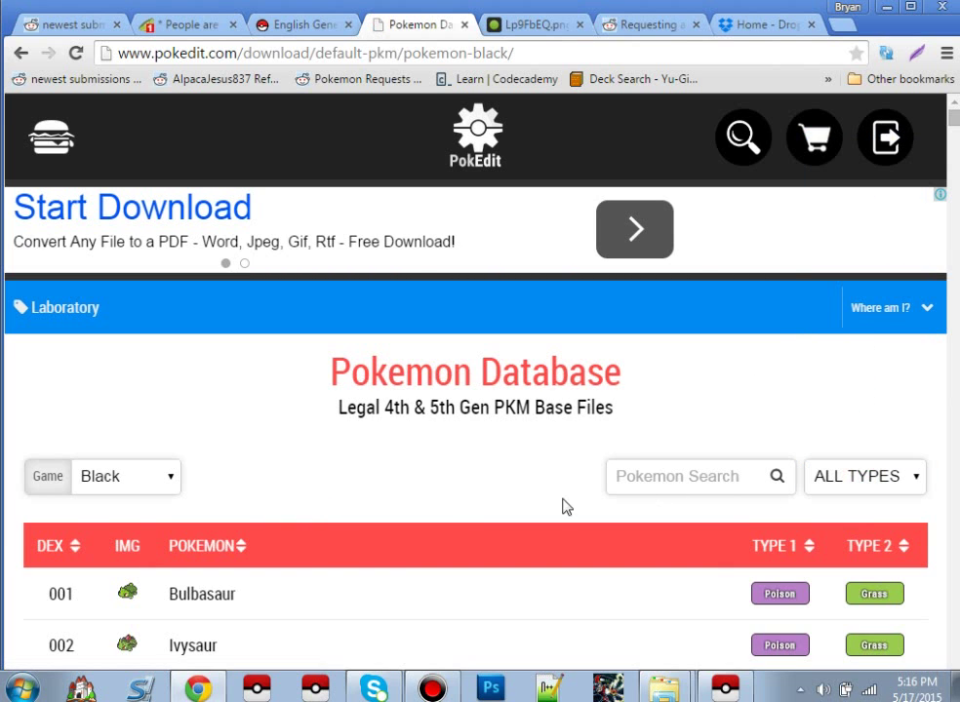
left_click_drag(954, 117, 934, 213)
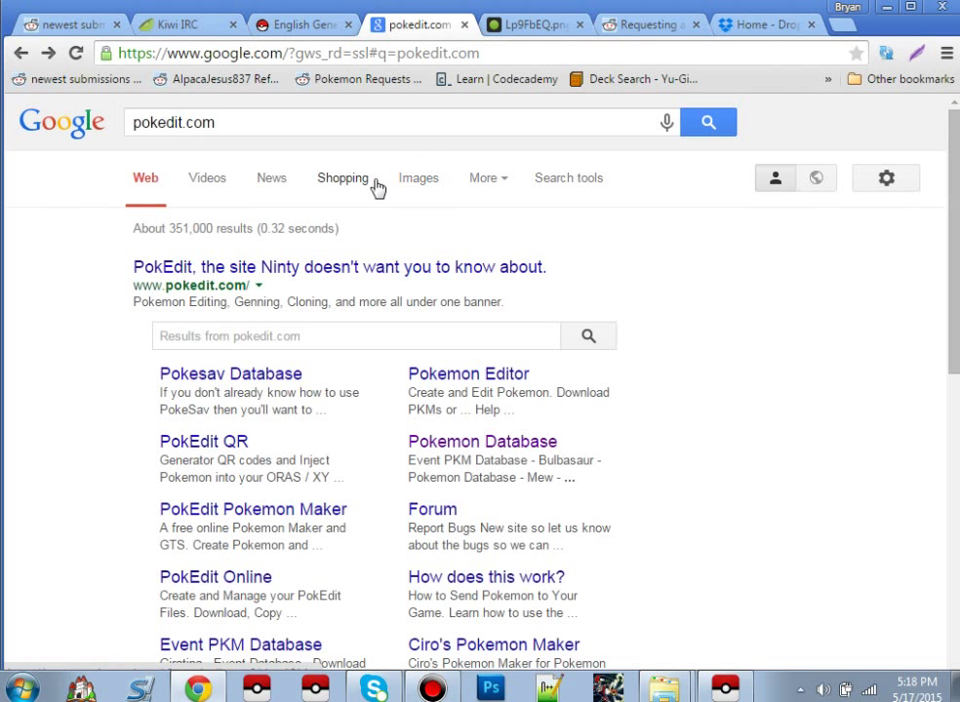
Search Google for "pokedit event database" instead and open PokEdit's Event PKM Database result
left_click(244, 120)
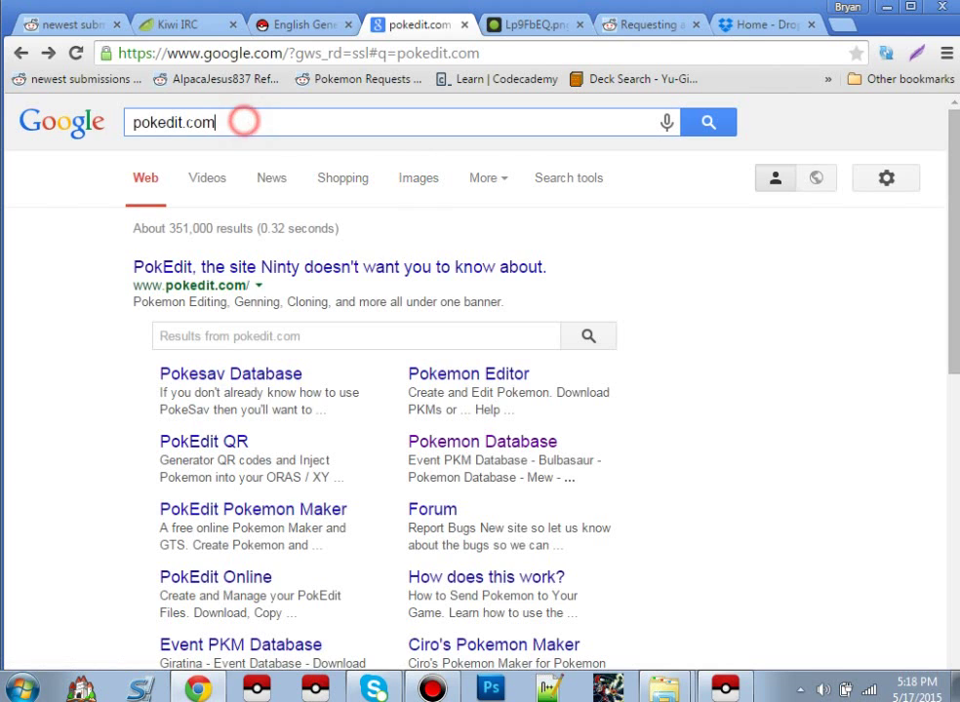
left_click_drag(244, 121, 182, 125)
key("BackSpace")
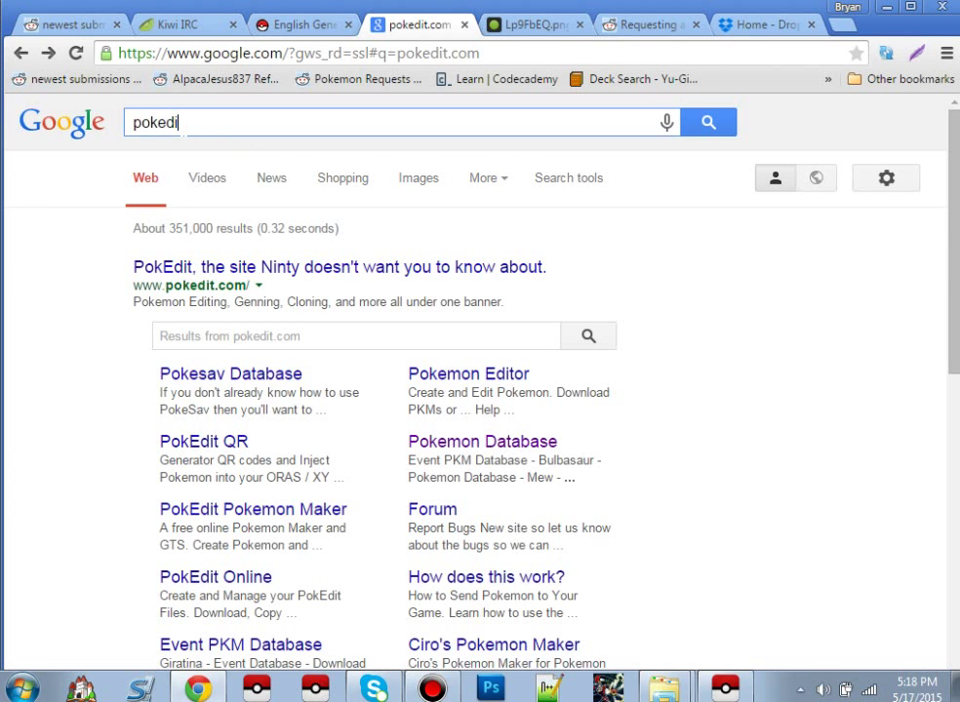
type("t event")
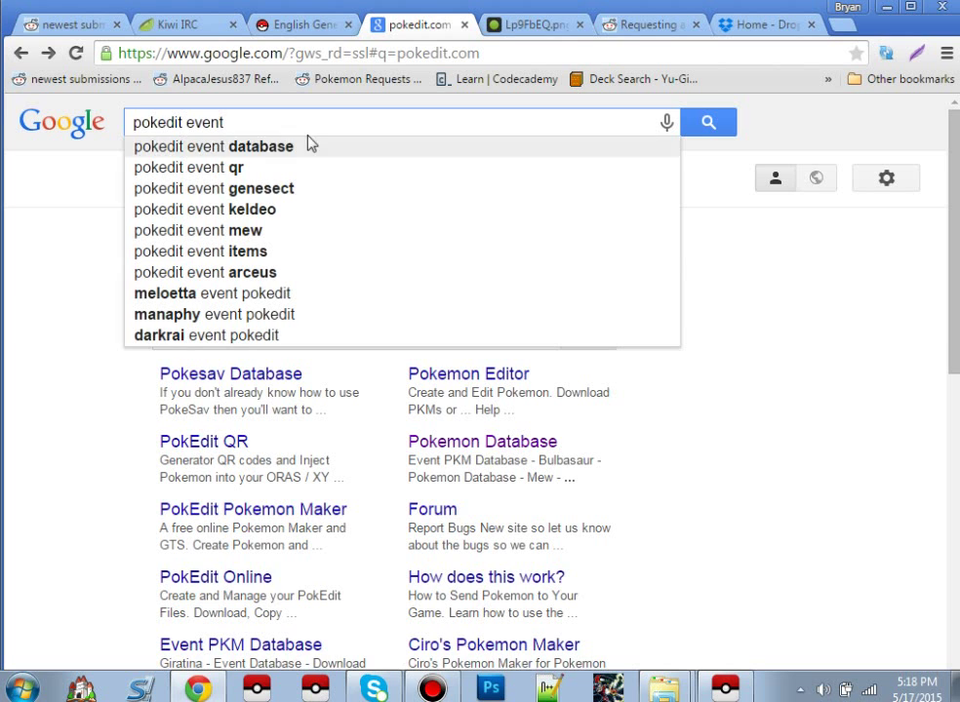
left_click(308, 149)
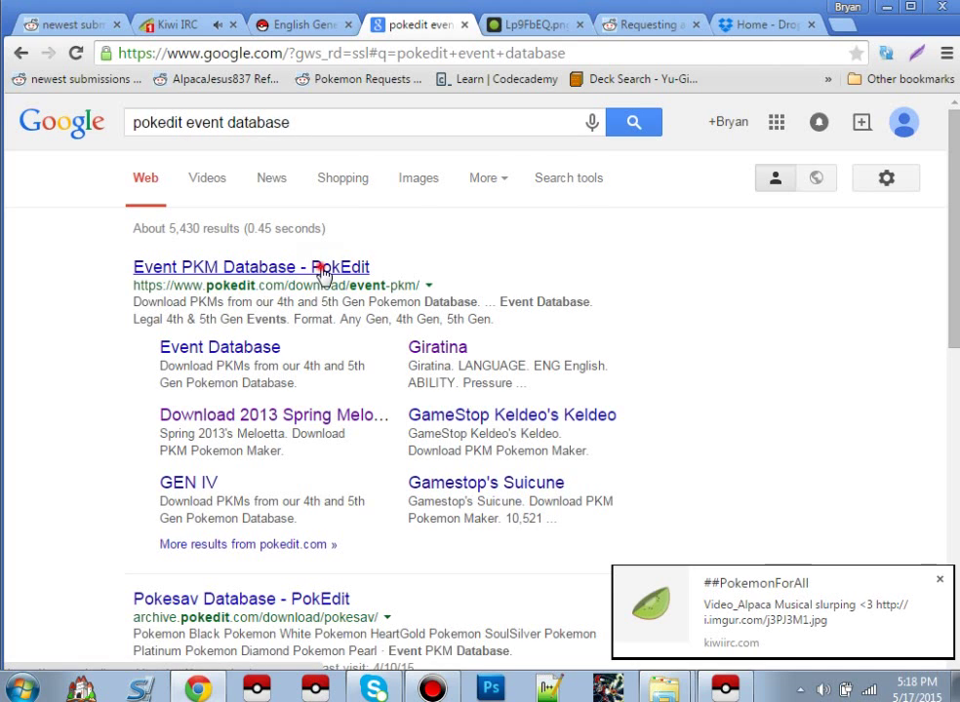
left_click(323, 274)
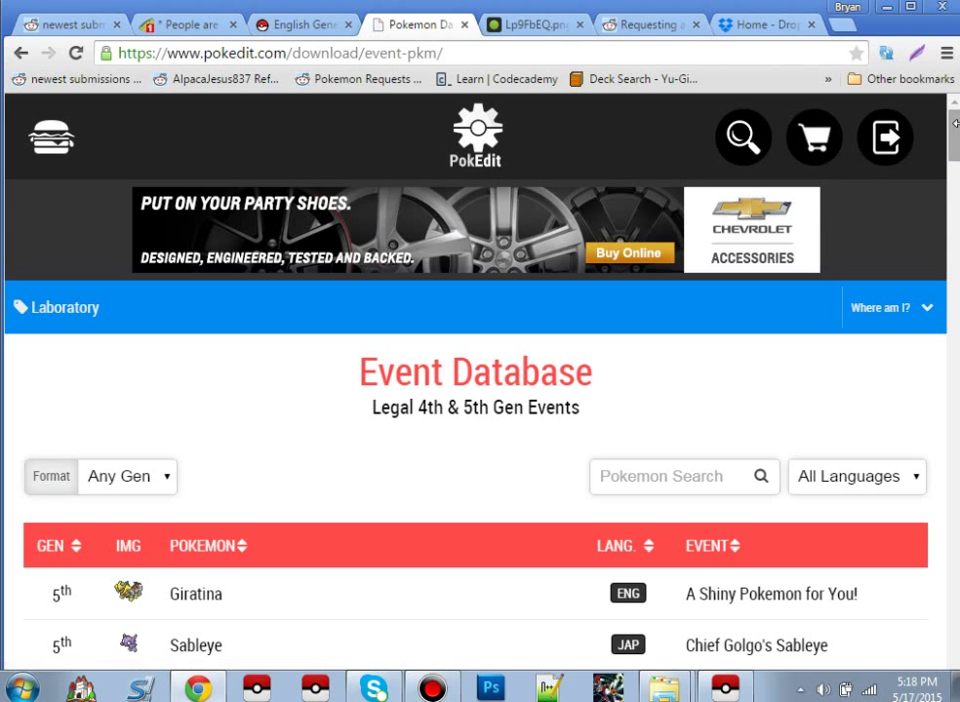
Browse the Event Database and open the English Dialga entry from the "A Shiny Pokemon for You!" event
left_click_drag(954, 128, 954, 194)
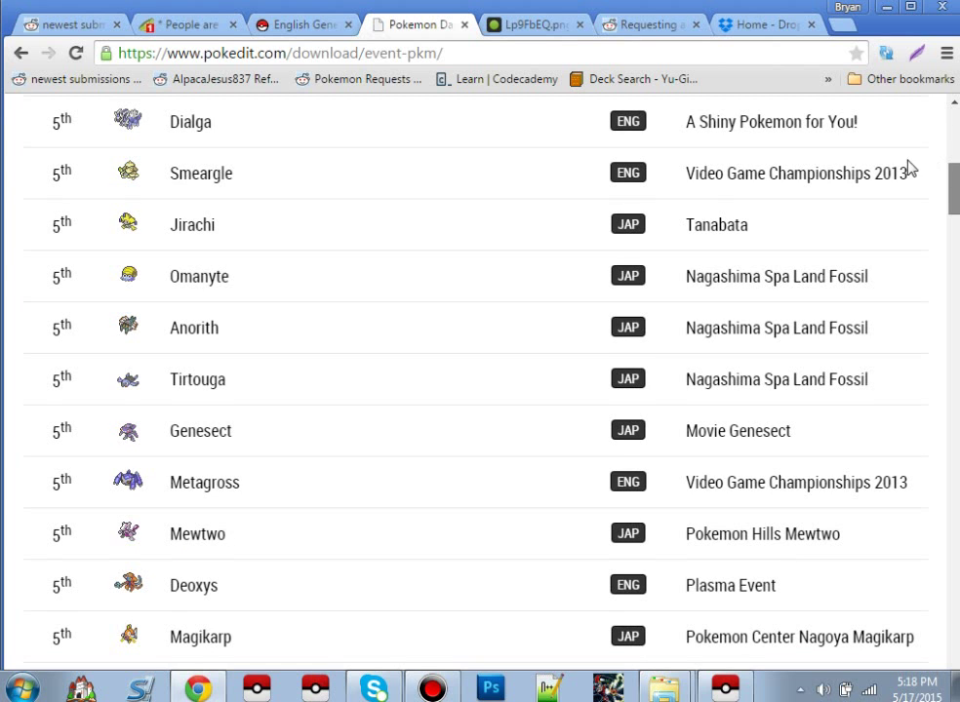
left_click(956, 191)
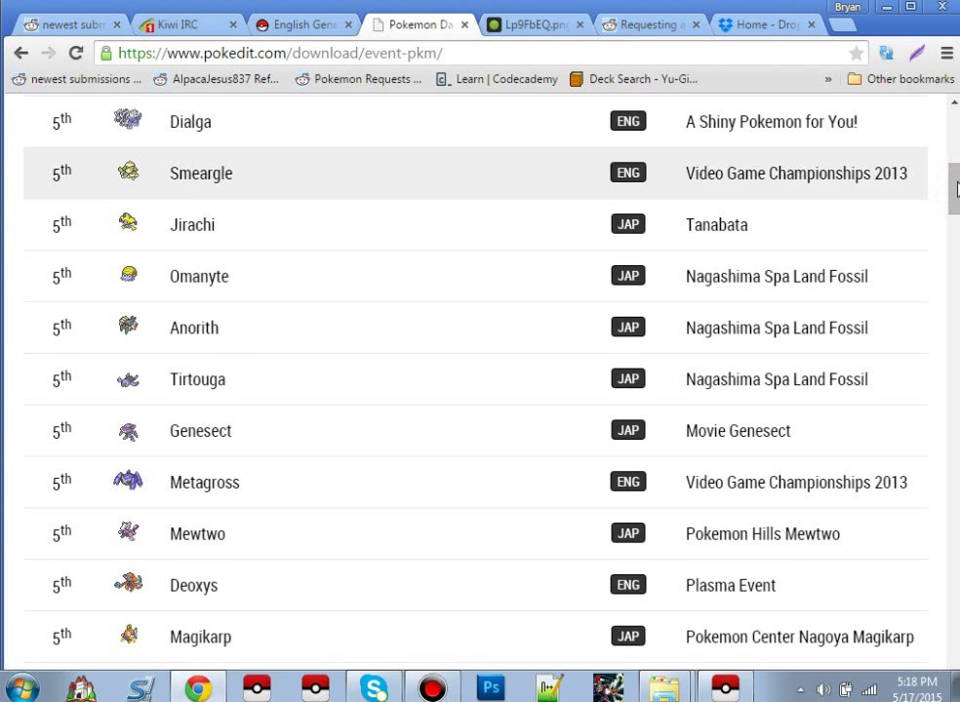
left_click_drag(956, 188, 956, 185)
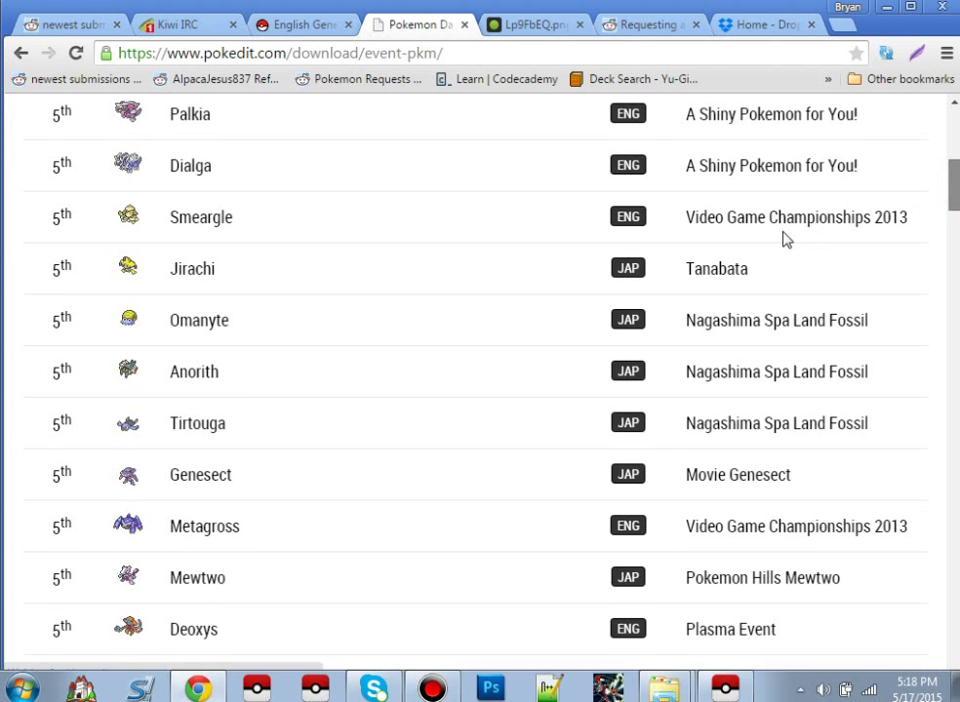
left_click(739, 176)
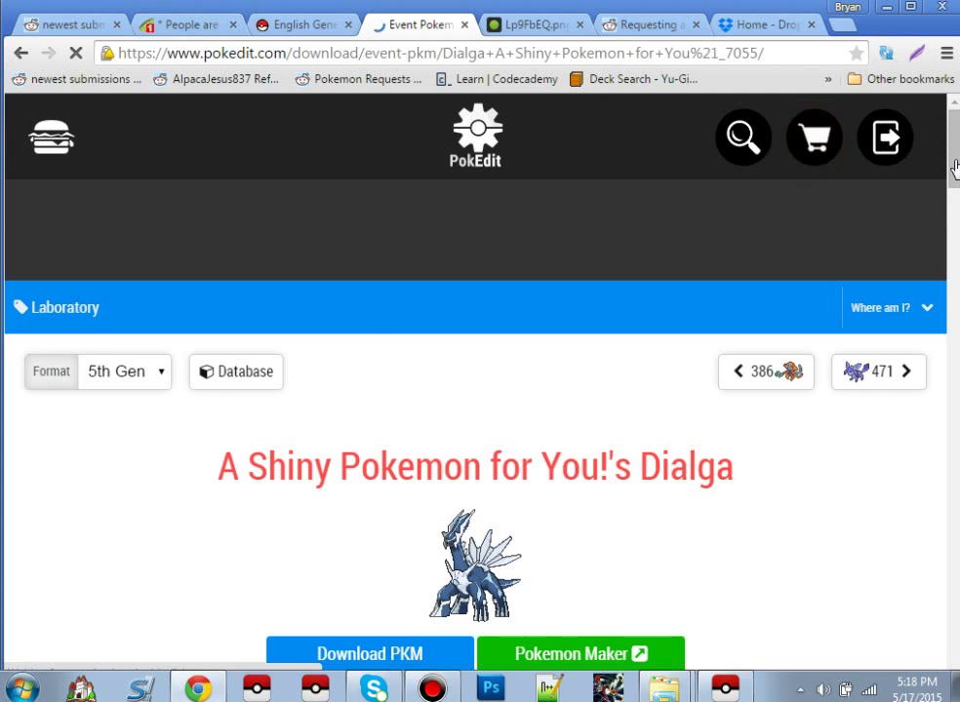
Review the event Dialga's basic details and download its PKM file
scroll(955, 168, "down", 2)
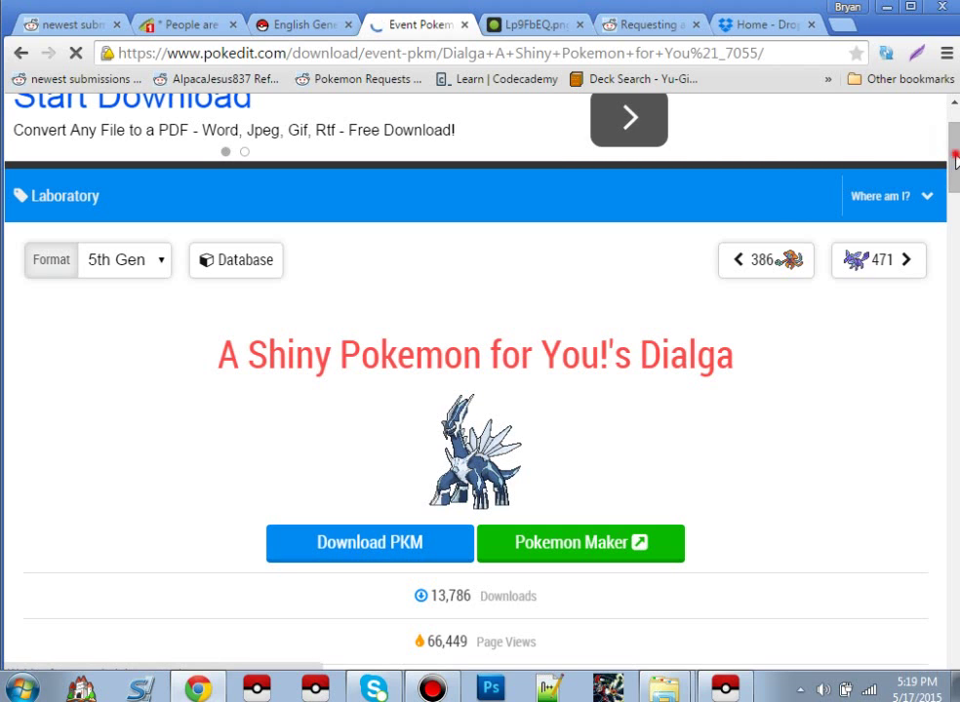
left_click_drag(955, 159, 957, 189)
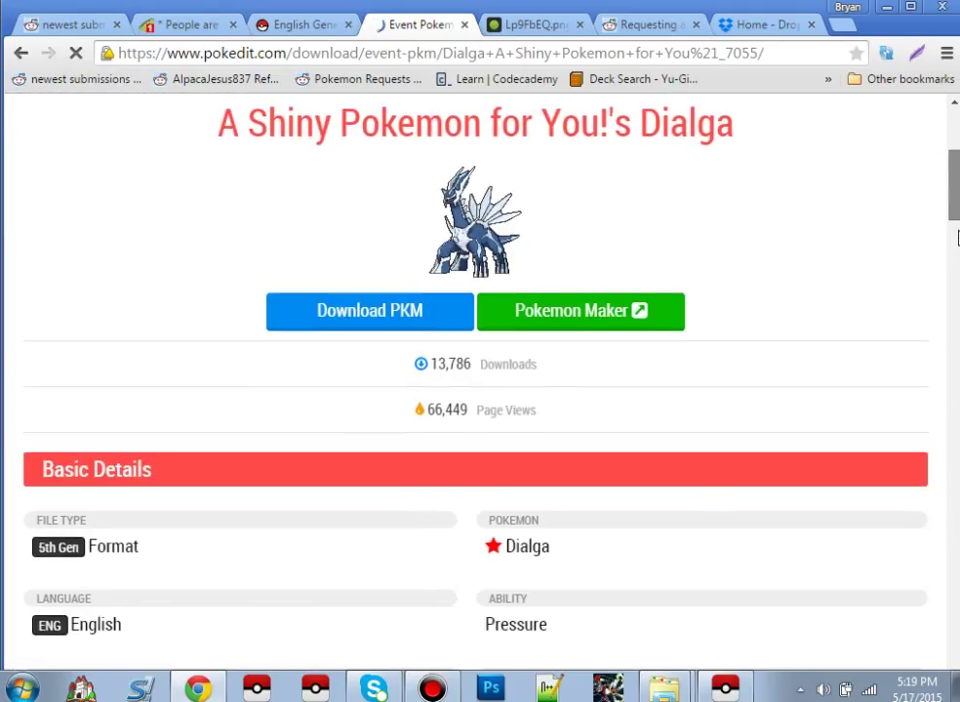
mouse_move(957, 201)
left_mouse_down()
mouse_move(957, 248)
mouse_move(957, 214)
left_mouse_up()
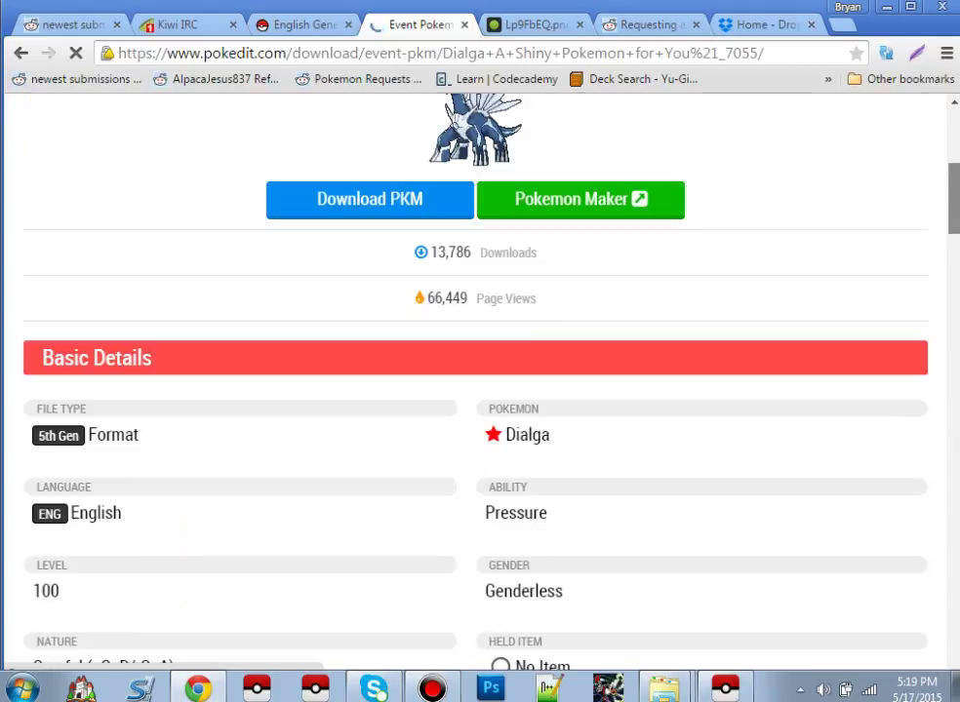
left_click(395, 205)
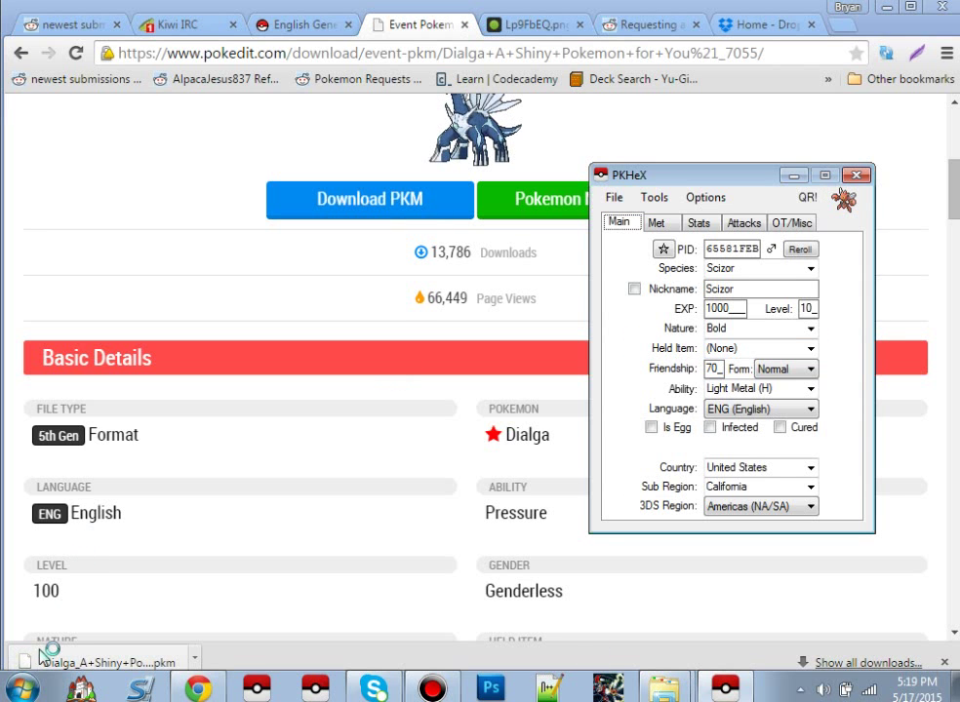
Move the downloaded Dialga file to a free desktop spot and load it into PKHeX, repositioning the PKHeX window beside it
left_click(956, 688)
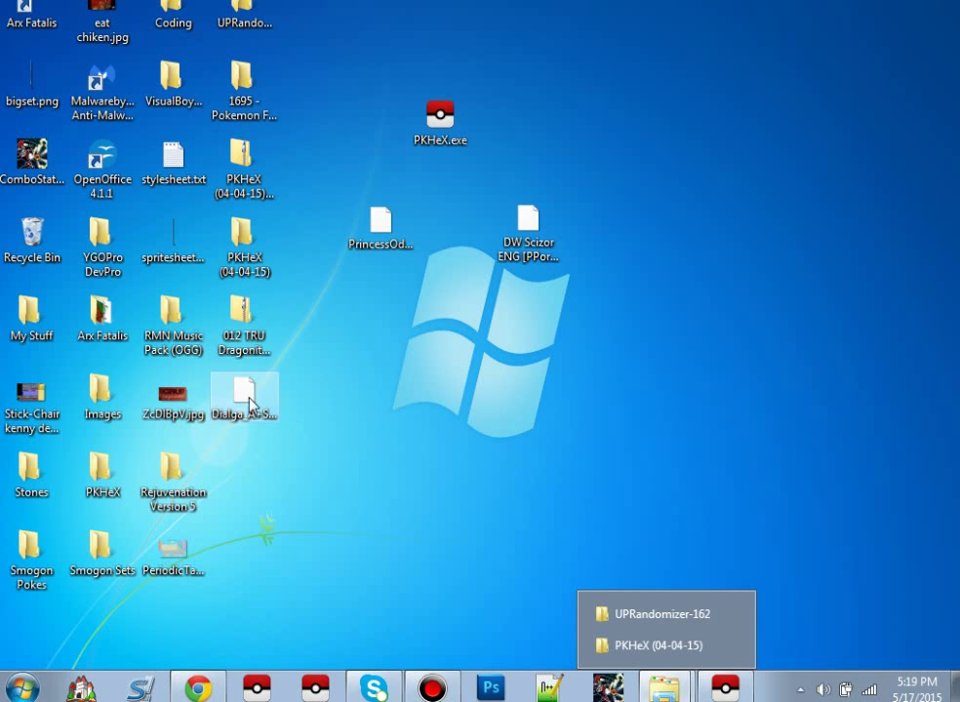
left_click_drag(226, 398, 625, 384)
left_click(722, 689)
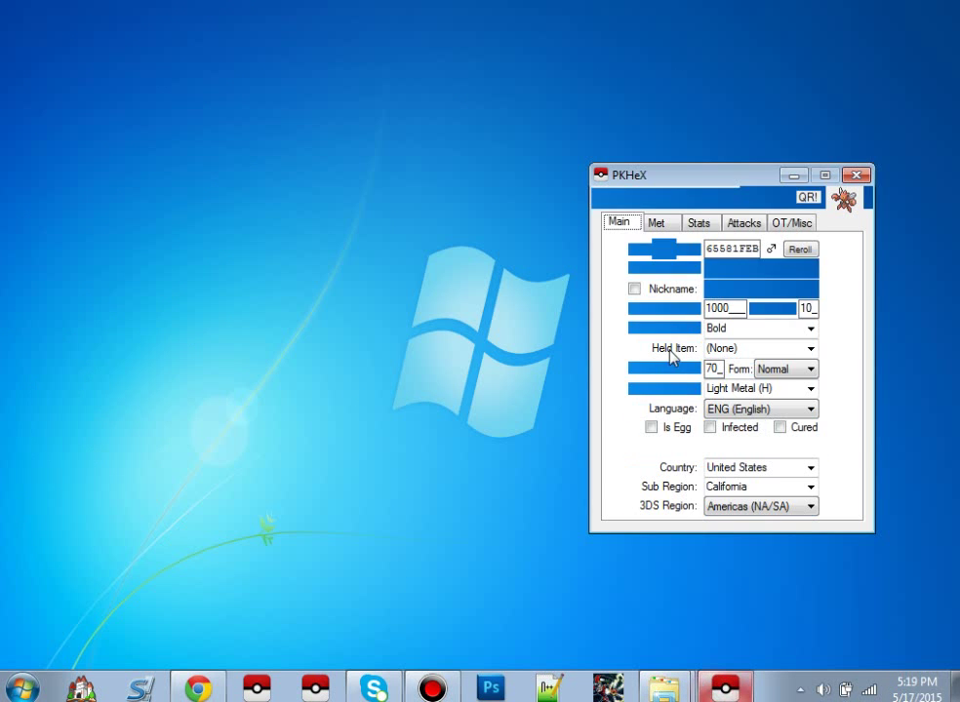
left_click_drag(792, 173, 480, 279)
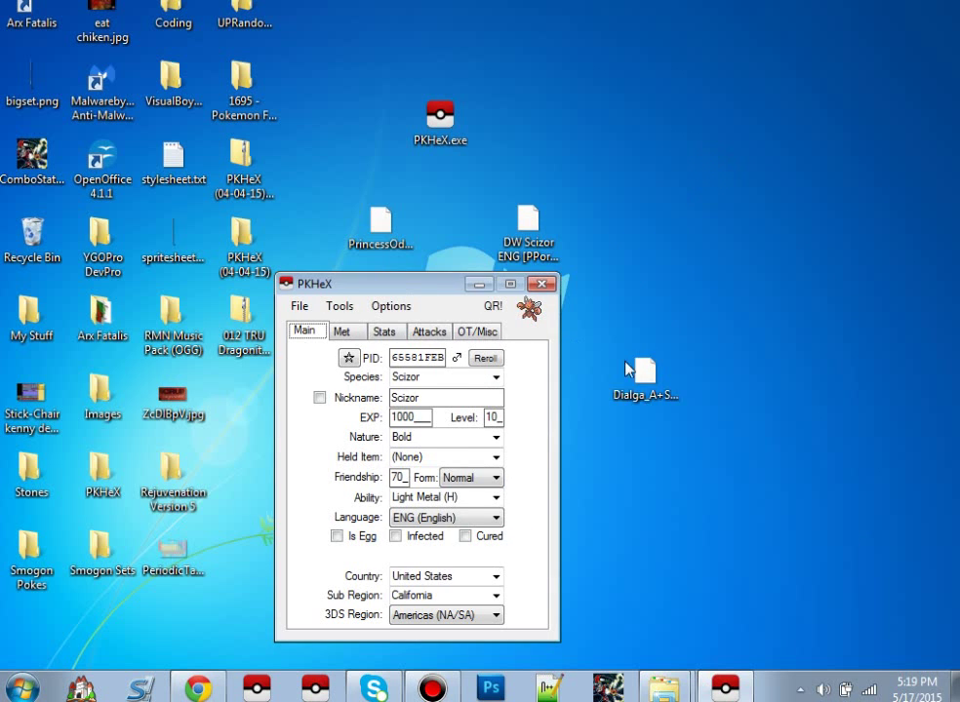
left_click_drag(474, 422, 478, 428)
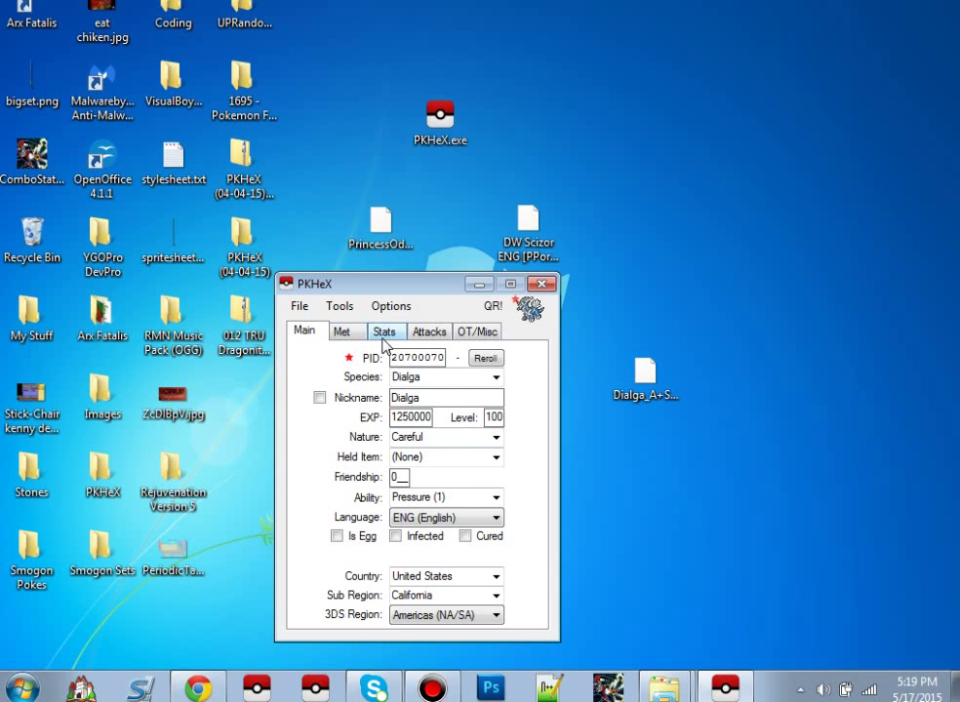
Examine the loaded Dialga's attacks and its original trainer information in PKHeX
left_click(422, 333)
left_click(478, 331)
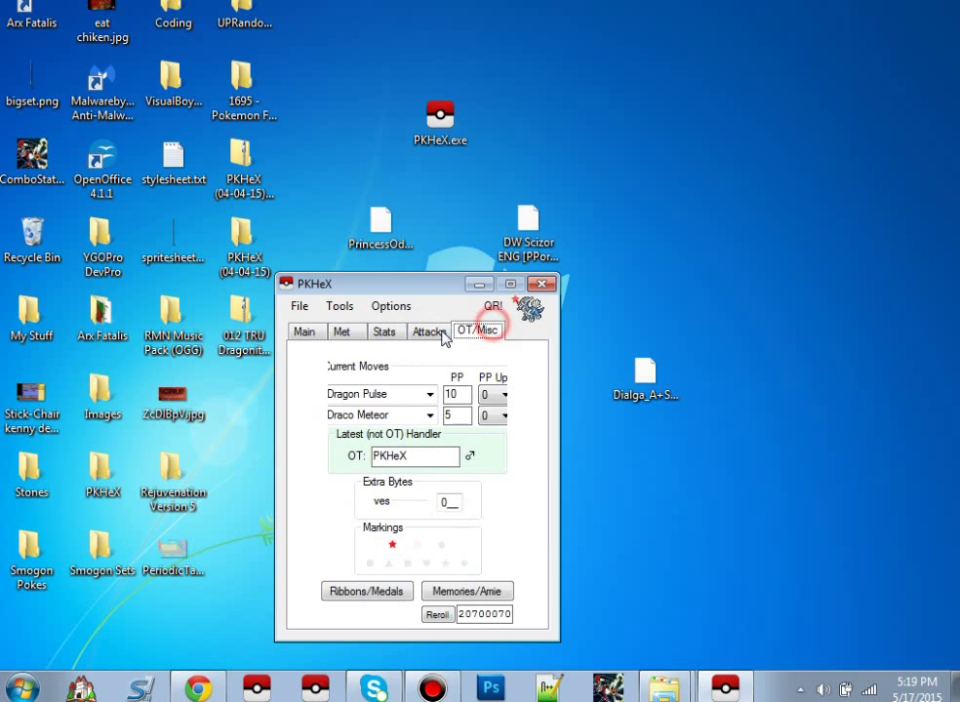
left_click(476, 385)
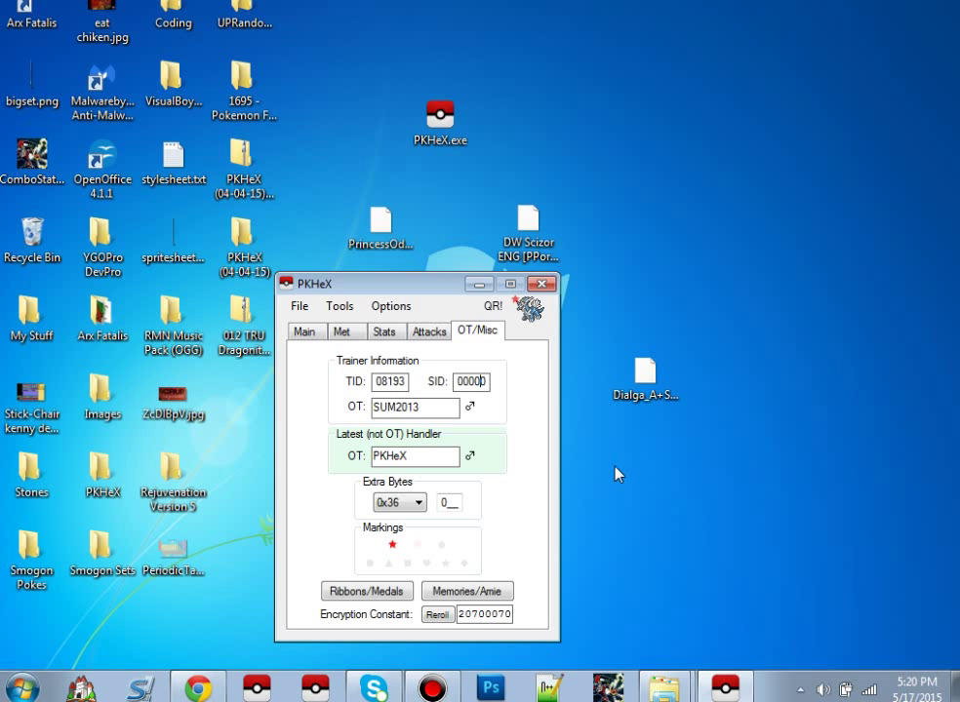
Place the Dialga file between the PrincessOddish and DW Scizor files on the desktop and move the PKHeX window clear of them
left_click_drag(644, 375, 450, 226)
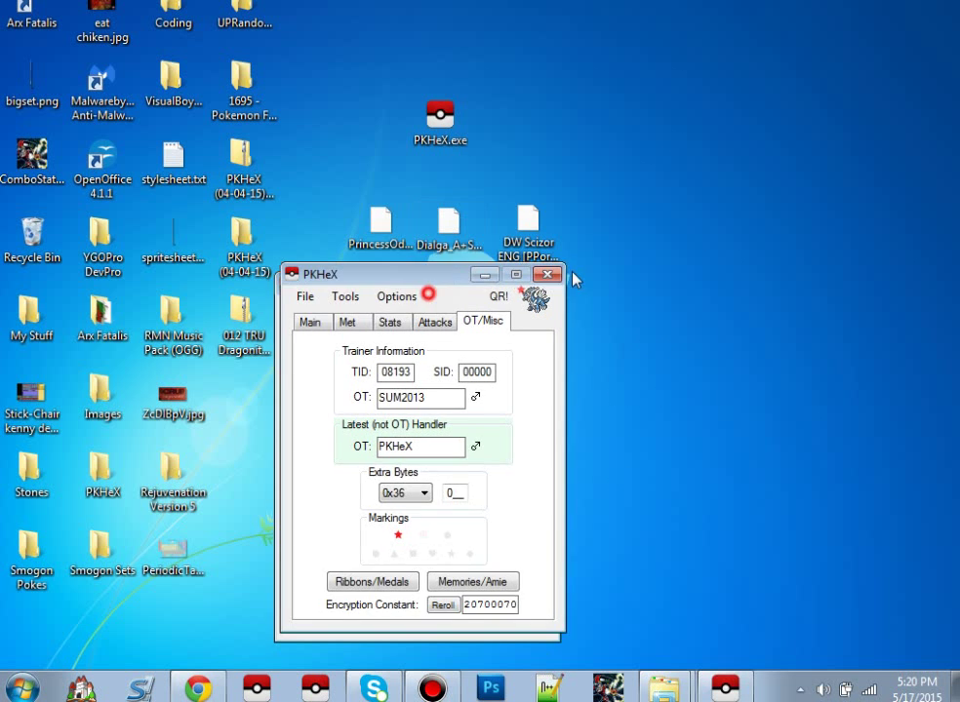
left_click_drag(456, 285, 783, 174)
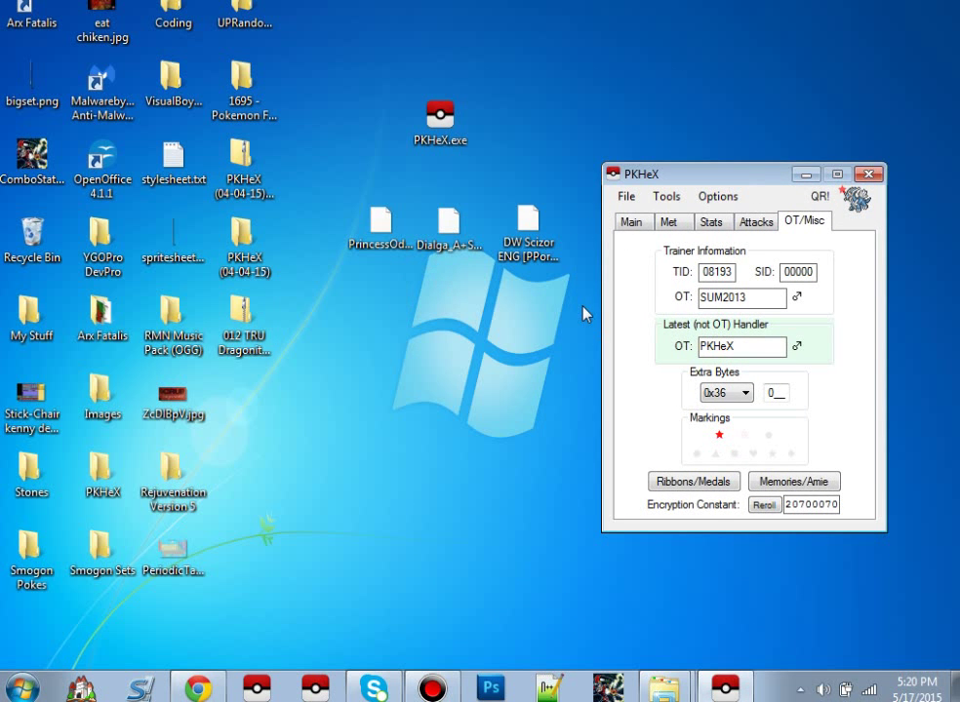
left_click_drag(582, 301, 334, 184)
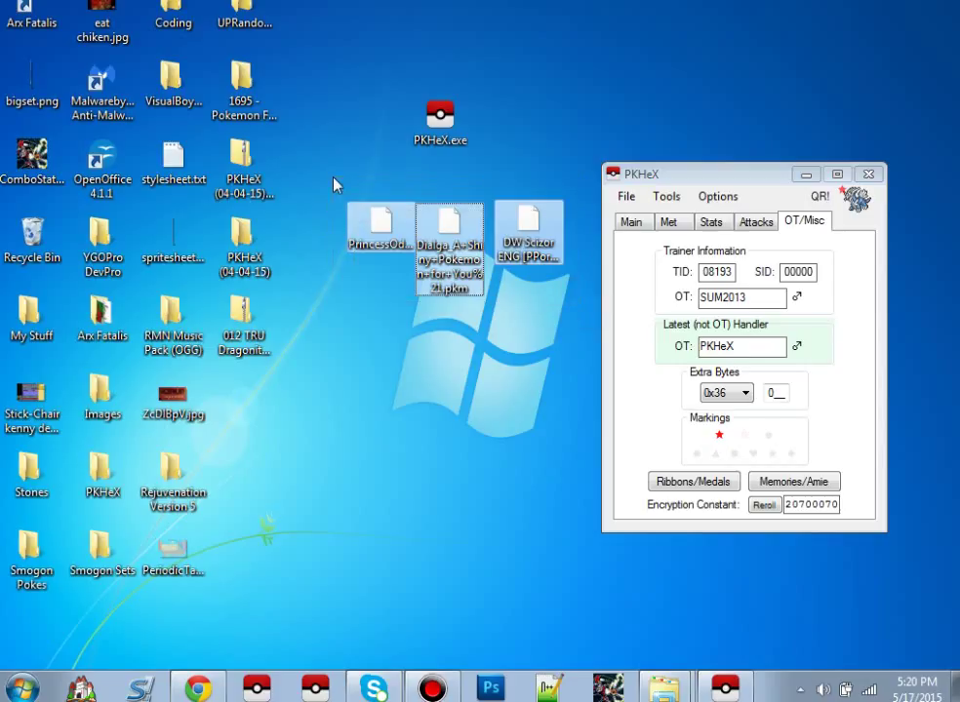
left_click(334, 185)
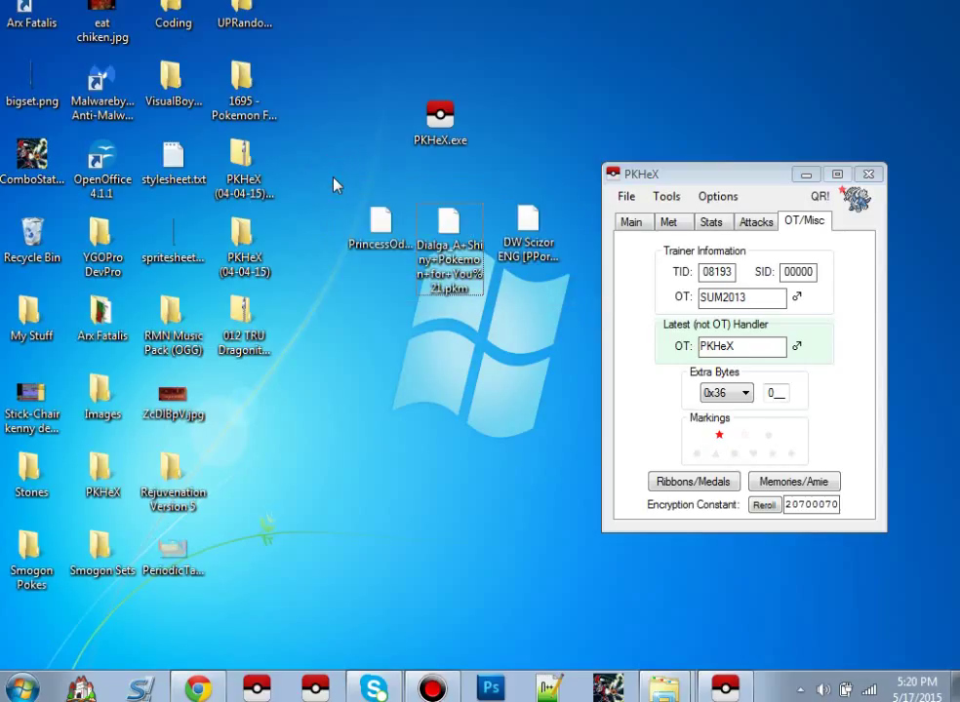
Switch to Chrome and open the /r/PokemonForAll Wiki from the Garchomp request thread on Reddit
left_click(217, 679)
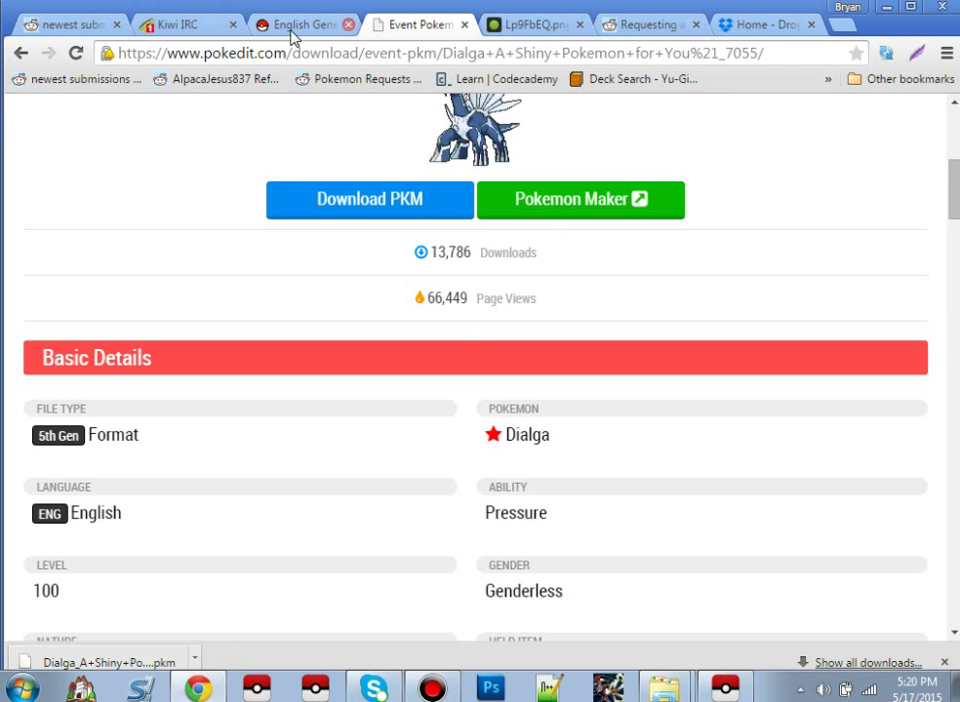
left_click(293, 23)
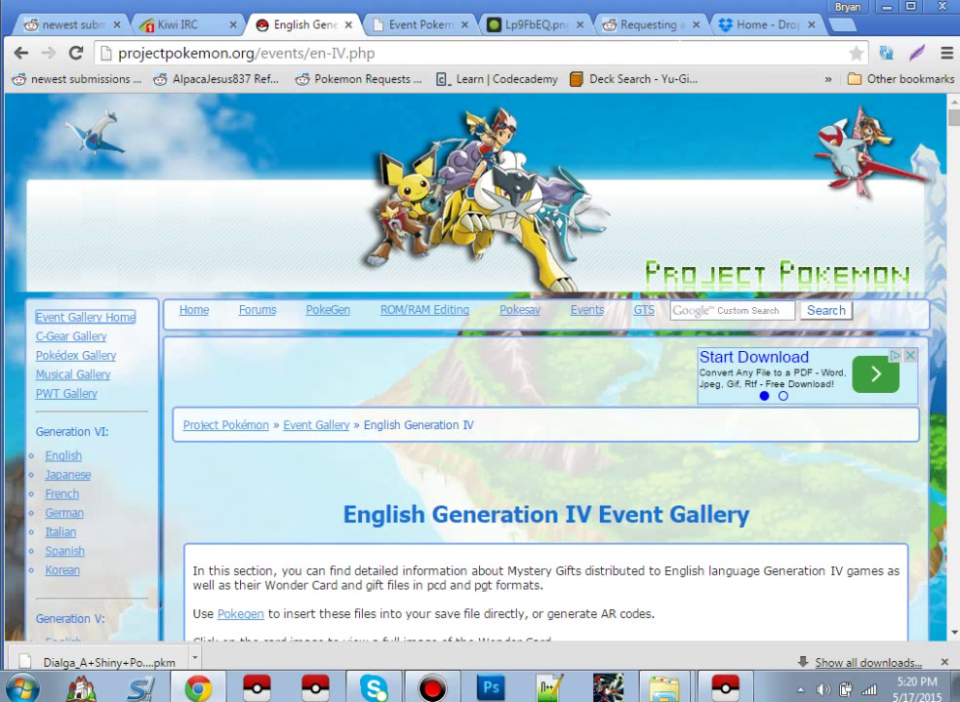
left_click(651, 28)
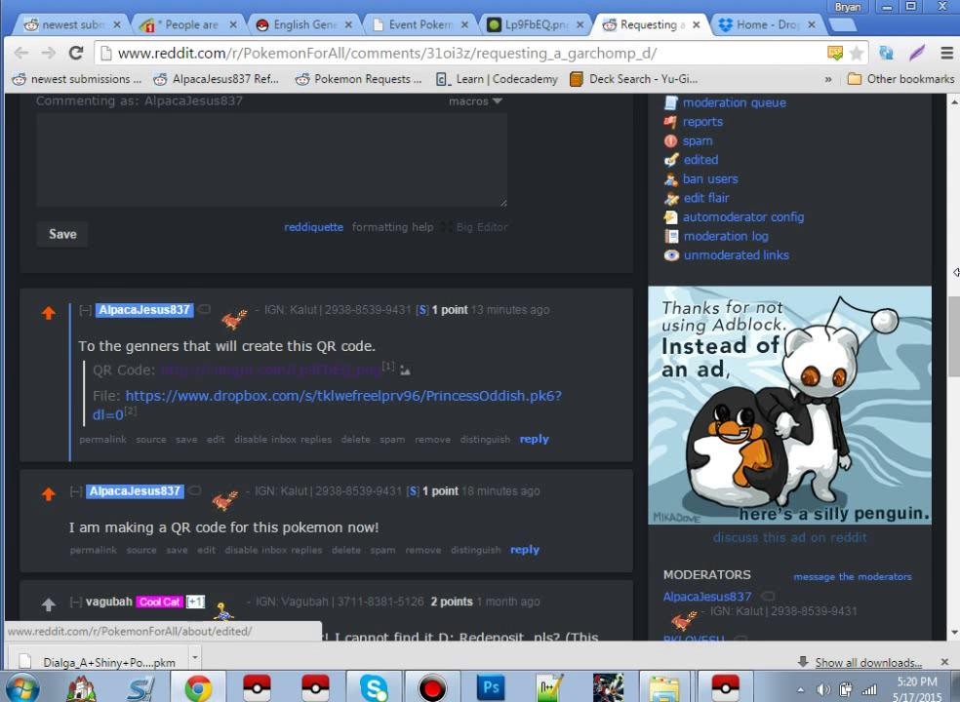
left_click_drag(953, 352, 957, 276)
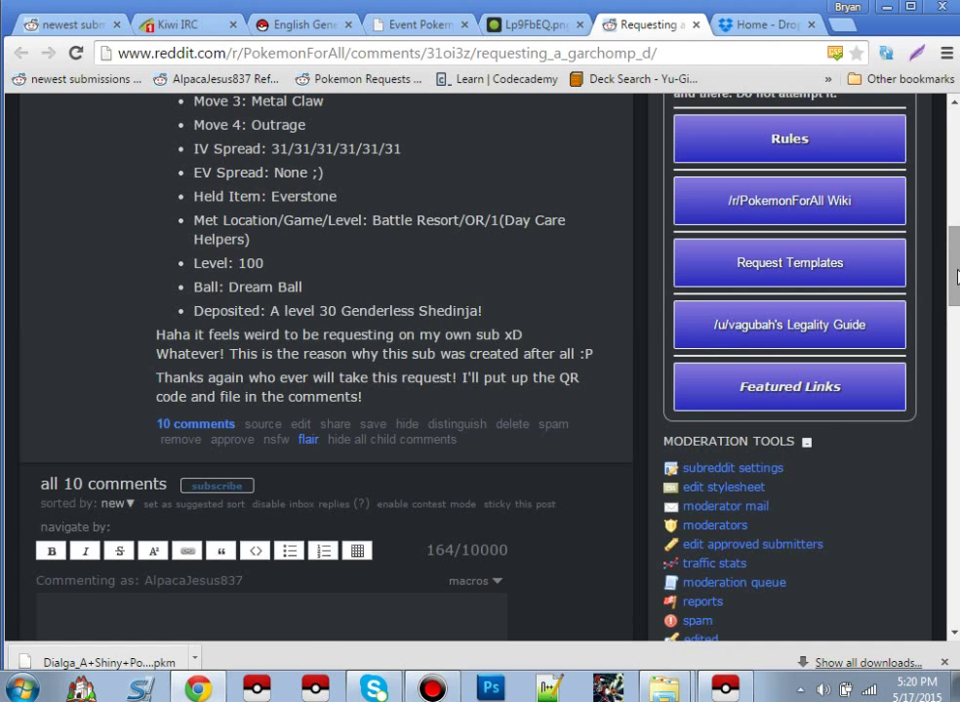
left_click(808, 200)
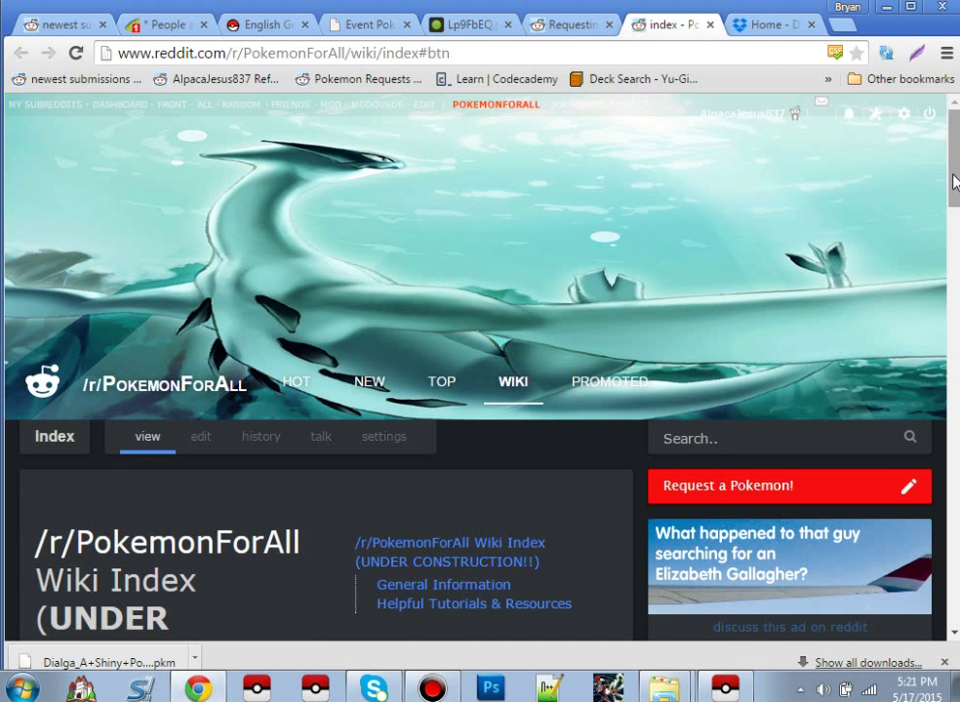
Review the wiki's General Information and Helpful Tutorials & Resources tables, expanding the inline image beside the FAQ entry
scroll(935, 271, "down", 5)
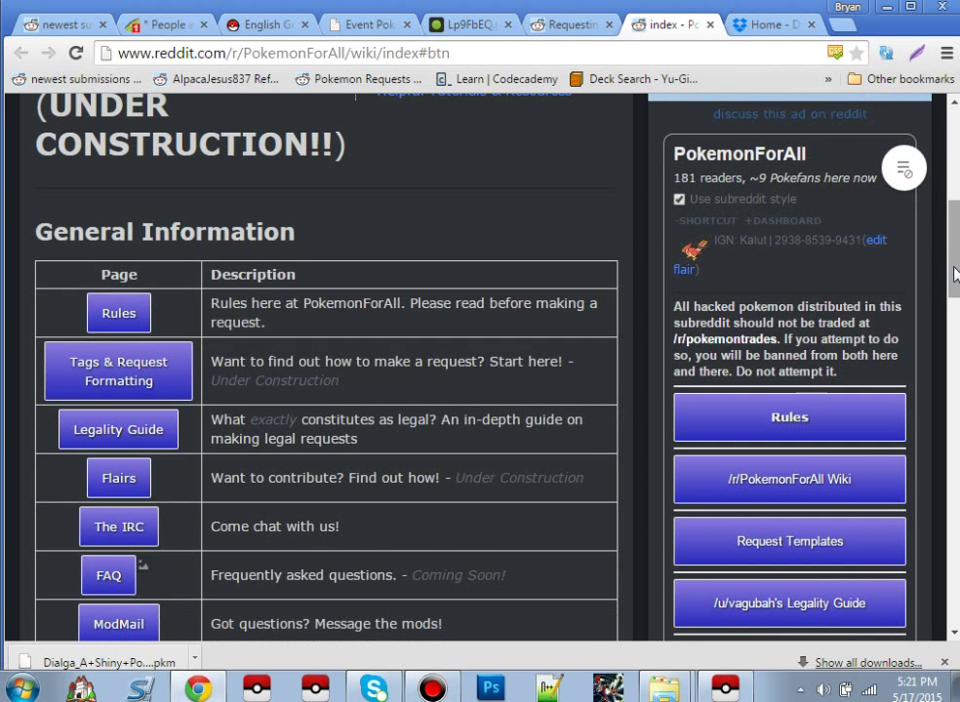
left_click_drag(950, 274, 956, 312)
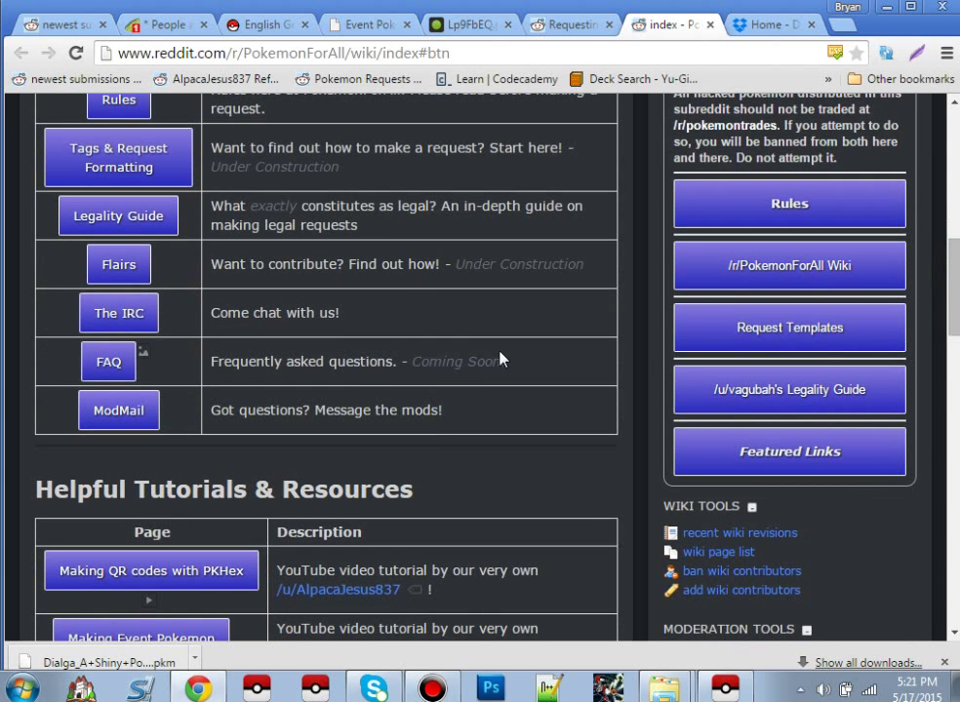
left_click(142, 352)
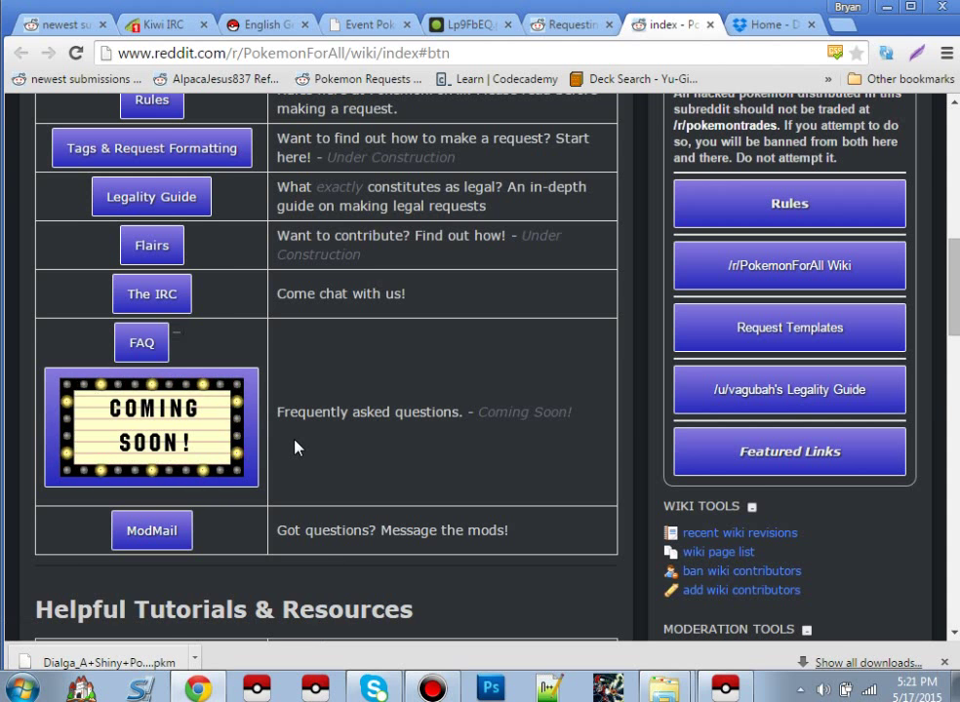
scroll(298, 448, "down", 4)
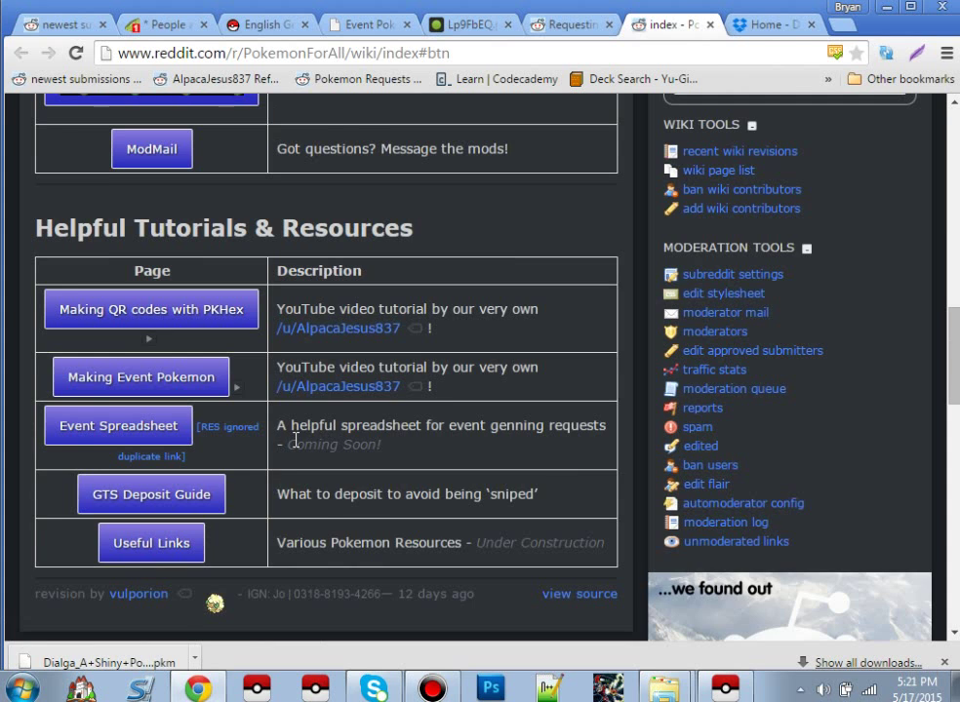
scroll(295, 441, "up", 1)
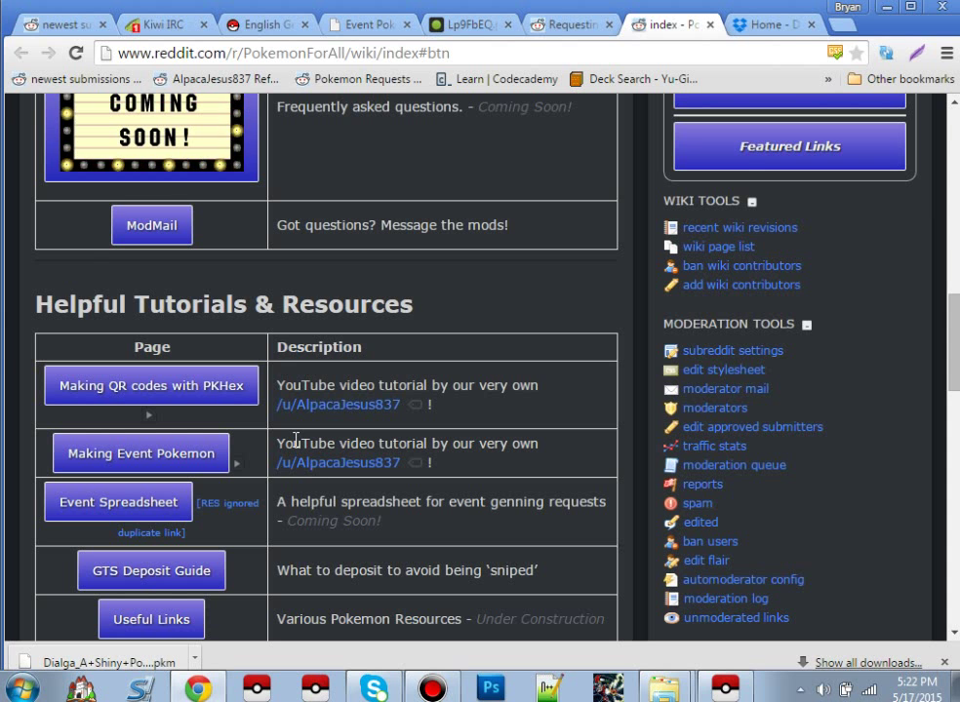
Return to the newest Pokemon submissions page on Reddit and show the desktop
left_click(281, 26)
left_click(662, 24)
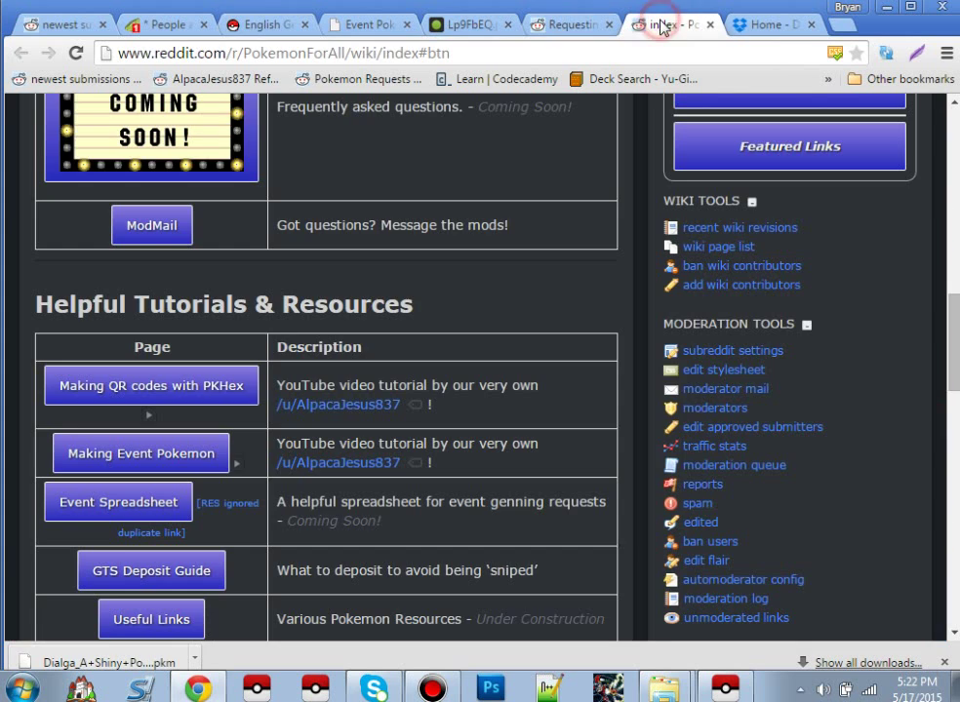
left_click(78, 26)
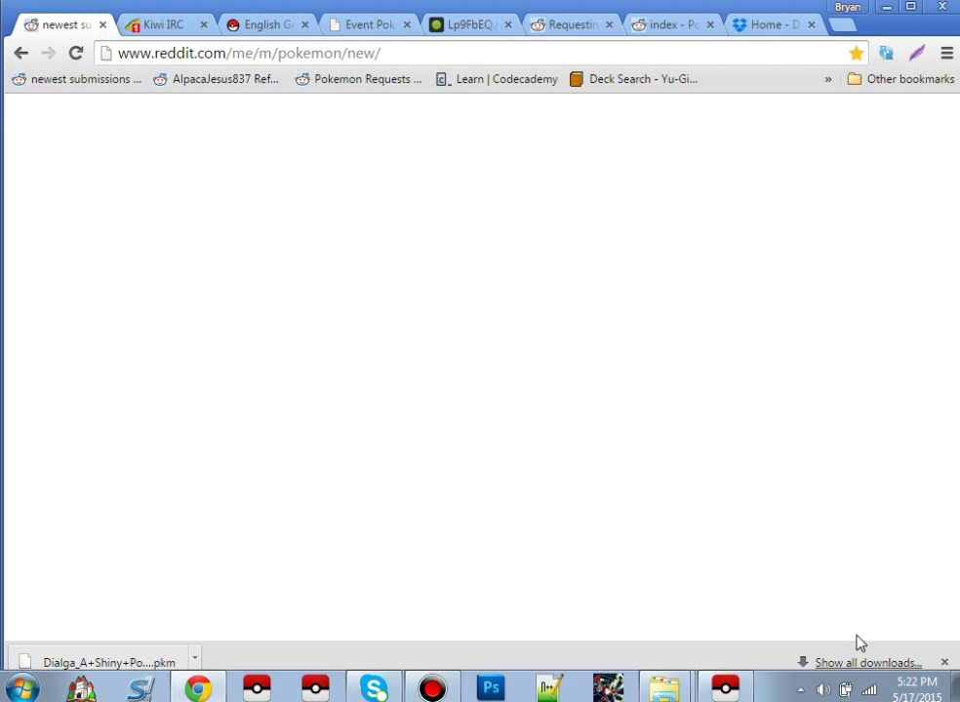
left_click(955, 687)
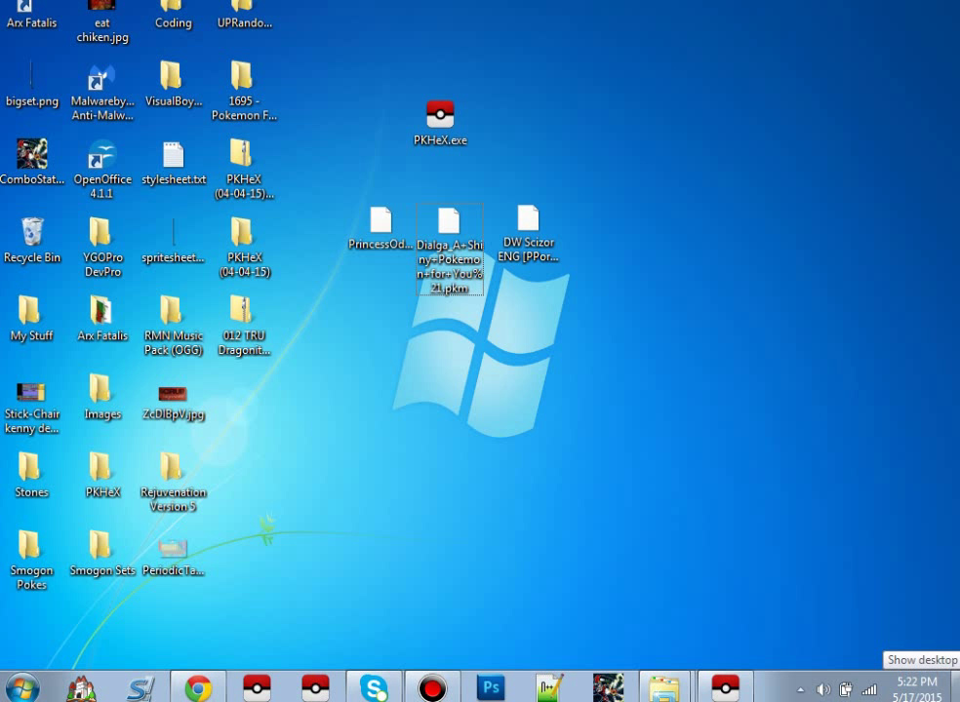